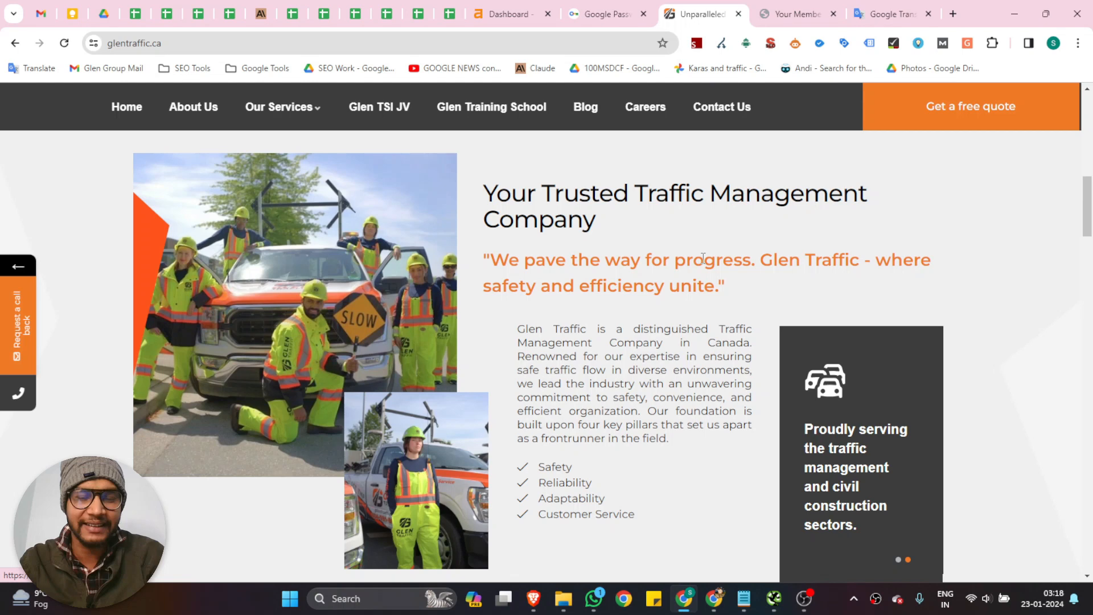
key("alt+Tab")
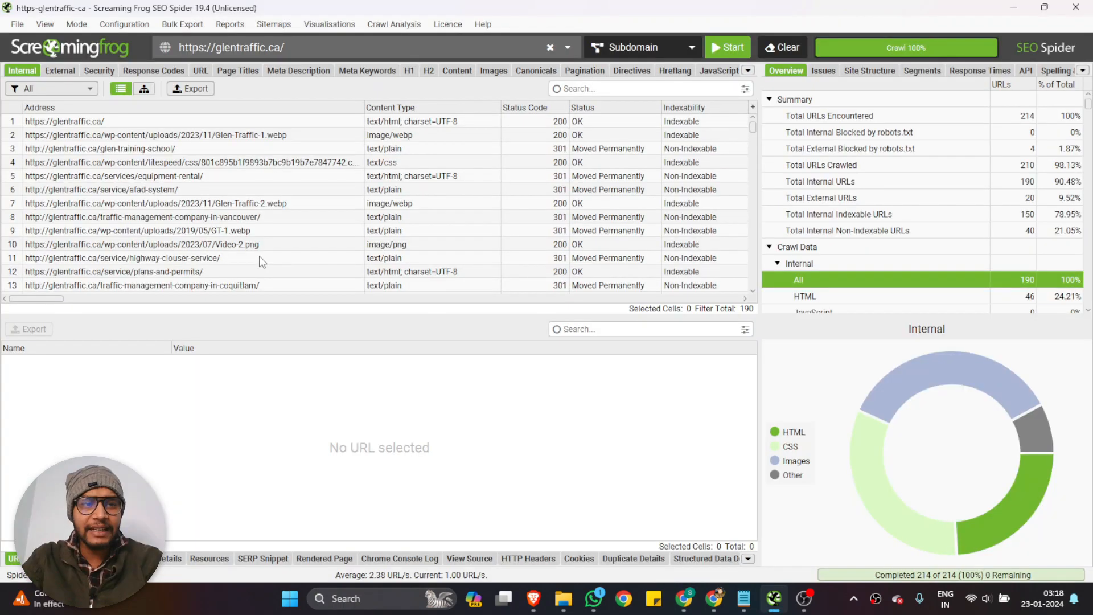
left_click(317, 47)
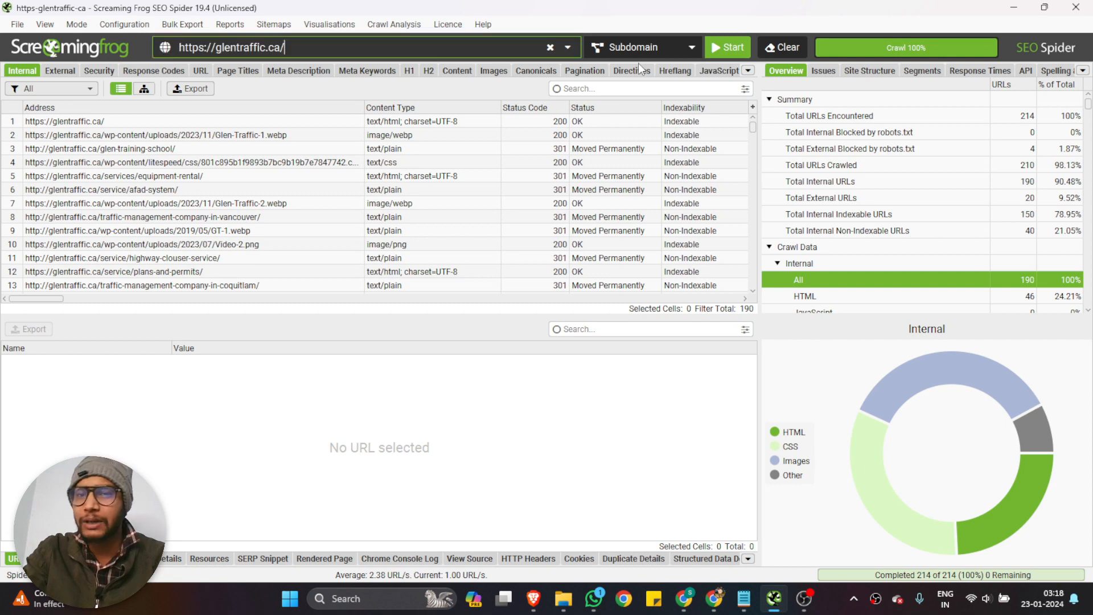
key("ctrl+a")
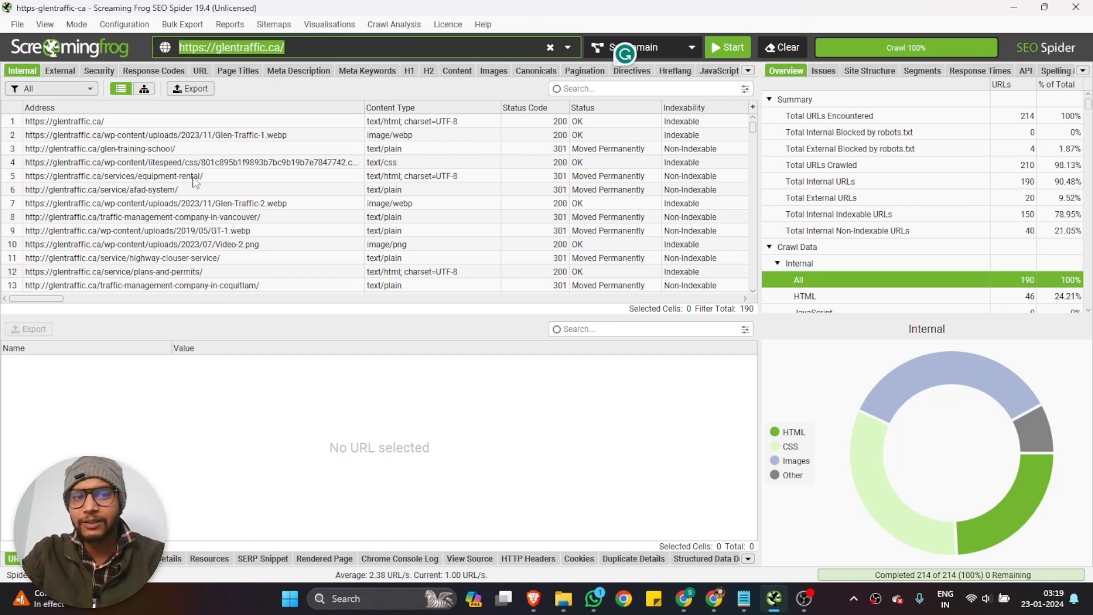
scroll(227, 188, "down", 3)
scroll(316, 205, "up", 3)
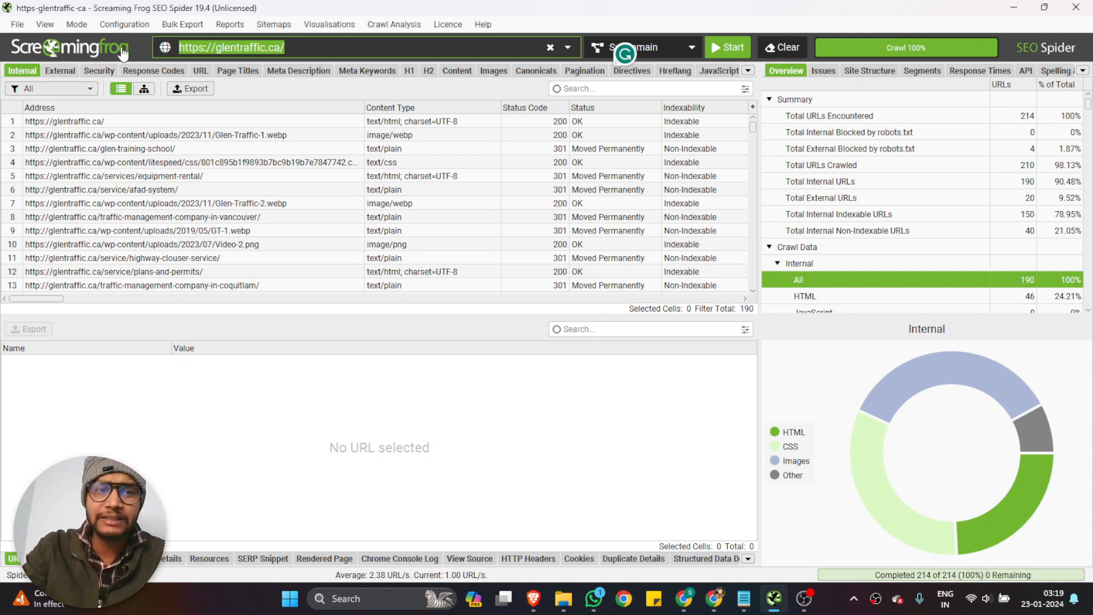
left_click(283, 50)
left_click_drag(285, 48, 174, 45)
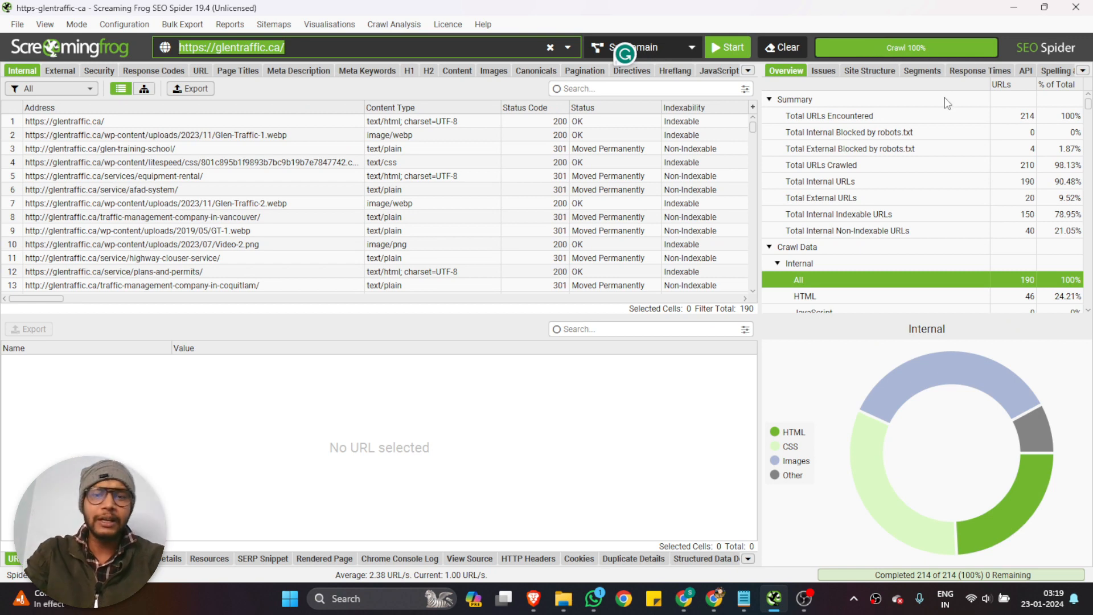
Filter the internal URLs to show only HTML pages and look through the filtered list
left_click(53, 92)
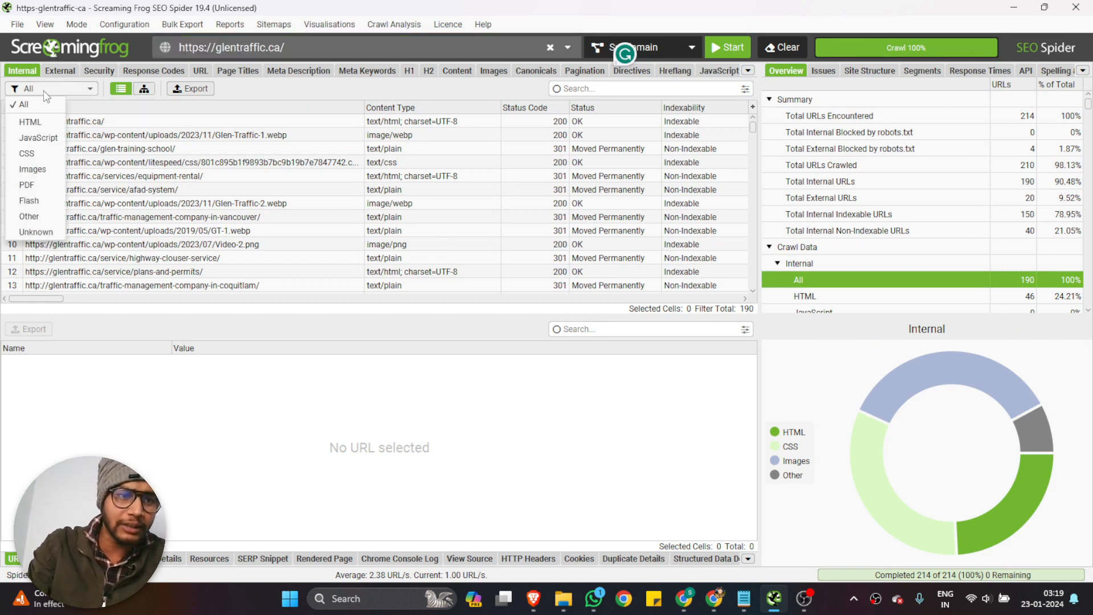
left_click(31, 121)
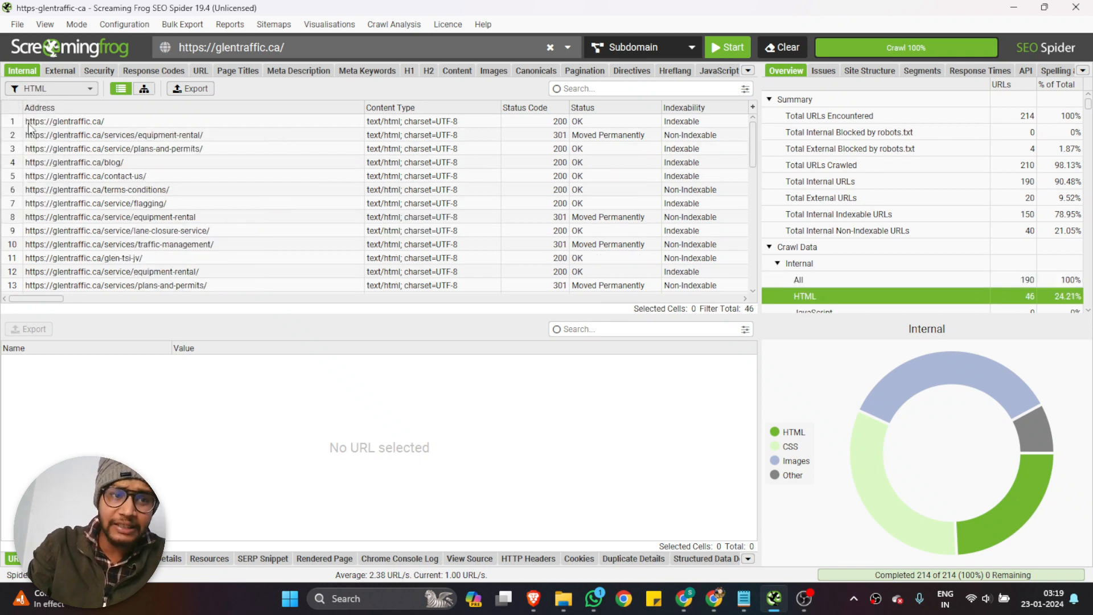
scroll(279, 154, "down", 8)
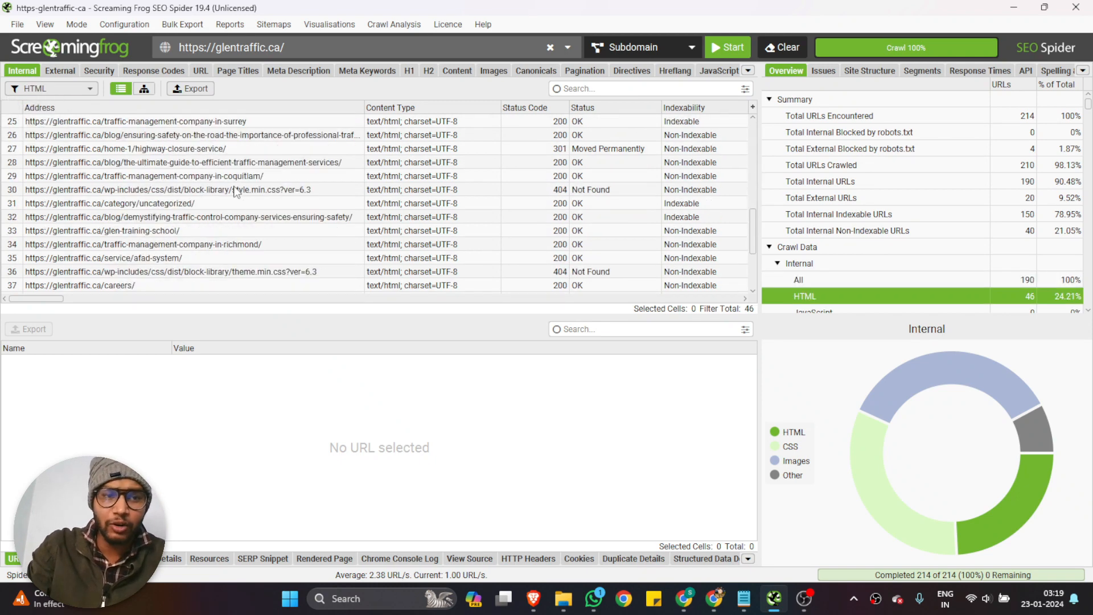
scroll(235, 194, "up", 7)
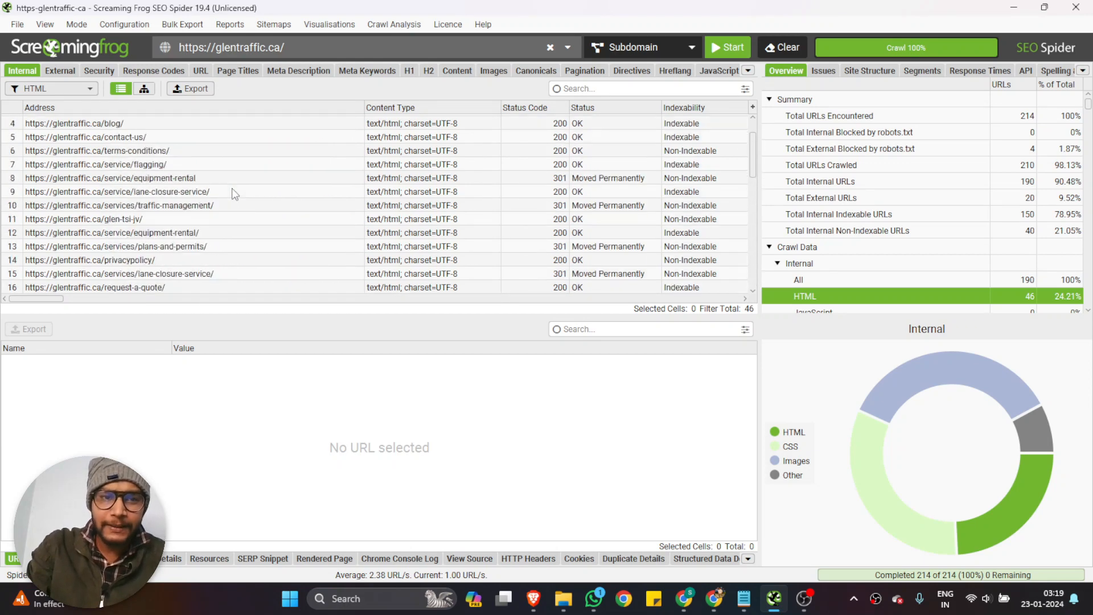
scroll(231, 188, "up", 1)
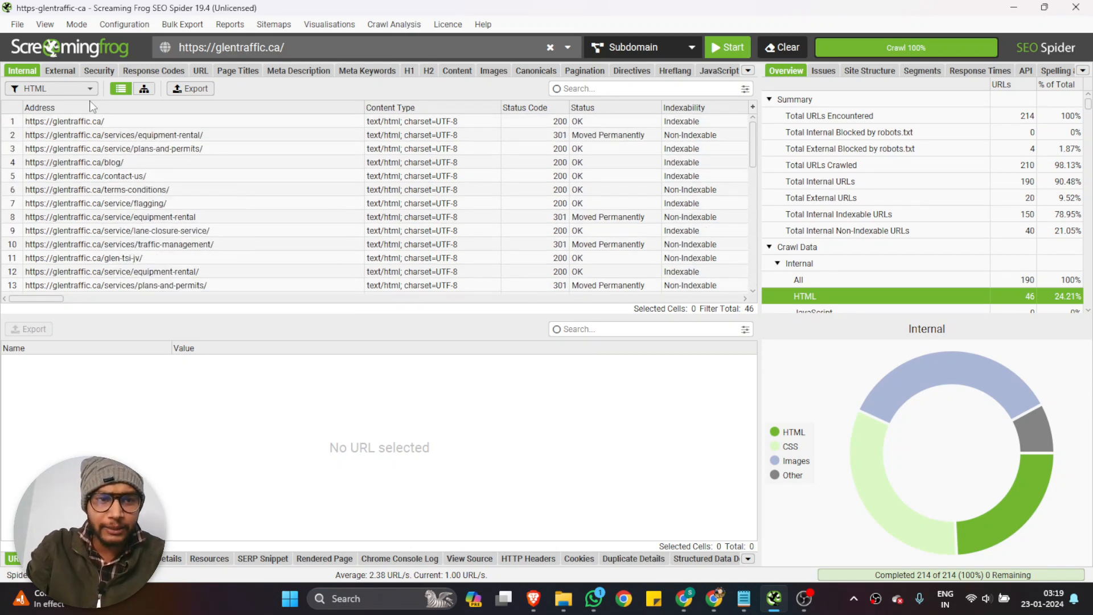
Examine the Status Code column, comparing the details of the homepage with those of the redirected services/equipment-rental page
left_click_drag(40, 300, 53, 304)
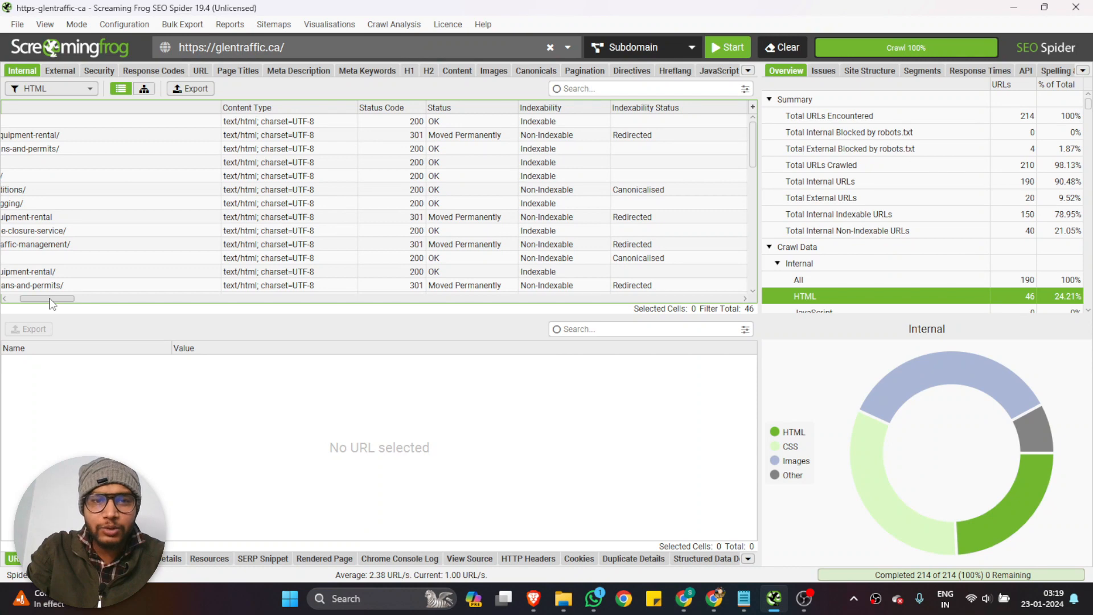
left_click_drag(374, 123, 388, 272)
left_click(412, 134)
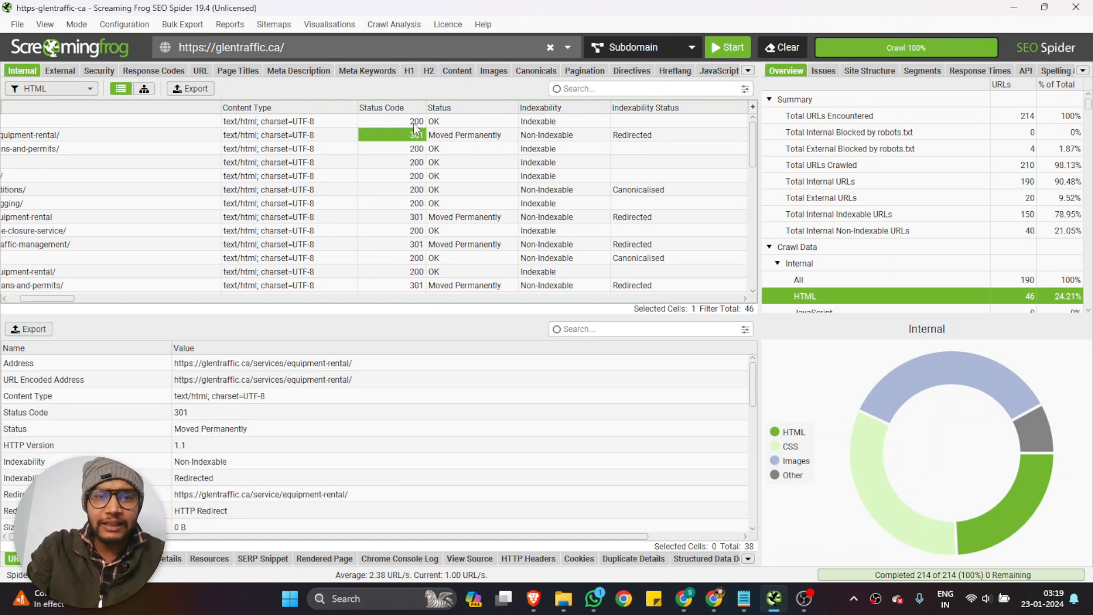
left_click(414, 122)
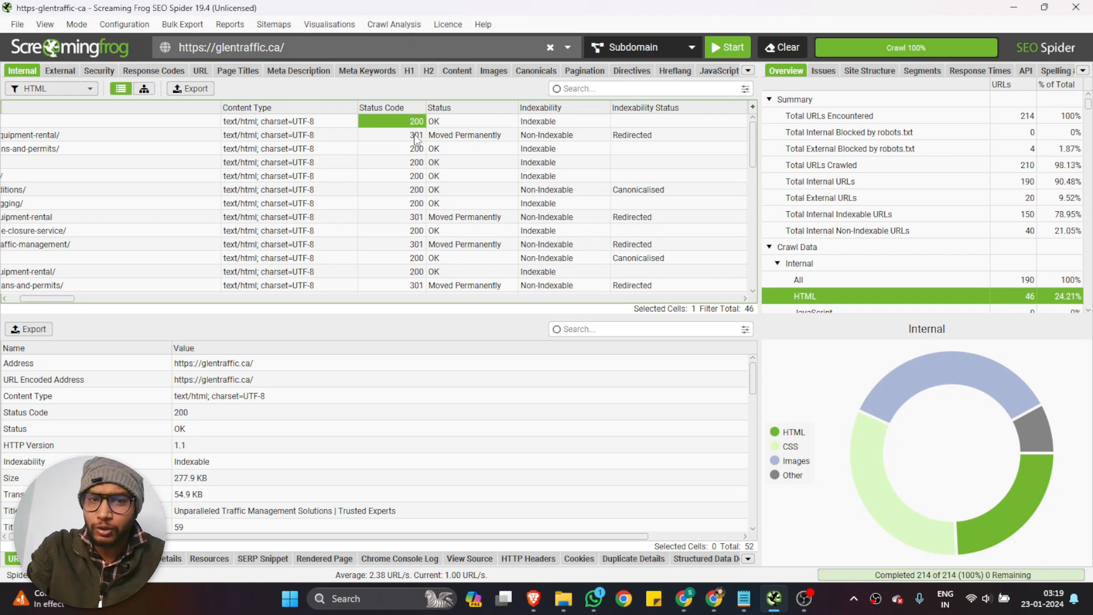
left_click(417, 136)
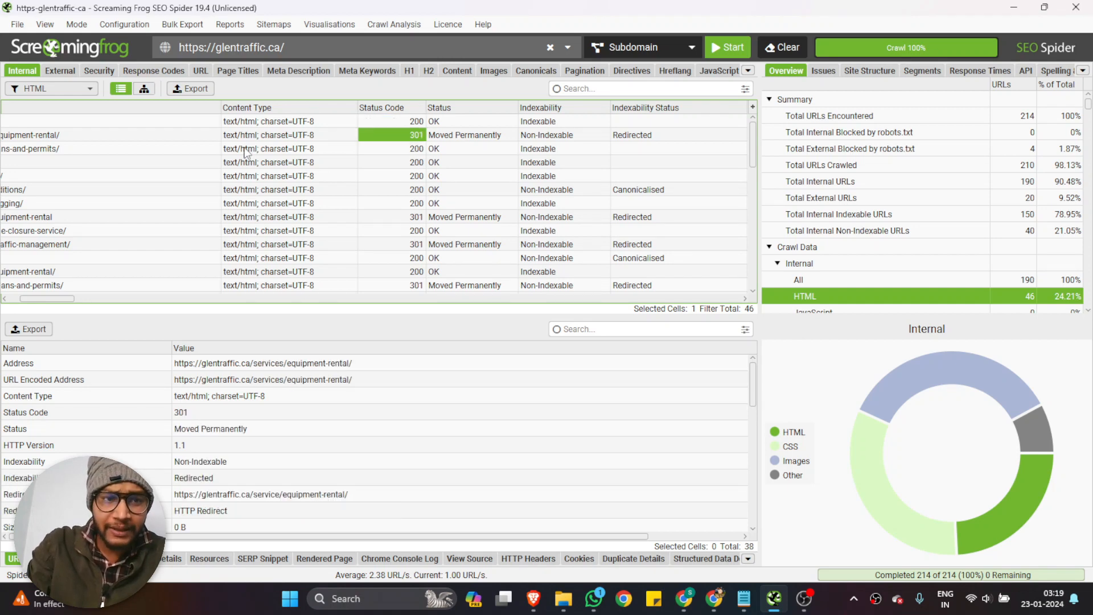
left_click_drag(57, 299, 36, 301)
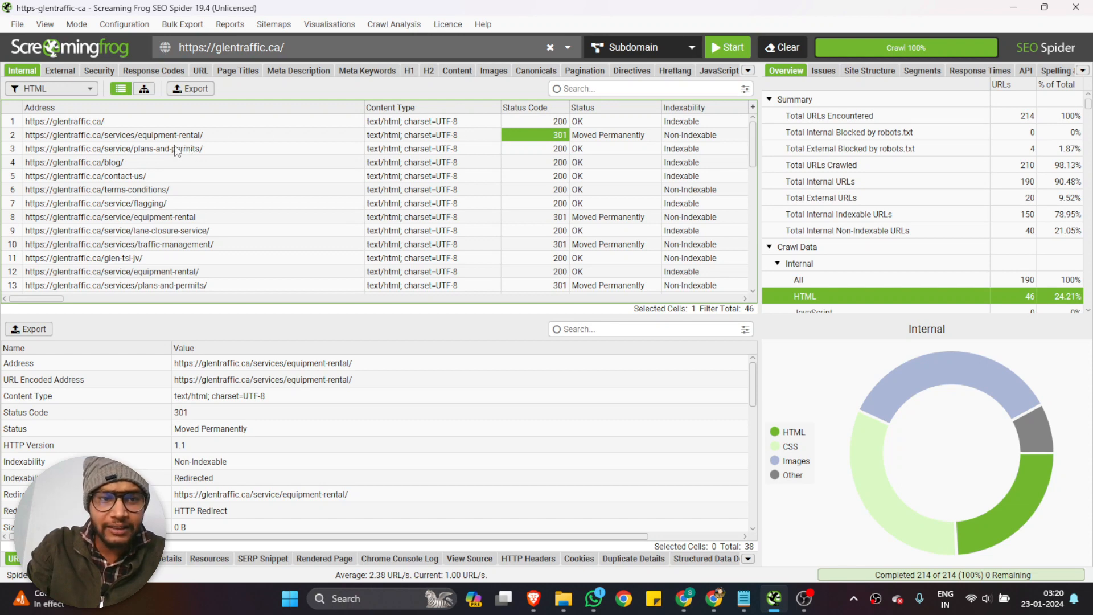
Sort the HTML pages by Title 1, check the addresses of the untitled pages, and reapply the HTML filter to reset the order
left_click_drag(39, 300, 73, 308)
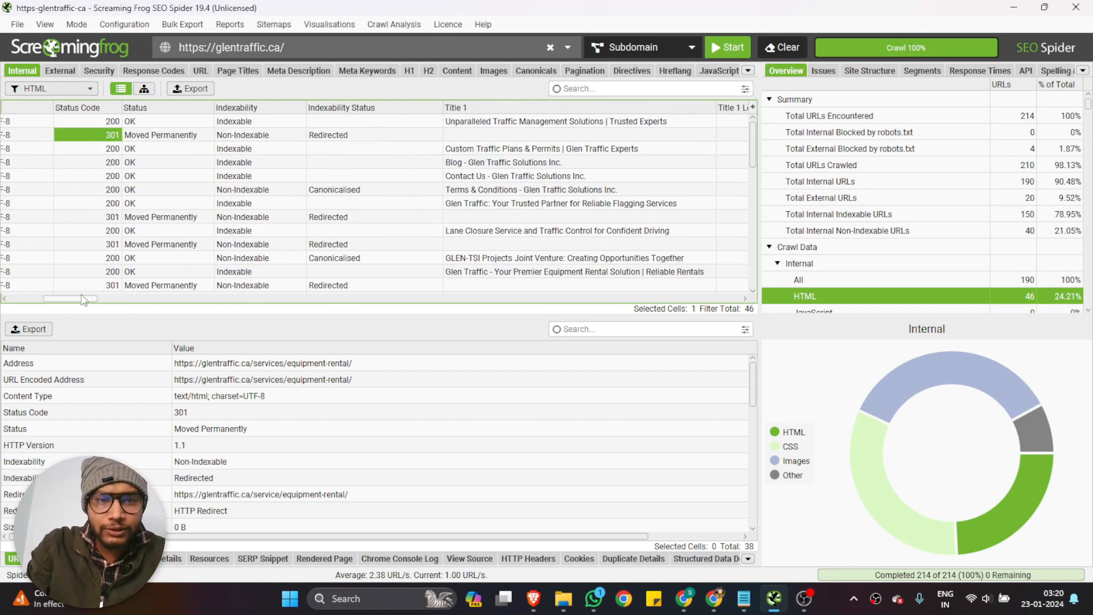
left_click(498, 134)
left_click(468, 108)
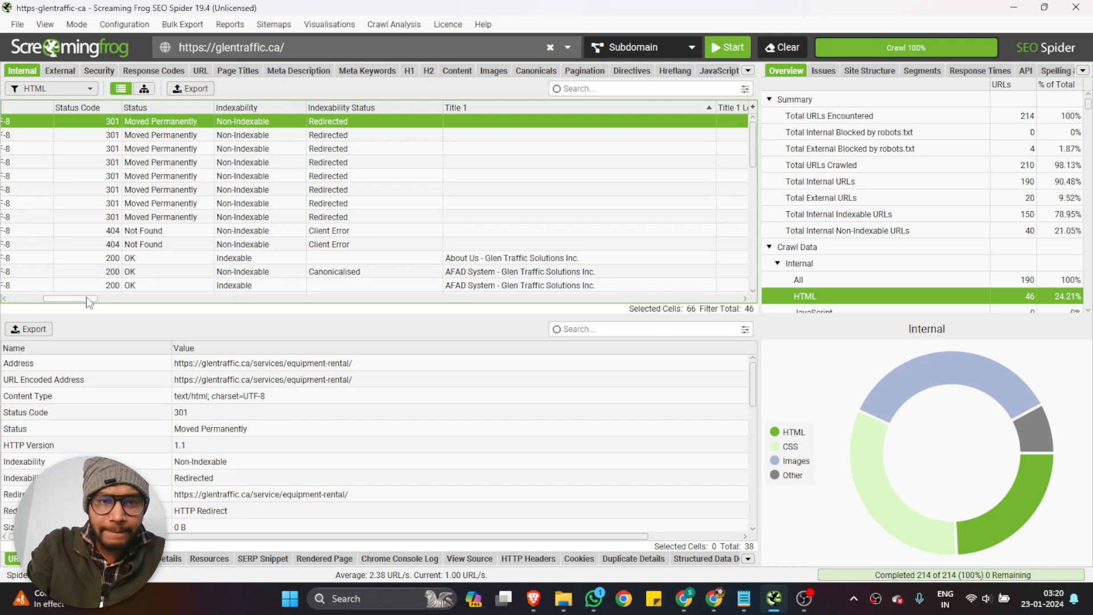
left_click_drag(88, 301, 16, 298)
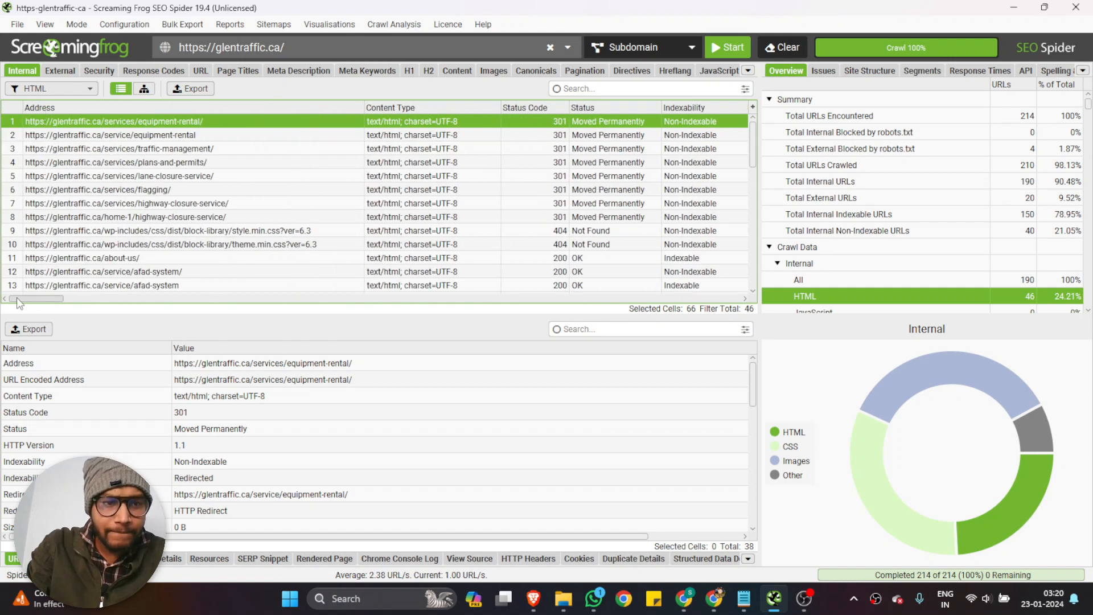
scroll(581, 185, "down", 5)
scroll(583, 185, "up", 5)
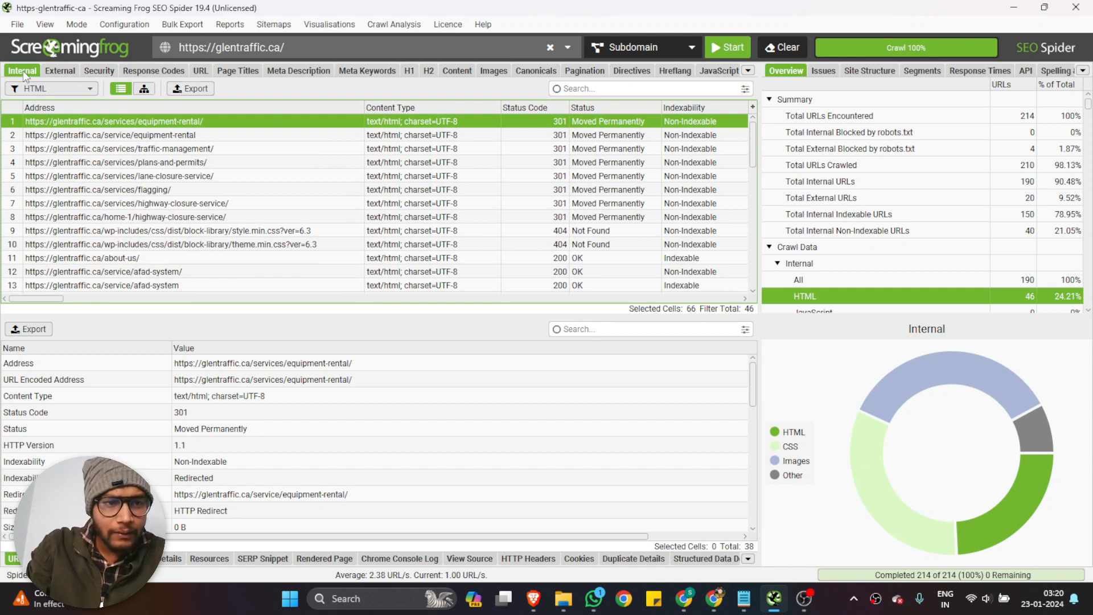
left_click(38, 87)
left_click(38, 124)
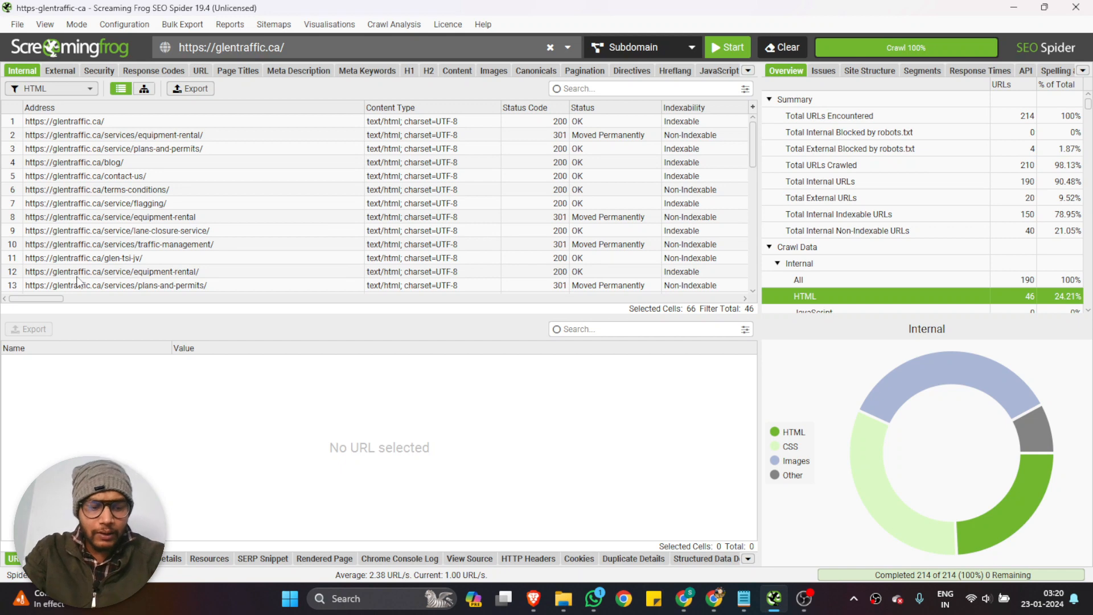
Review the status codes and status descriptions of the HTML pages across the whole list
scroll(295, 212, "right", 5)
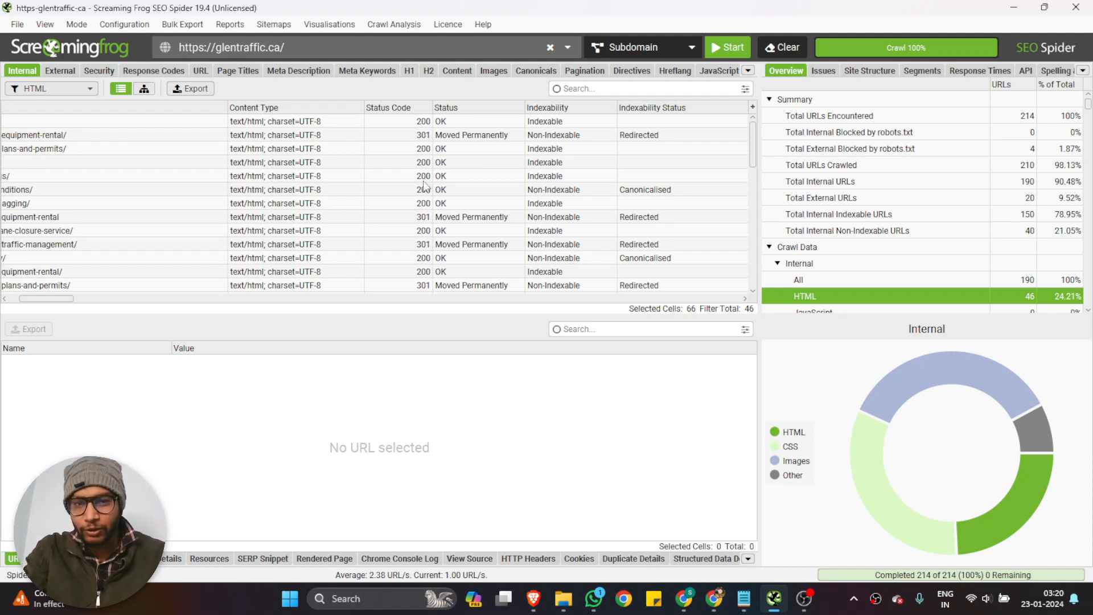
scroll(399, 224, "down", 10)
scroll(402, 211, "up", 10)
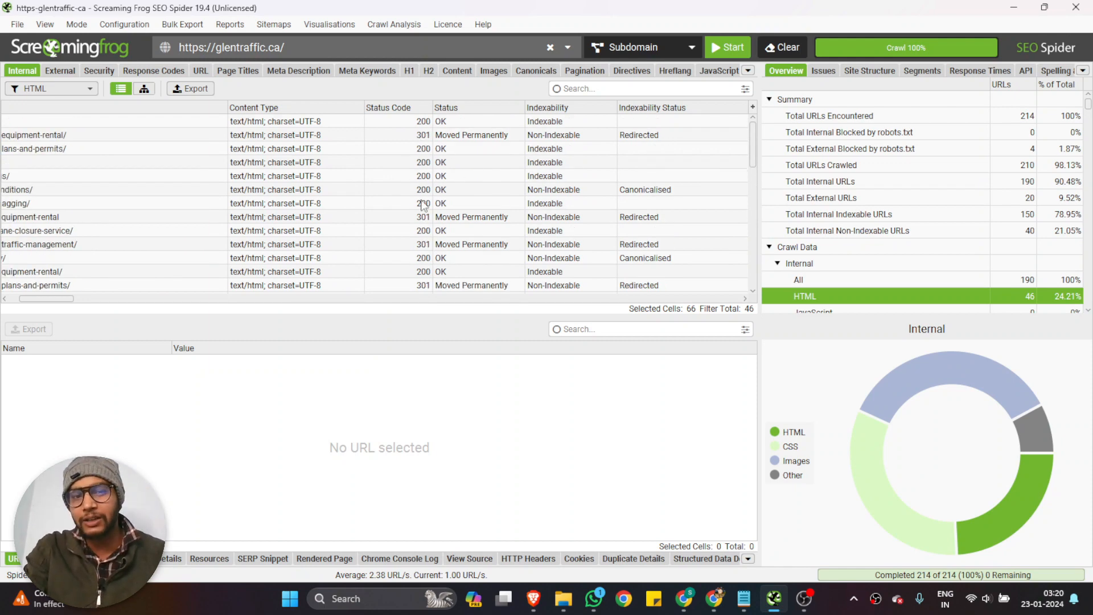
scroll(462, 139, "right", 3)
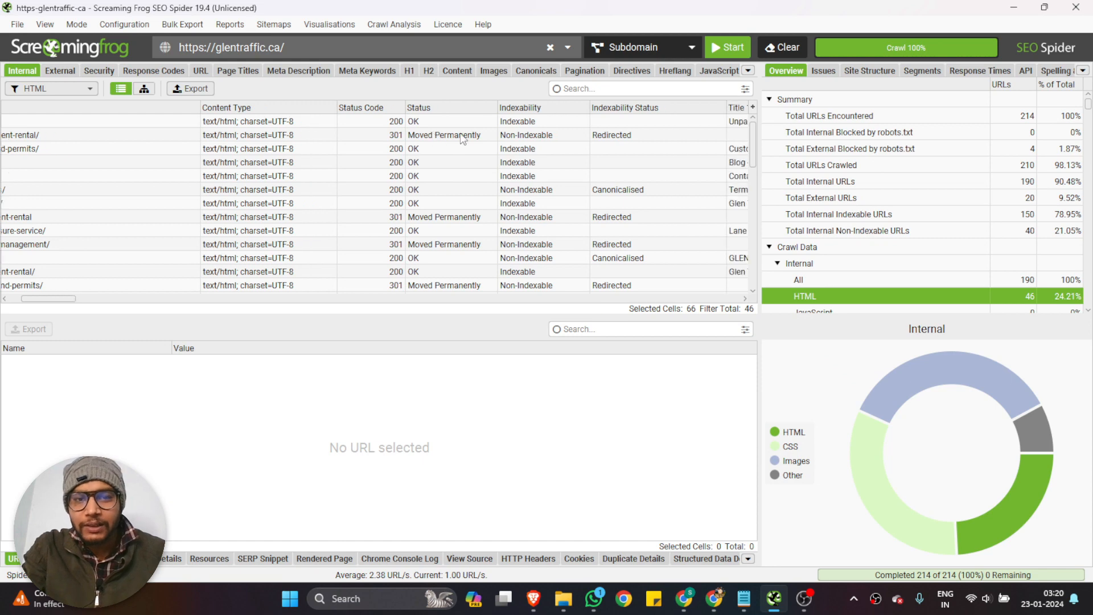
scroll(462, 138, "right", 2)
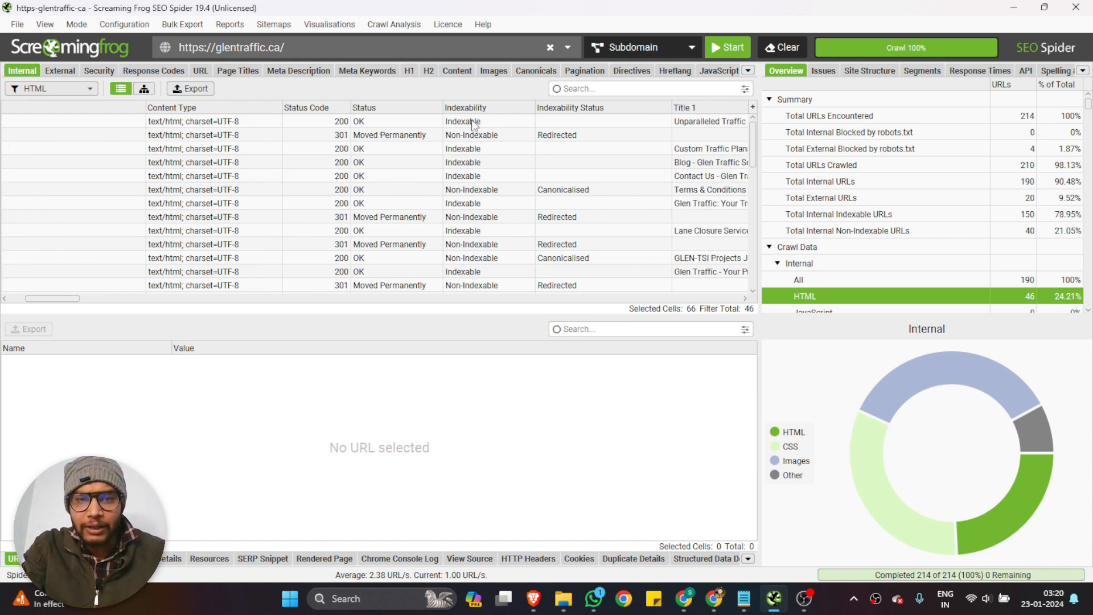
Inspect the homepage's indexability and compare it with the Indexability values of the other HTML pages
left_click(471, 121)
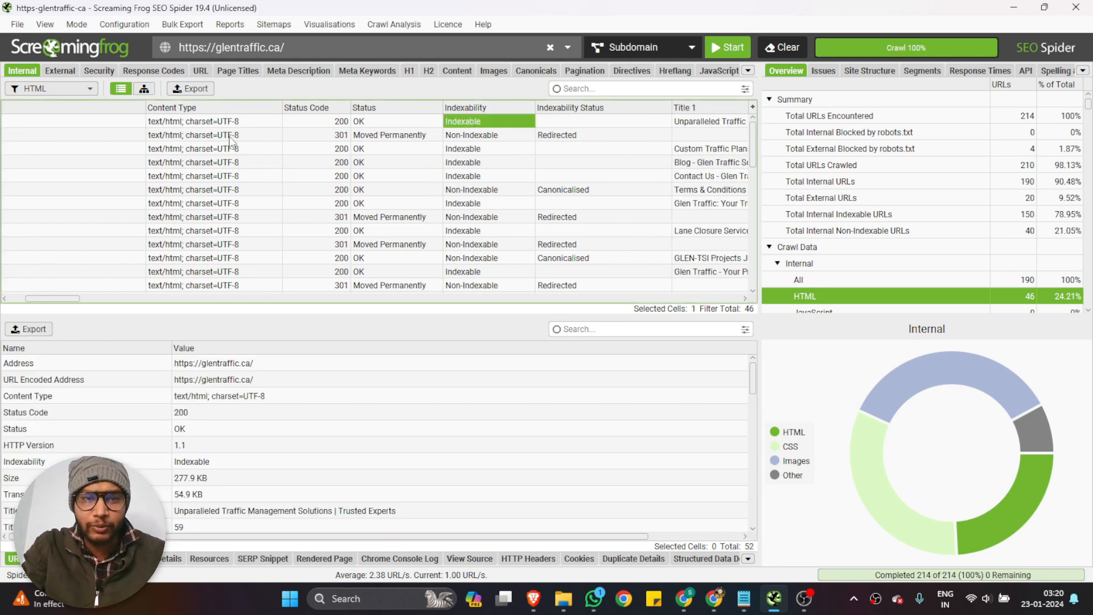
scroll(172, 145, "left", 4)
scroll(172, 146, "right", 1)
scroll(558, 165, "down", 2)
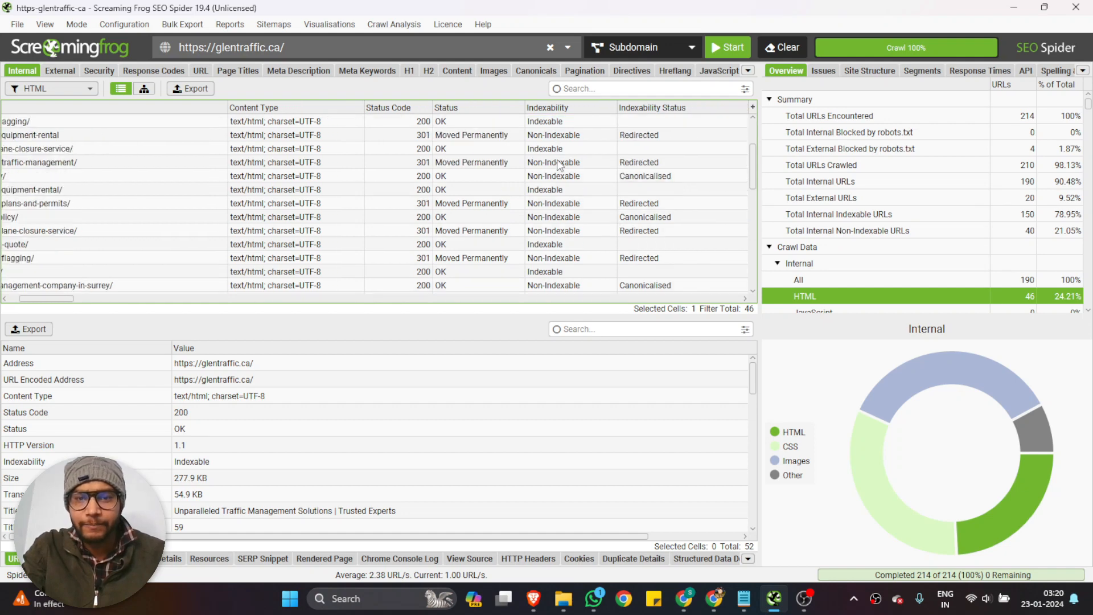
scroll(558, 165, "up", 2)
scroll(559, 162, "right", 5)
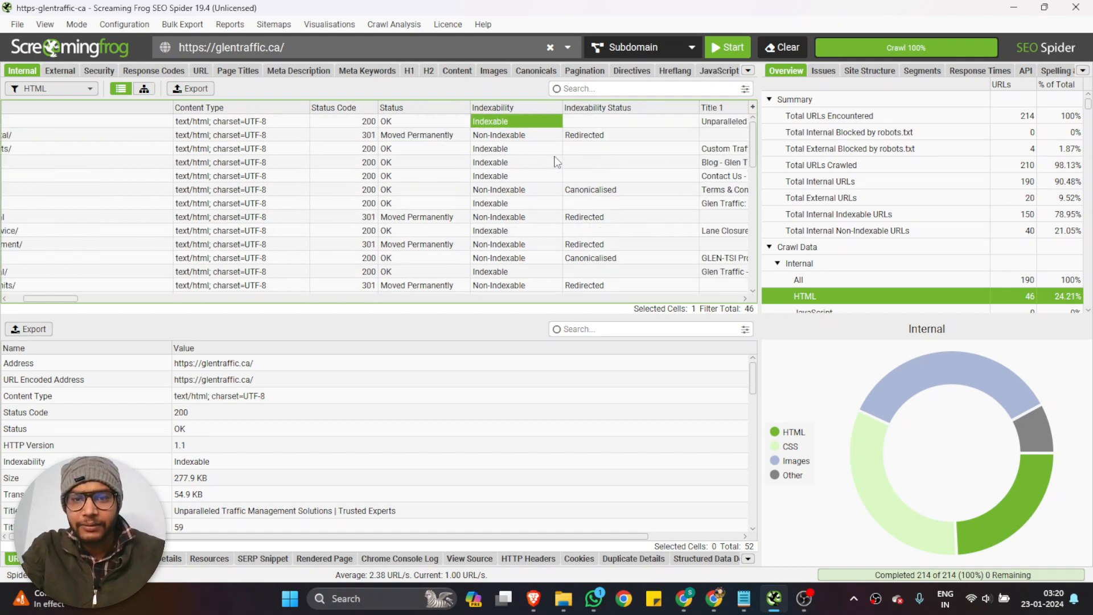
Sort the pages by Indexability Status in ascending and descending order, and clear the sort
scroll(638, 141, "right", 3)
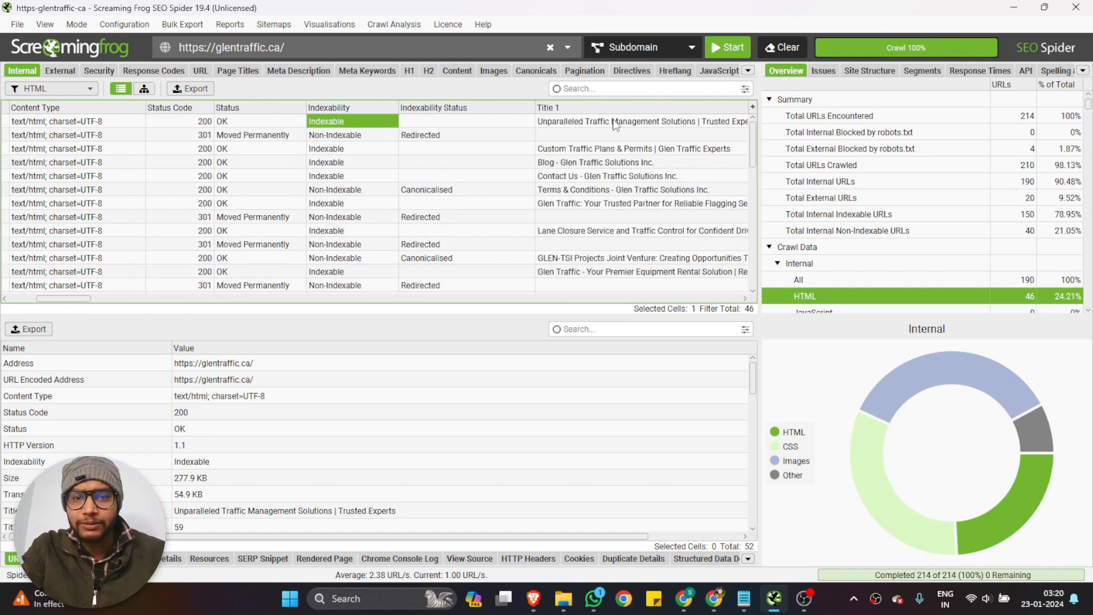
left_click(450, 111)
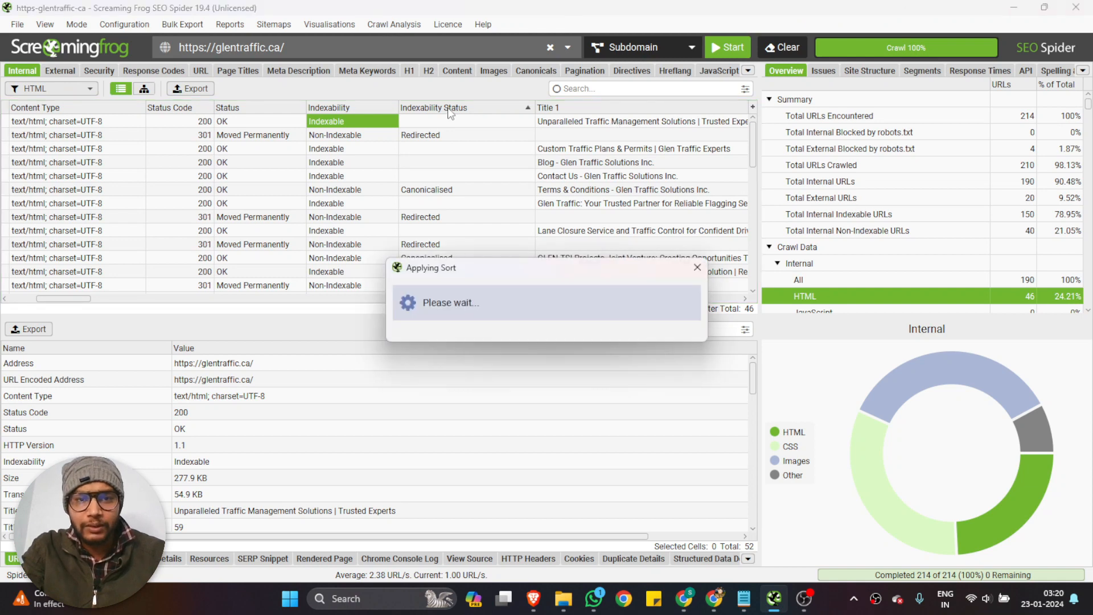
left_click(529, 109)
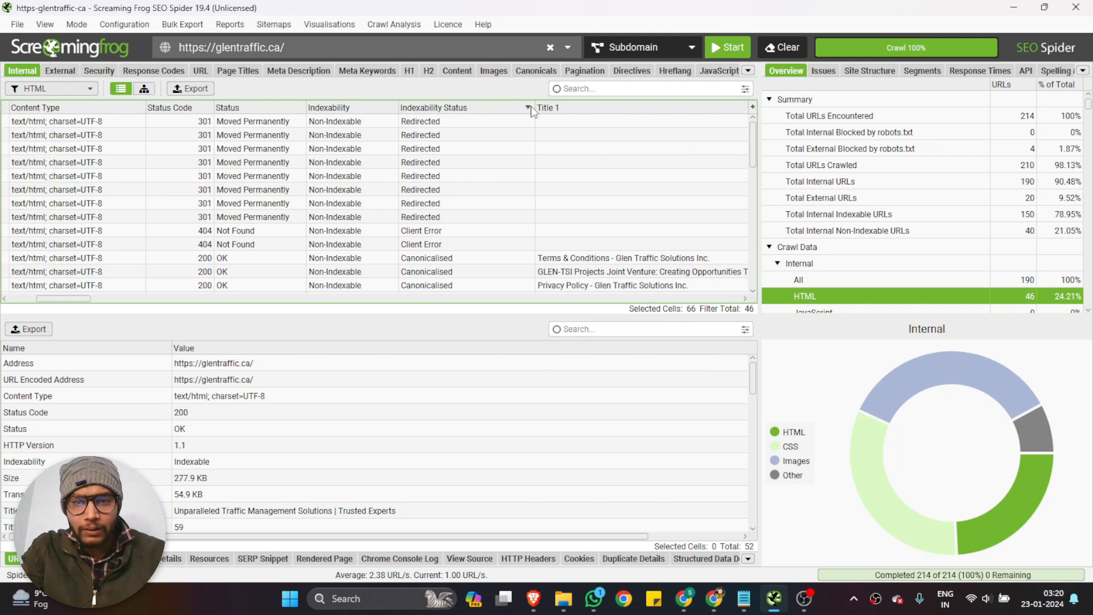
left_click(530, 109)
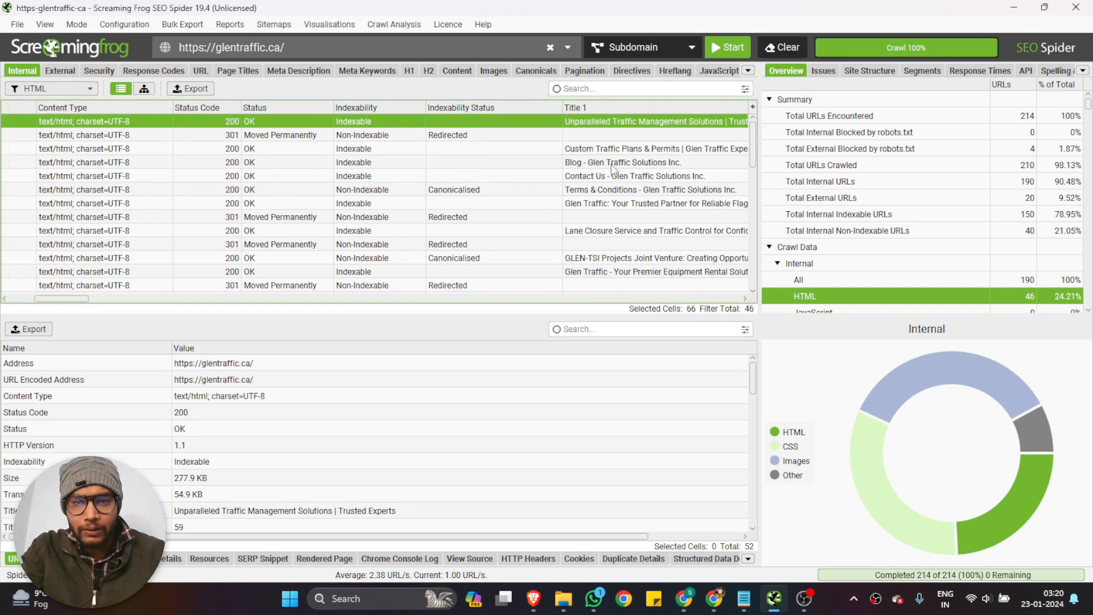
Sort the HTML pages by Title 1 in ascending order and review the page titles
scroll(611, 165, "right", 3)
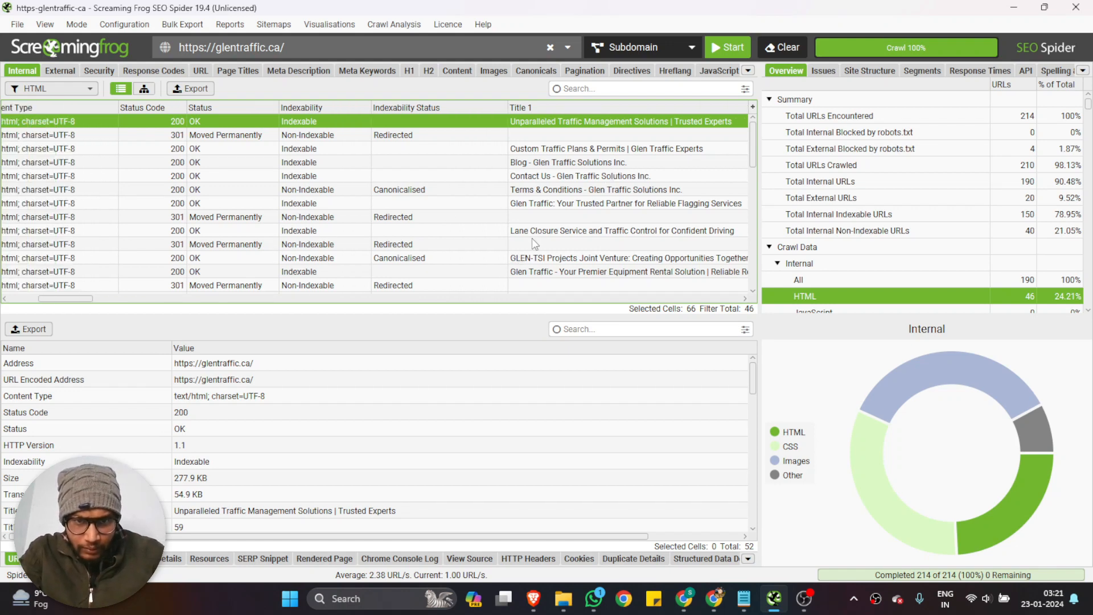
scroll(539, 222, "down", 3)
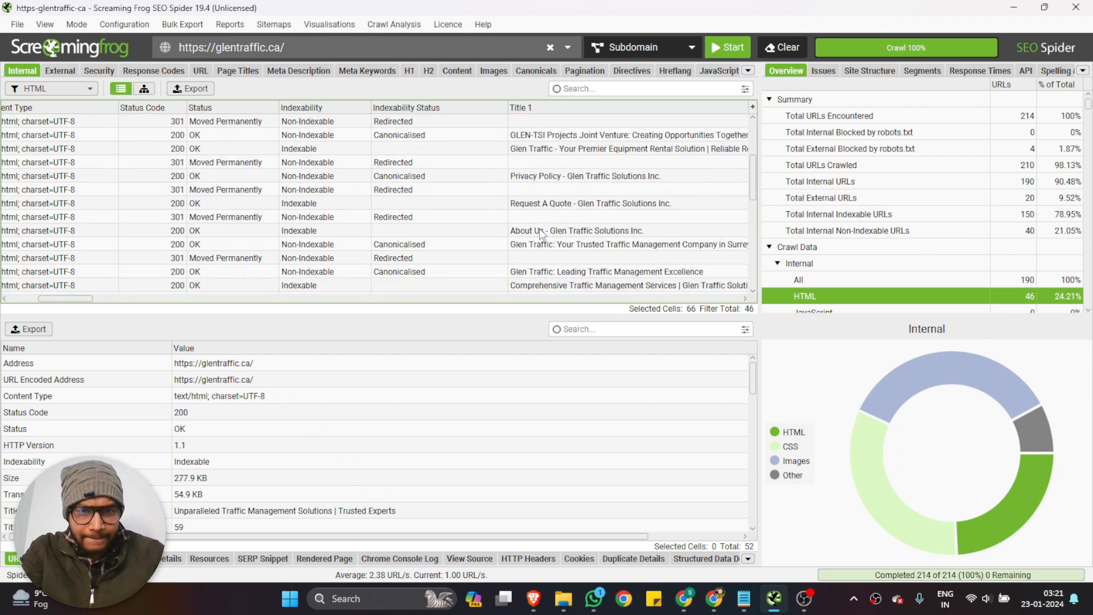
left_click(605, 109)
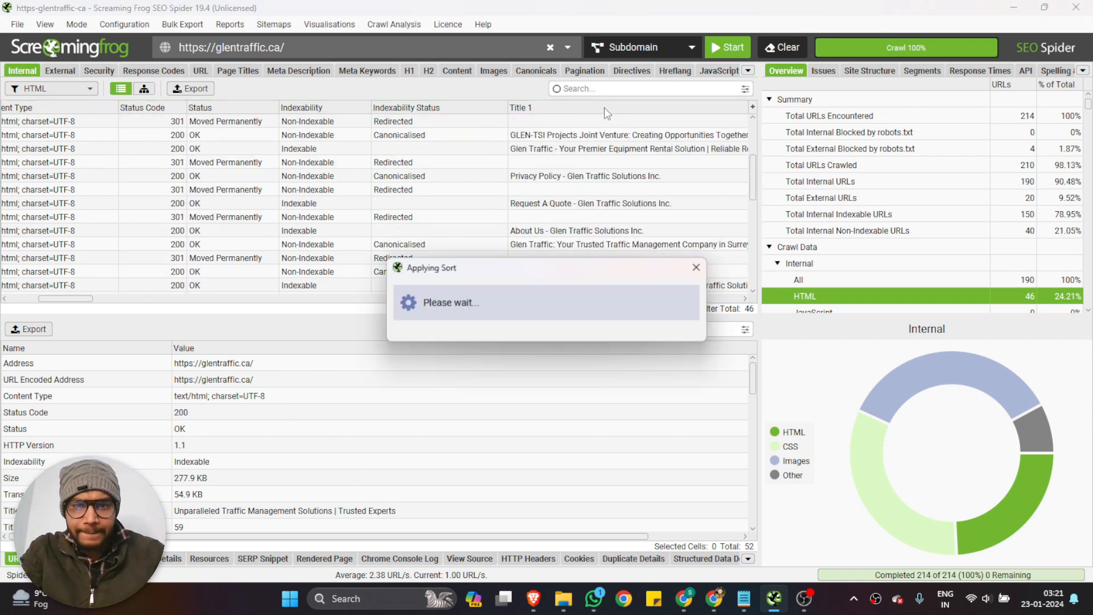
scroll(605, 194, "up", 1)
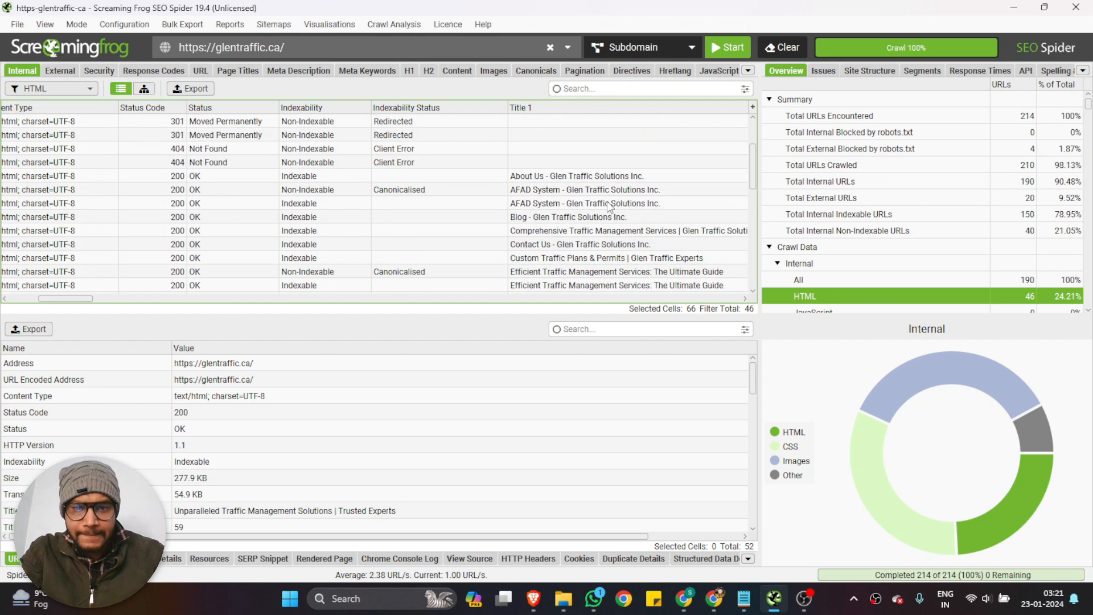
scroll(605, 194, "down", 6)
scroll(605, 194, "up", 8)
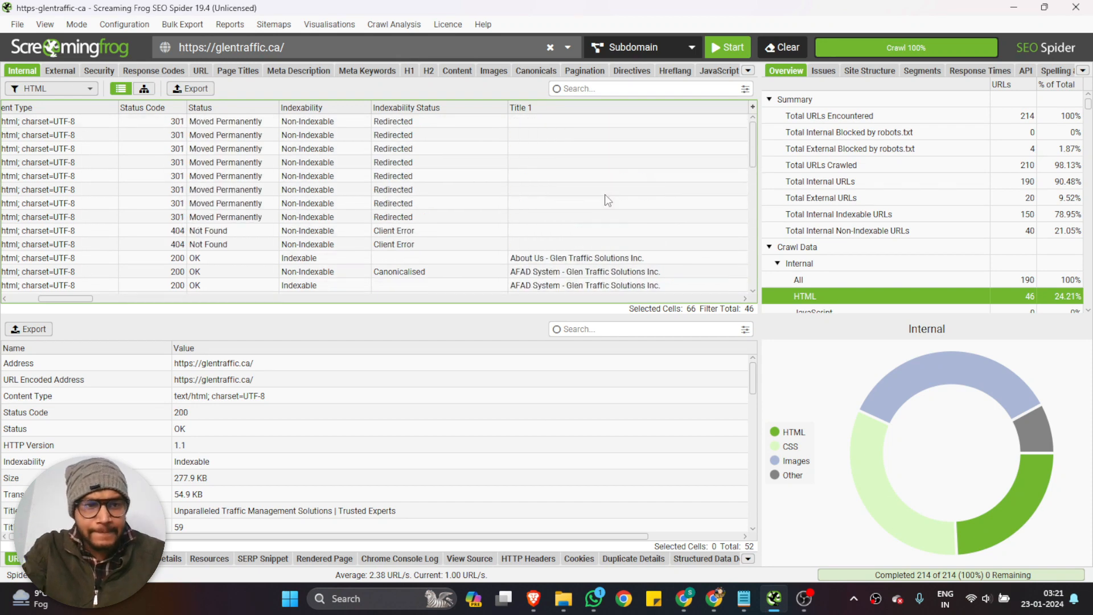
scroll(604, 194, "left", 5)
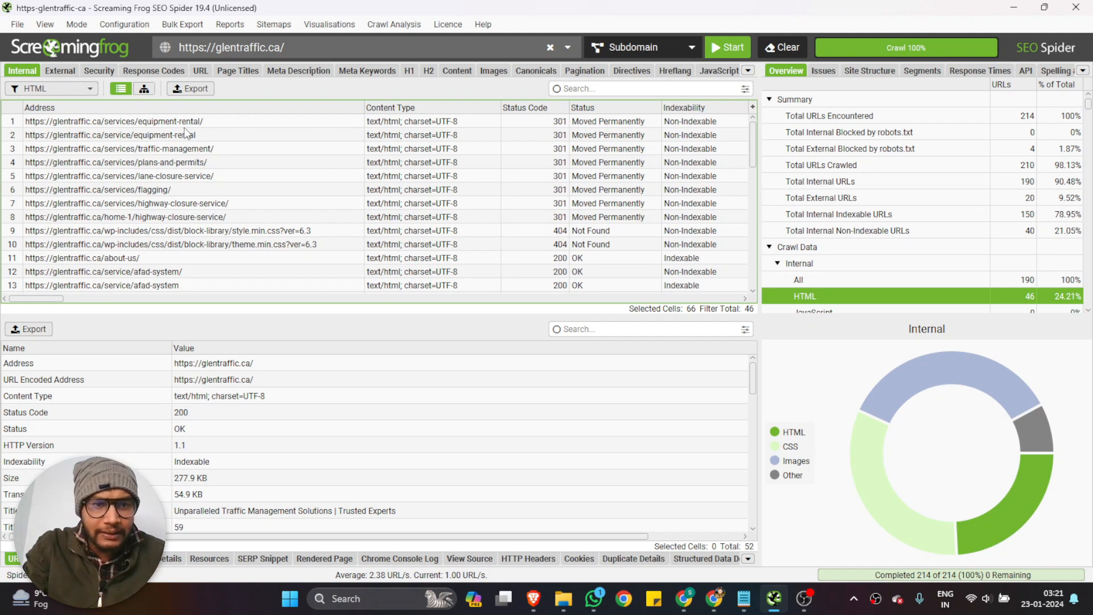
left_click(171, 137)
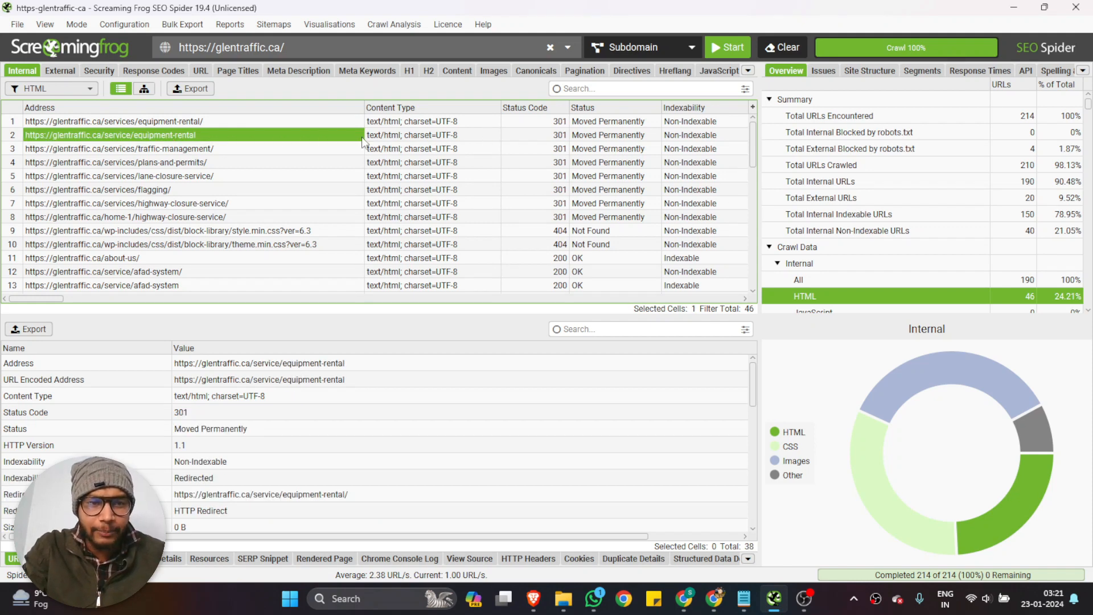
scroll(363, 142, "right", 2)
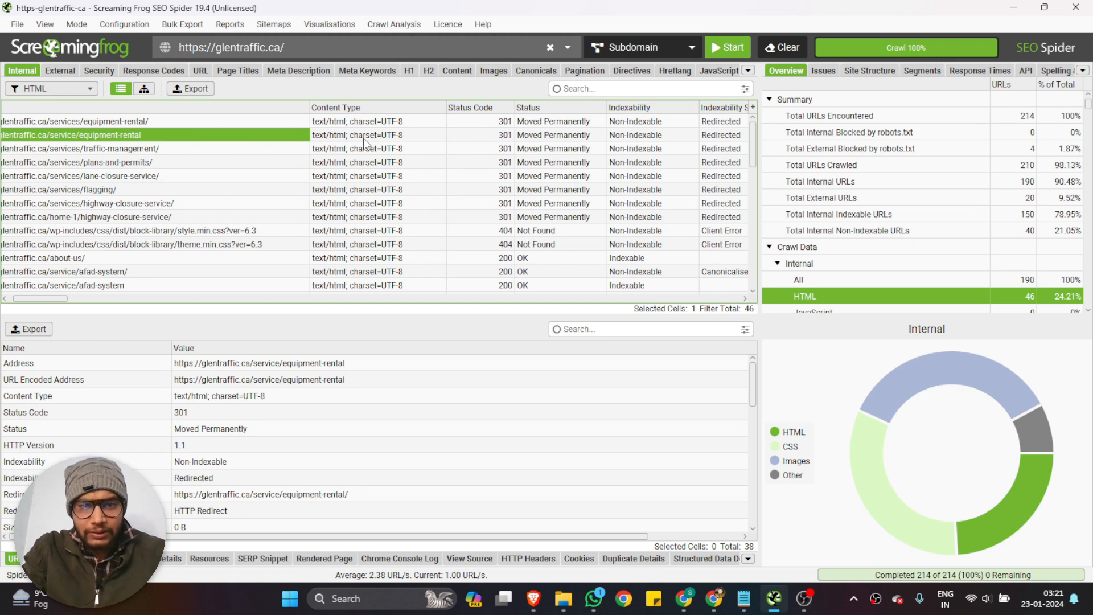
scroll(364, 143, "right", 2)
scroll(364, 143, "right", 8)
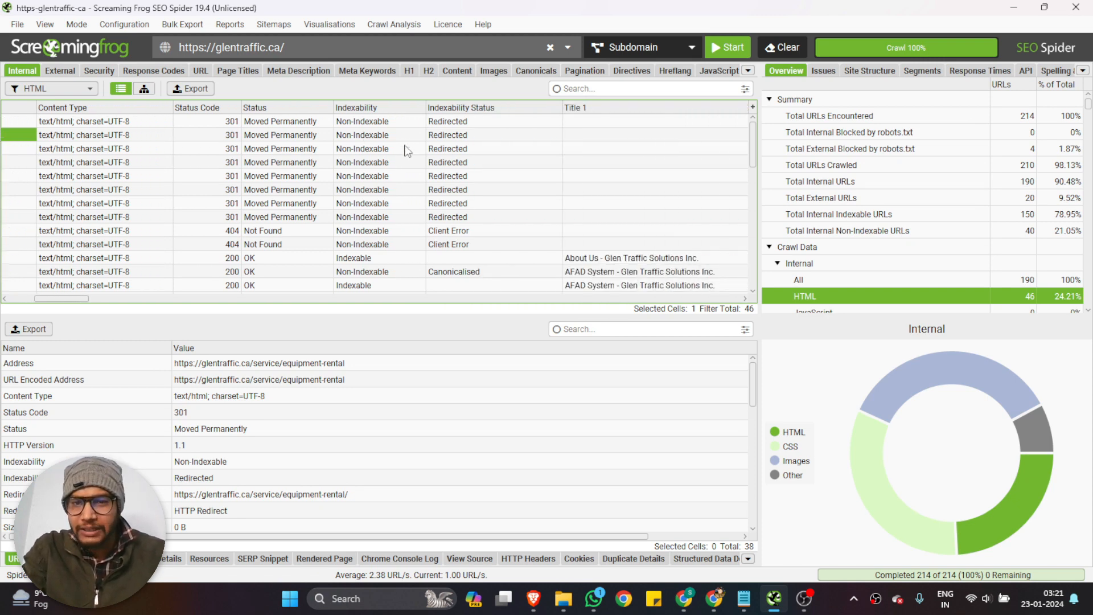
Switch to Chrome, open the Glen traffic- Technical Issue spreadsheet from the Glen Traffic Drive folder, and go to its 301 Redirection sheet's first empty row
left_click(684, 599)
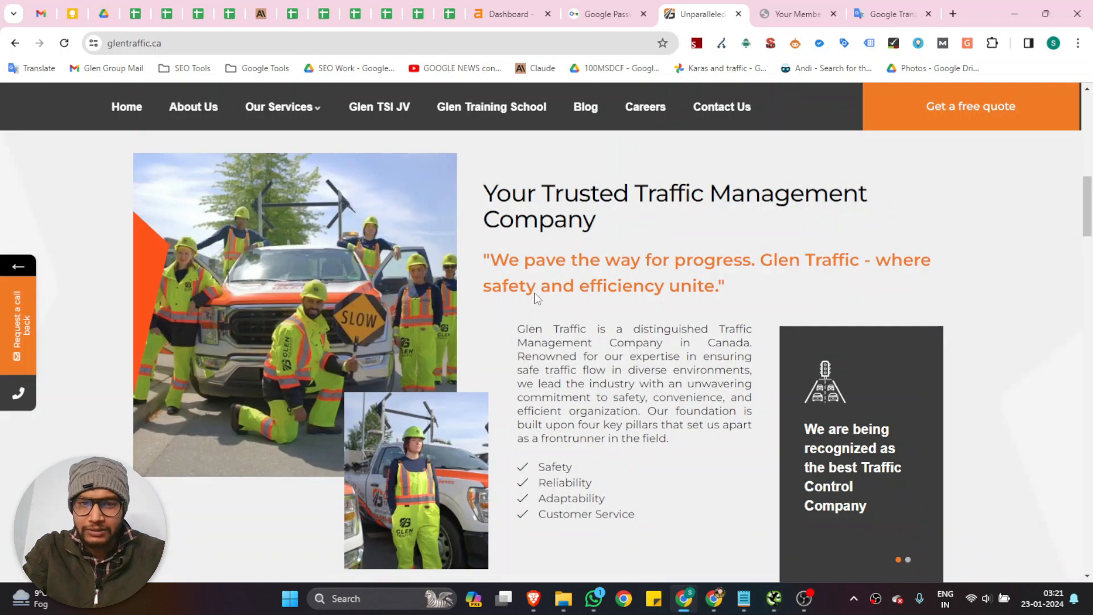
left_click(104, 14)
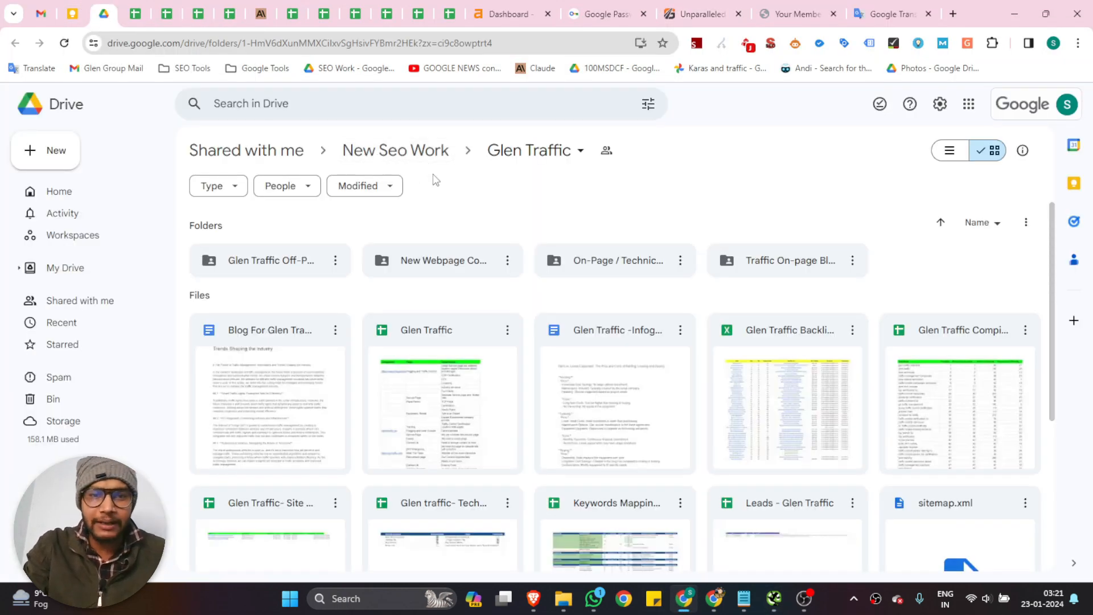
scroll(450, 324, "down", 5)
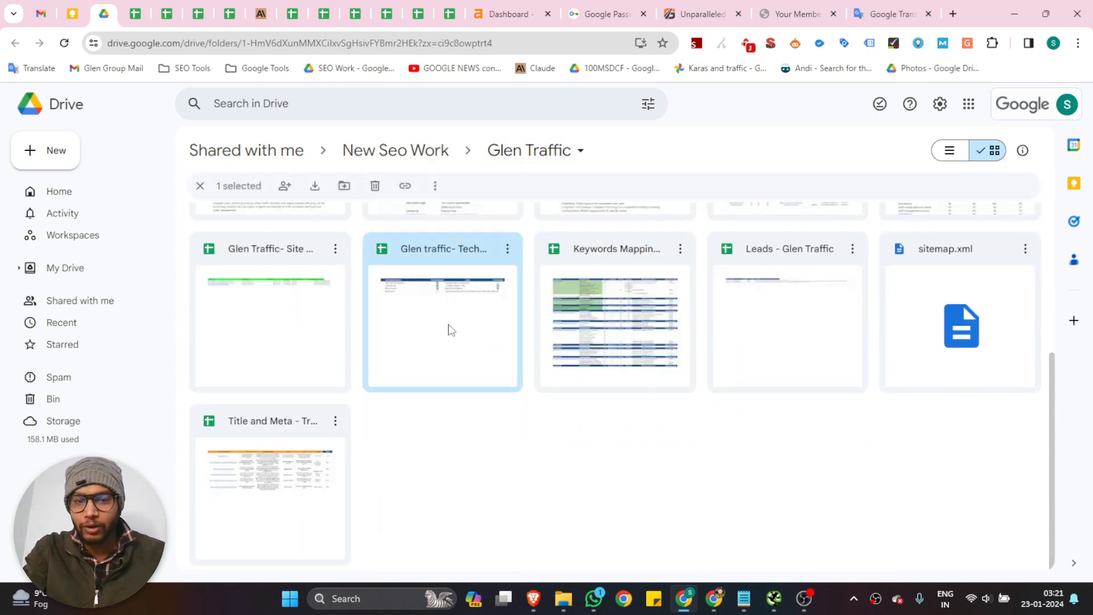
double_click(447, 328)
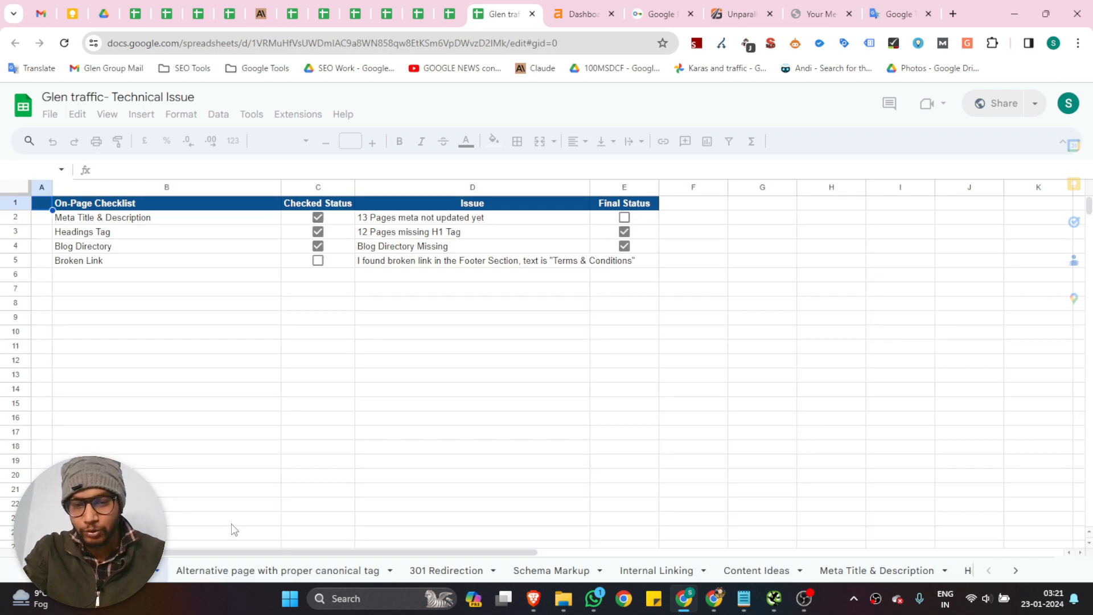
scroll(877, 576, "right", 2)
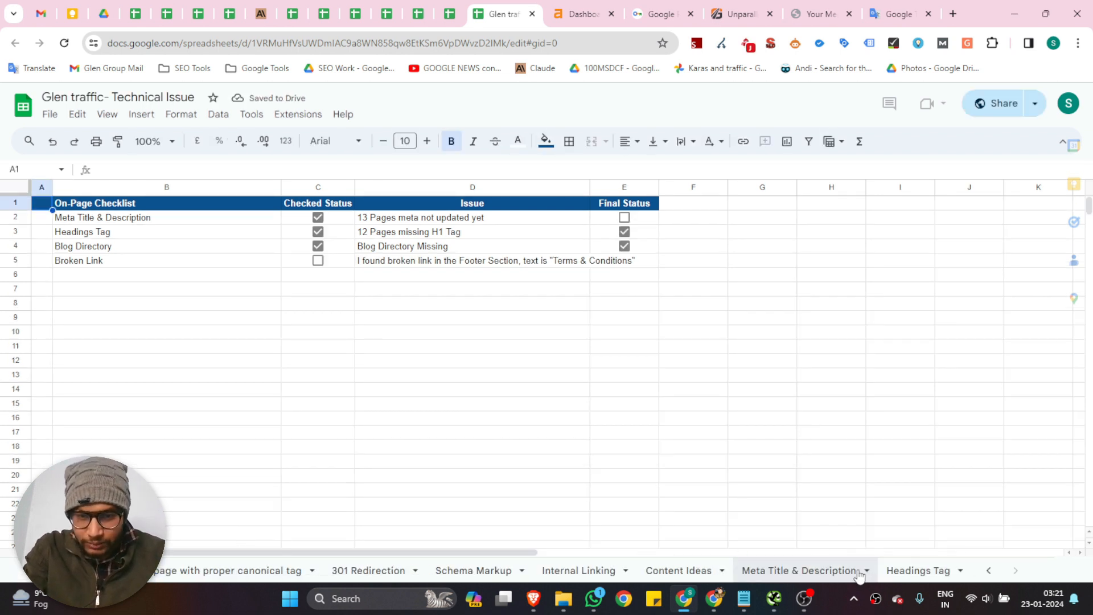
left_click(368, 570)
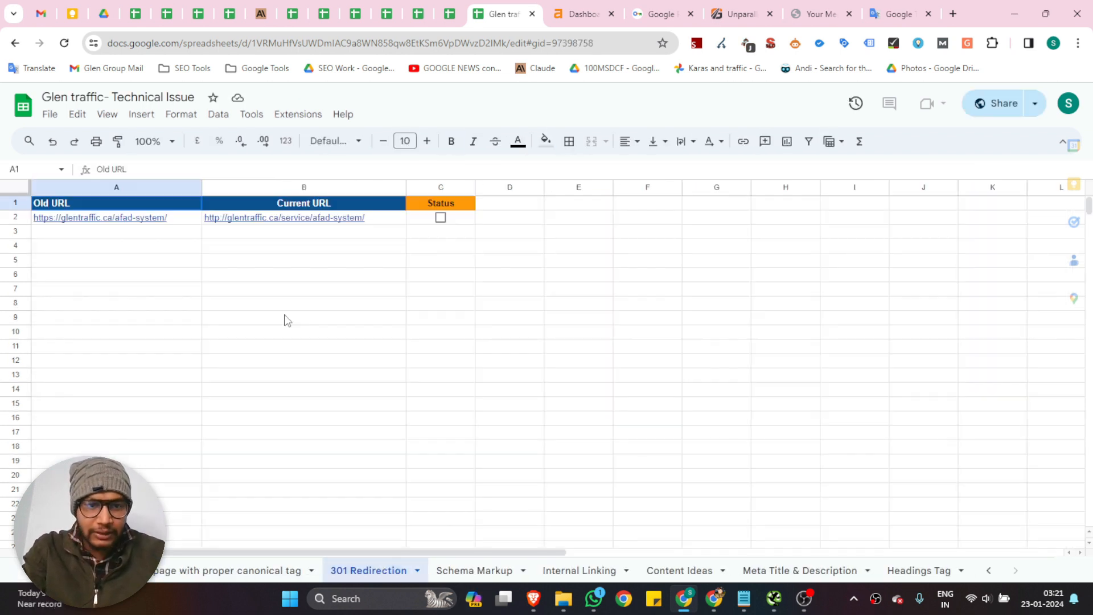
left_click(146, 234)
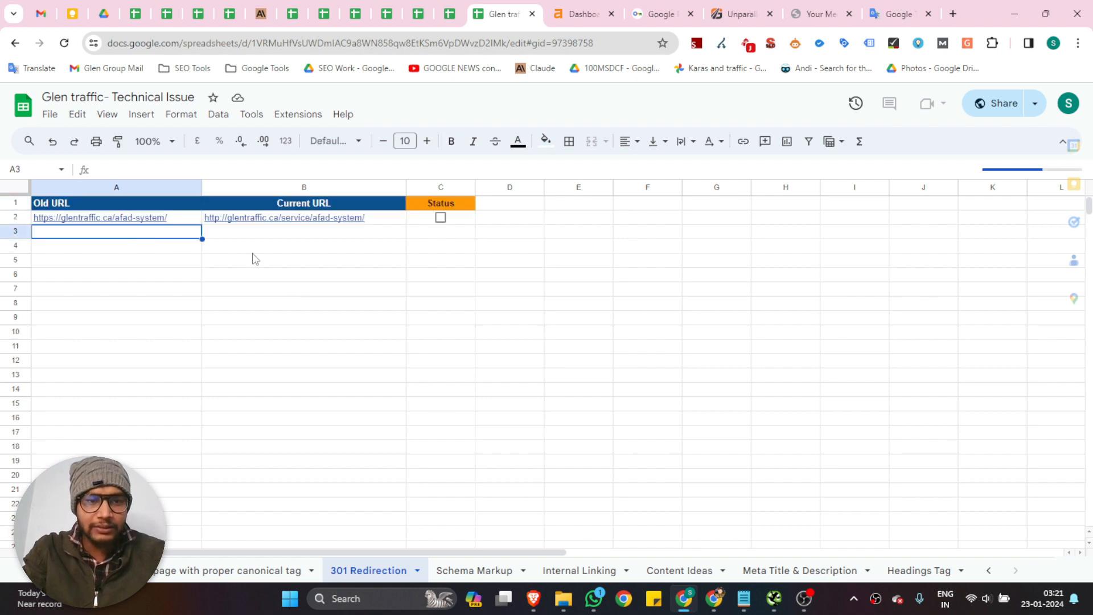
type("https://glentraffic.ca/service/equipment-rental")
left_click(435, 252)
Switch back to Screaming Frog and compare the addresses of the 301 and 404 pages with their status and indexability
left_click(774, 598)
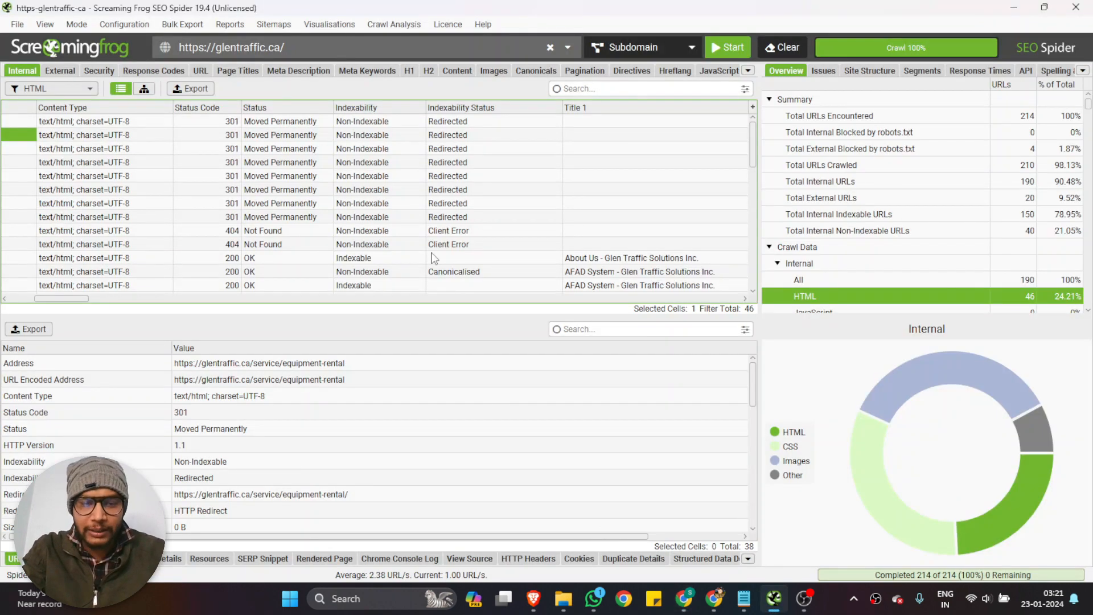
scroll(285, 219, "left", 5)
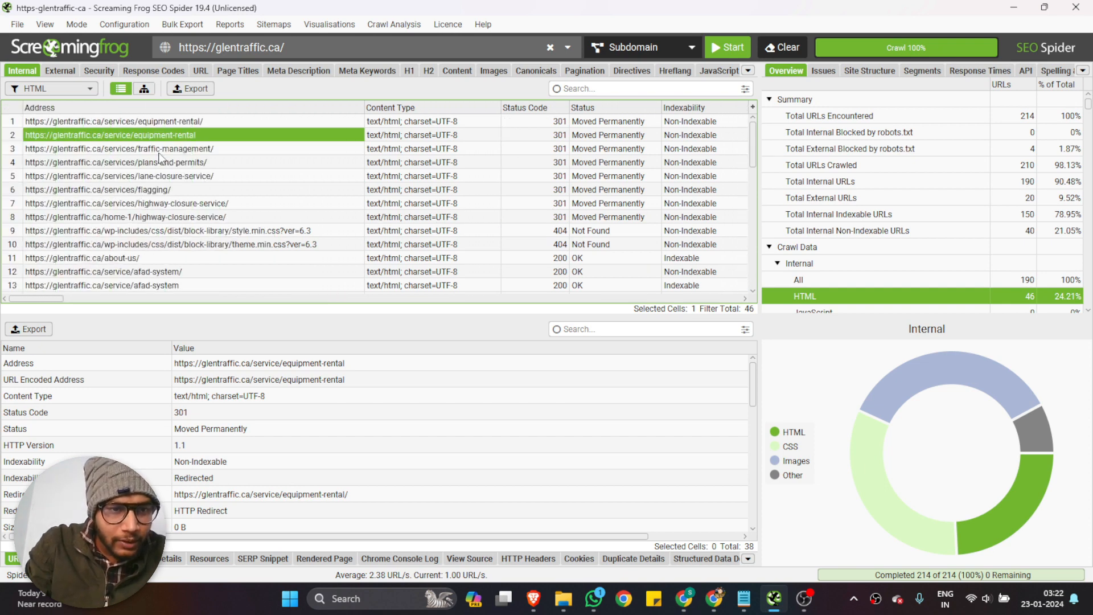
scroll(145, 222, "right", 5)
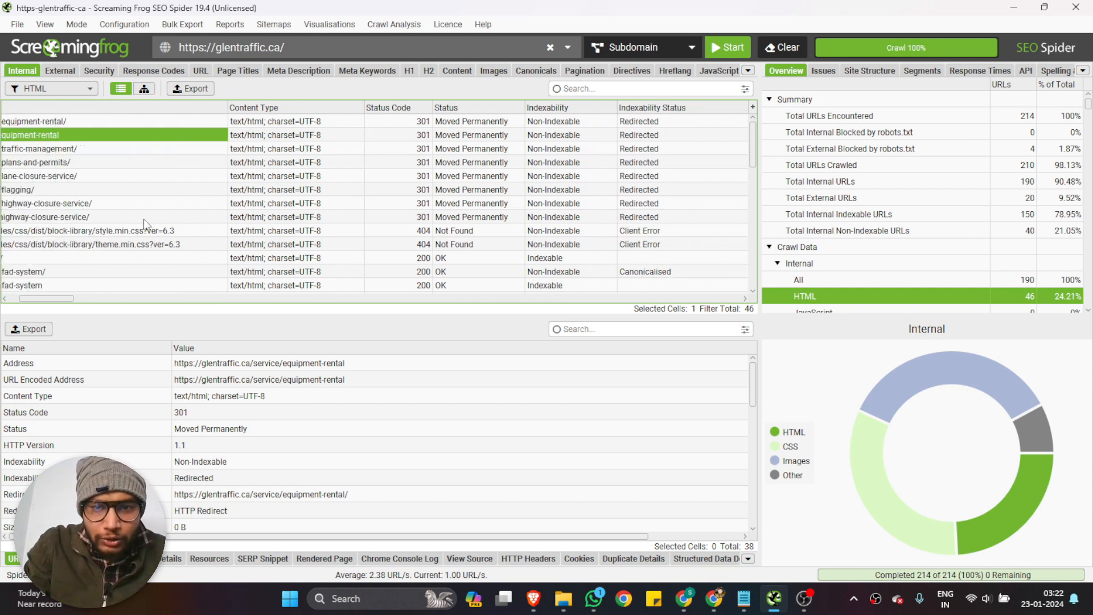
scroll(146, 222, "left", 1)
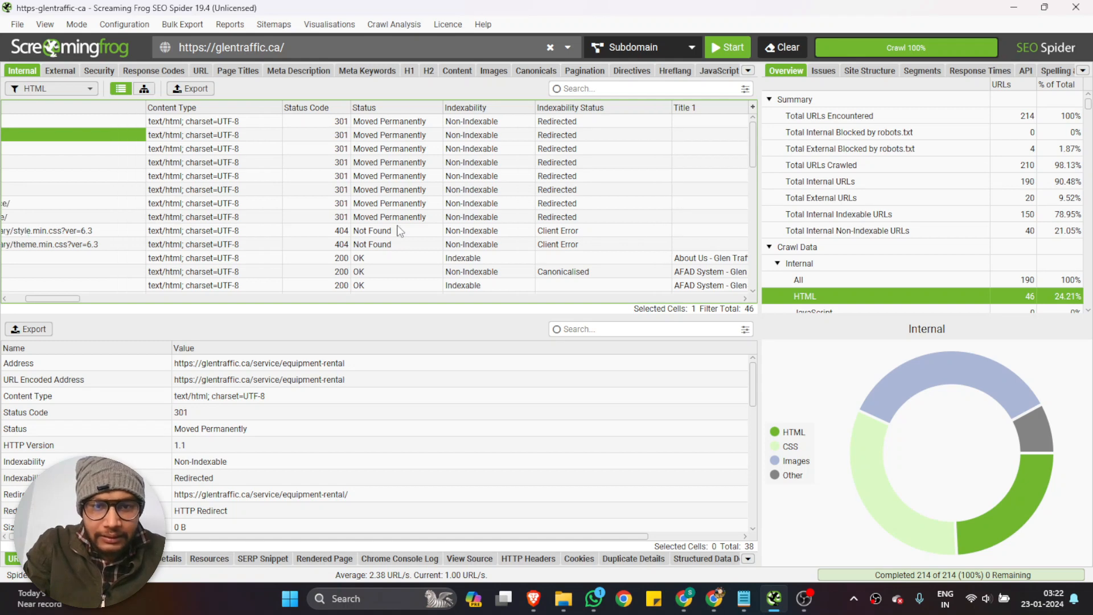
scroll(541, 246, "left", 5)
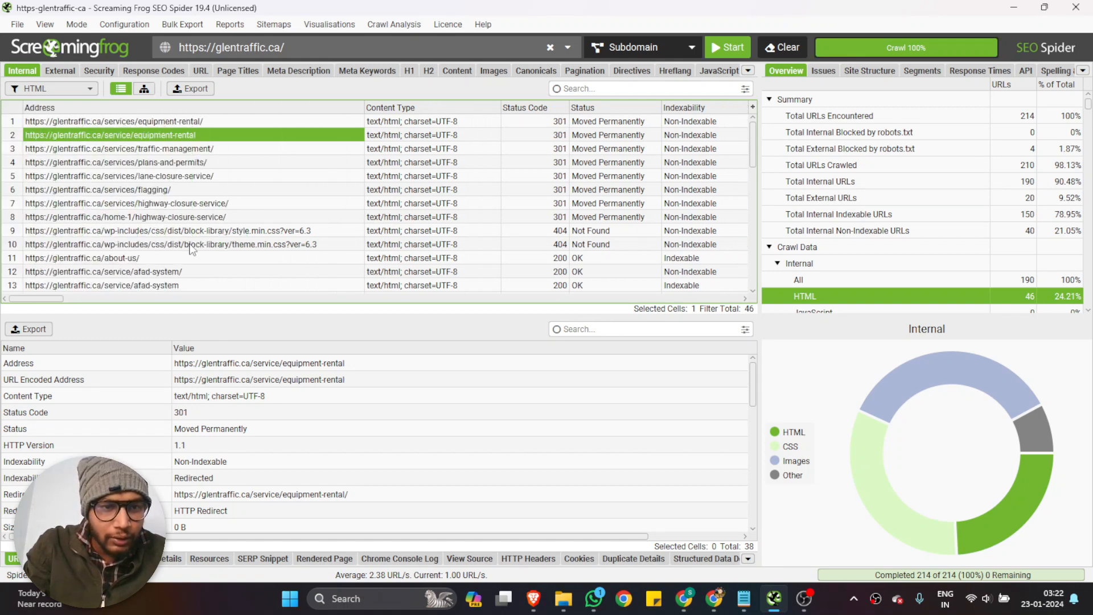
scroll(173, 233, "right", 5)
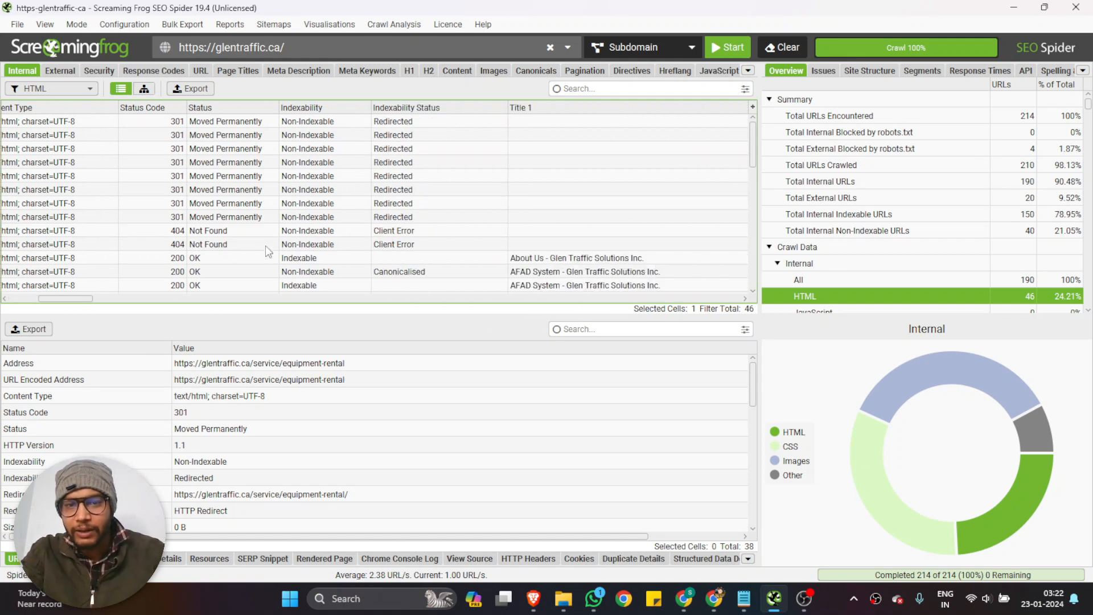
Sort the HTML pages by Title 1 in descending order and review the titles down to the empty ones
scroll(268, 249, "right", 6)
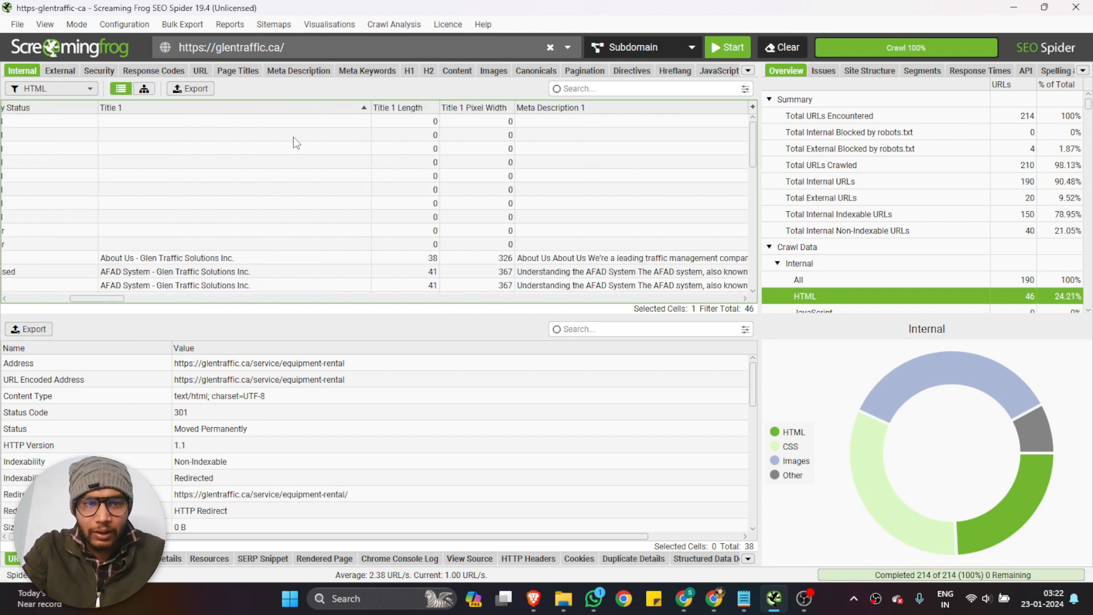
left_click(367, 109)
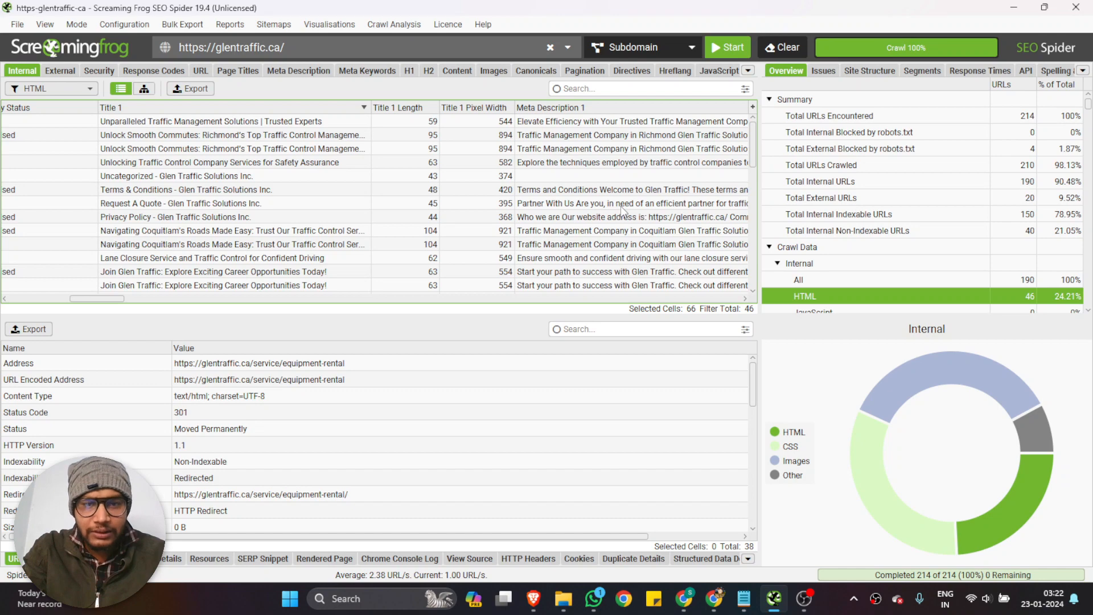
scroll(621, 206, "right", 3)
scroll(621, 206, "down", 5)
scroll(622, 210, "down", 4)
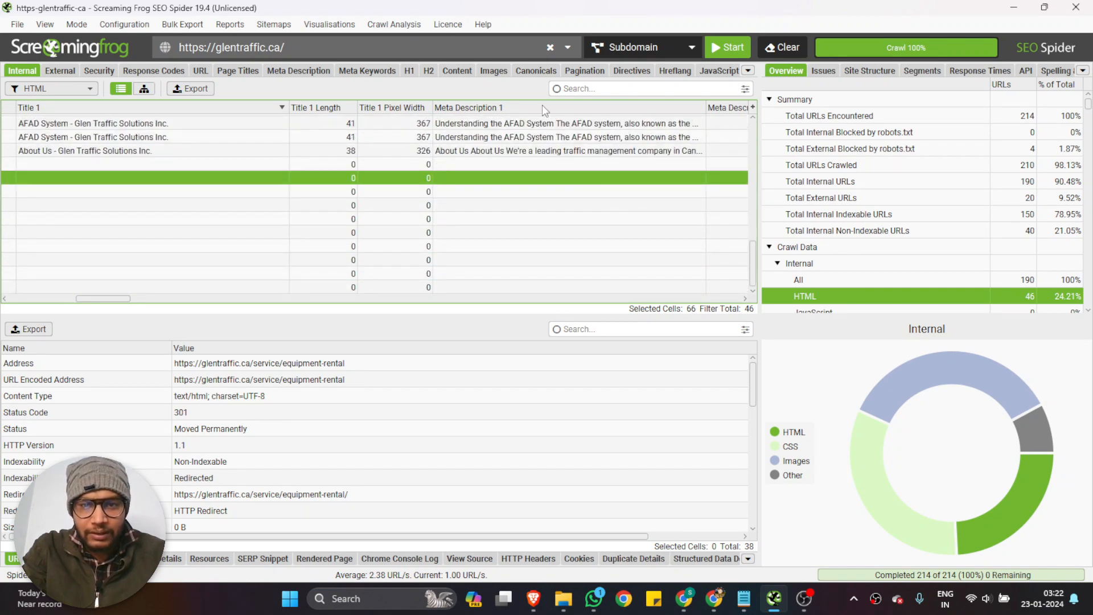
Sort the HTML pages by Meta Description 1 in ascending order and check the addresses, status and description lengths of pages lacking a description
left_click(699, 110)
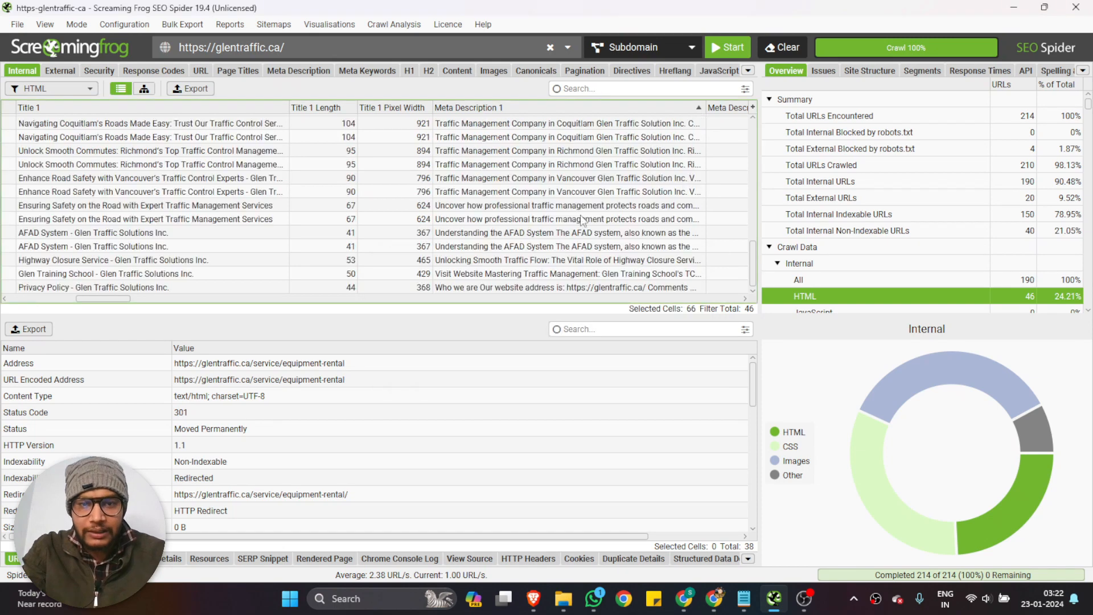
scroll(578, 219, "up", 10)
scroll(578, 220, "up", 2)
scroll(578, 220, "left", 6)
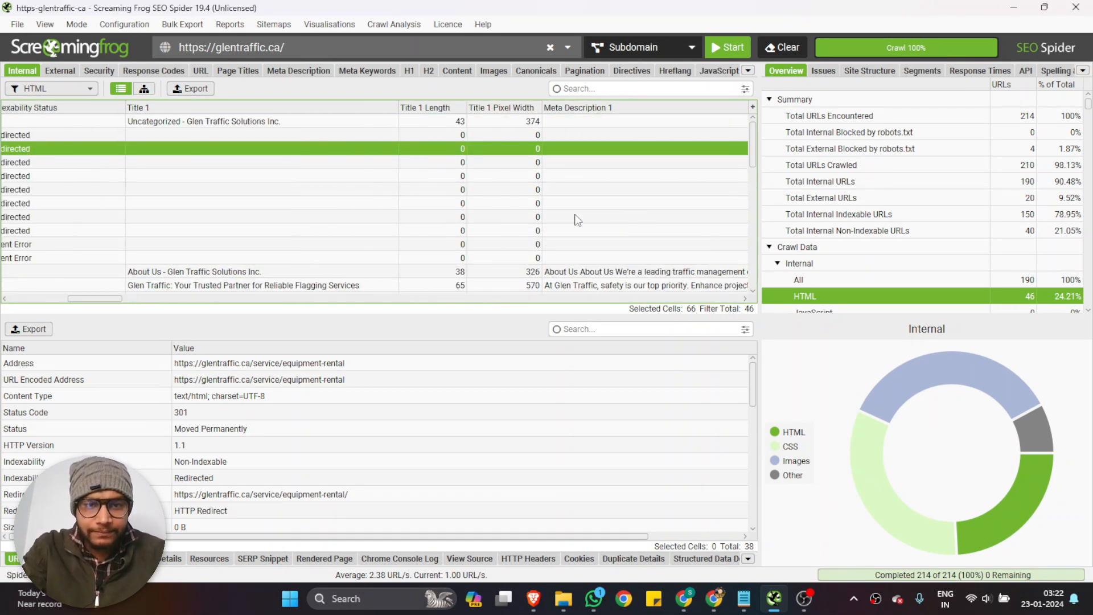
scroll(578, 219, "left", 1)
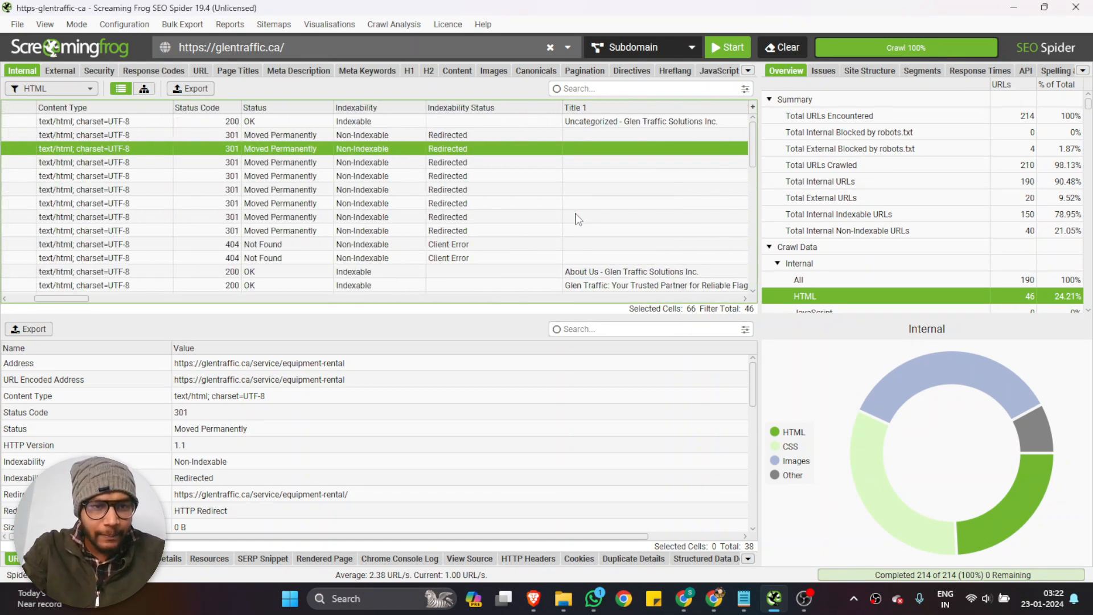
scroll(578, 220, "left", 5)
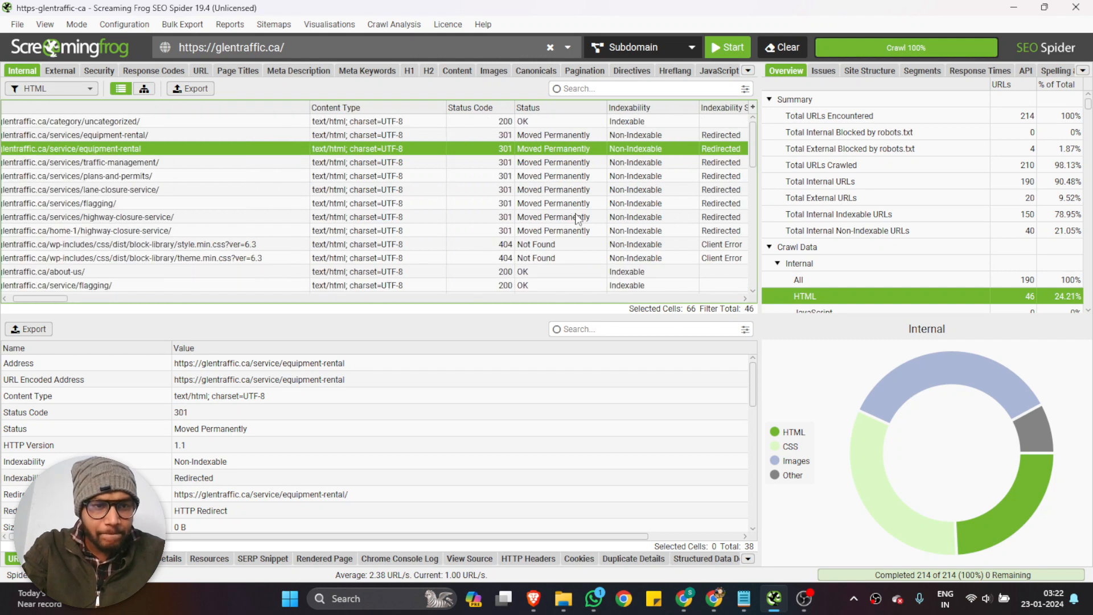
scroll(578, 219, "right", 20)
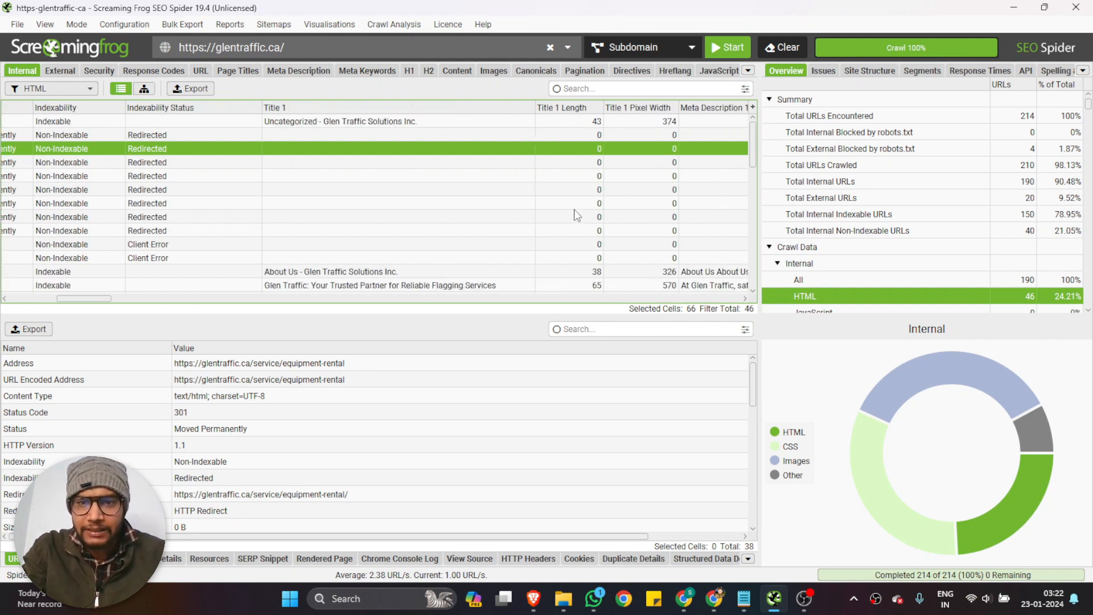
scroll(576, 215, "right", 15)
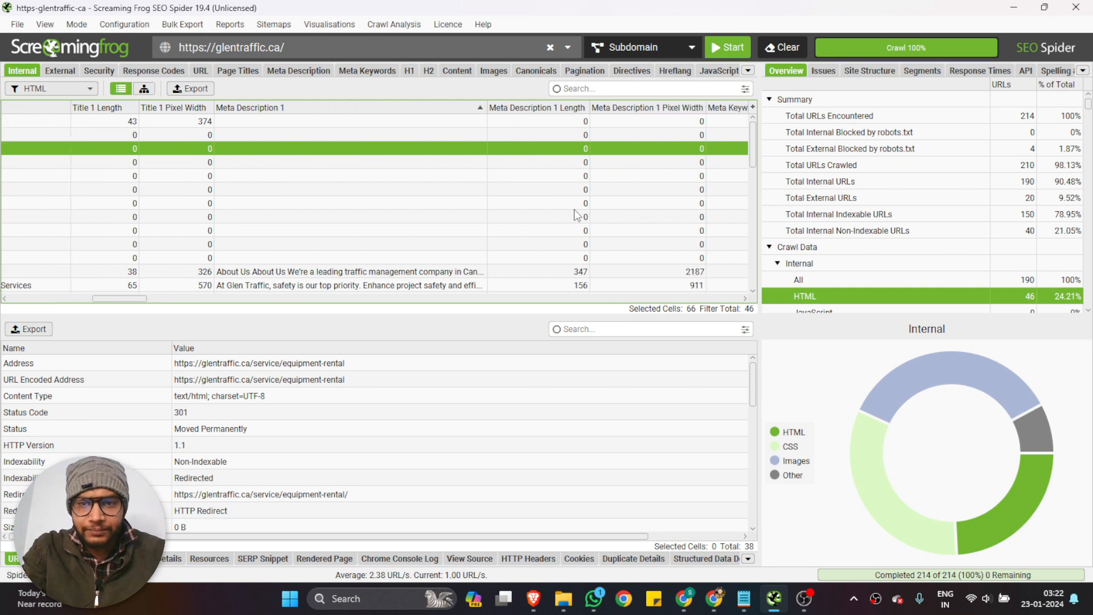
Review the Meta Keywords, H1 and H2 columns of the HTML pages, and return to the Address column
scroll(574, 216, "right", 5)
scroll(575, 214, "right", 10)
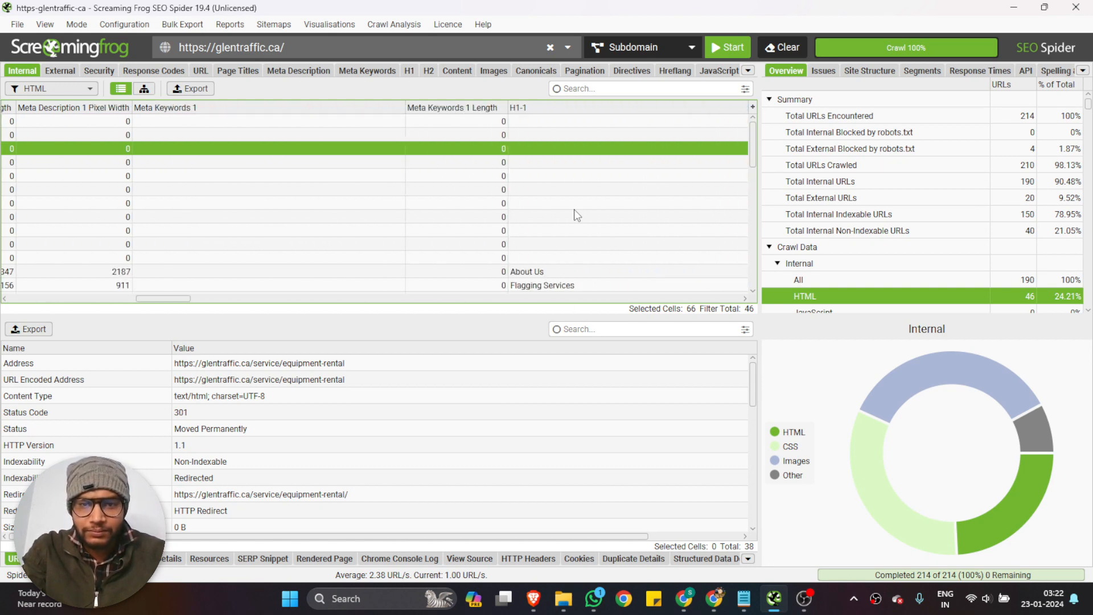
scroll(574, 210, "right", 2)
scroll(574, 210, "down", 10)
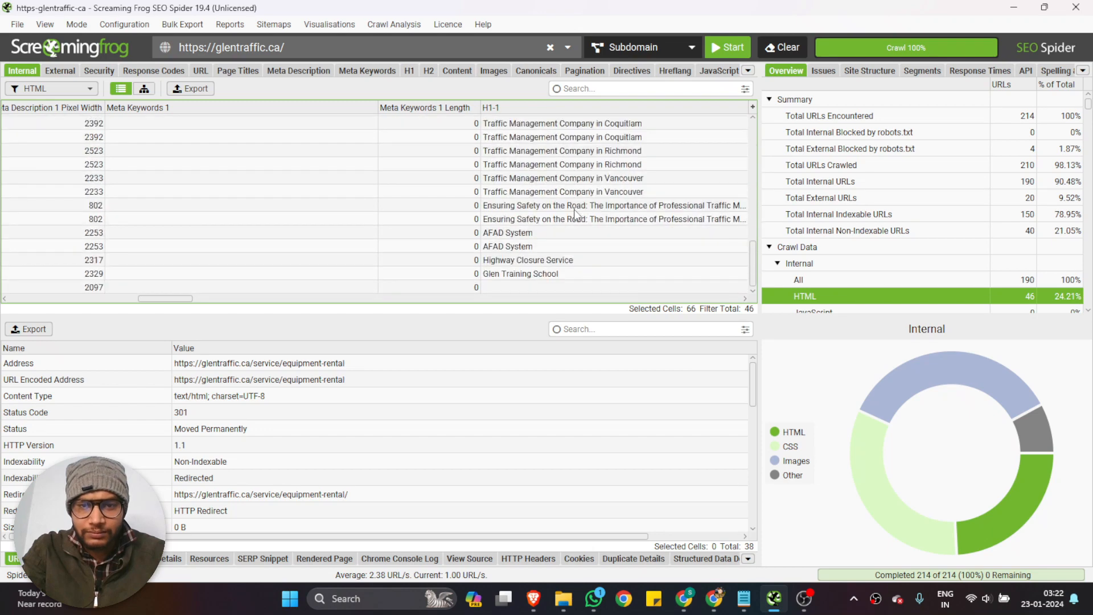
scroll(576, 214, "up", 10)
scroll(578, 216, "right", 3)
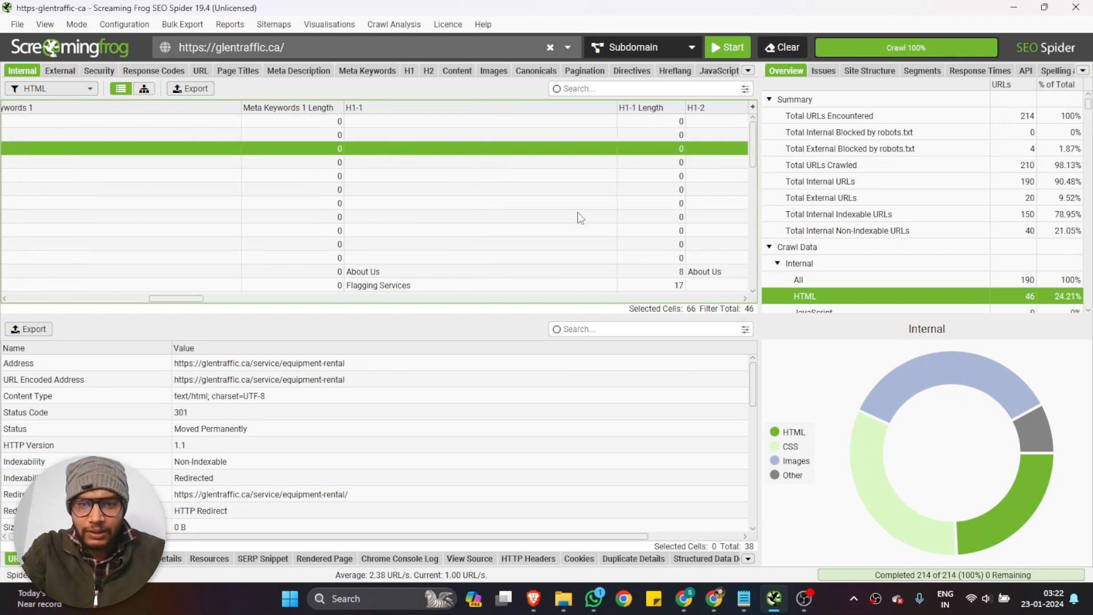
scroll(578, 217, "right", 5)
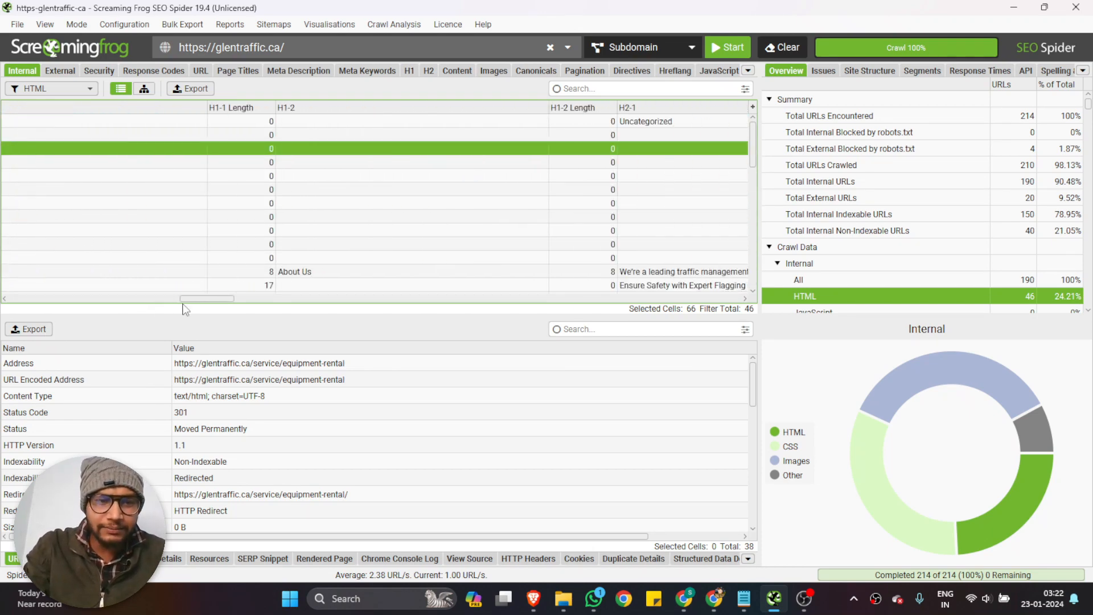
left_click_drag(183, 302, 69, 302)
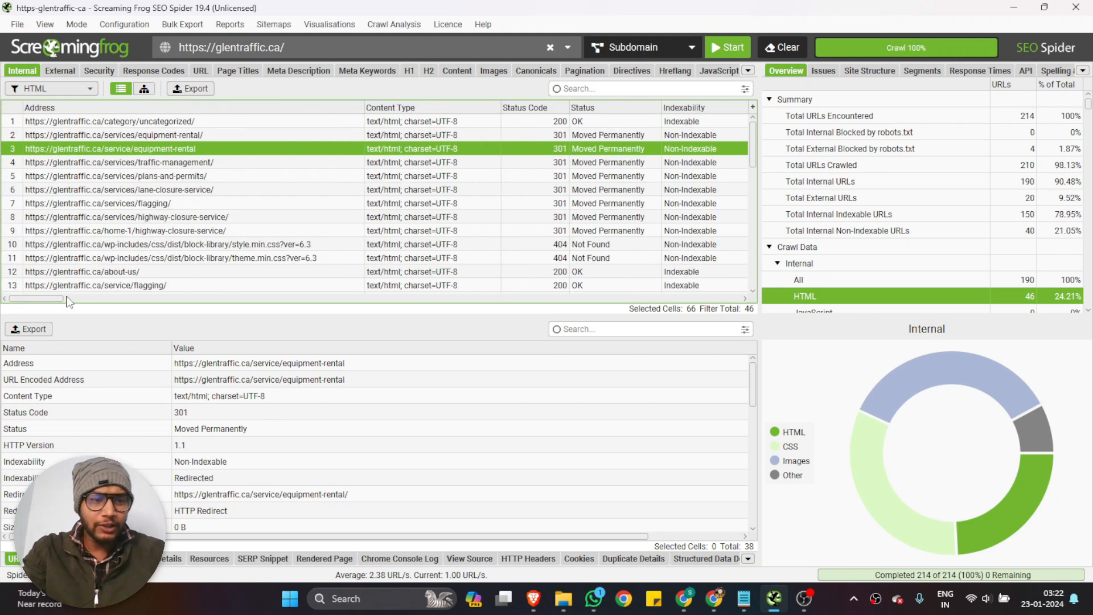
Show the crawl's external URLs and filter them to HTML only
left_click(59, 72)
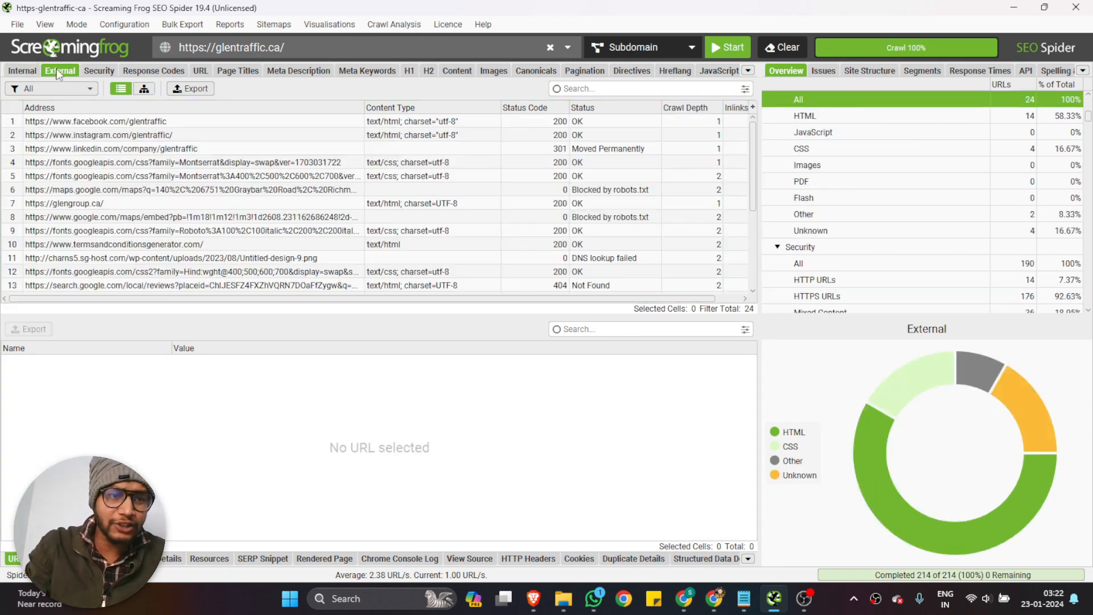
left_click(80, 88)
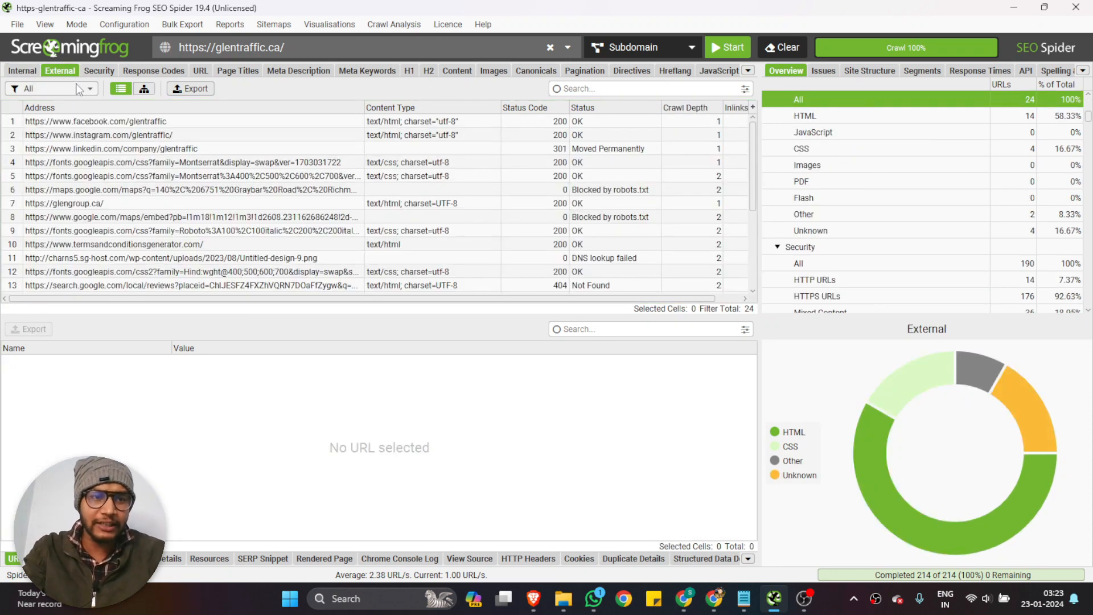
left_click(30, 122)
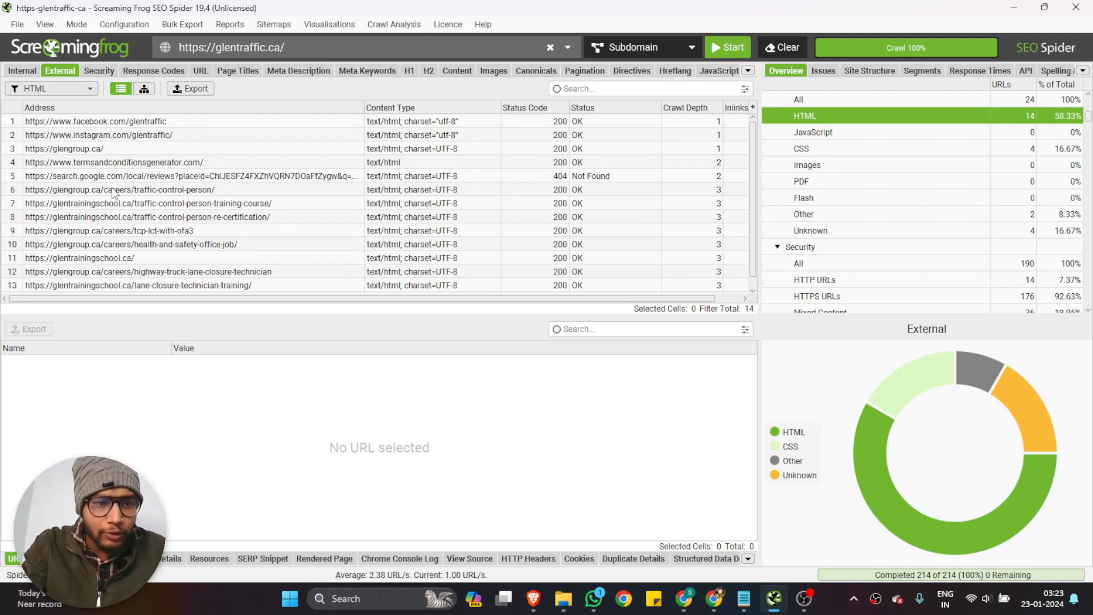
Review the addresses, status codes and crawl depth of the external HTML URLs through to the end of the list
scroll(115, 194, "down", 1)
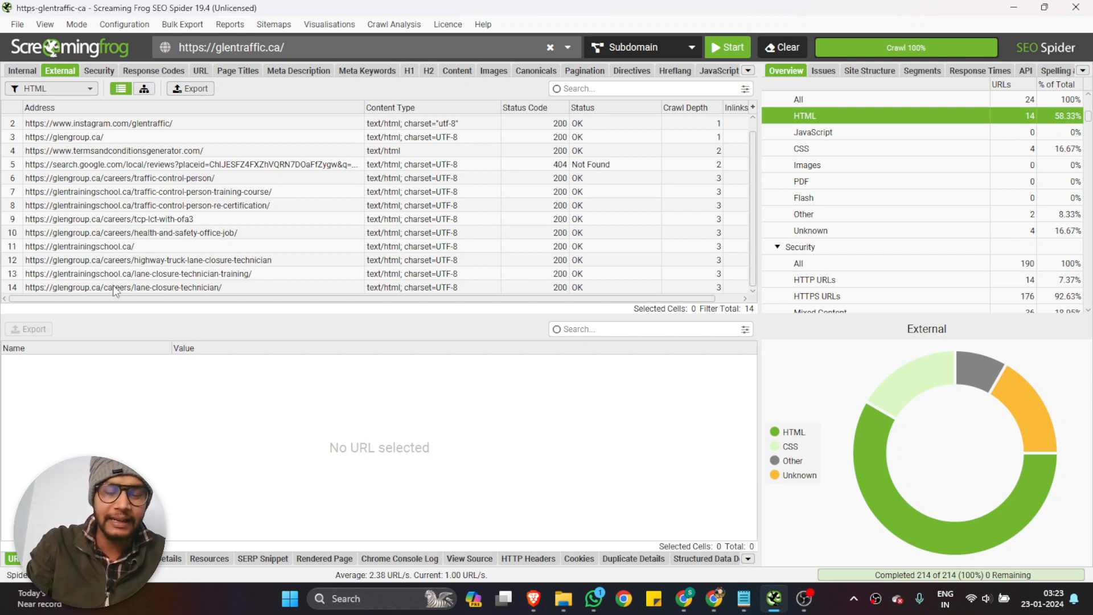
scroll(137, 238, "up", 1)
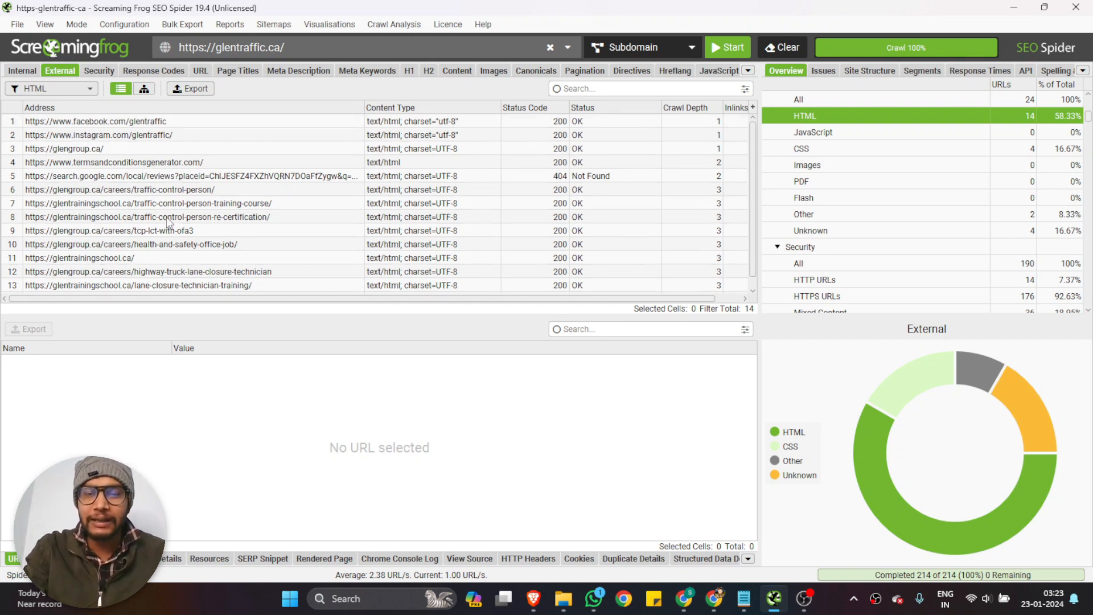
scroll(118, 197, "down", 1)
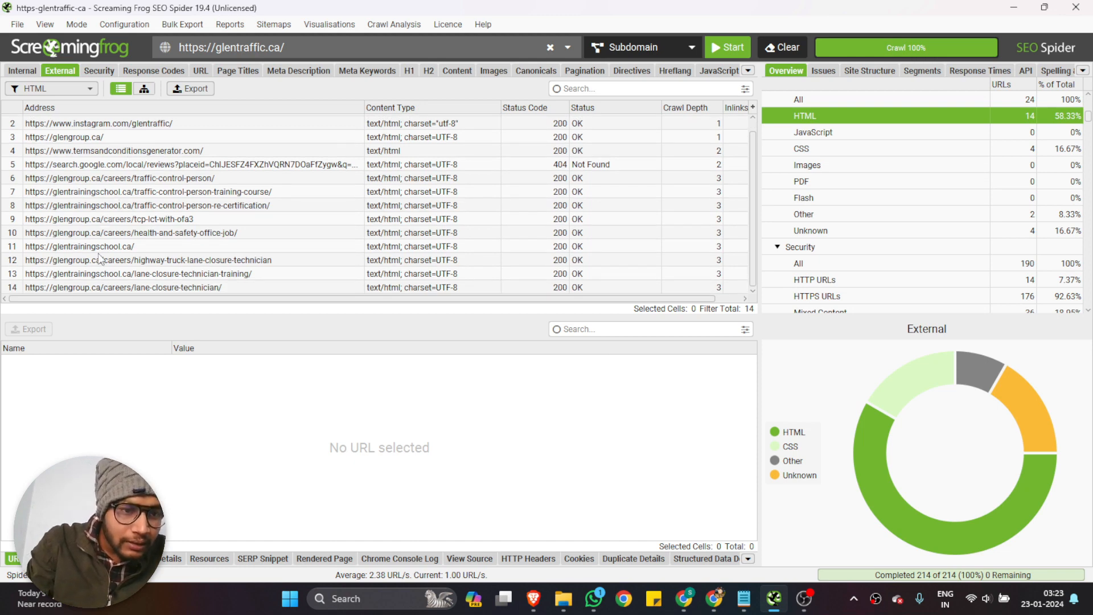
scroll(101, 259, "up", 1)
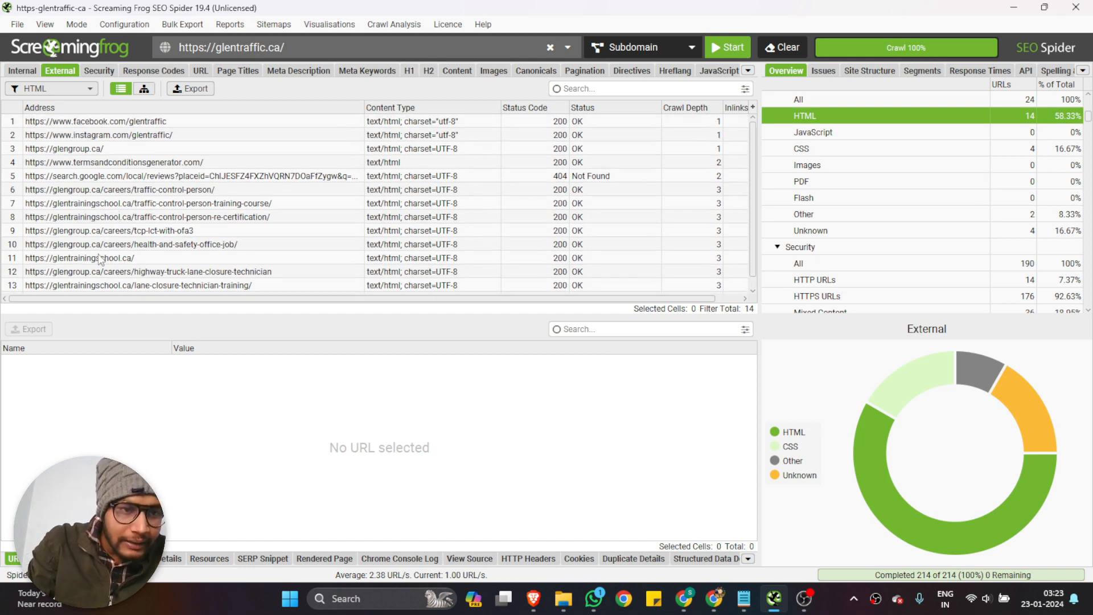
Inspect the URL details of the external link to termsandconditionsgenerator.com
left_click(108, 166)
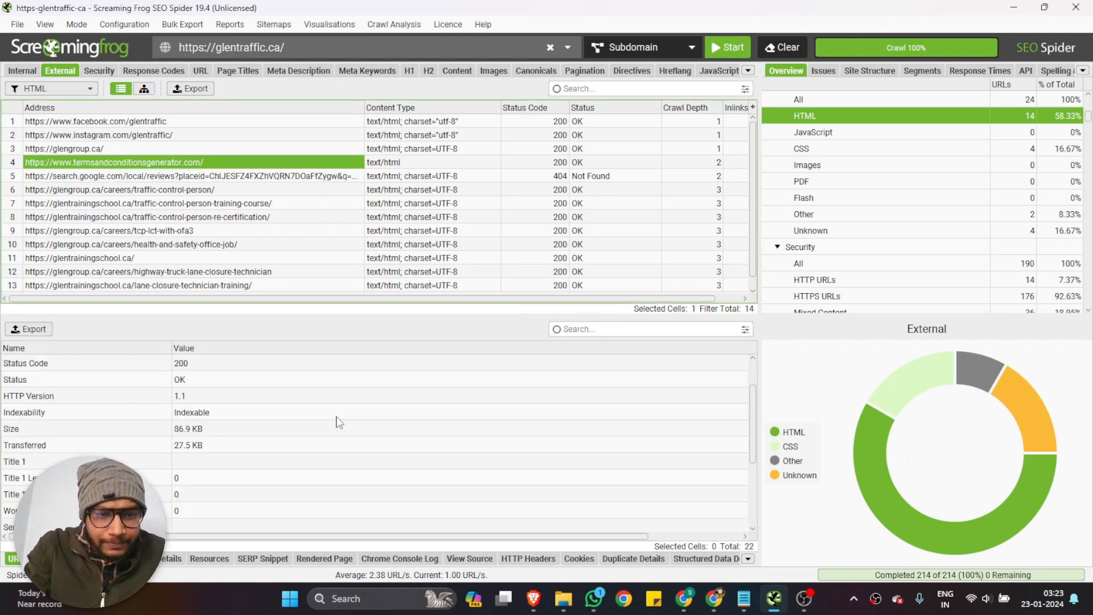
scroll(336, 417, "down", 3)
scroll(334, 418, "up", 4)
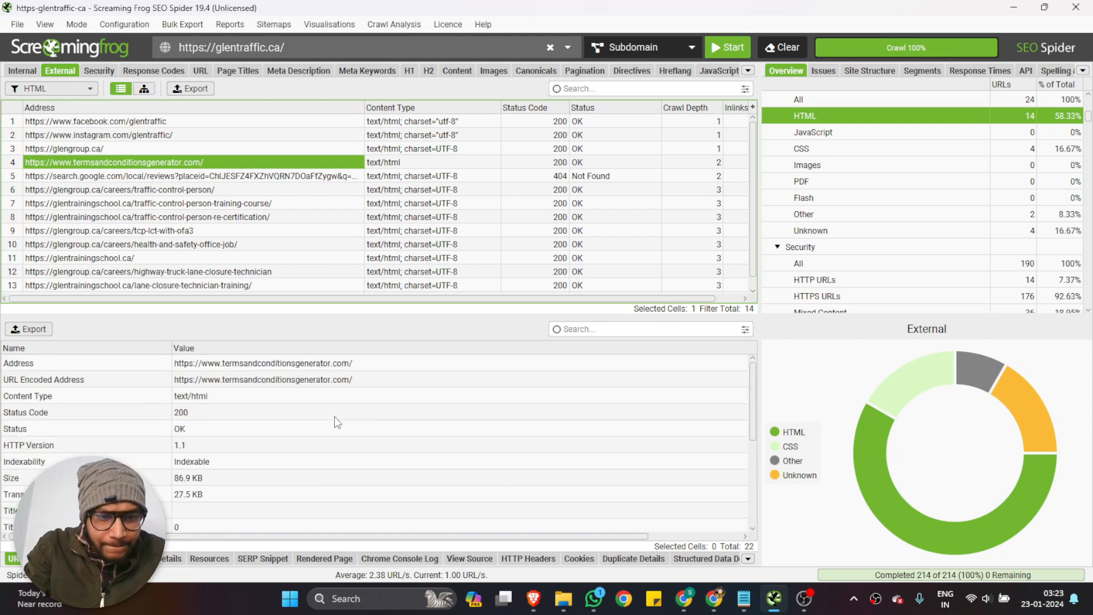
scroll(334, 415, "right", 2)
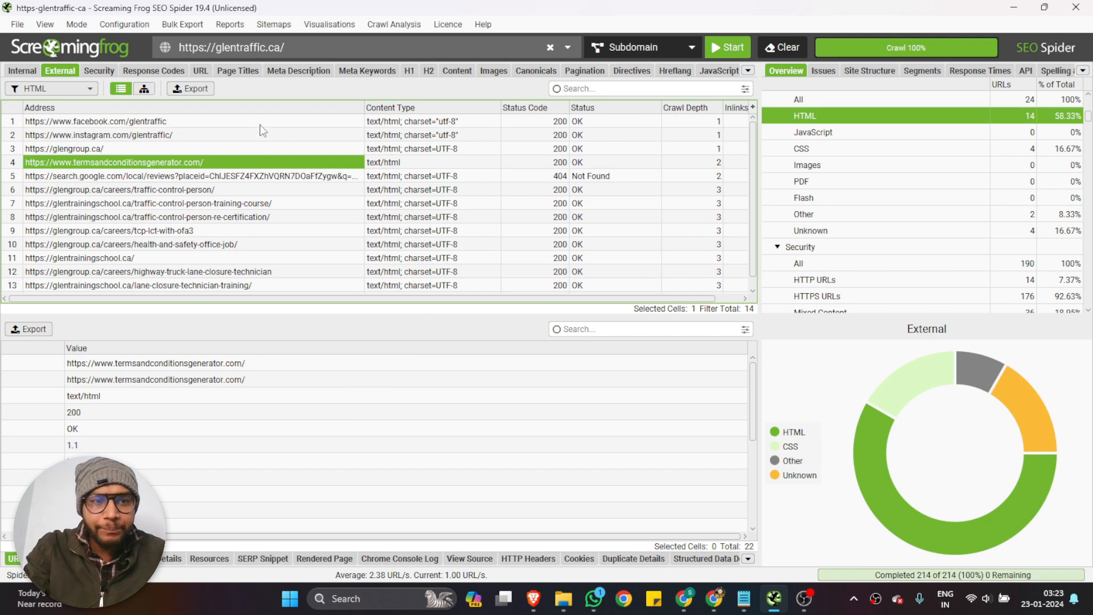
Look through the filter options available for the crawl's Security data and for its external URLs
left_click(94, 73)
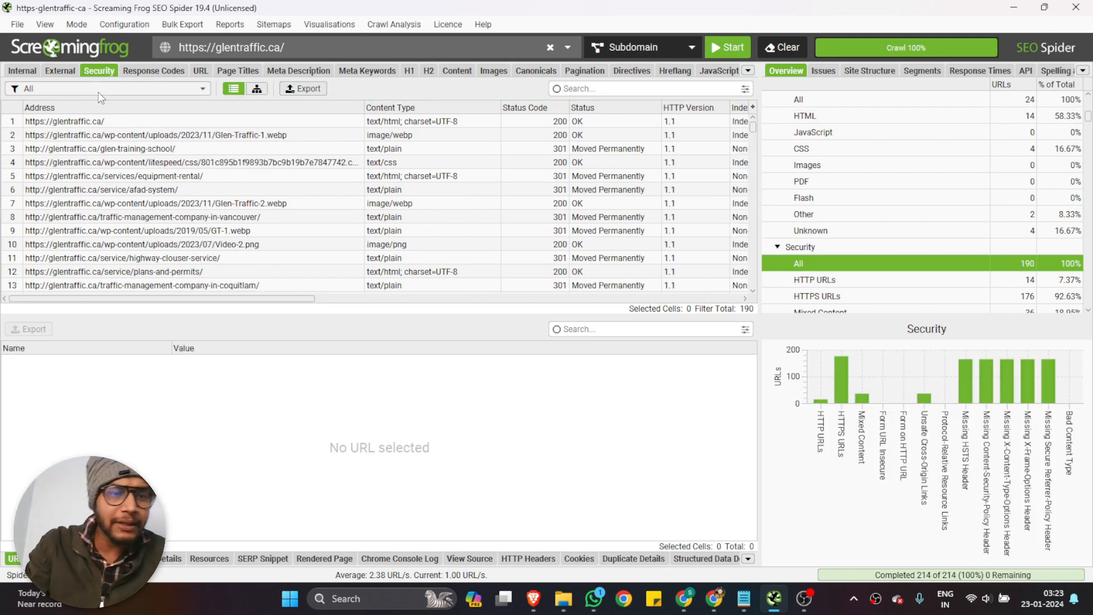
left_click(98, 90)
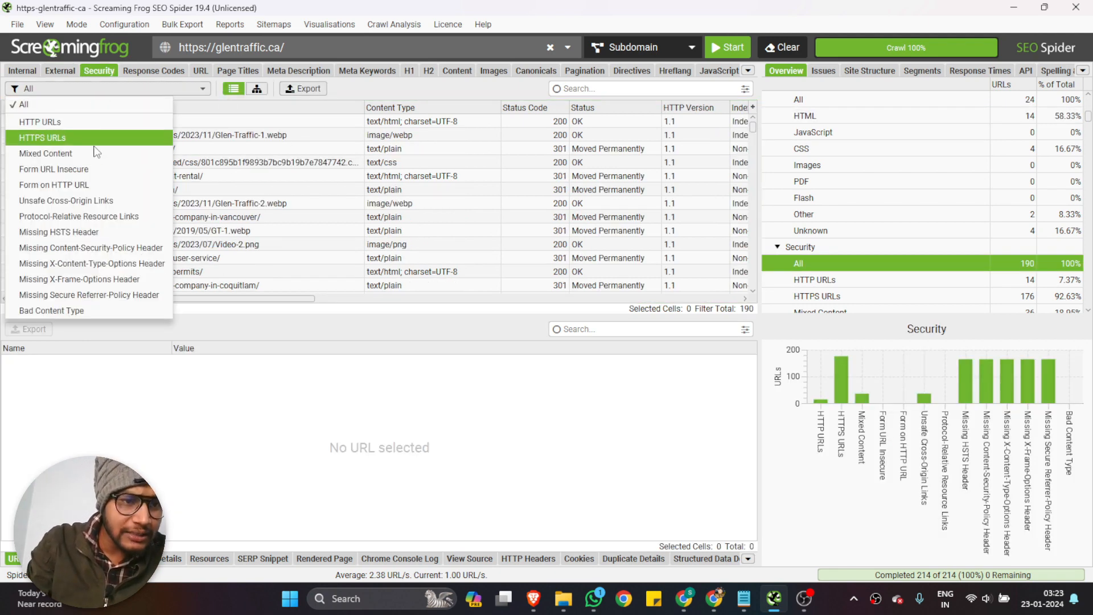
left_click(57, 66)
left_click(60, 71)
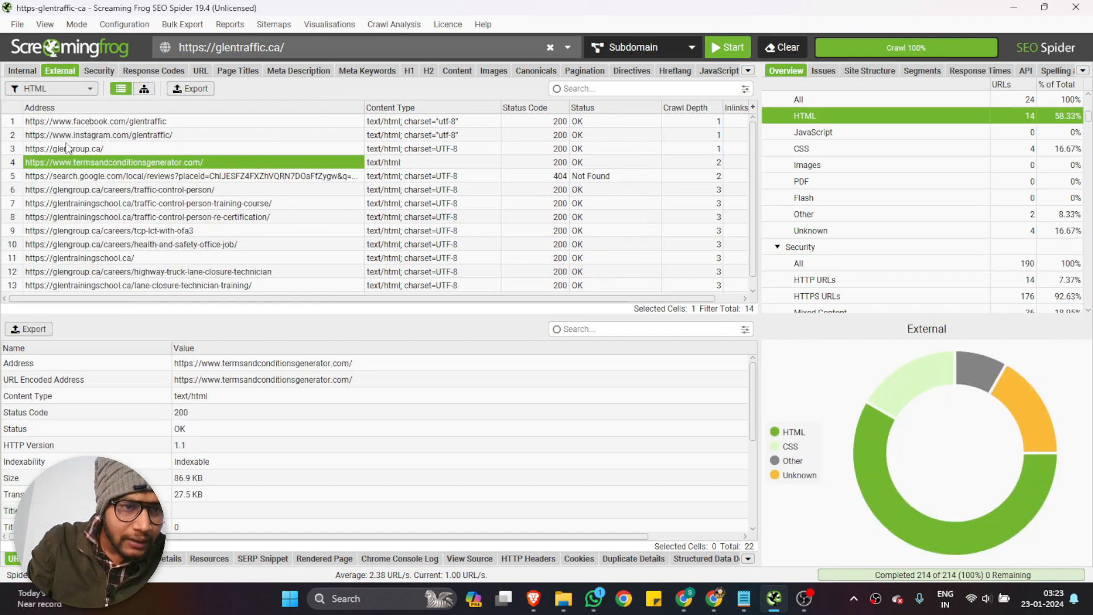
left_click(64, 90)
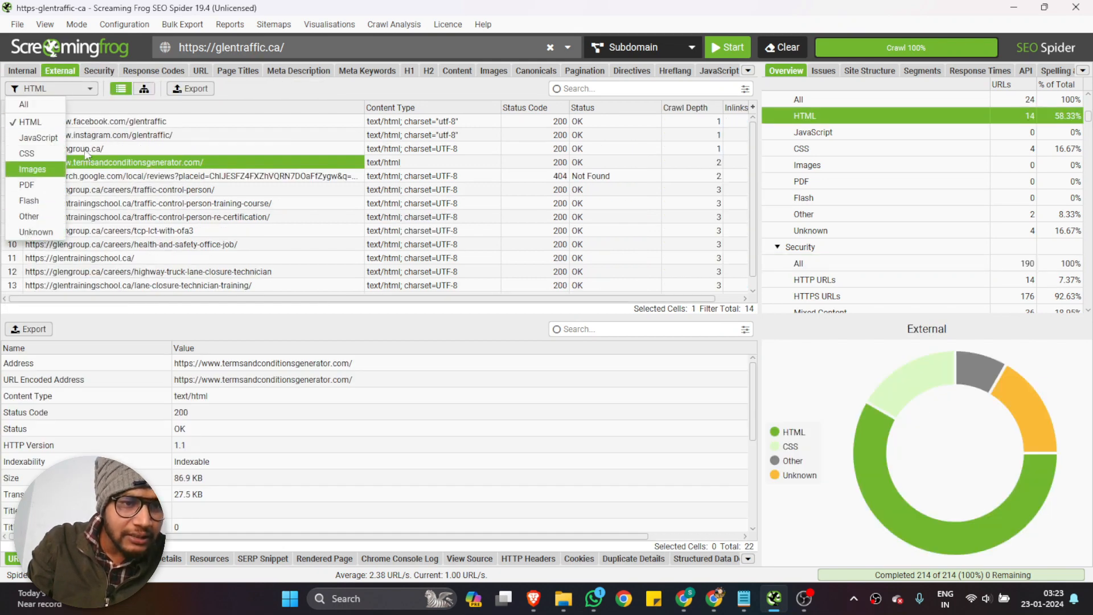
left_click(98, 70)
left_click(52, 89)
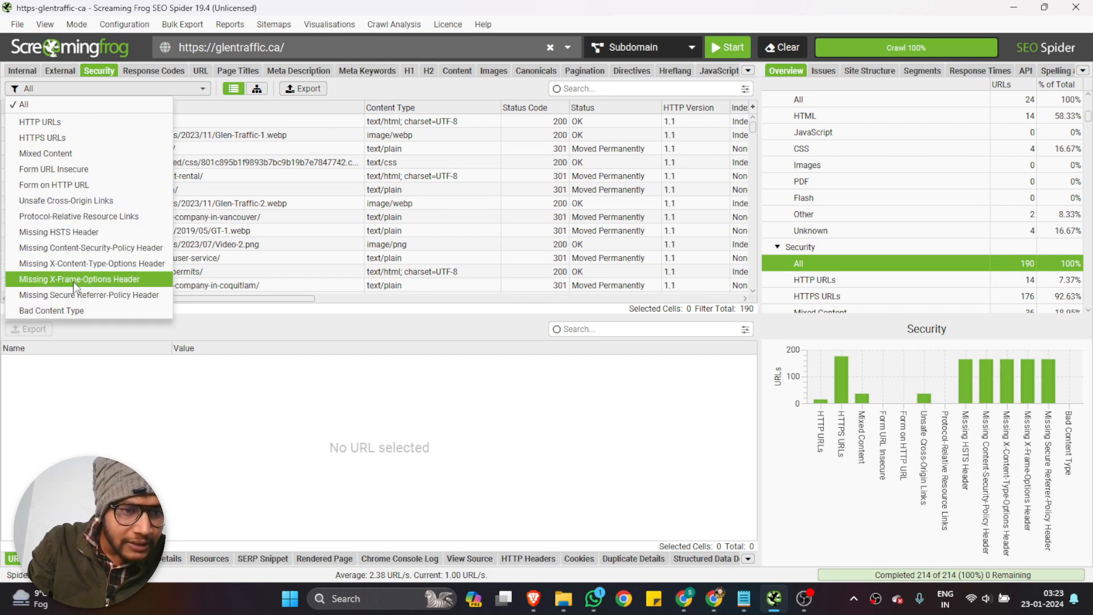
Show the crawl's response codes filtered to Blocked by Robots.txt and check the matched robots.txt line of each URL
left_click(130, 70)
left_click(94, 89)
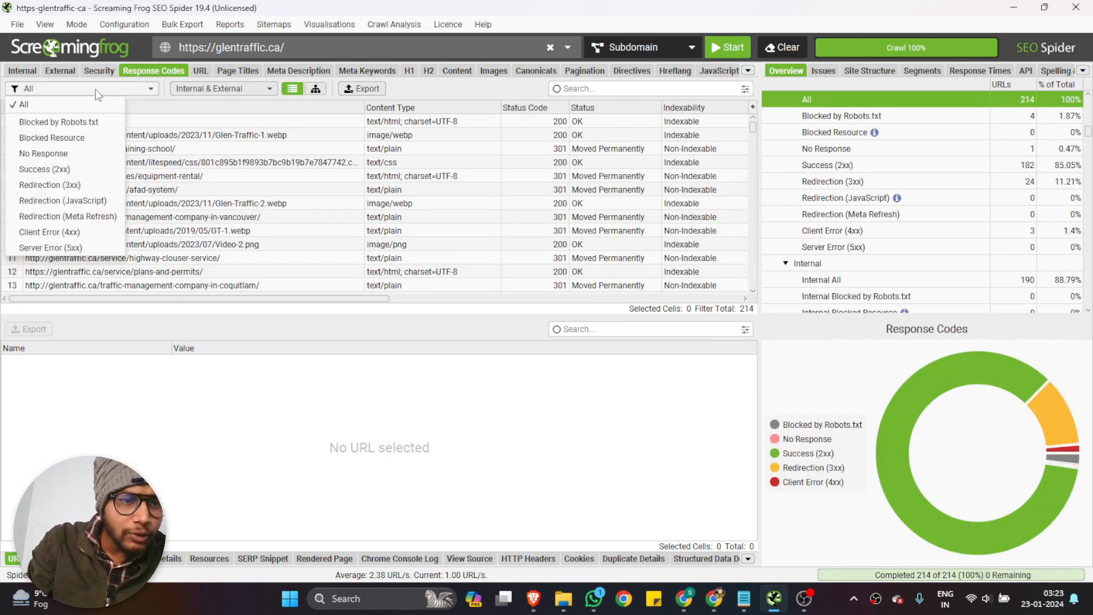
left_click(74, 121)
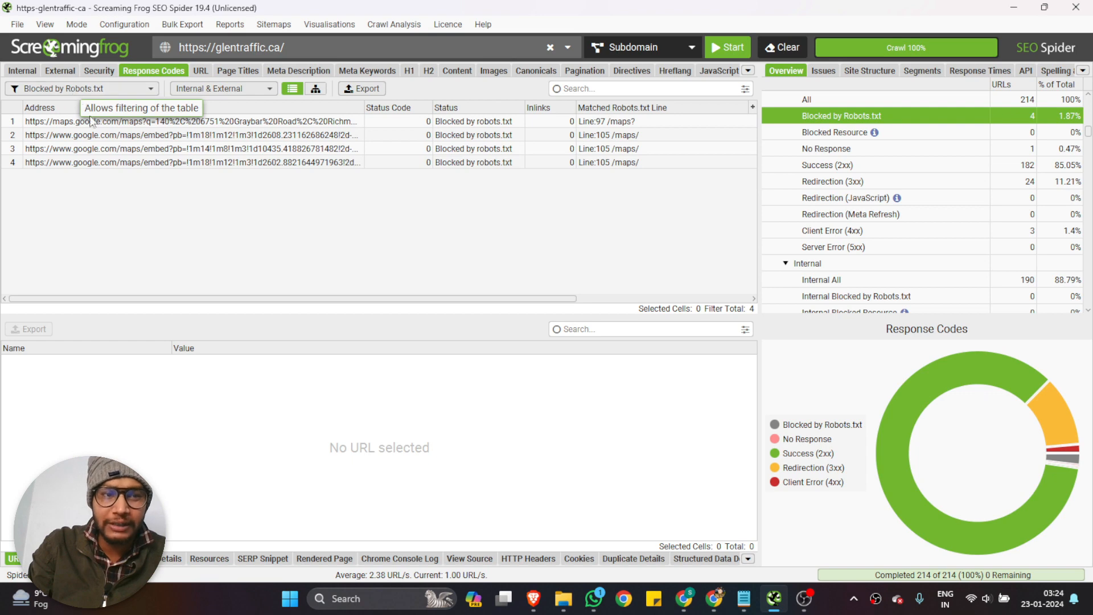
left_click(142, 231)
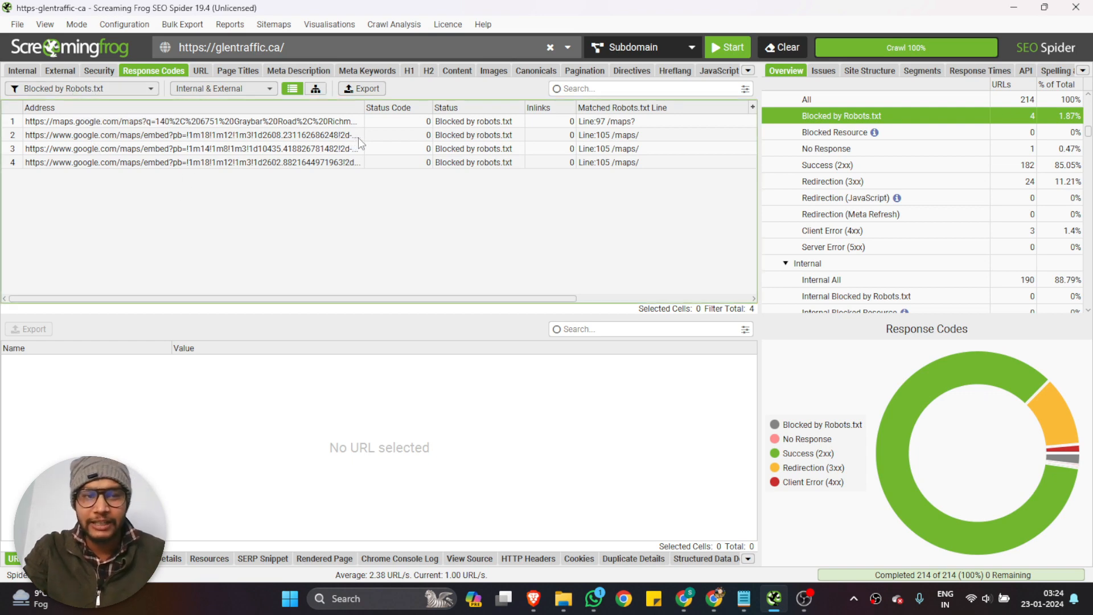
scroll(365, 146, "right", 5)
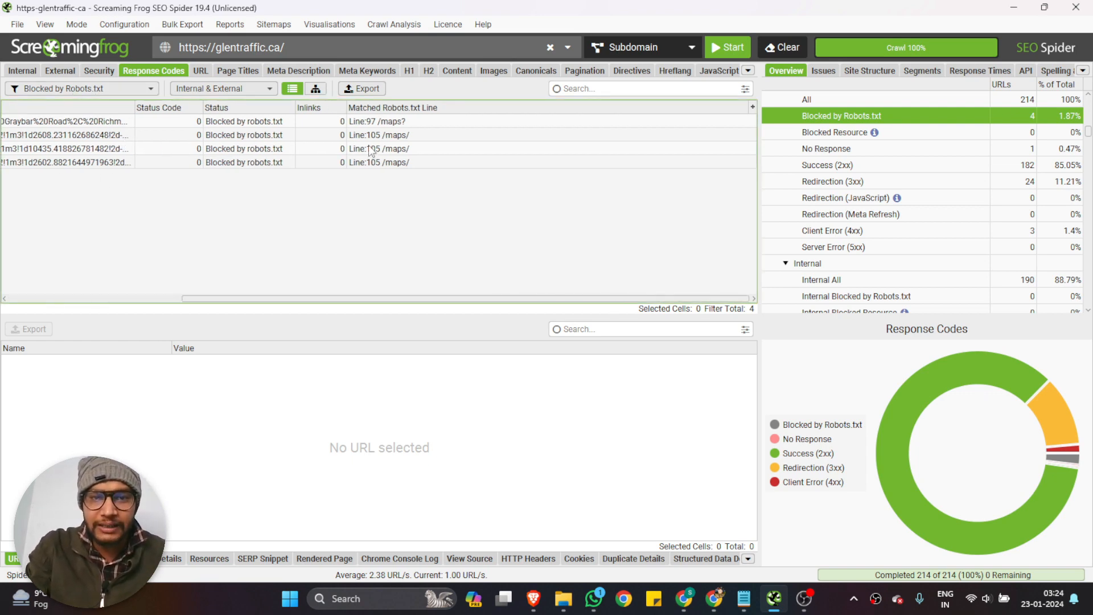
scroll(370, 148, "left", 5)
Open the first blocked maps.google.com address in a new Chrome tab to check it, and close that tab
left_click(254, 121)
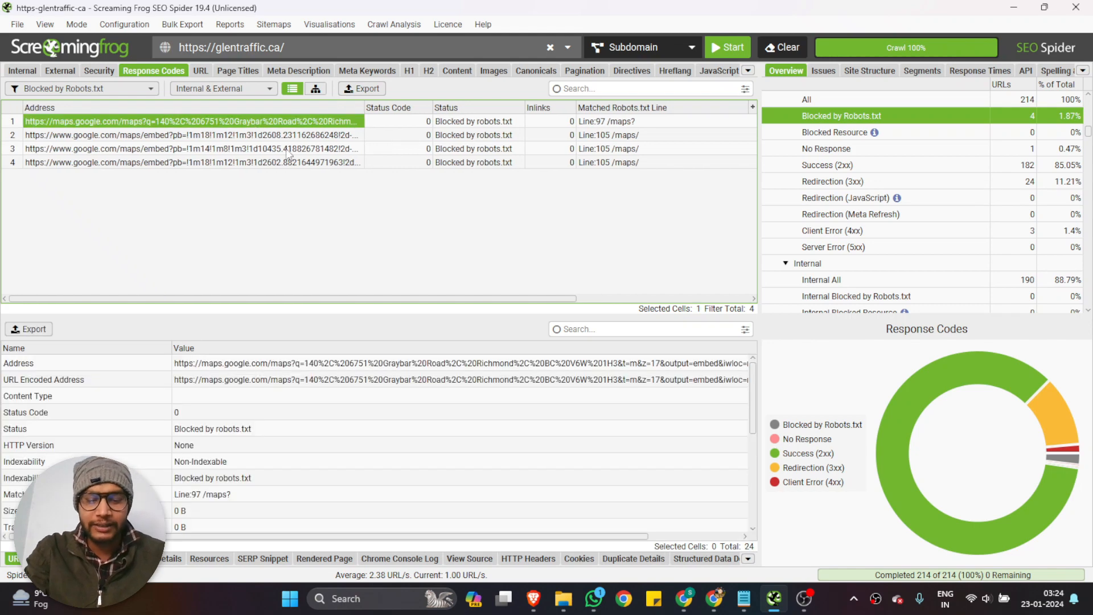
left_click(683, 598)
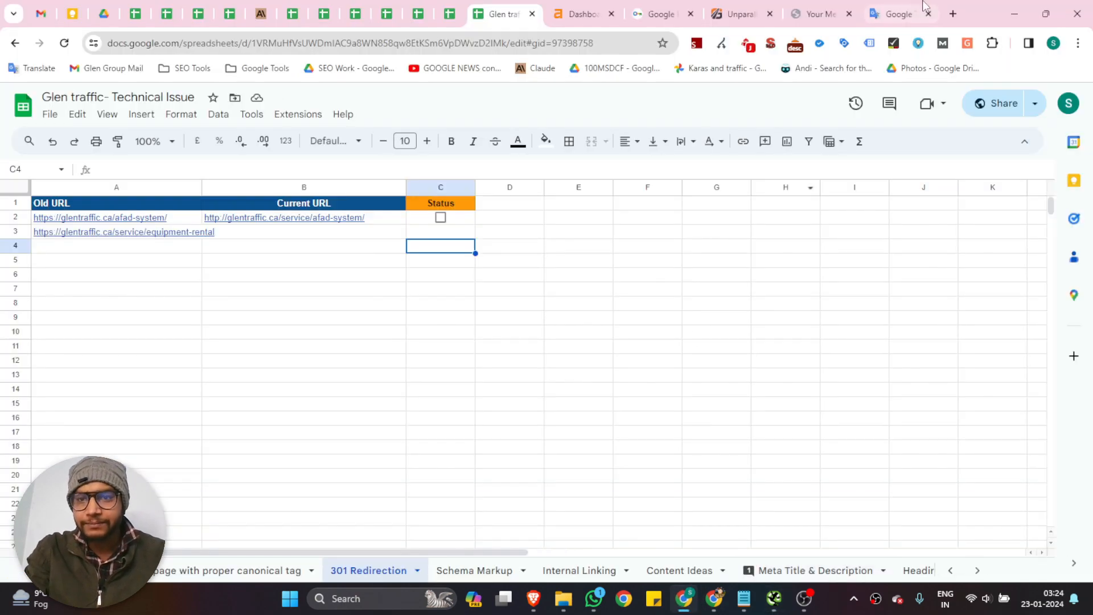
left_click(953, 15)
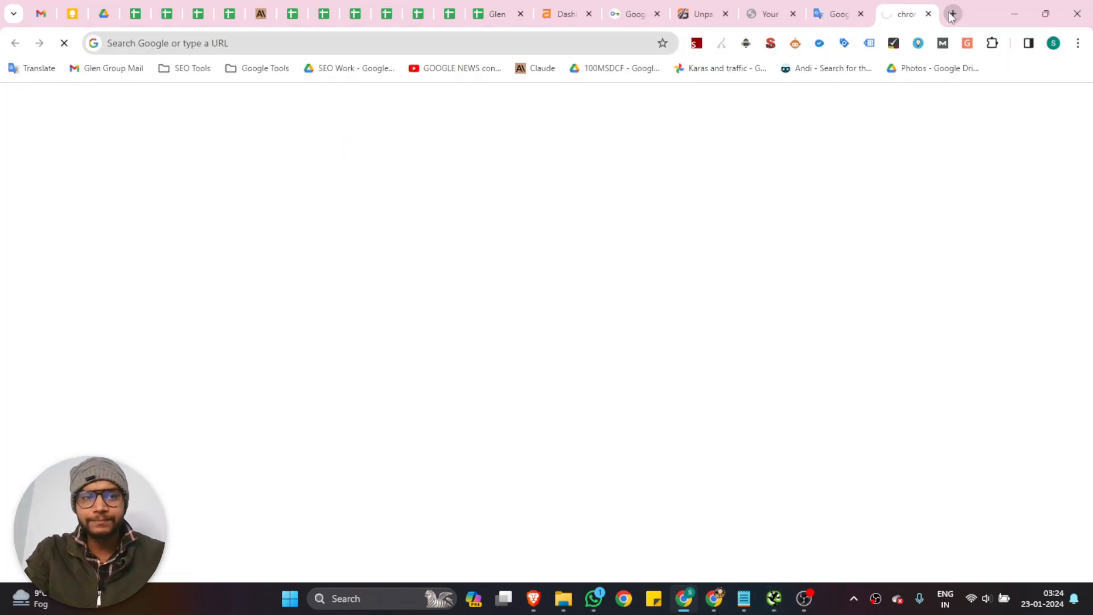
type("google.com/maps/embed?origin=mfe&pb=!1m4!2m1!1s140,+6751+Graybar+Road,+Richmond,+BC+V6W+1H3!5e0!6i17")
key("Return")
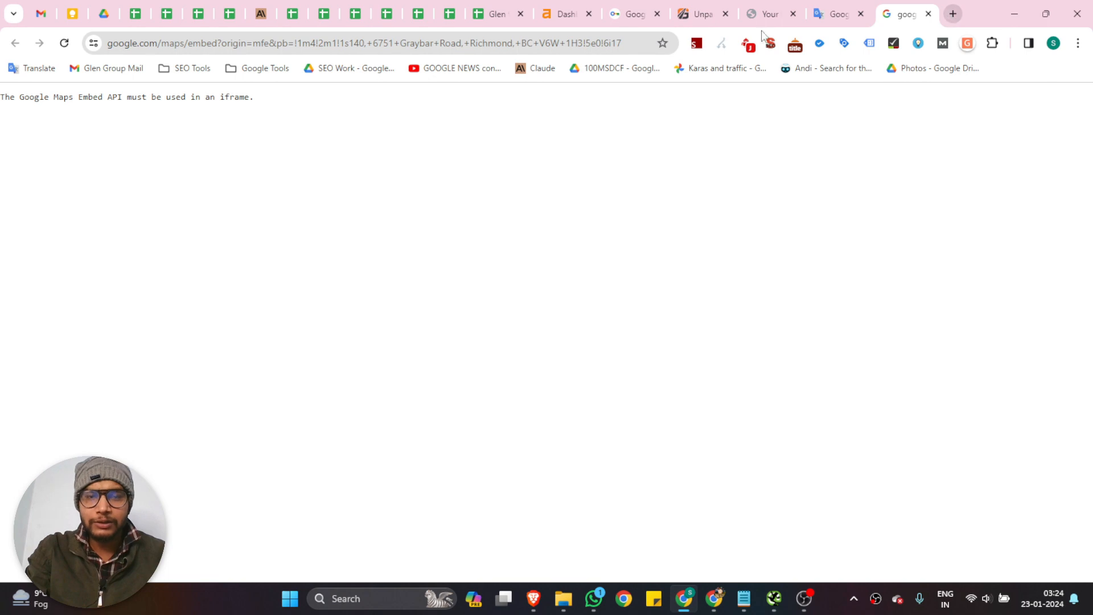
left_click(929, 14)
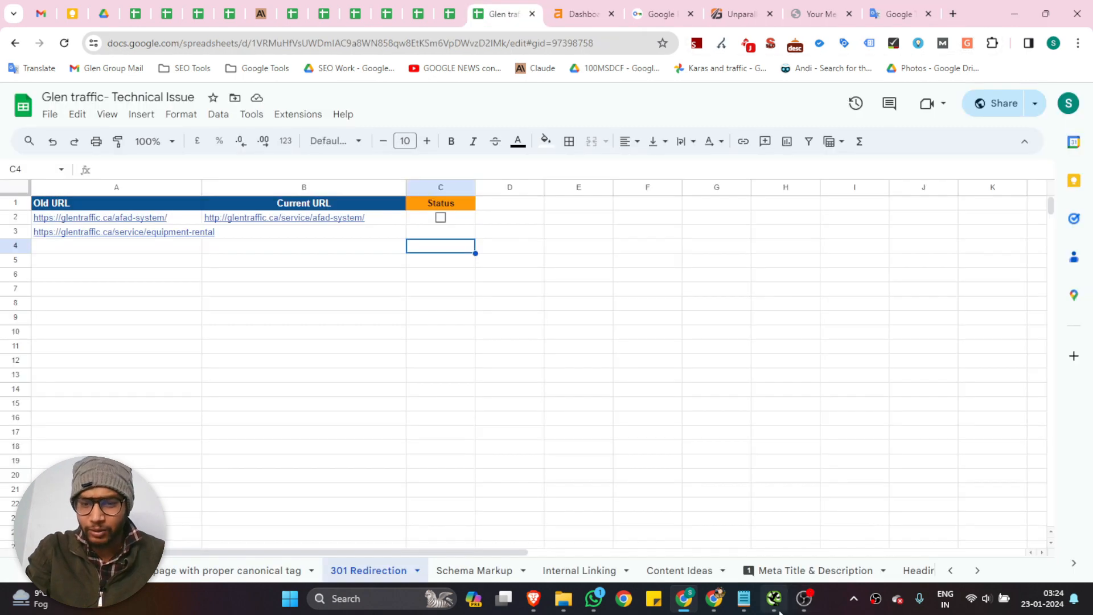
Back in Screaming Frog, filter the response codes by Blocked Resource, Success (2xx) and No Response, and select the unresponsive PNG address
key("alt+Tab")
left_click(71, 89)
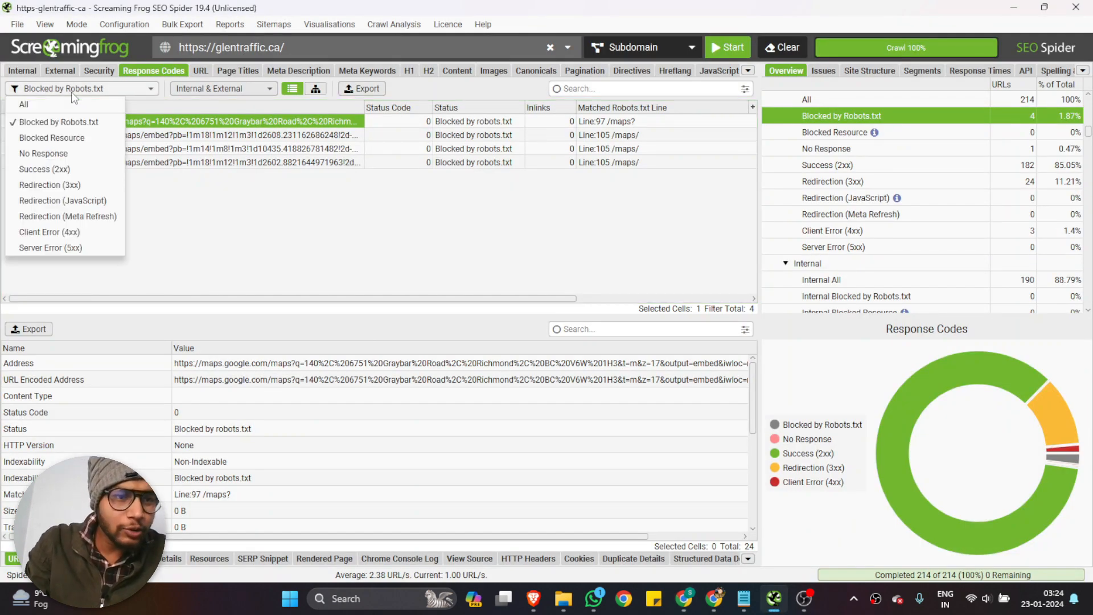
left_click(57, 139)
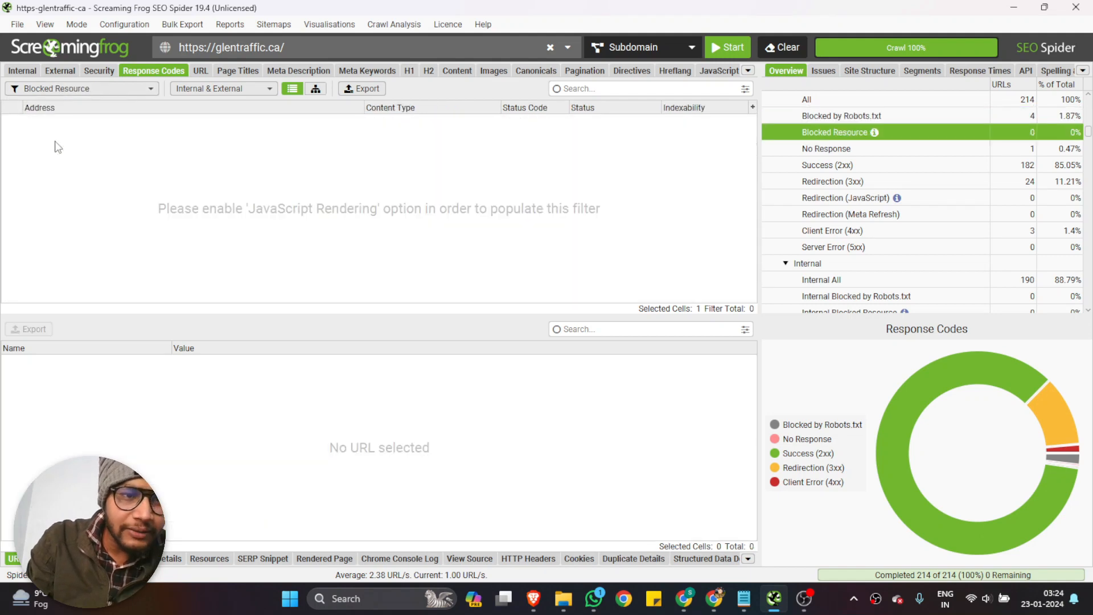
left_click(95, 89)
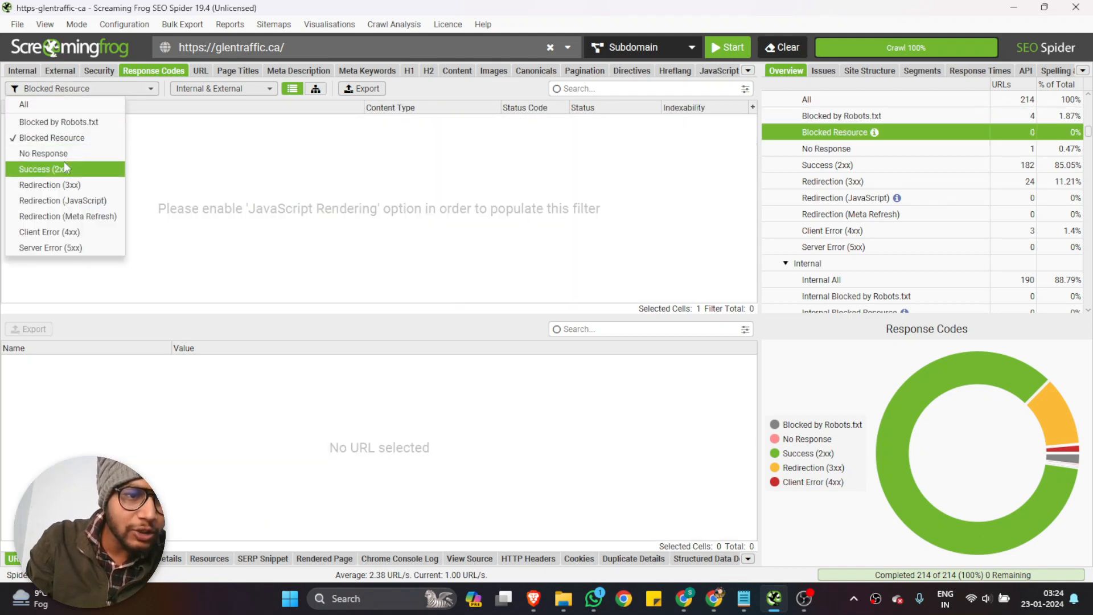
left_click(64, 165)
left_click(88, 89)
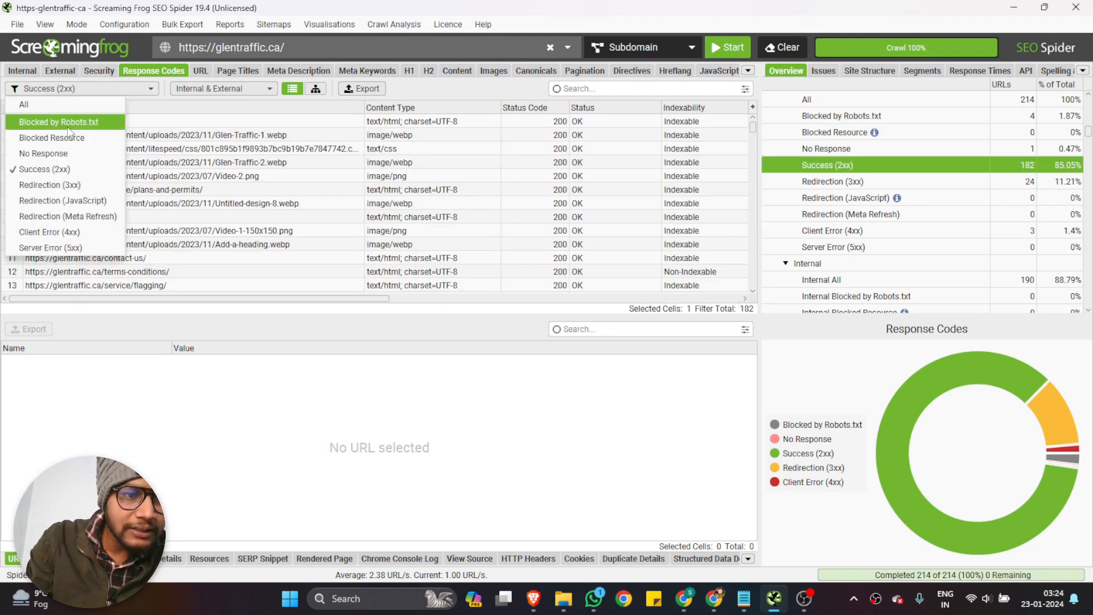
left_click(54, 158)
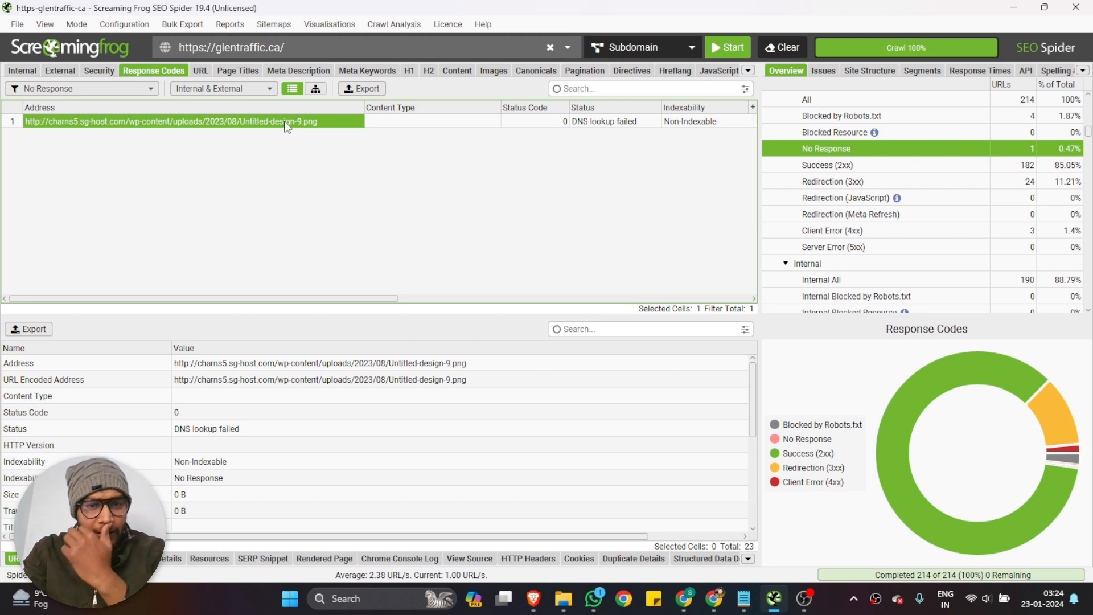
Switch to the Glen traffic- Technical Issue spreadsheet in Chrome and look through its sheets, including Alternative page with proper canonical tag
left_click(684, 598)
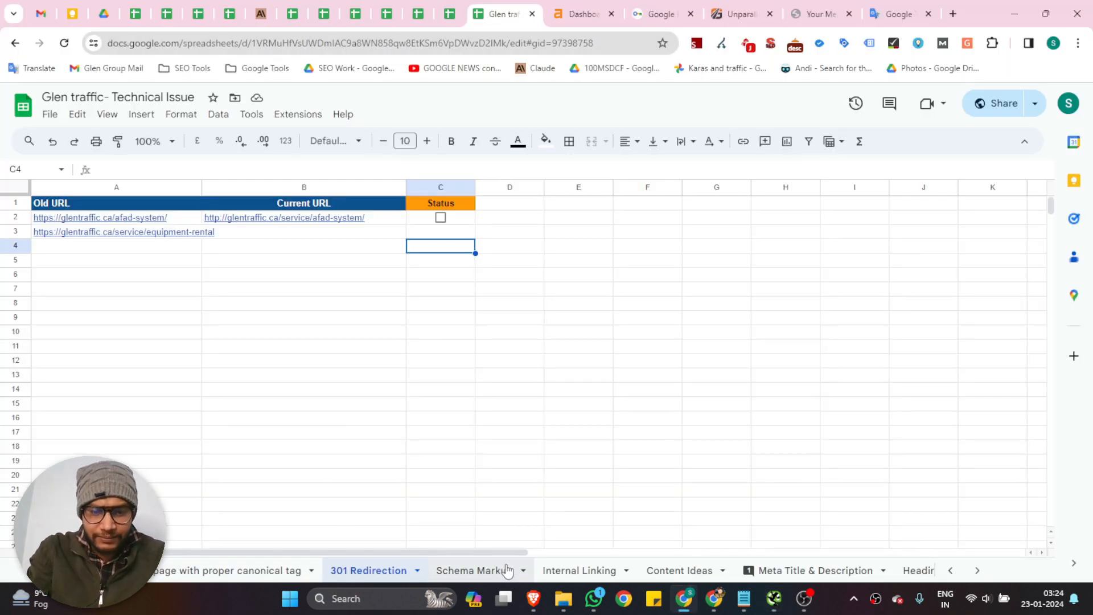
scroll(800, 574, "down", 1)
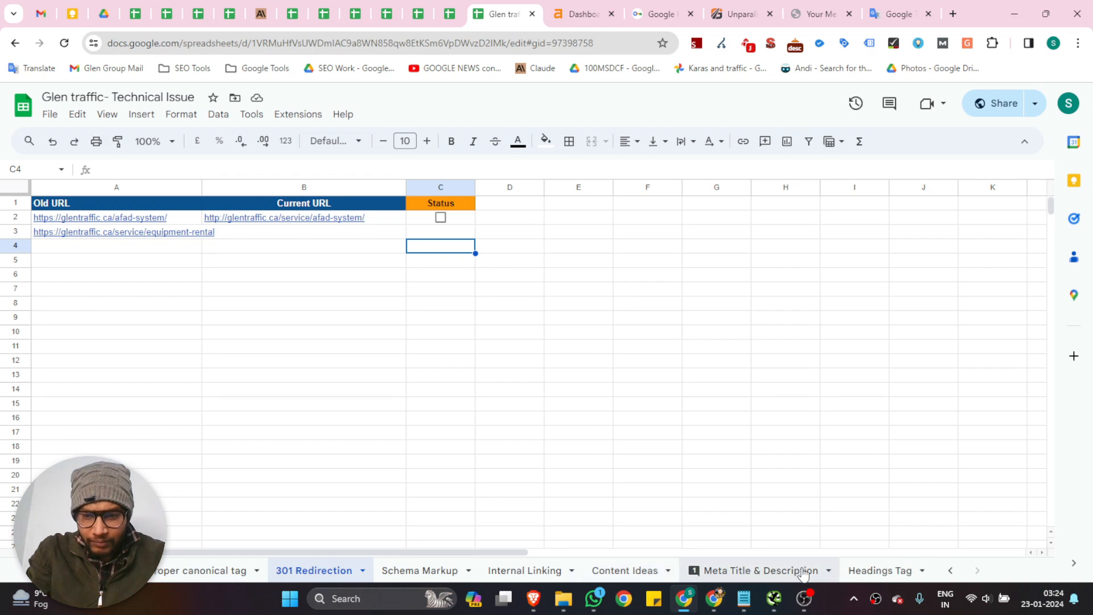
scroll(801, 577, "up", 3)
left_click(283, 580)
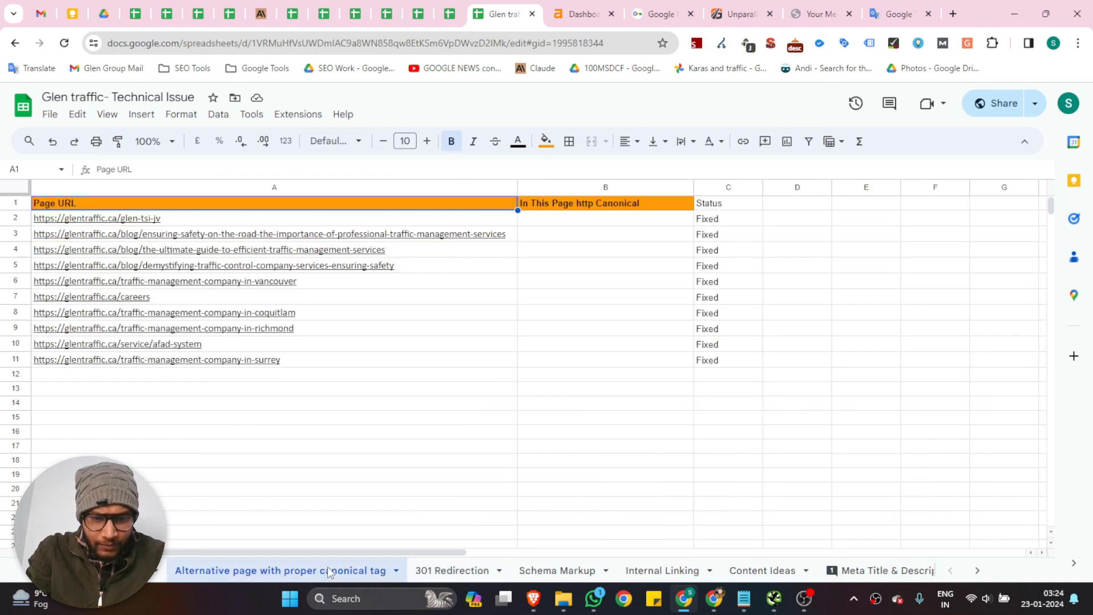
scroll(318, 573, "down", 3)
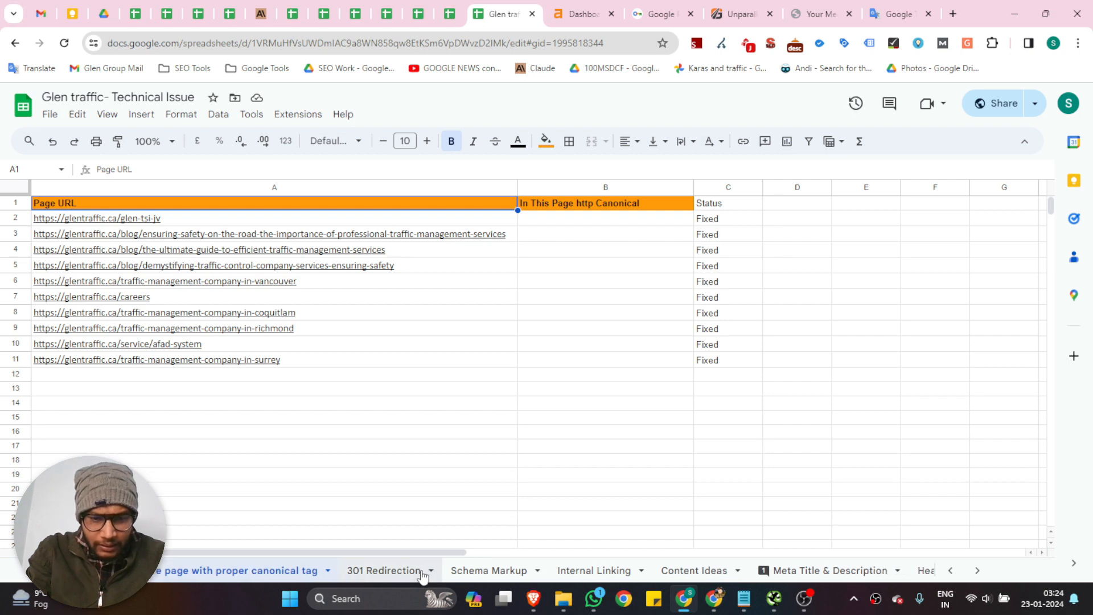
scroll(746, 549, "down", 2)
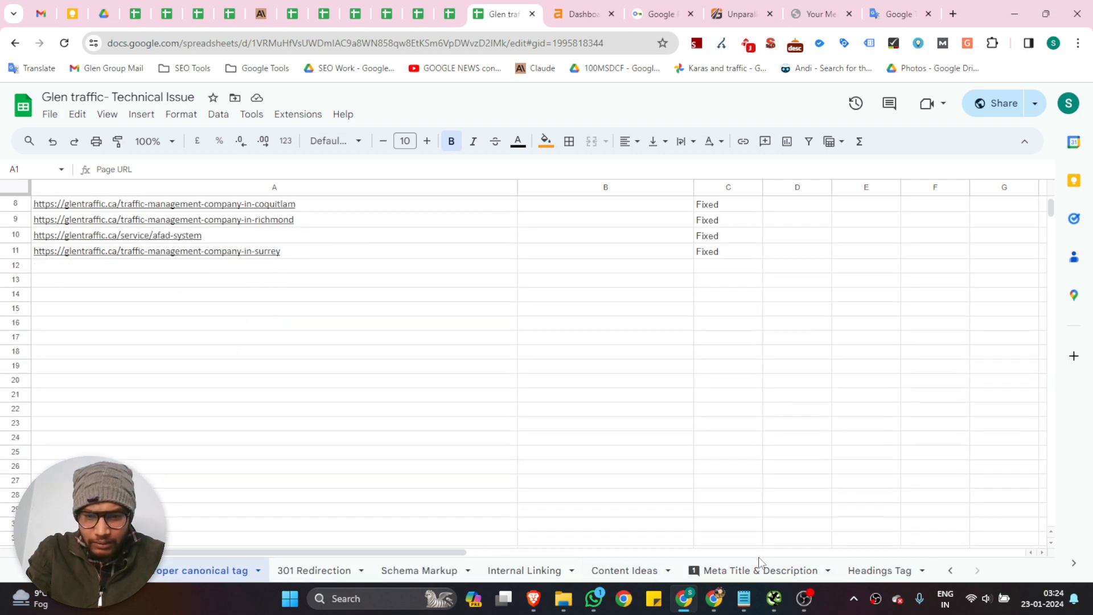
scroll(721, 571, "up", 3)
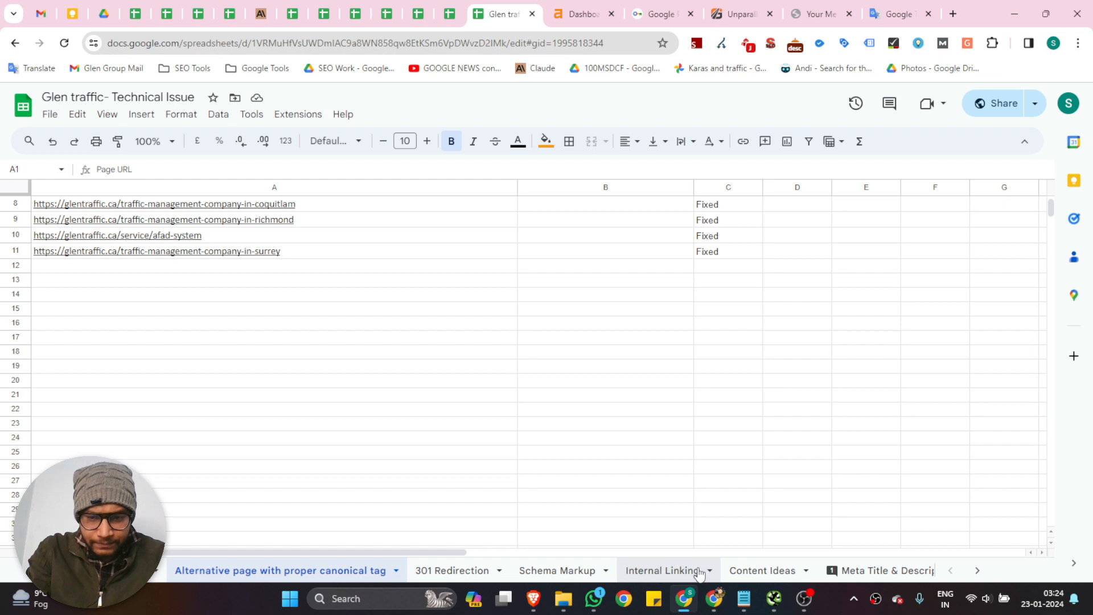
Add a new sheet after Alternative page with proper canonical tag and name it Broken Image
left_click(45, 571)
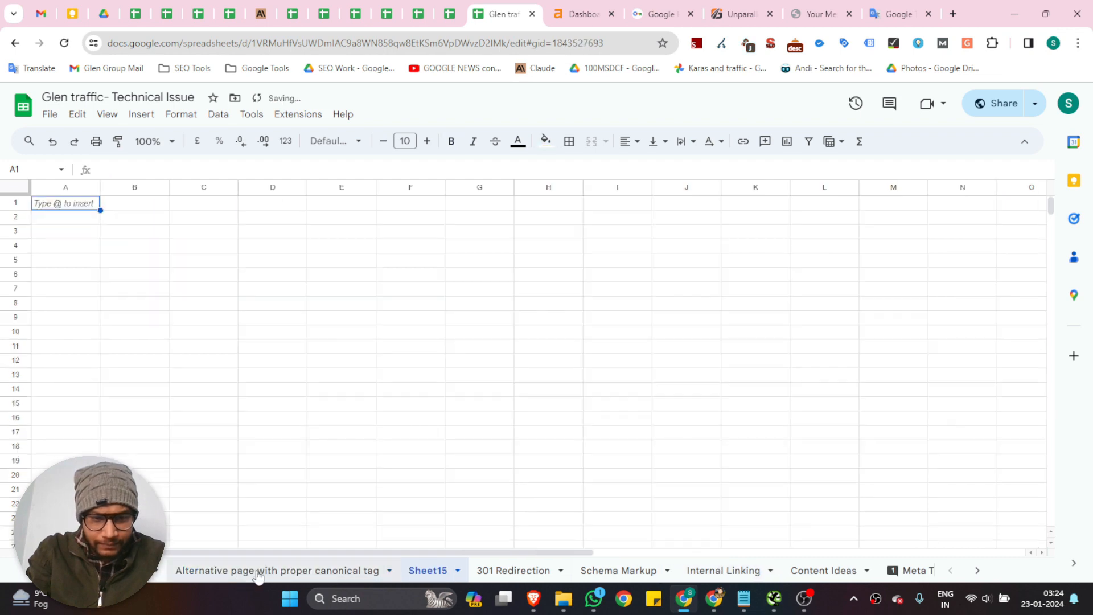
left_click(258, 574)
double_click(426, 572)
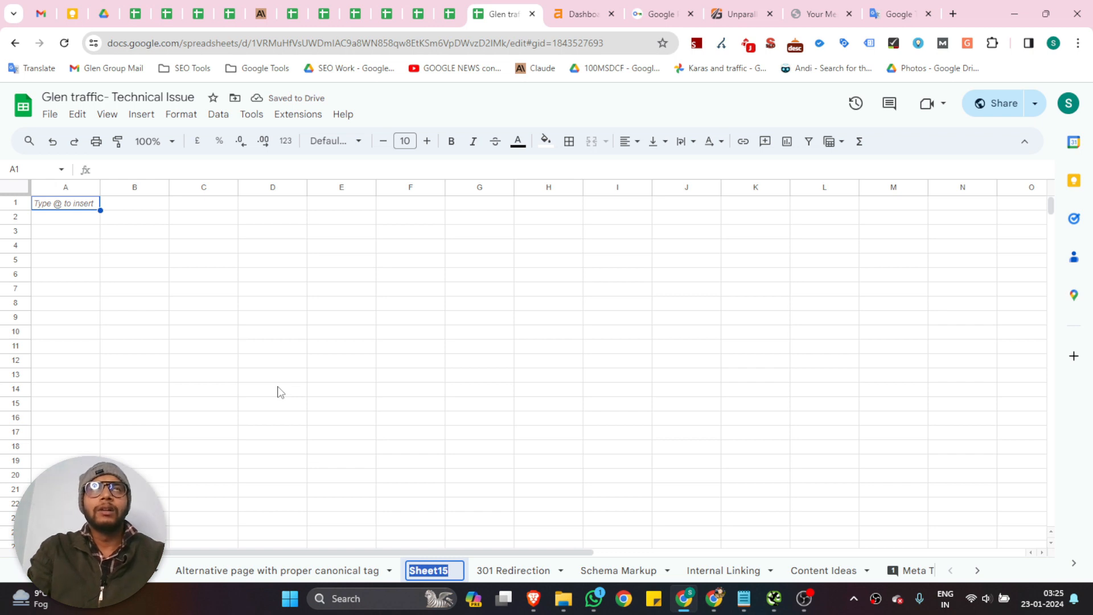
type("Br")
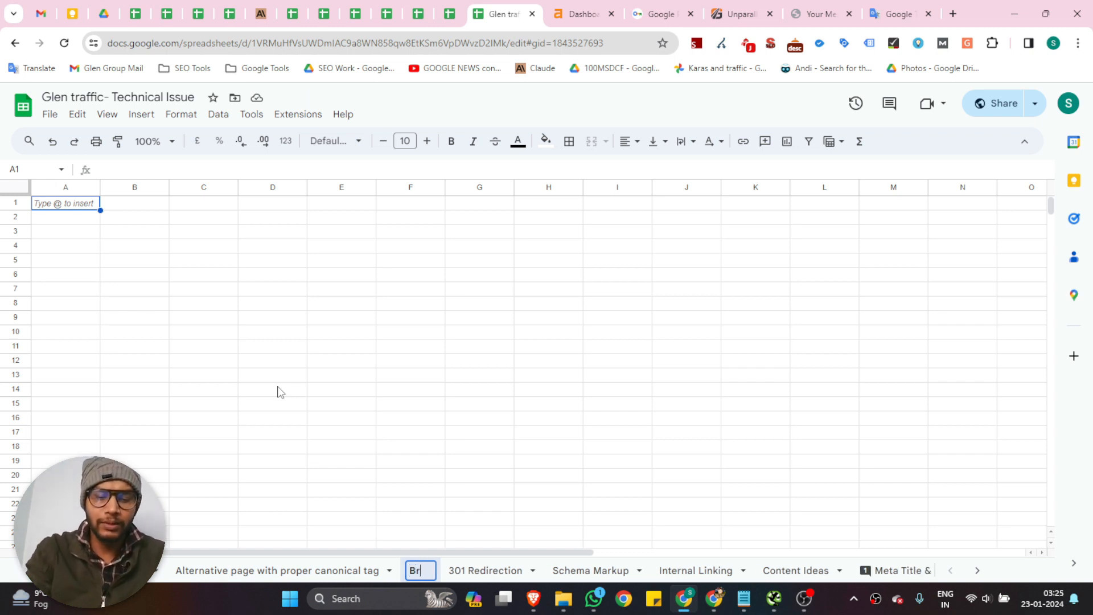
type("oken Ima")
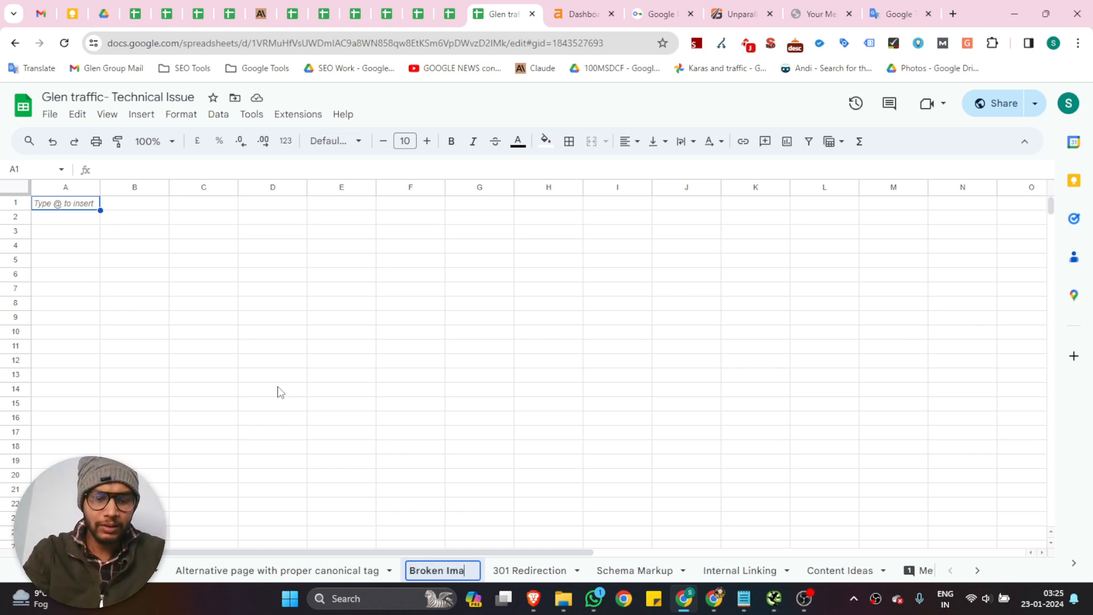
type("ge")
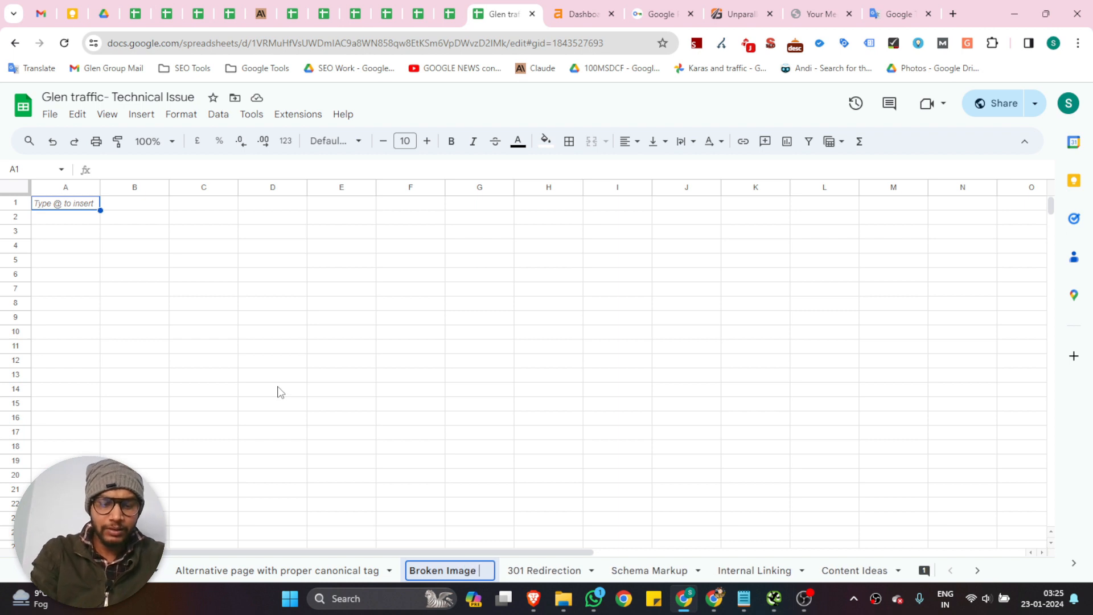
left_click(190, 317)
Paste the unresponsive PNG address into cell A2 and widen column A to fit the whole URL
left_click(53, 221)
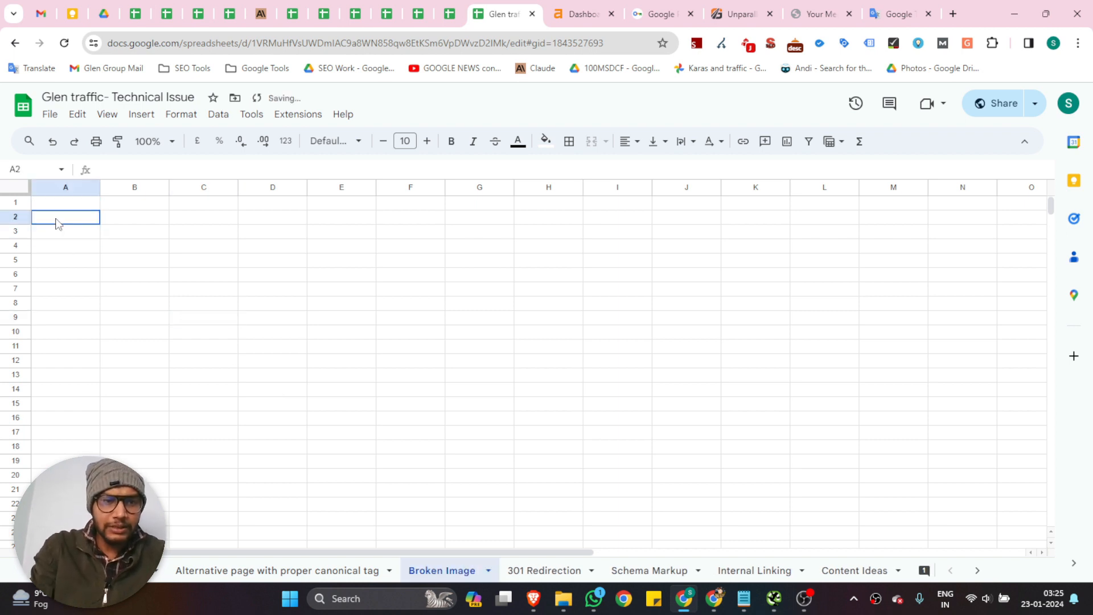
type("http://charns5.sg-host.com/wp-content/uploads/2023/08/Untitled-design-9.png")
left_click(268, 235)
left_click_drag(100, 187, 361, 186)
left_click(303, 238)
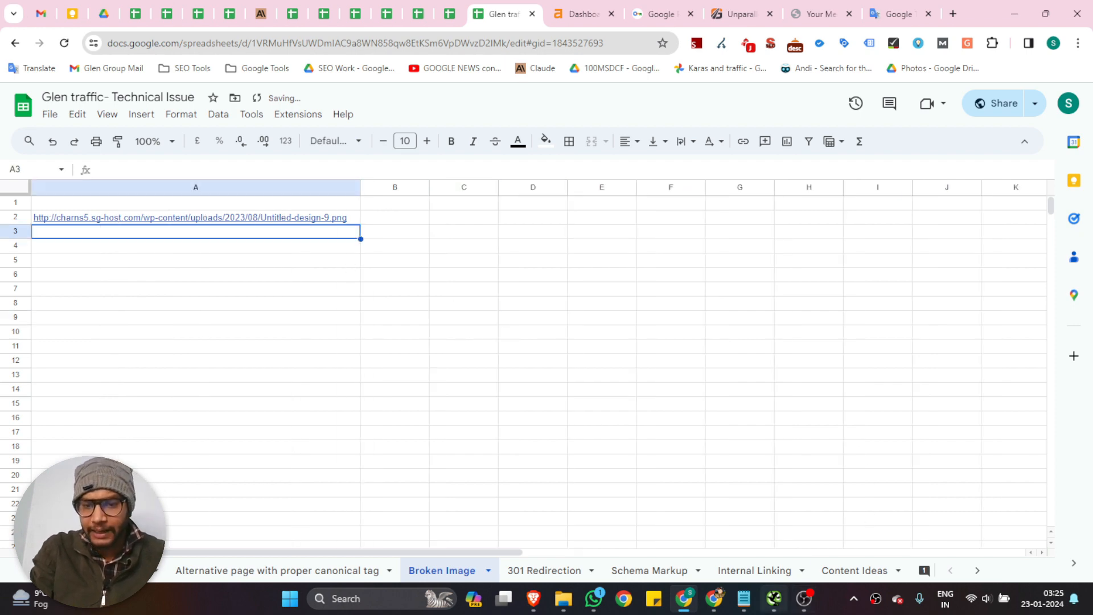
left_click(774, 598)
left_click(87, 91)
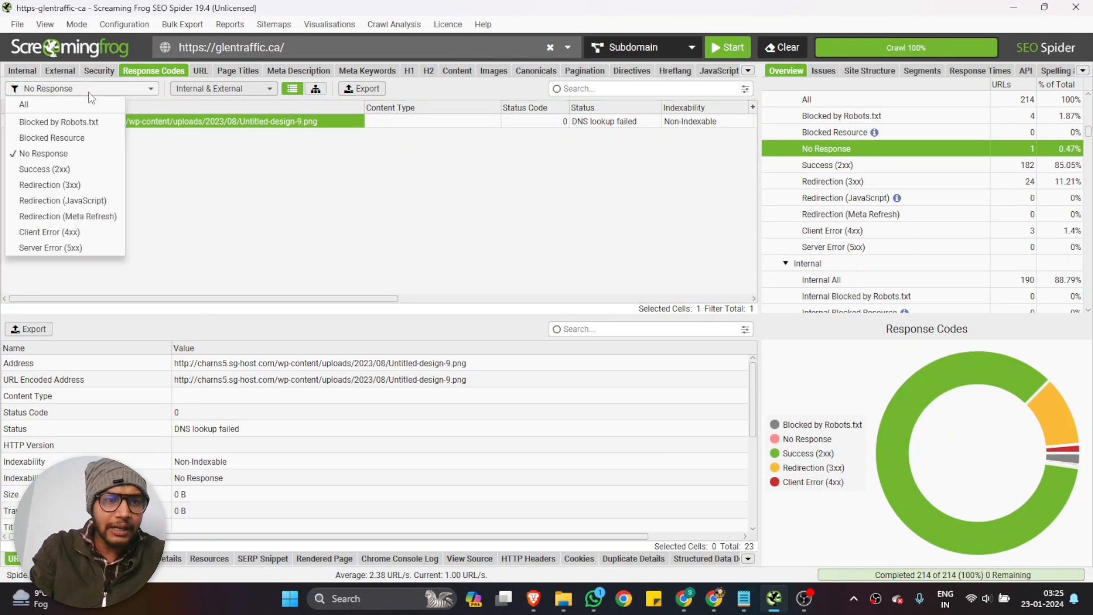
left_click(89, 186)
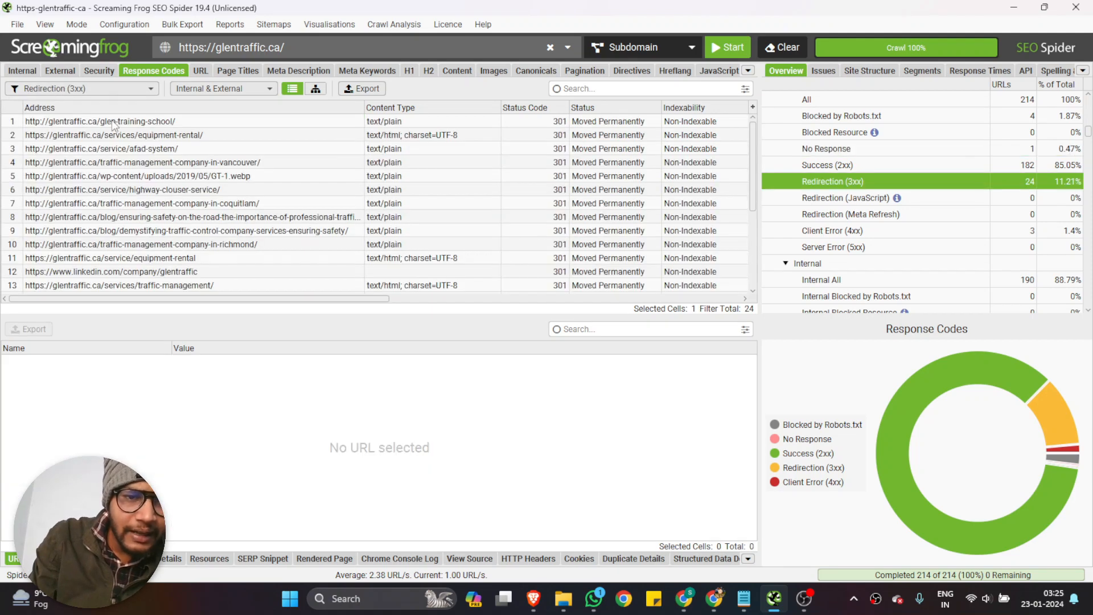
scroll(118, 148, "down", 4)
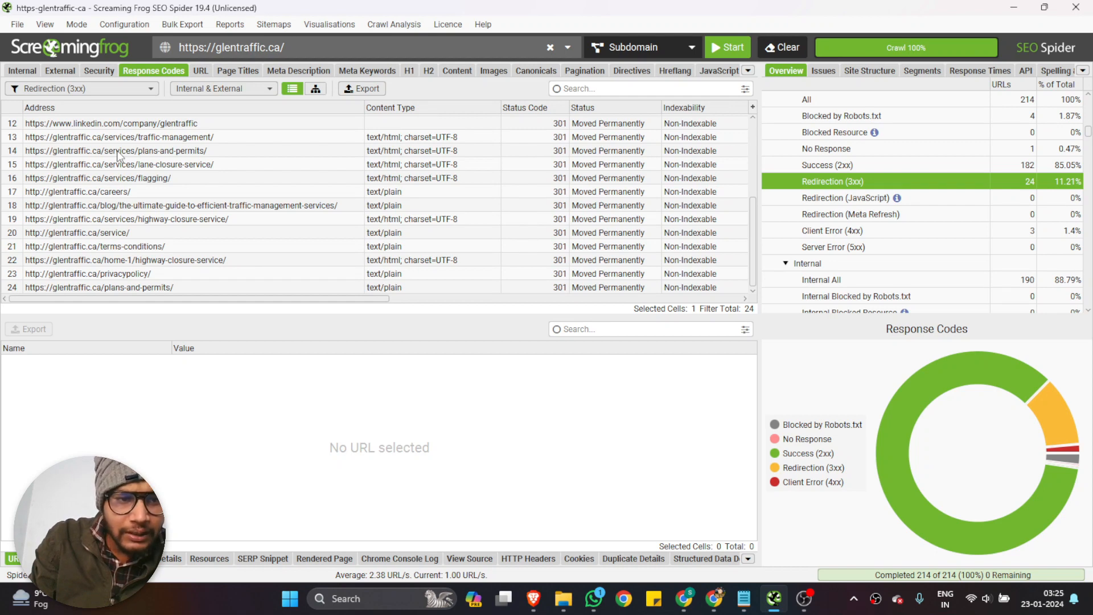
scroll(119, 156, "up", 1)
scroll(119, 156, "down", 1)
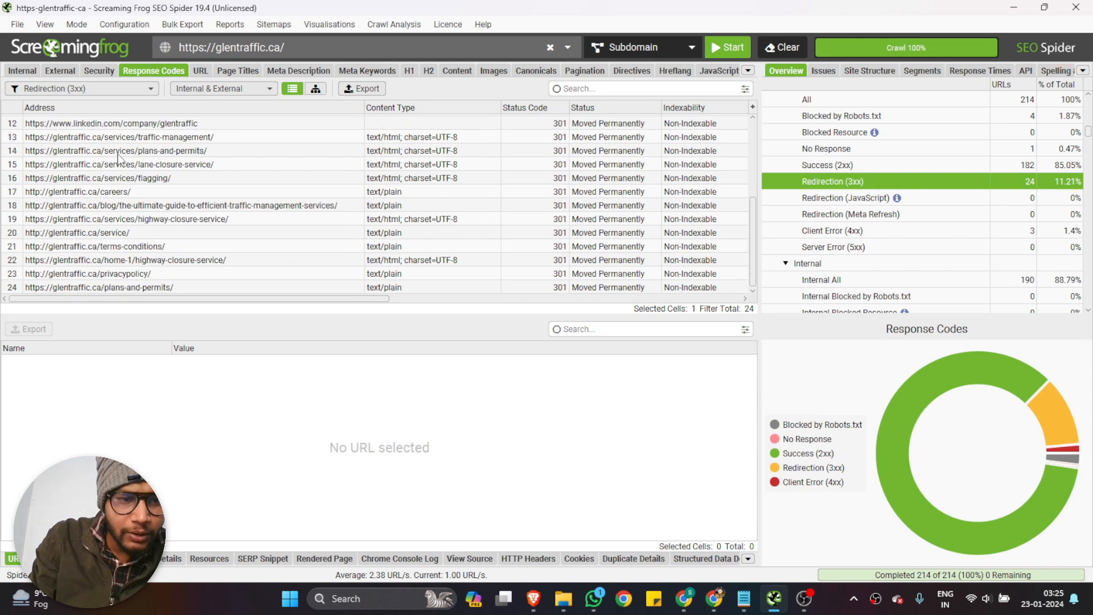
scroll(119, 157, "up", 3)
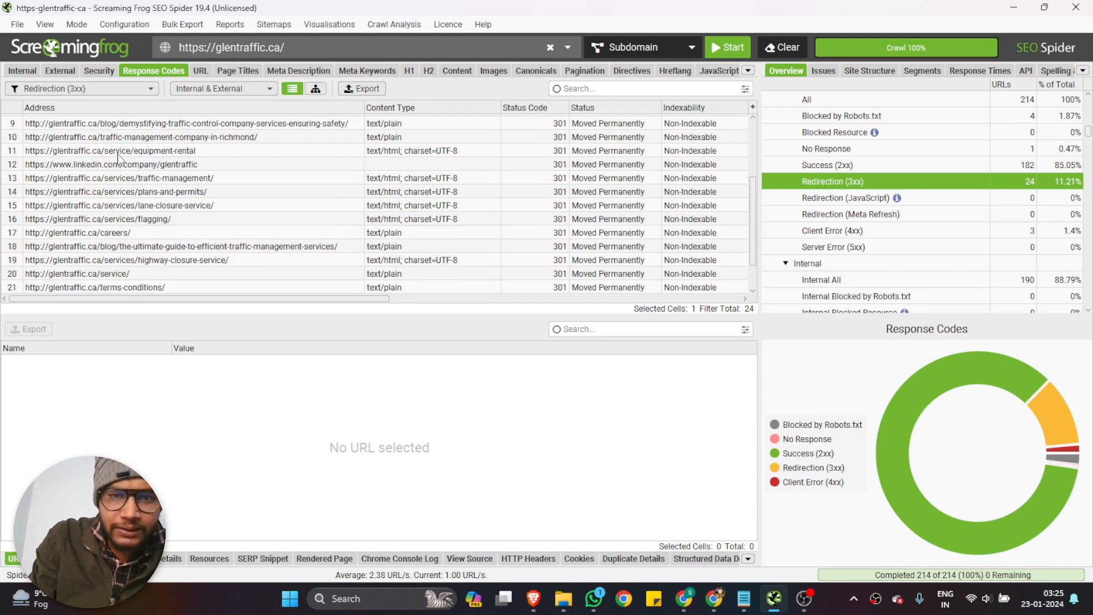
scroll(119, 157, "down", 3)
left_click(131, 283)
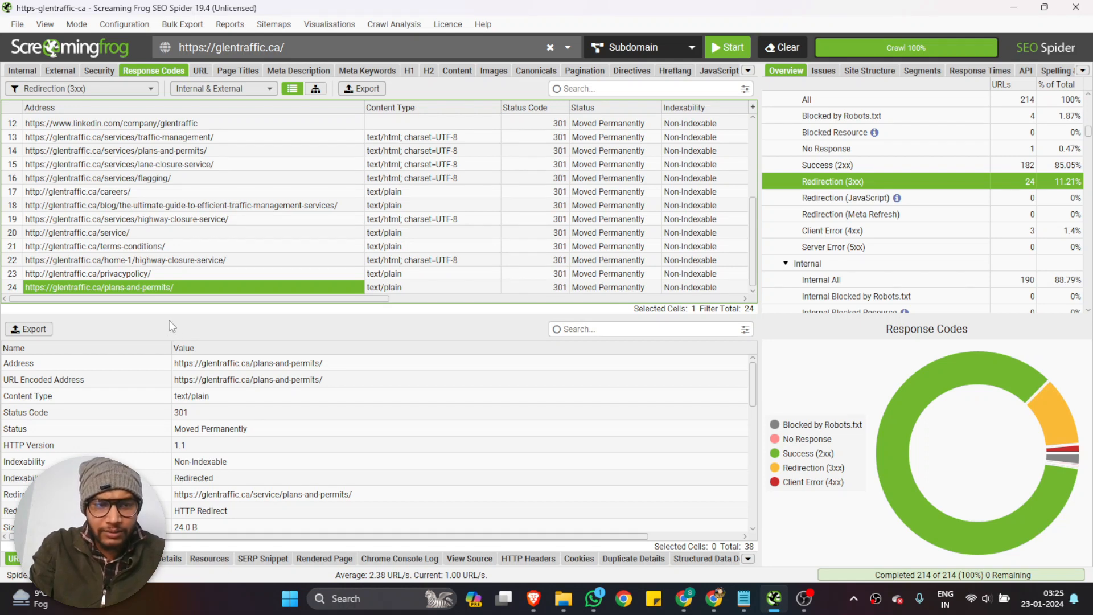
Load the copied plans-and-permits address in Chrome's Glen Traffic tab, check the page it redirects to, and close the tab
left_click(684, 598)
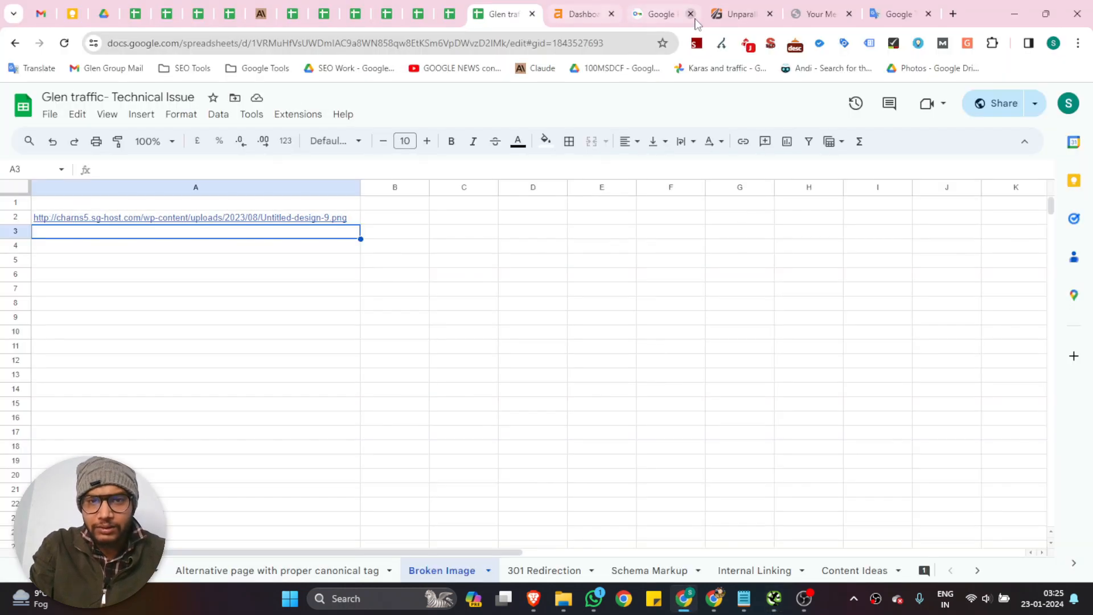
left_click(718, 14)
left_click(249, 46)
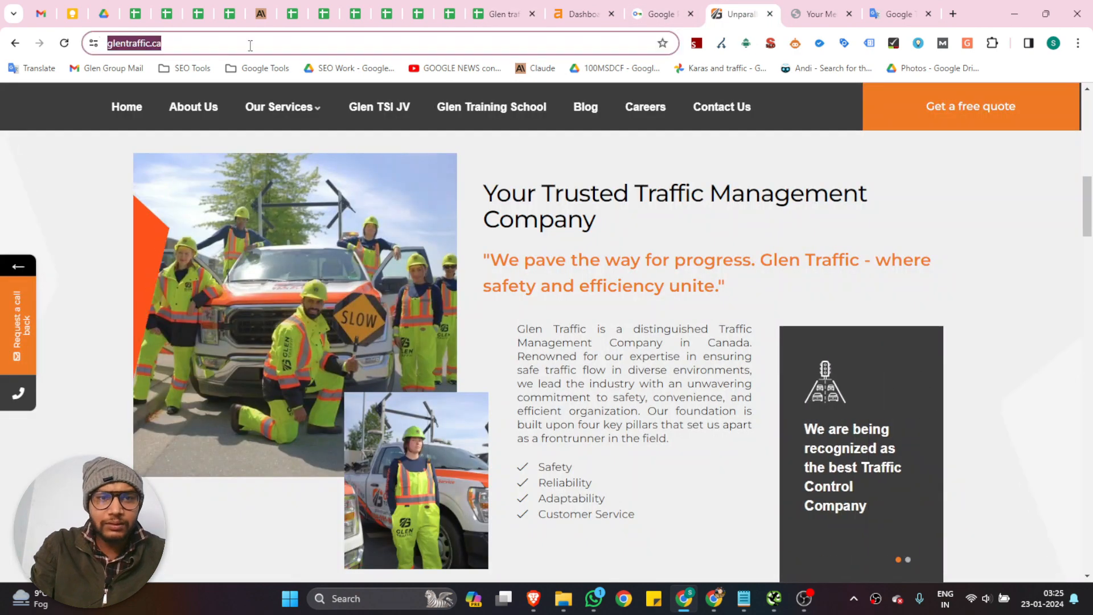
type("https://glentraffic.ca/plans-and-permits/")
key("Return")
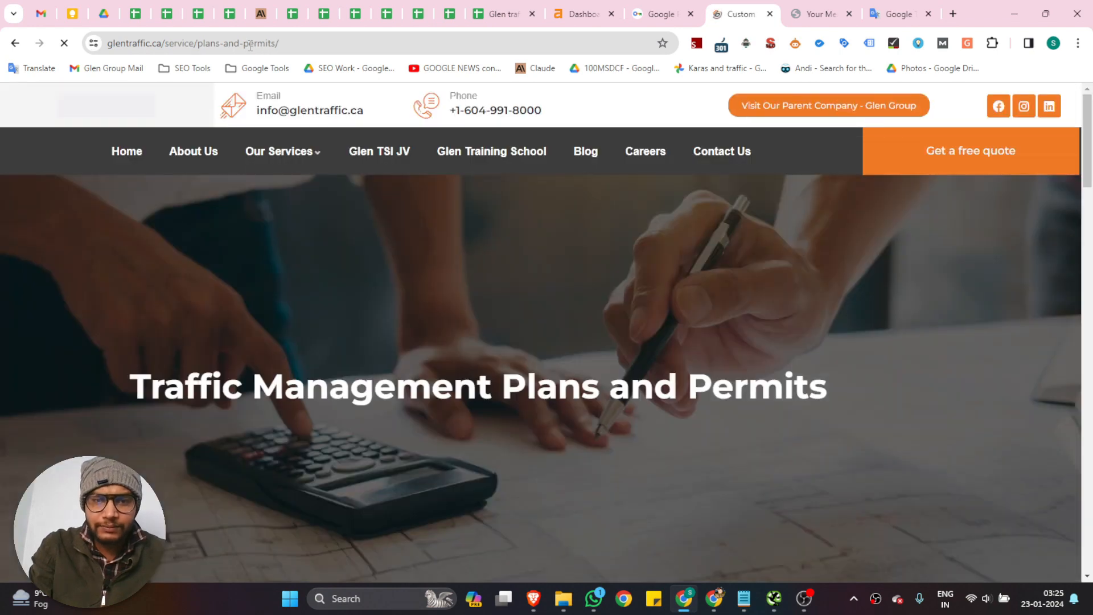
mouse_move(279, 151)
scroll(698, 274, "down", 6)
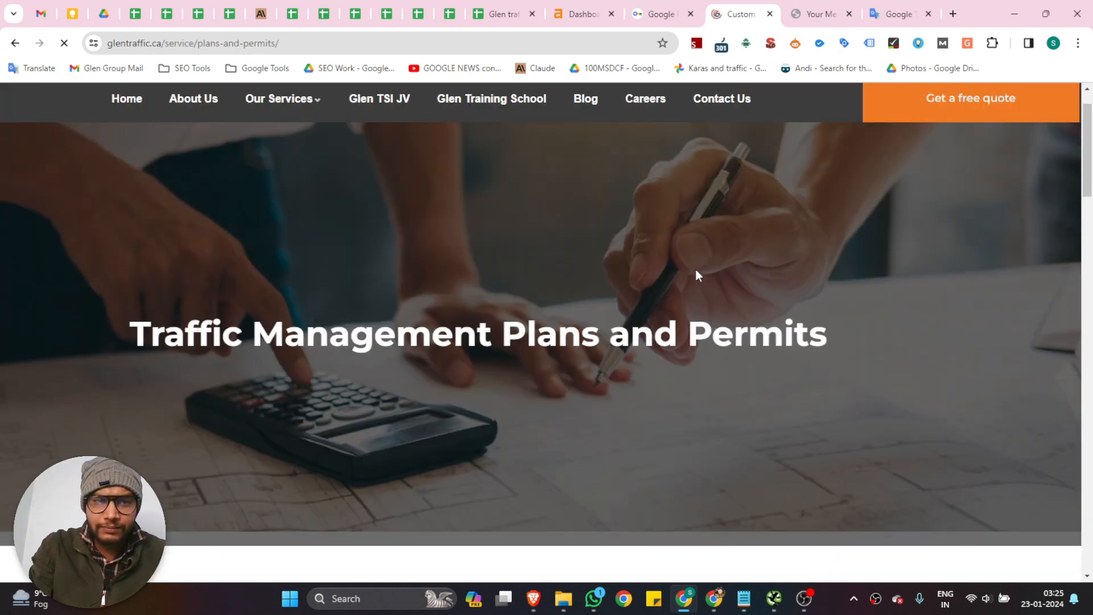
scroll(700, 279, "down", 15)
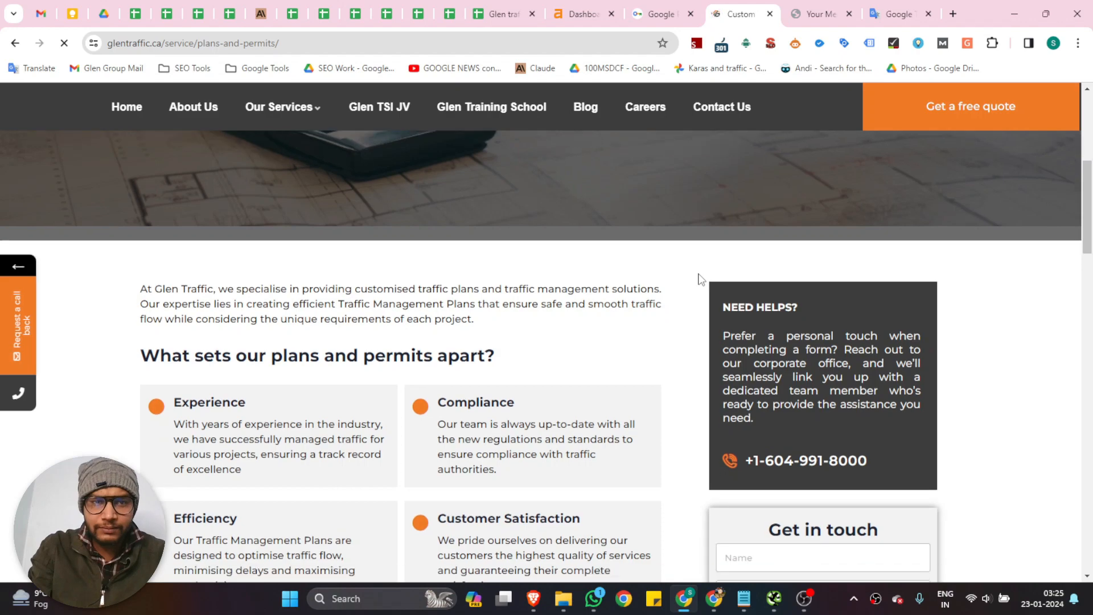
scroll(698, 279, "down", 5)
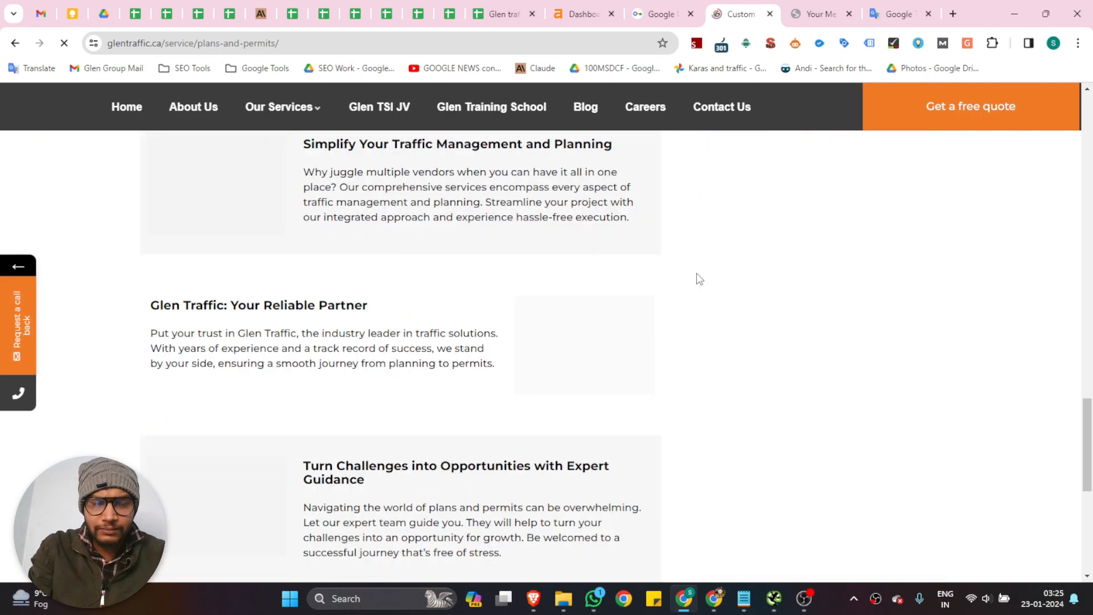
scroll(676, 259, "up", 20)
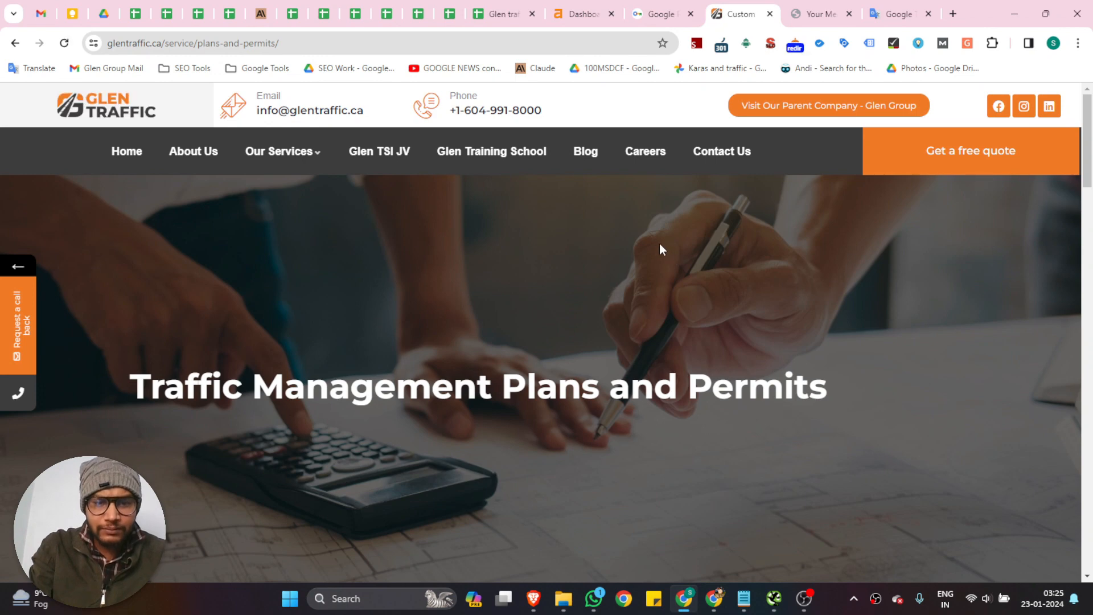
scroll(659, 244, "down", 1)
left_click(769, 14)
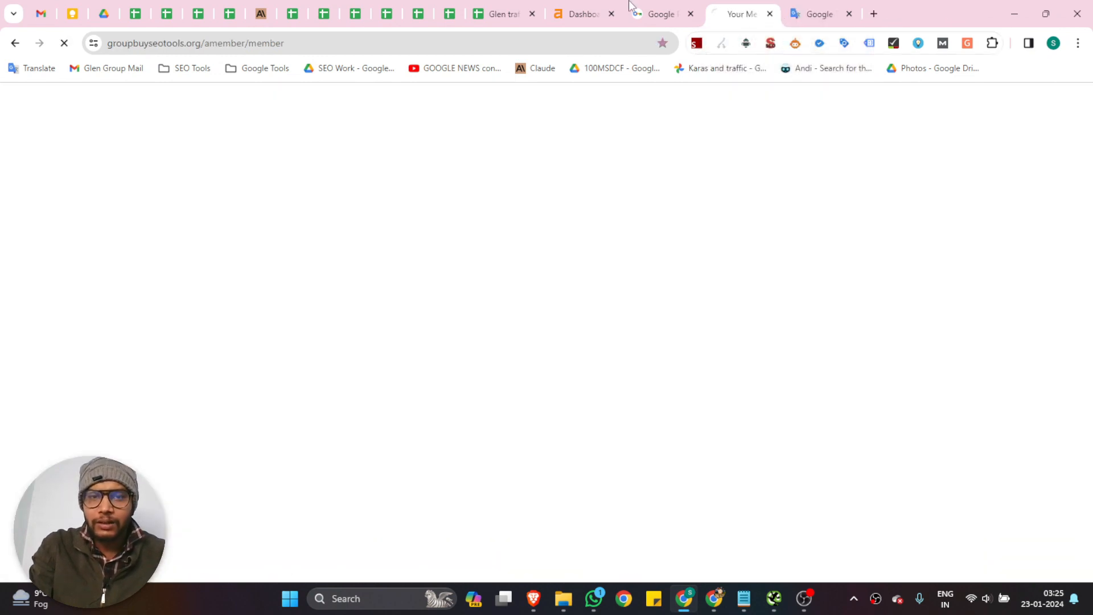
Return to Screaming Frog, look over the redirected URLs again, and filter the response codes by Client Error (4xx)
left_click(773, 598)
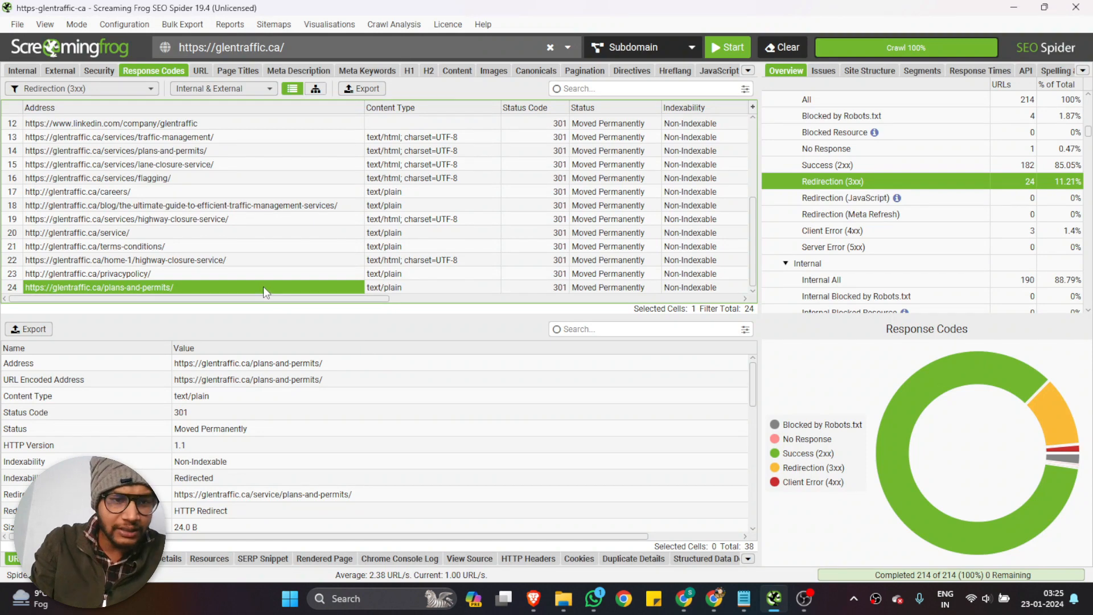
scroll(259, 274, "up", 1)
scroll(254, 268, "down", 1)
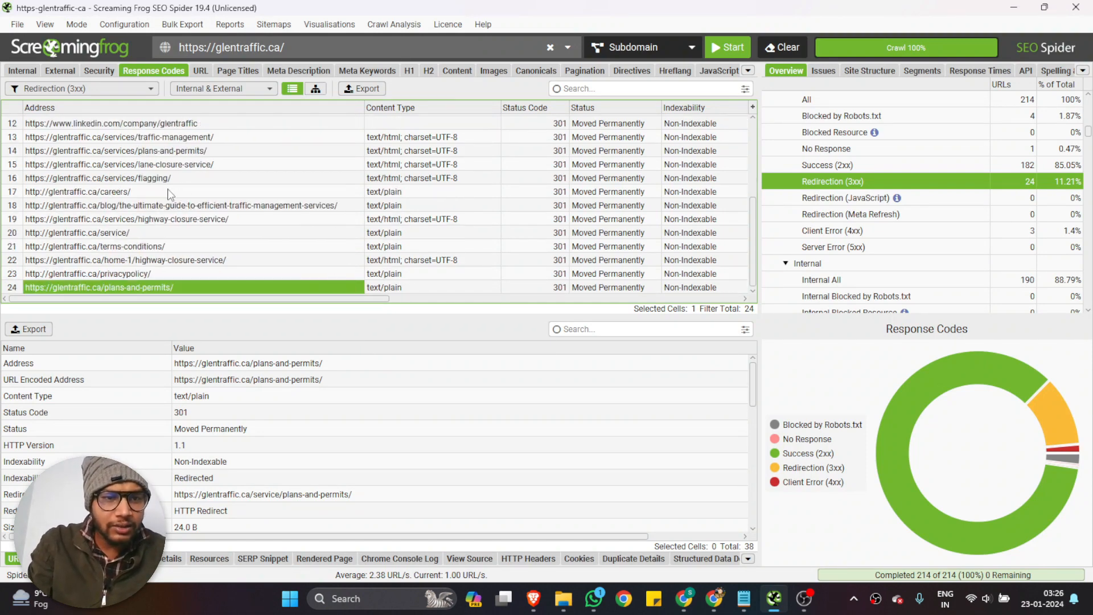
left_click(93, 87)
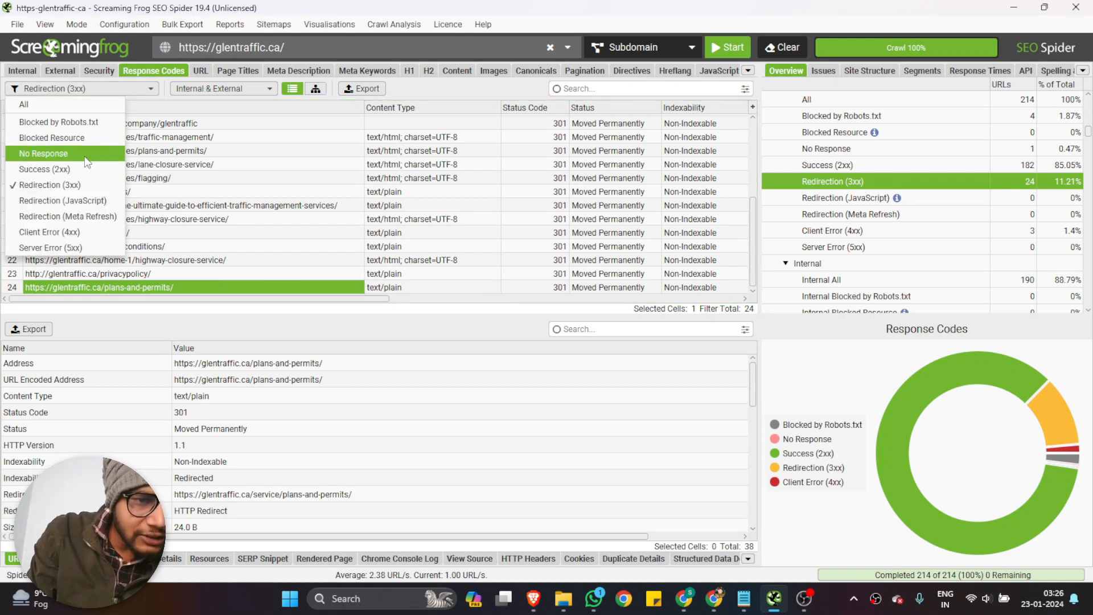
left_click(77, 232)
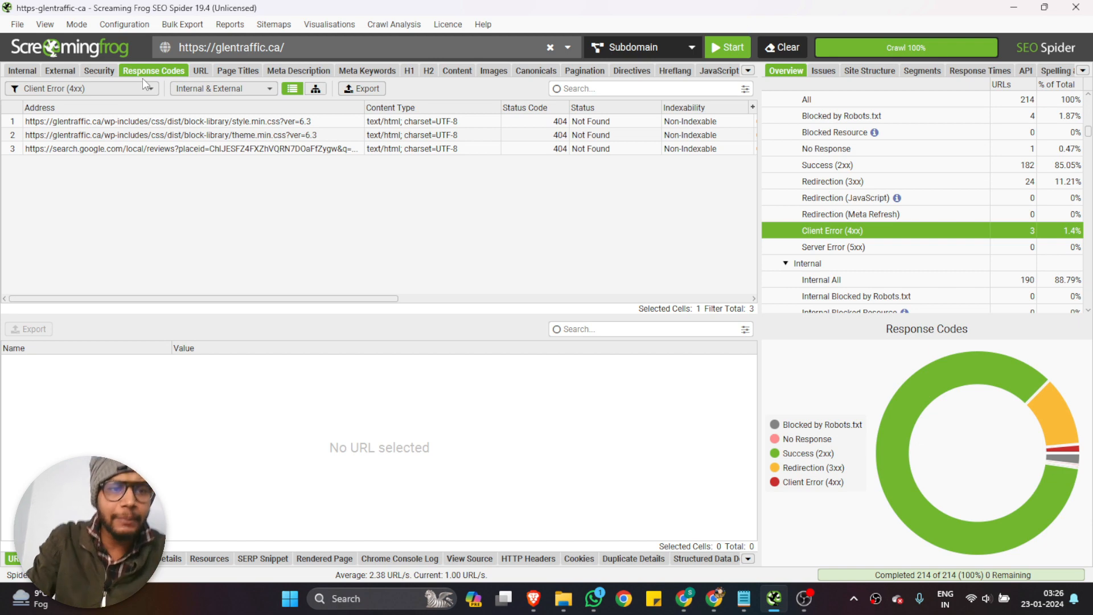
Show the URL report filtered by Multiple Slashes and by Non ASCII Characters, and copy the first non-ASCII image address
left_click(200, 71)
left_click(105, 89)
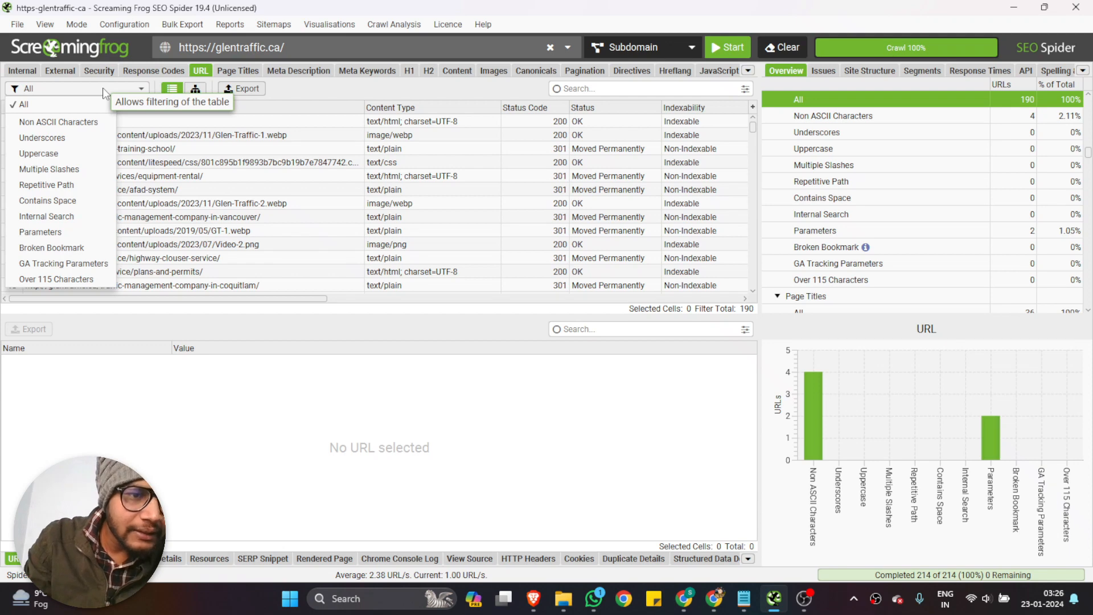
left_click(62, 169)
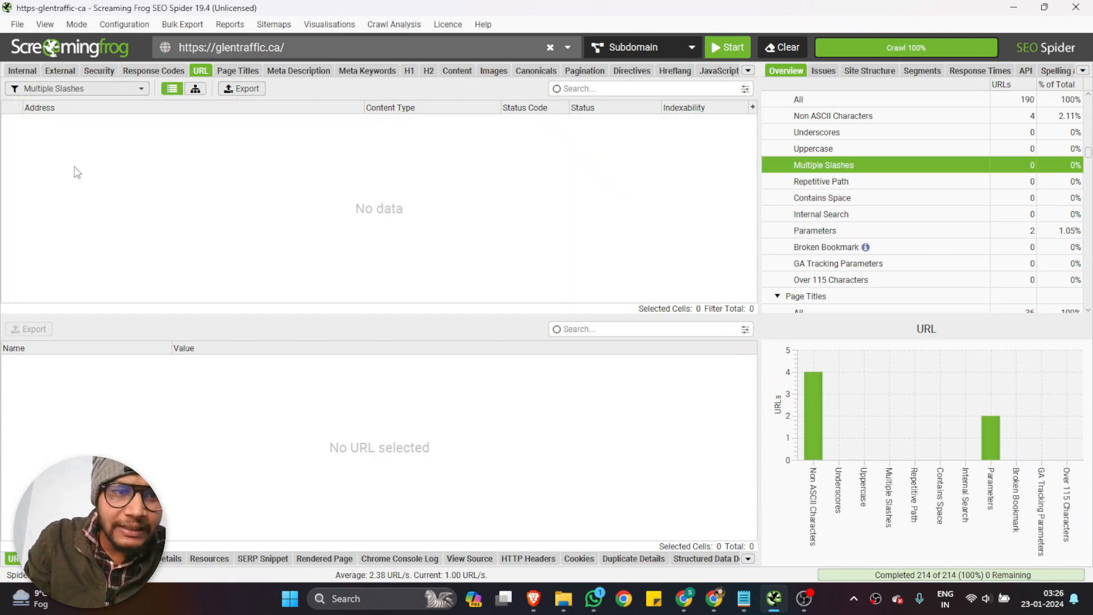
left_click(146, 90)
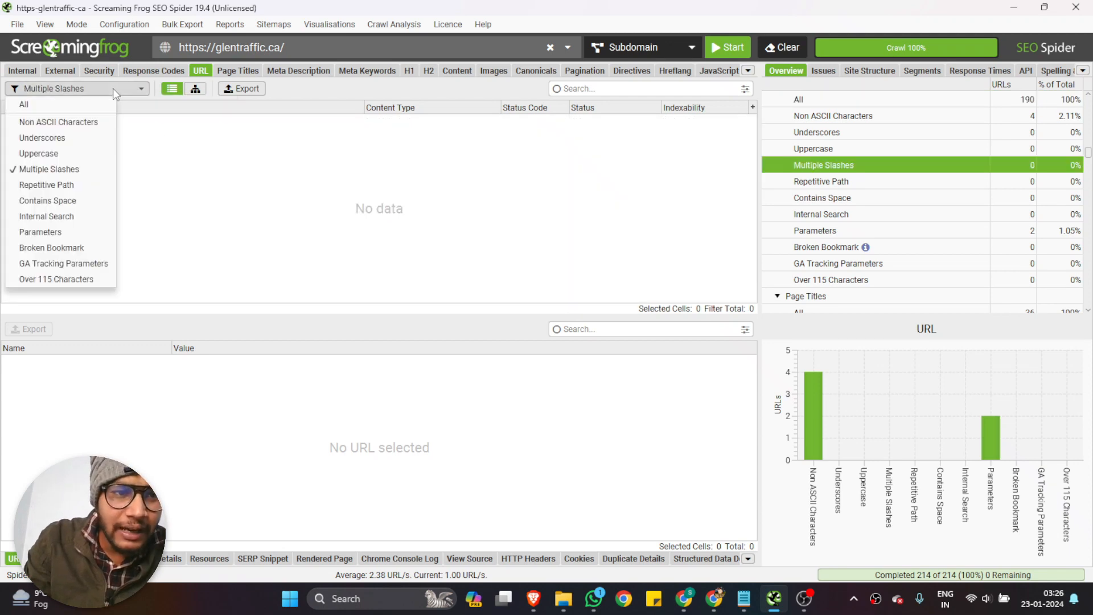
left_click(65, 126)
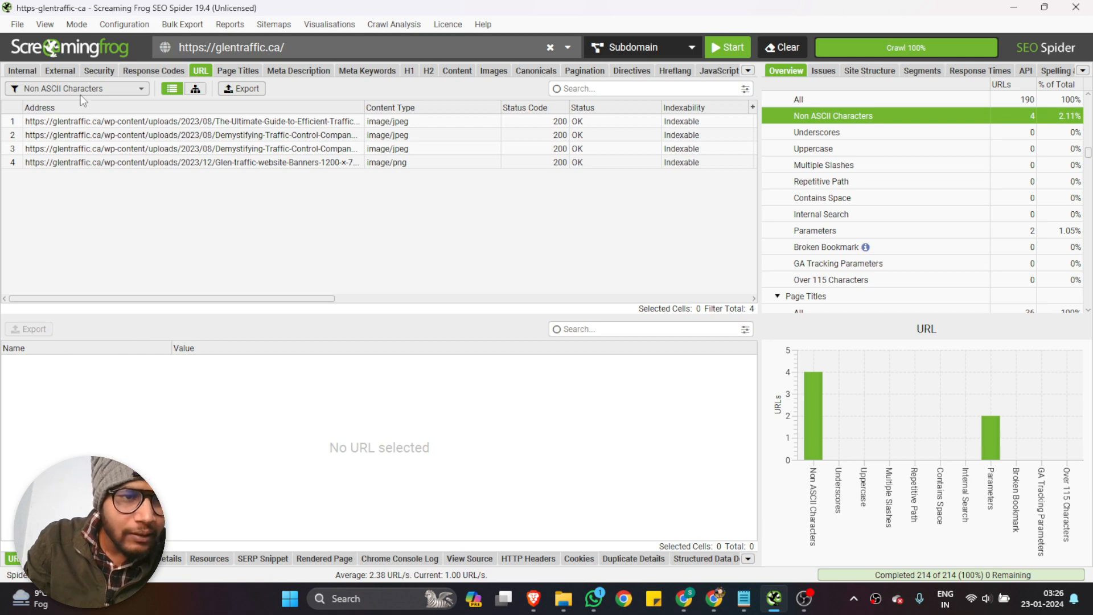
left_click(130, 122)
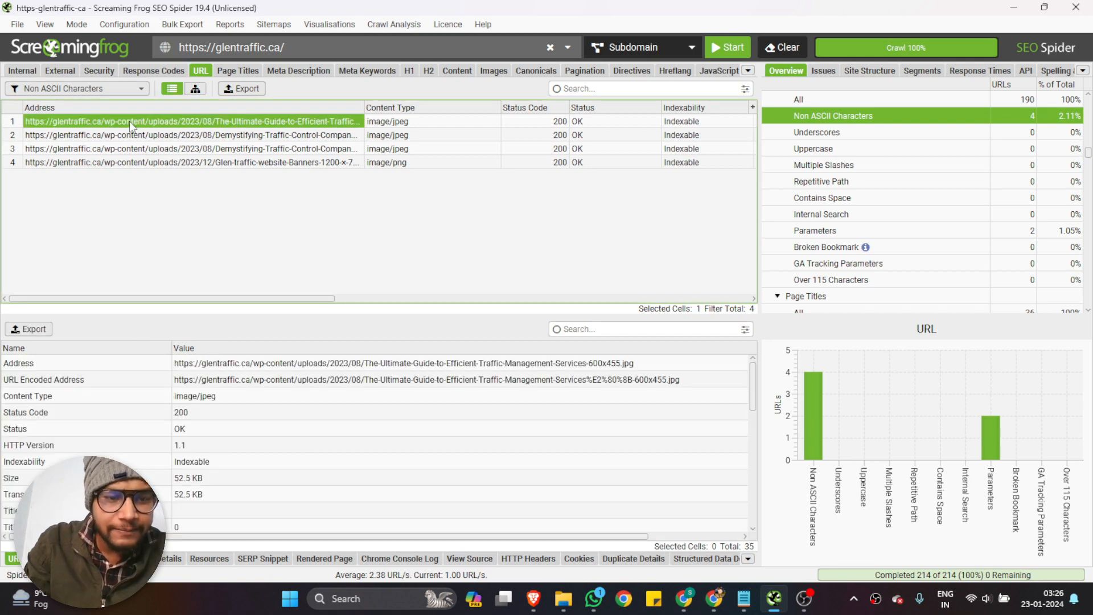
Switch to Chrome and load the copied image address in the current tab to check the picture
left_click(686, 606)
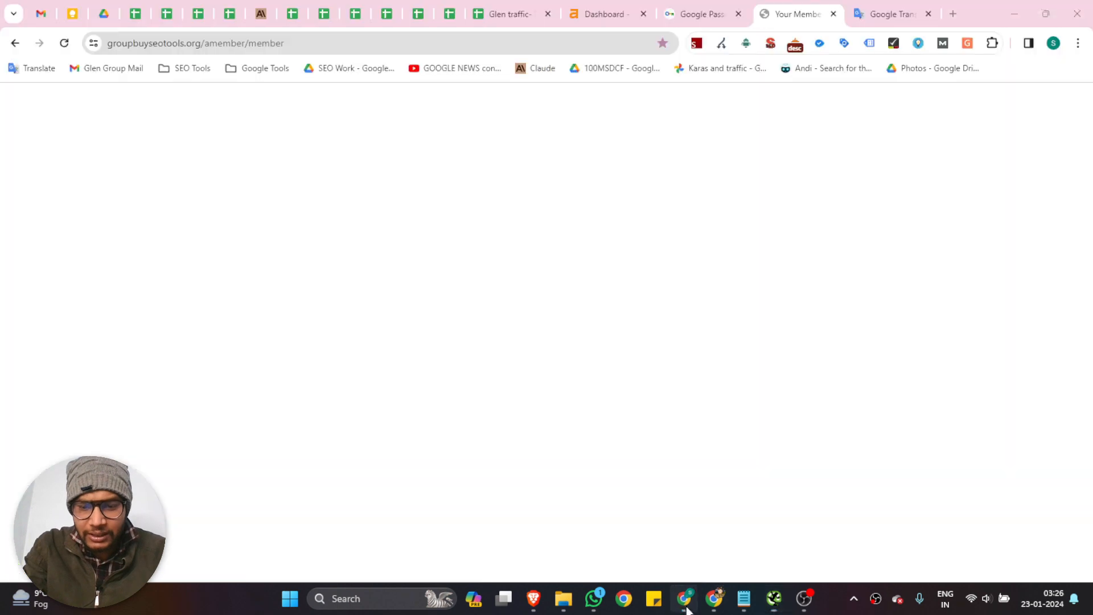
left_click(477, 43)
key("ctrl+v")
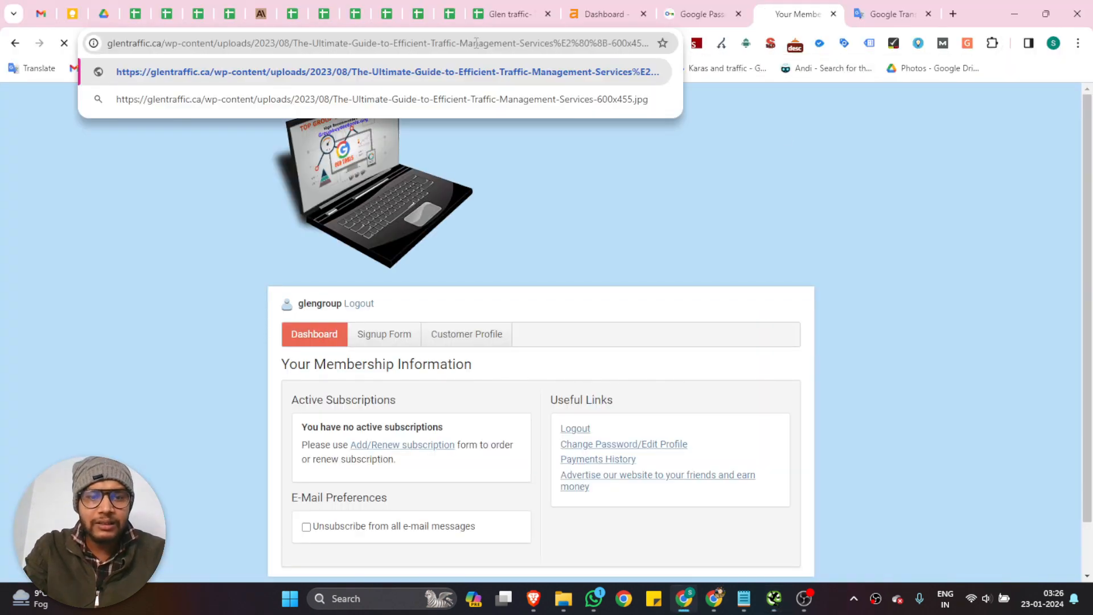
key("Return")
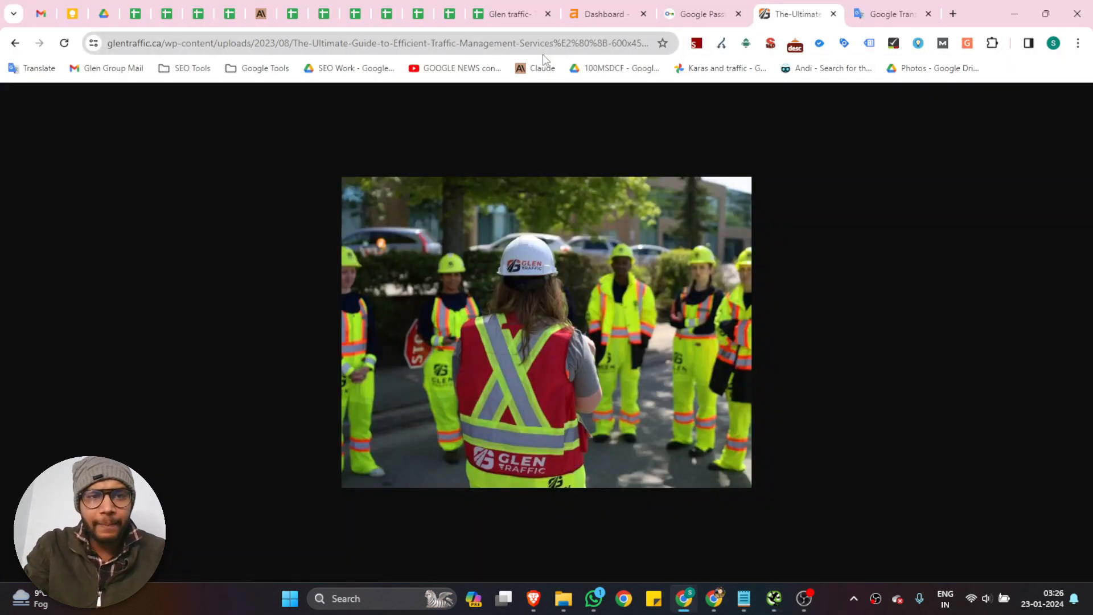
Return to Screaming Frog and look across the columns of the URLs containing non-ASCII characters
left_click(776, 602)
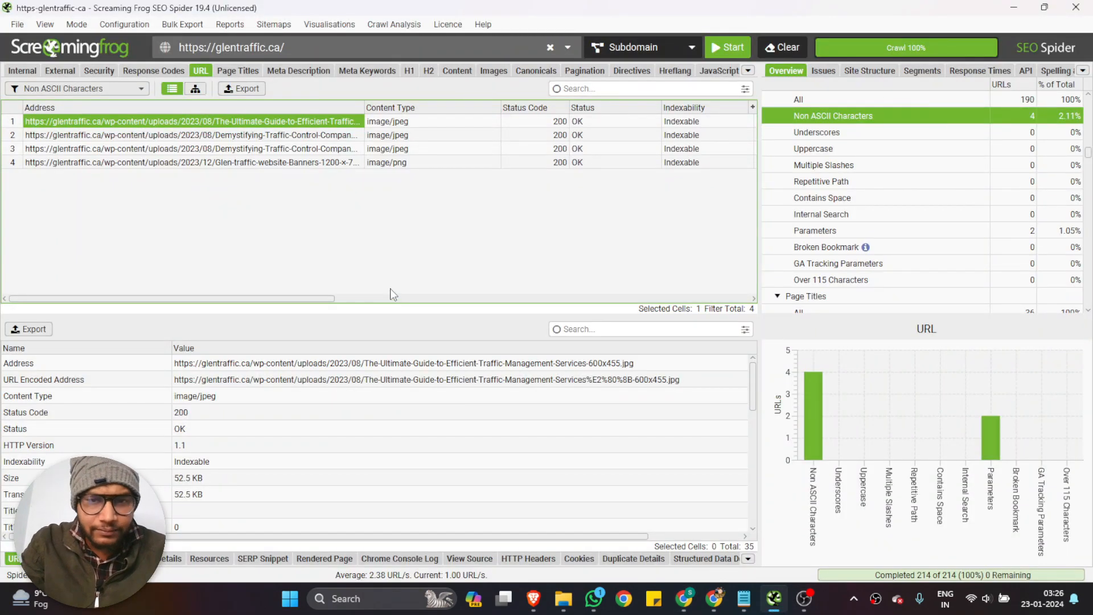
scroll(392, 297, "right", 5)
scroll(391, 295, "left", 5)
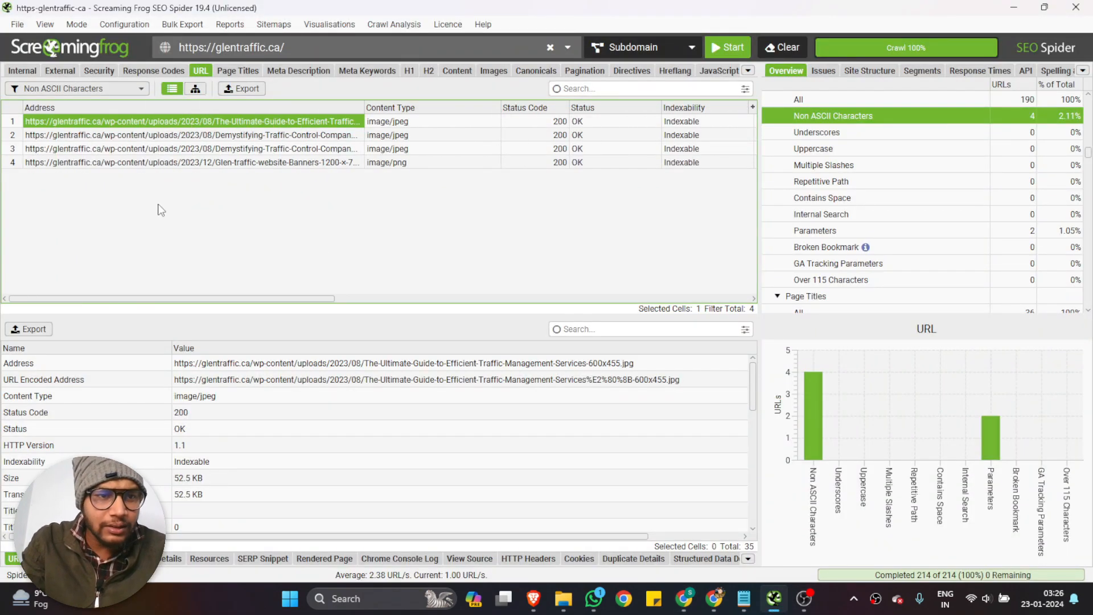
Filter the URL report by Contains Space, by Internal Search and by GA Tracking Parameters to check for affected addresses
left_click(82, 91)
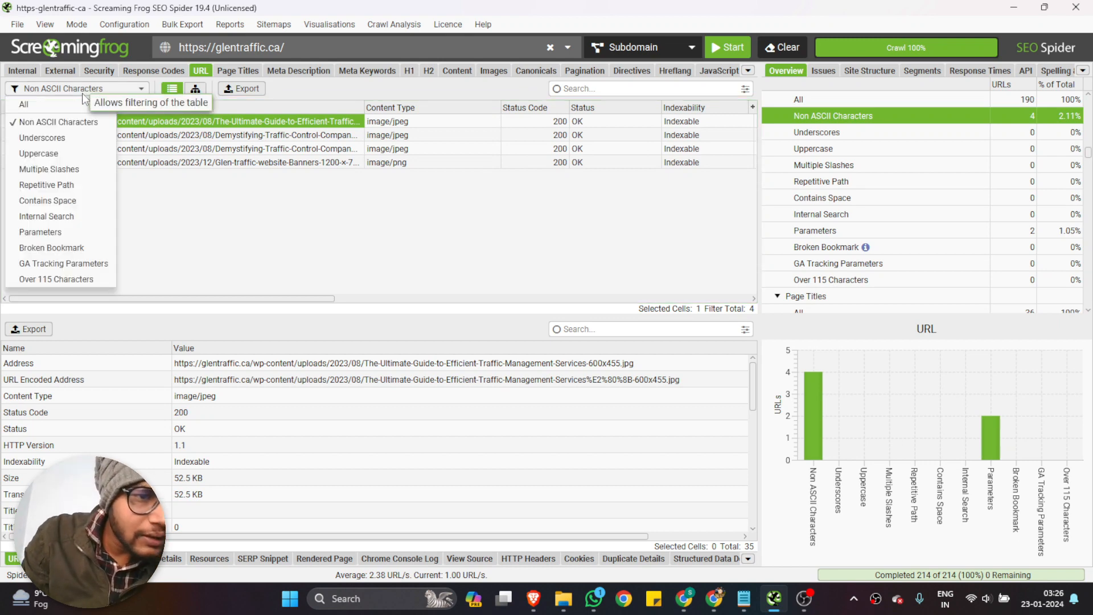
left_click(77, 197)
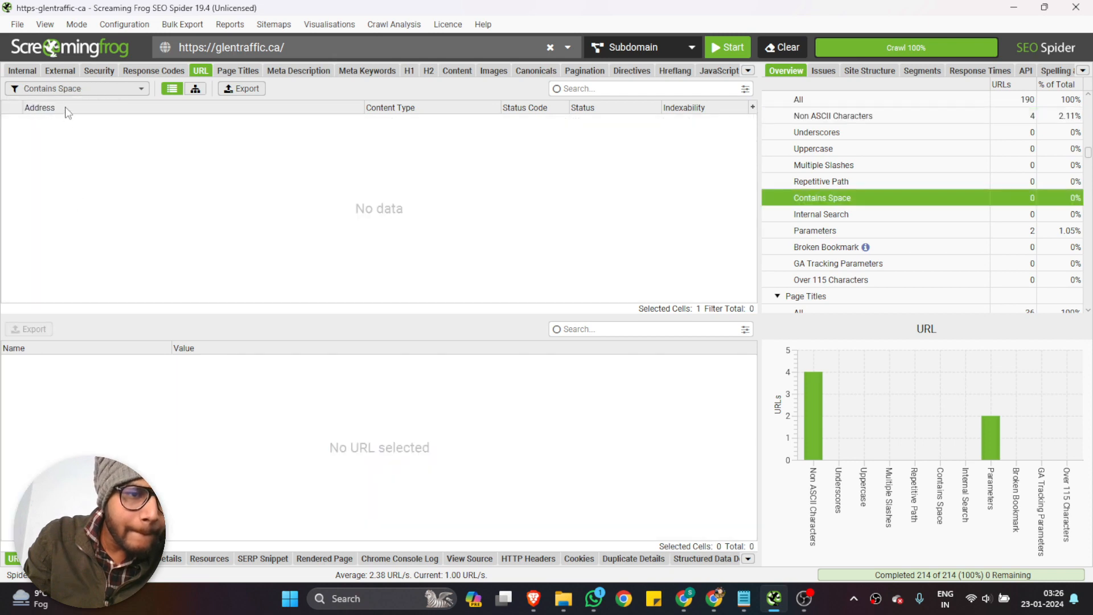
left_click(67, 89)
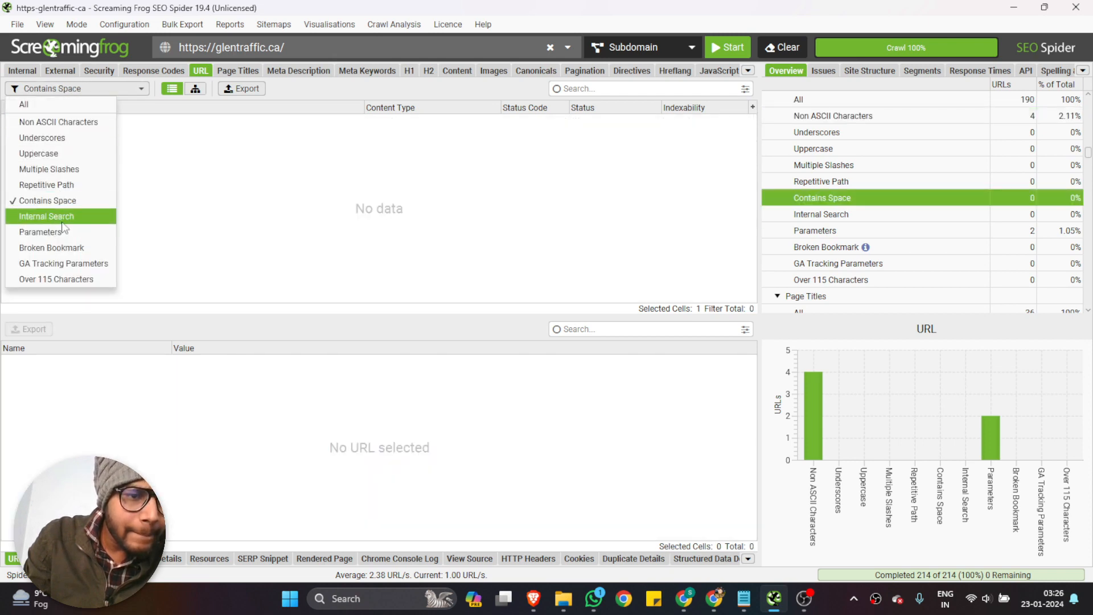
left_click(61, 216)
left_click(64, 91)
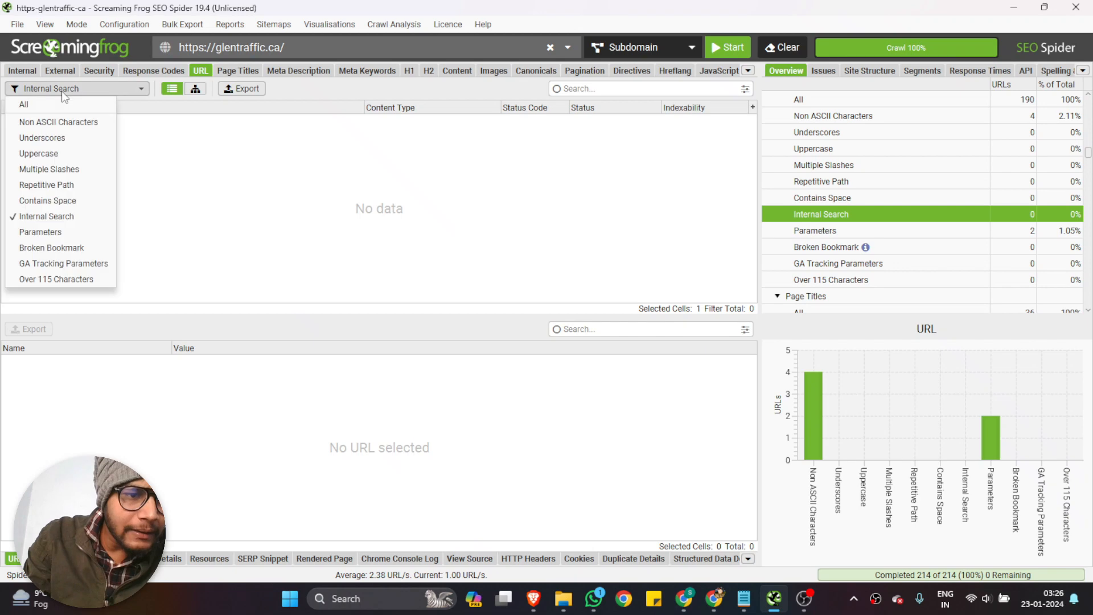
left_click(58, 267)
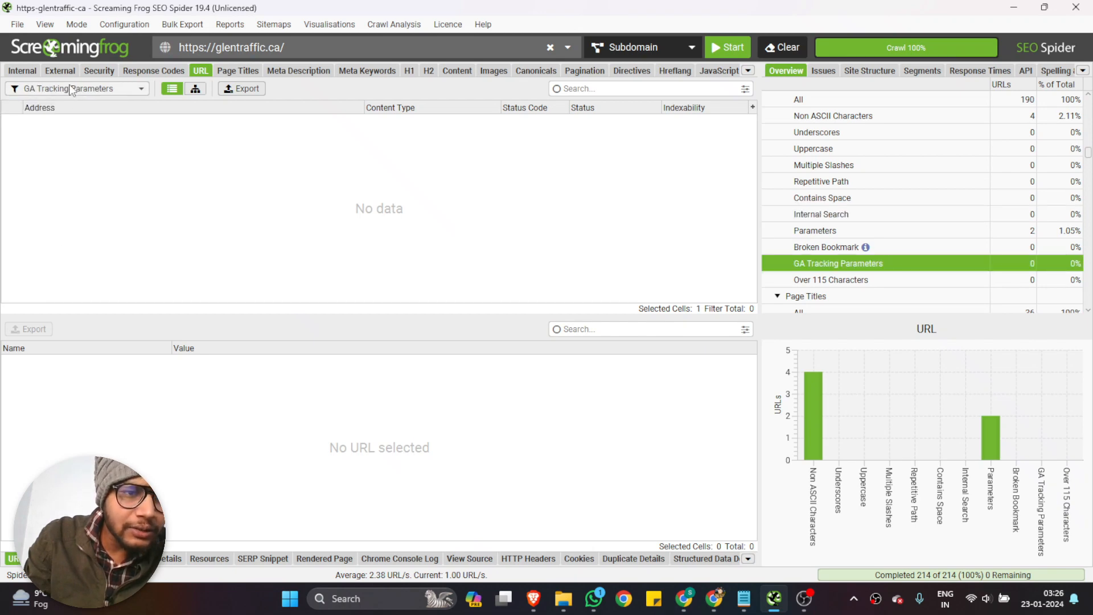
Show the page titles report and filter it by Missing and by Duplicate to check for title problems
left_click(232, 73)
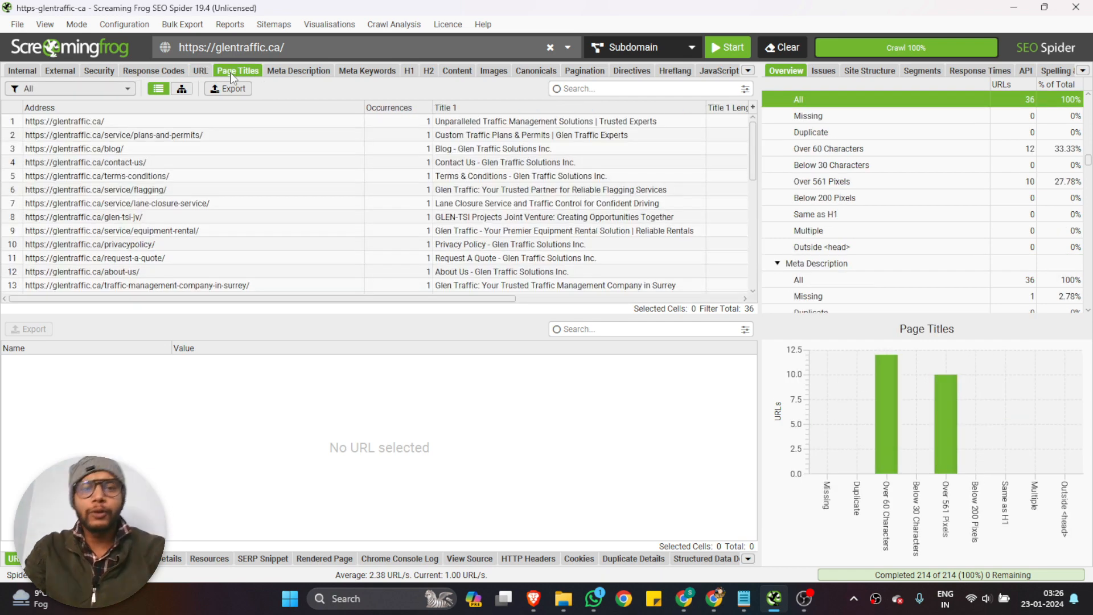
left_click(91, 89)
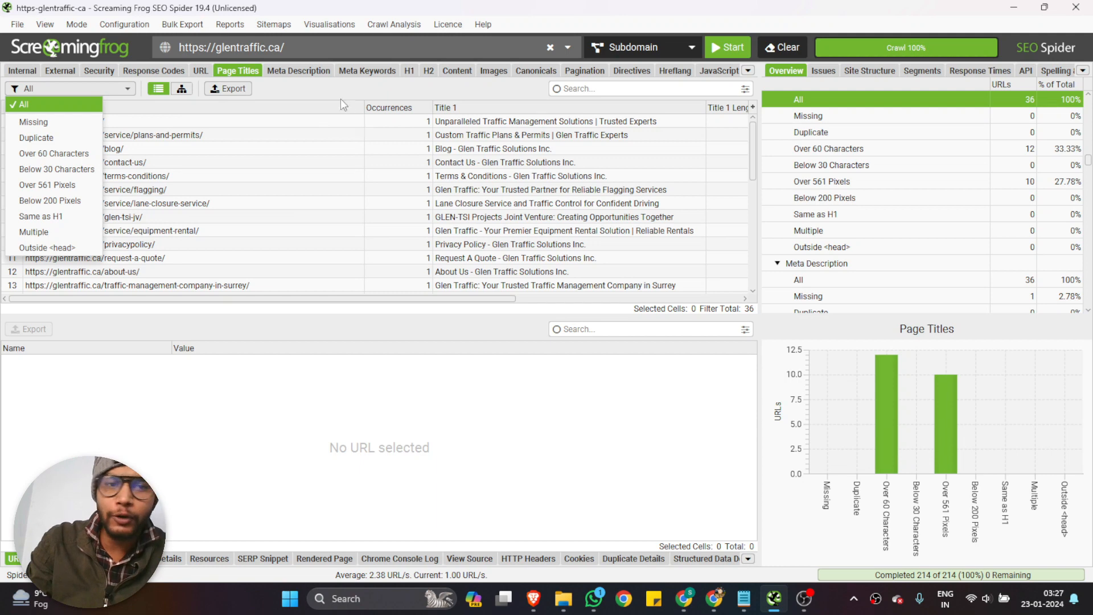
left_click(331, 87)
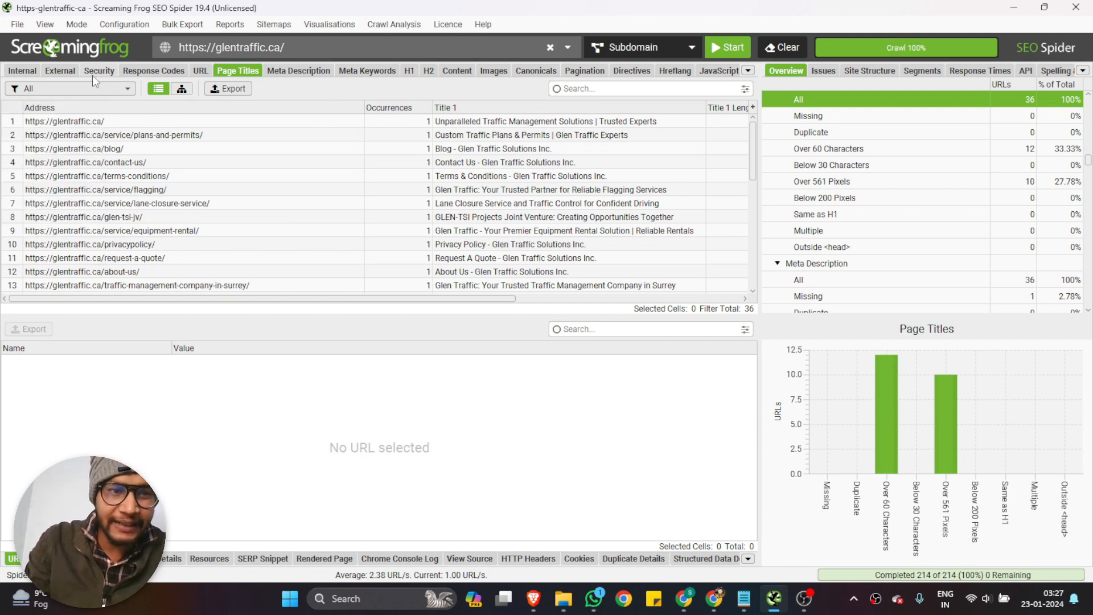
left_click(84, 88)
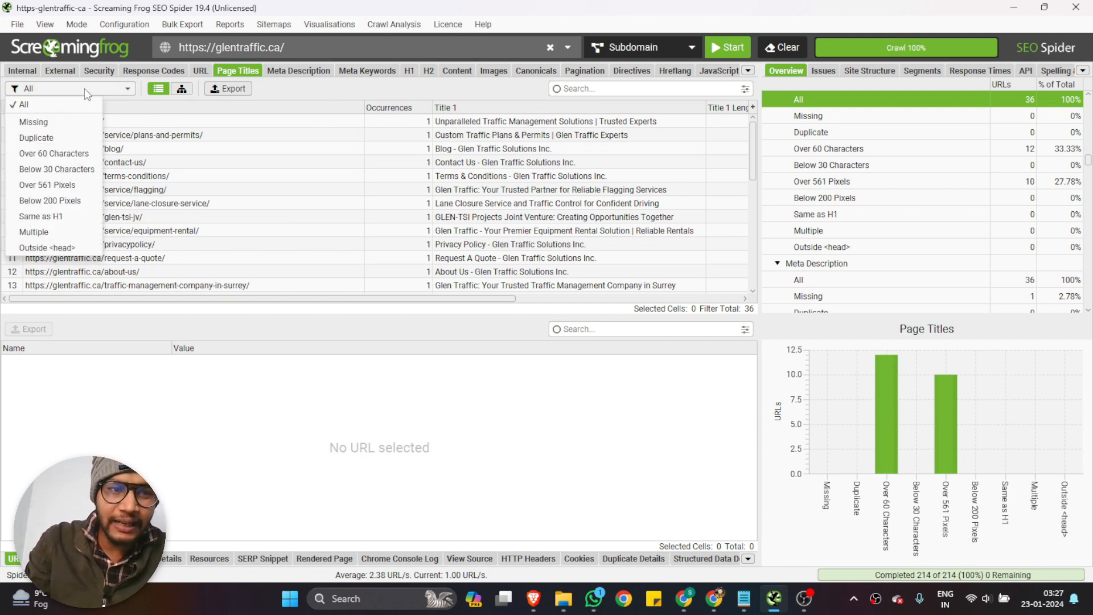
left_click(62, 123)
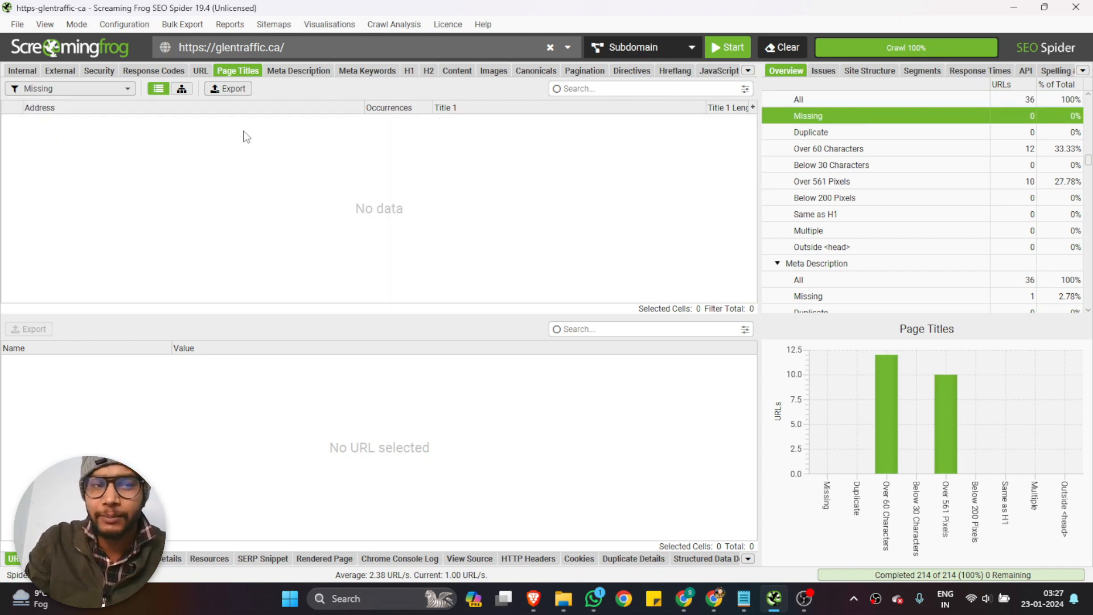
left_click(72, 90)
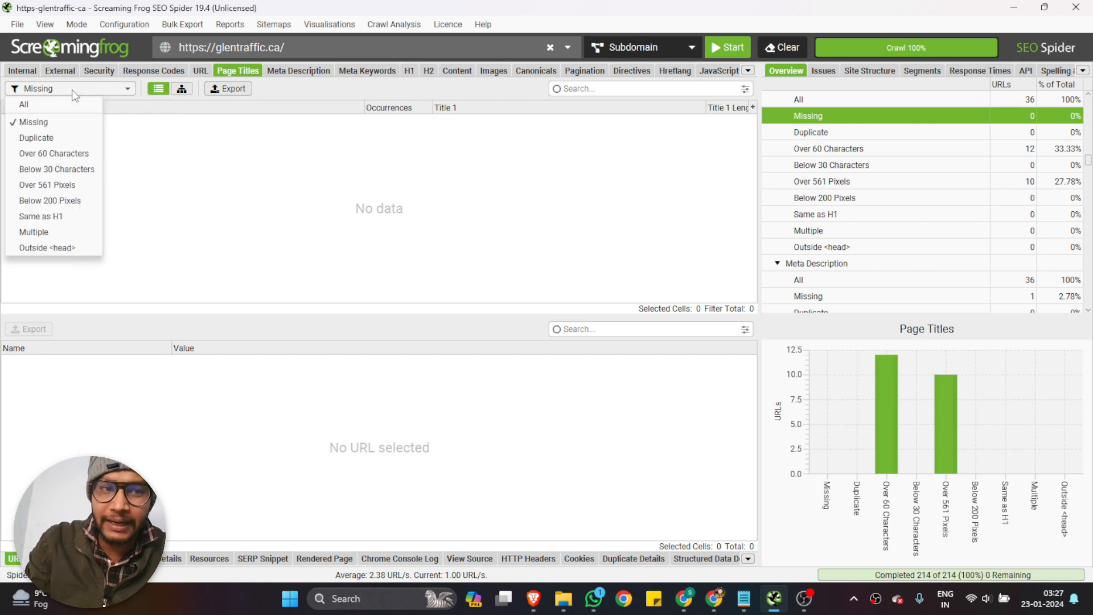
left_click(37, 137)
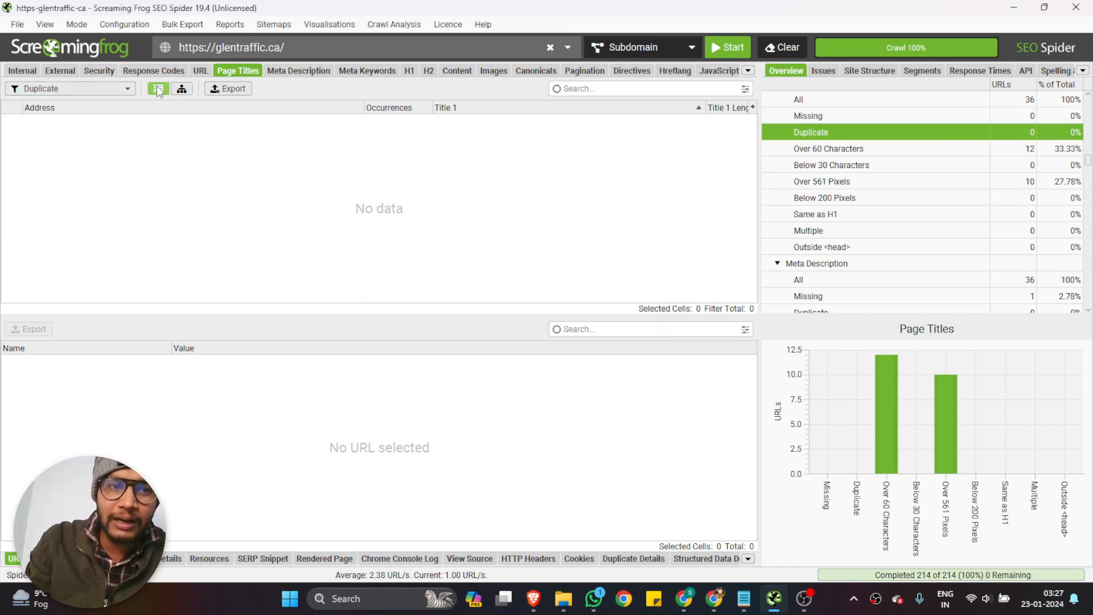
Filter the page titles by Over 60 Characters and highlight the listed addresses and their titles for review
left_click(116, 89)
left_click(70, 153)
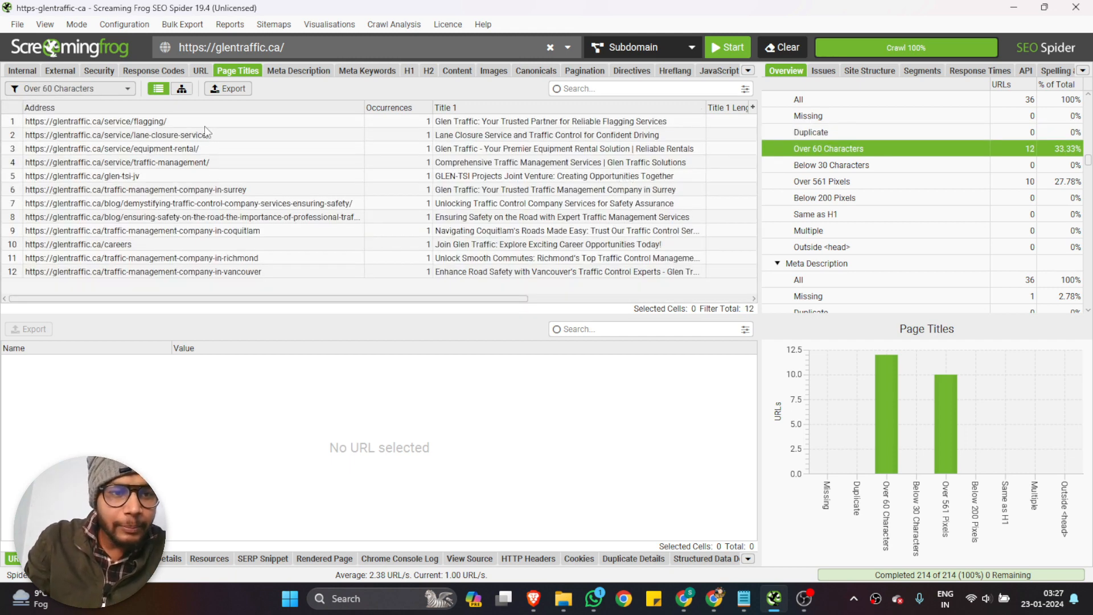
left_click_drag(204, 124, 215, 284)
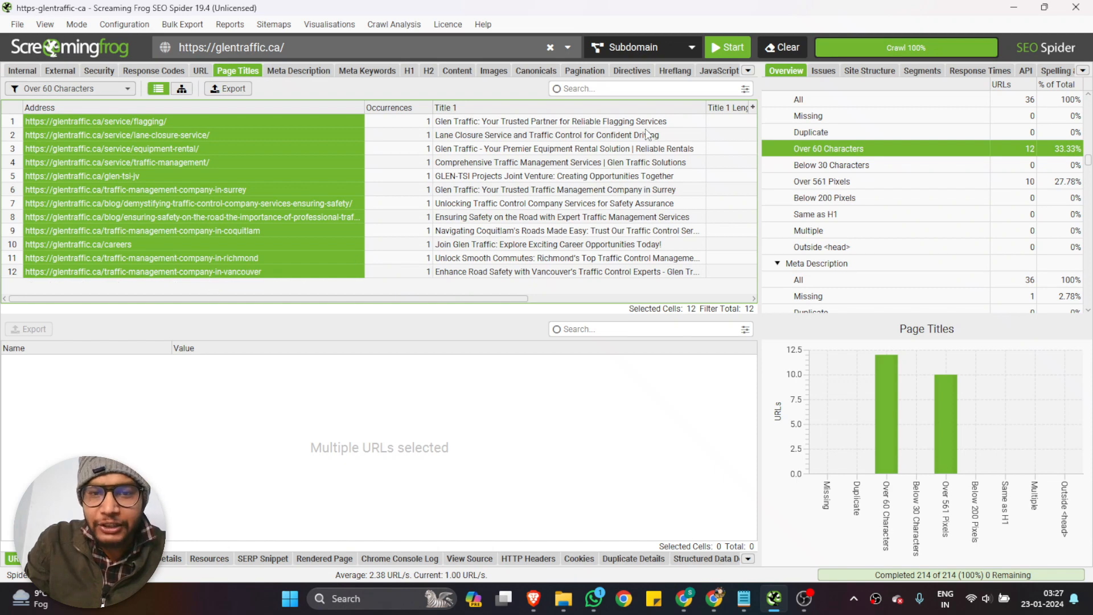
left_click_drag(640, 124, 640, 264)
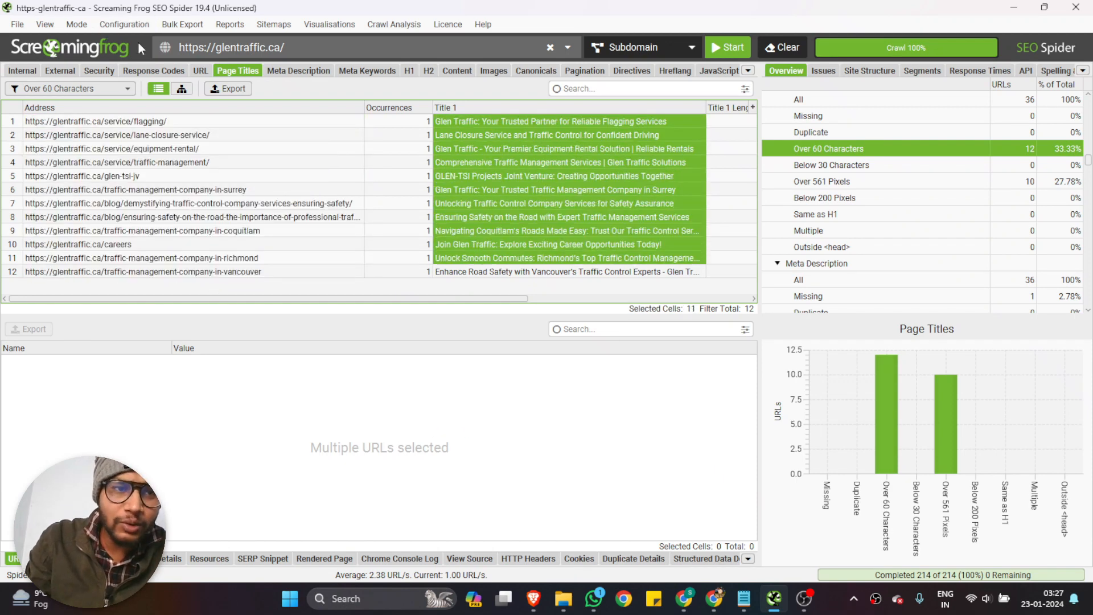
Check the page titles with the Below 30 Characters, Over 561 Pixels and Same as H1 filters
left_click(98, 89)
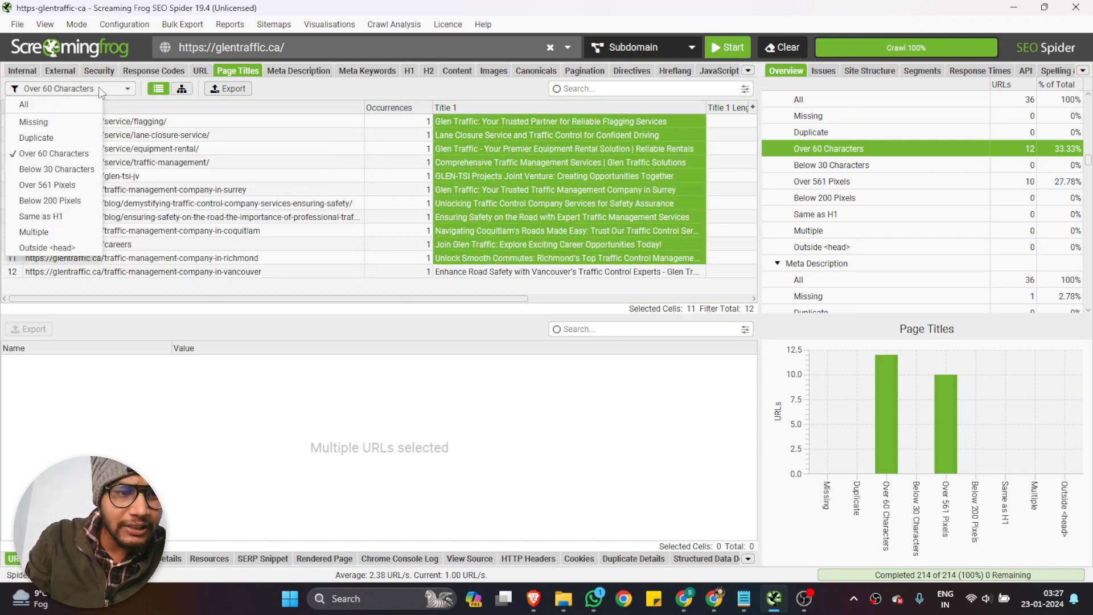
left_click(72, 171)
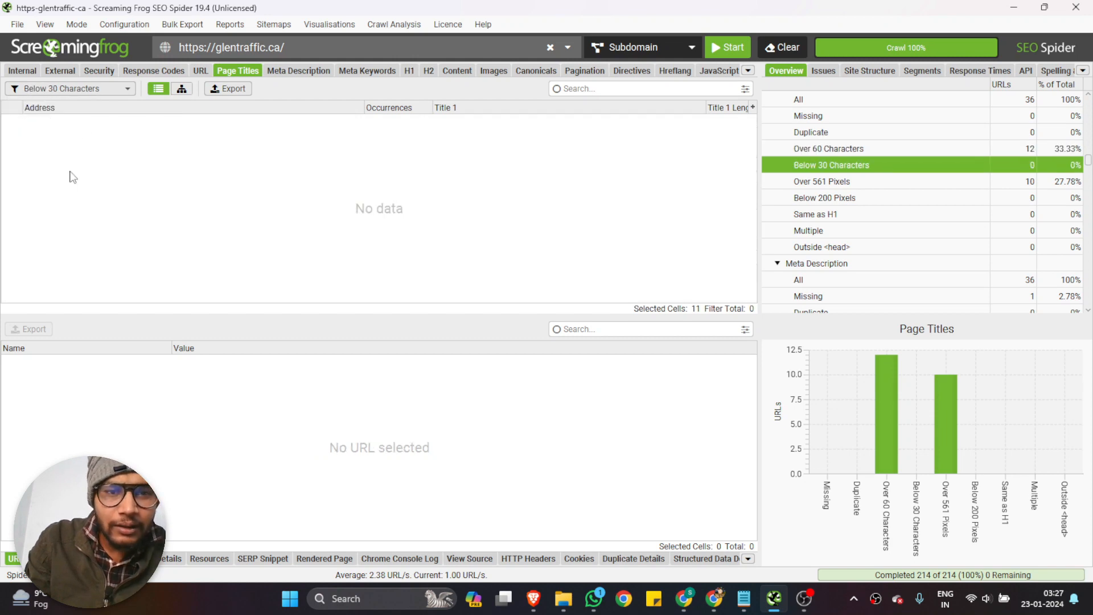
left_click(85, 88)
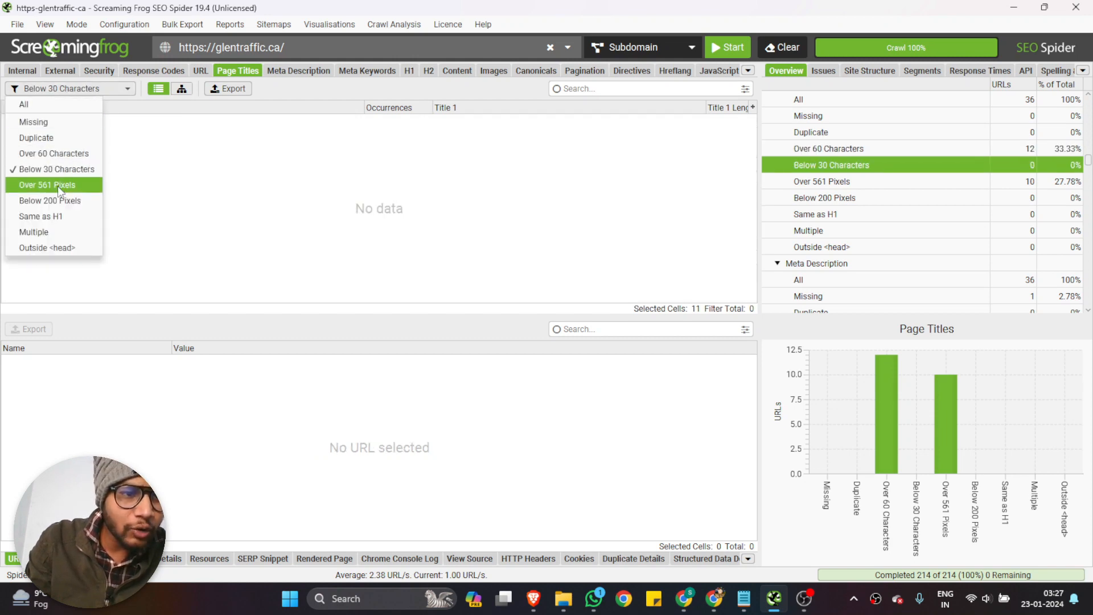
left_click(57, 186)
left_click(74, 89)
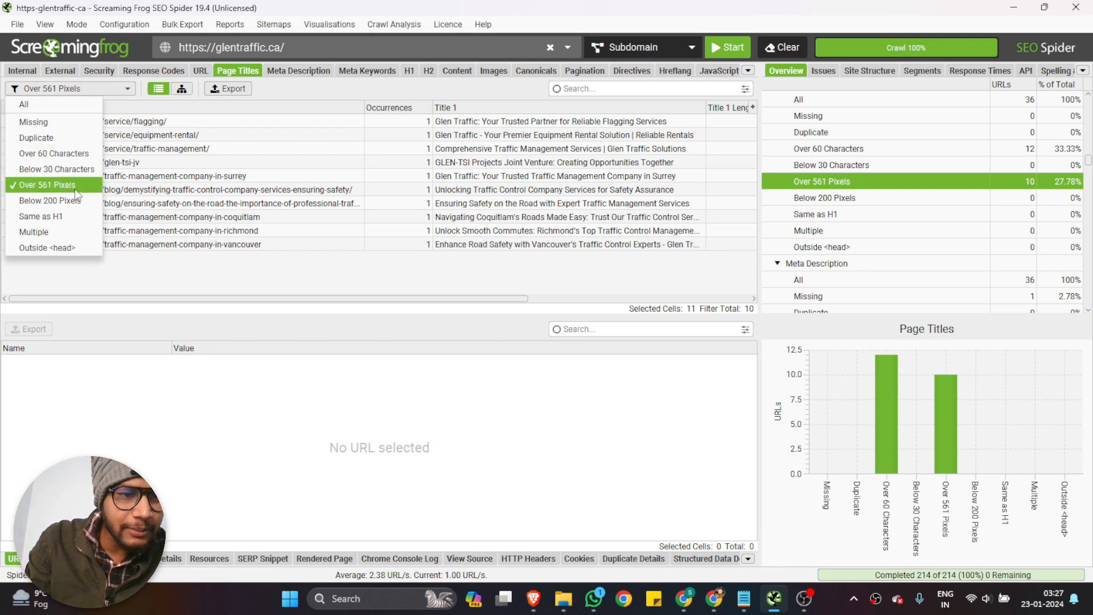
left_click(60, 220)
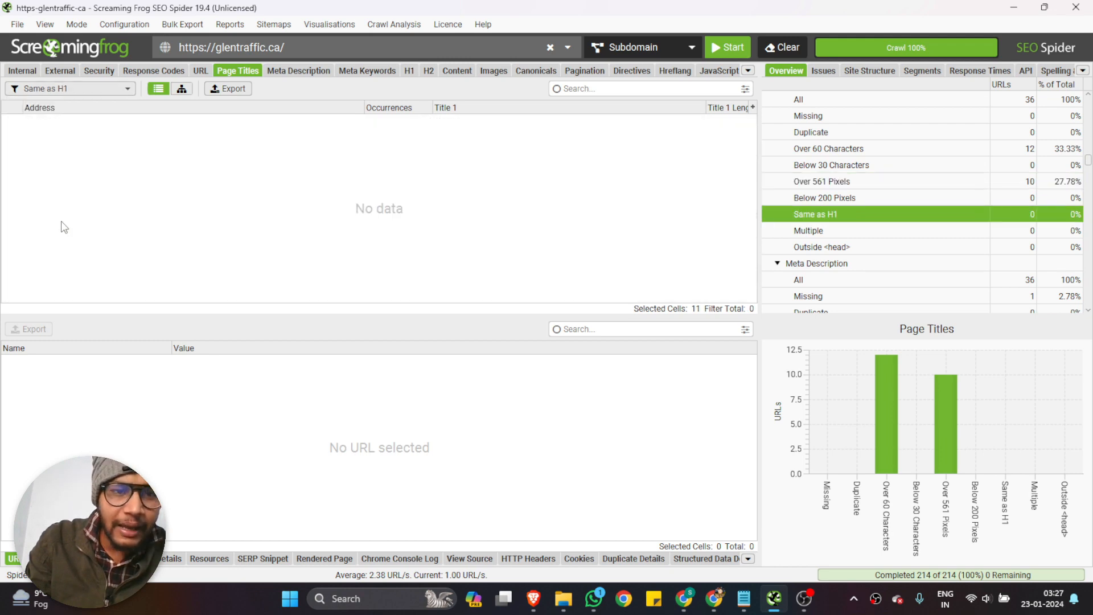
Show the meta description report and filter it by Missing and by Duplicate
left_click(304, 71)
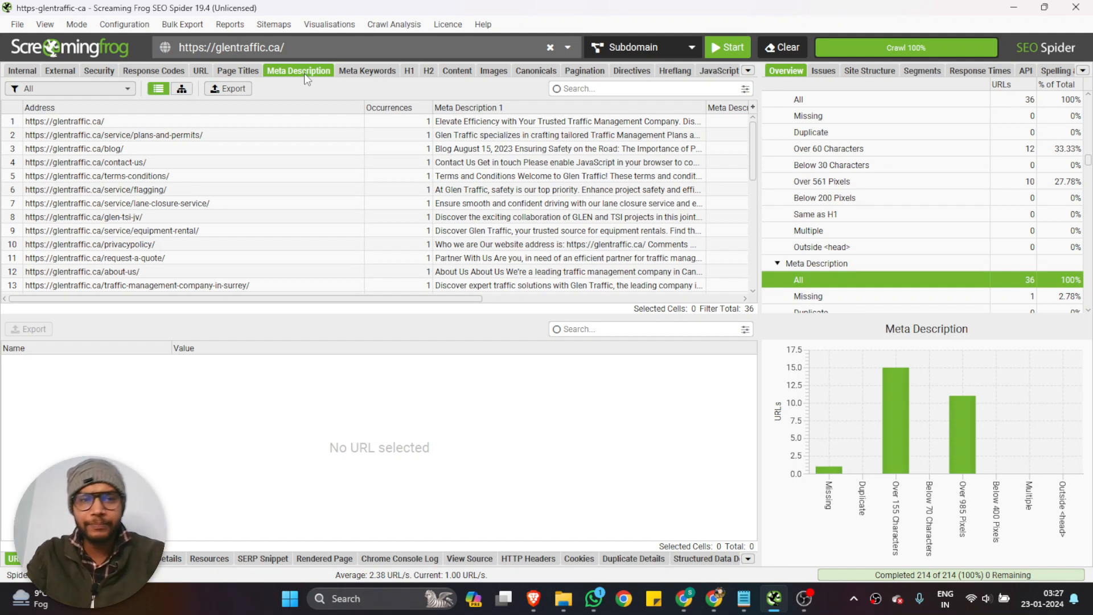
left_click(88, 88)
left_click(166, 91)
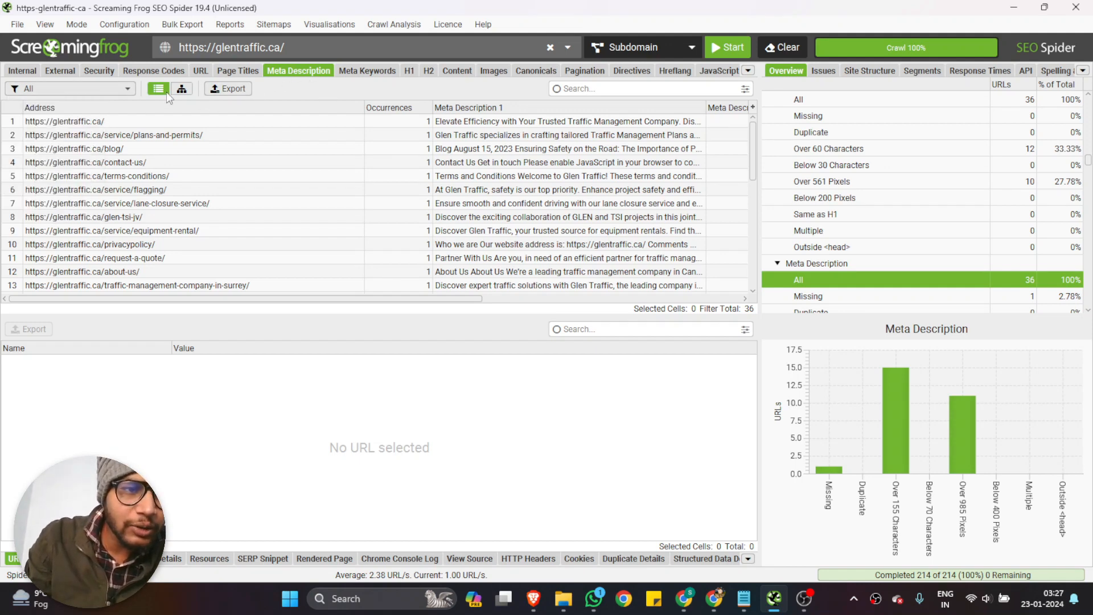
left_click(51, 88)
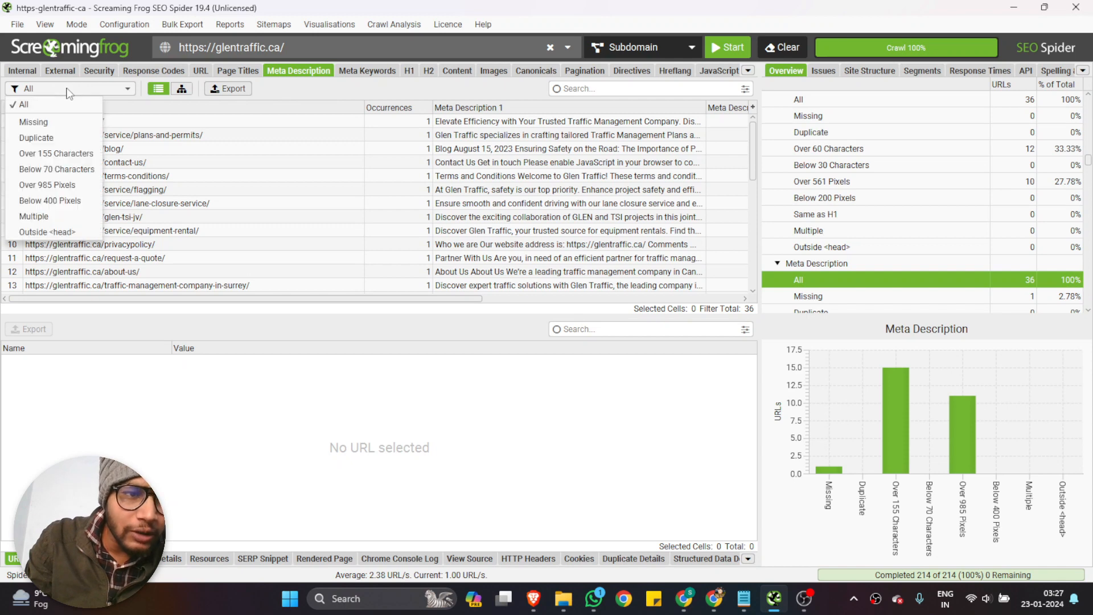
left_click(40, 123)
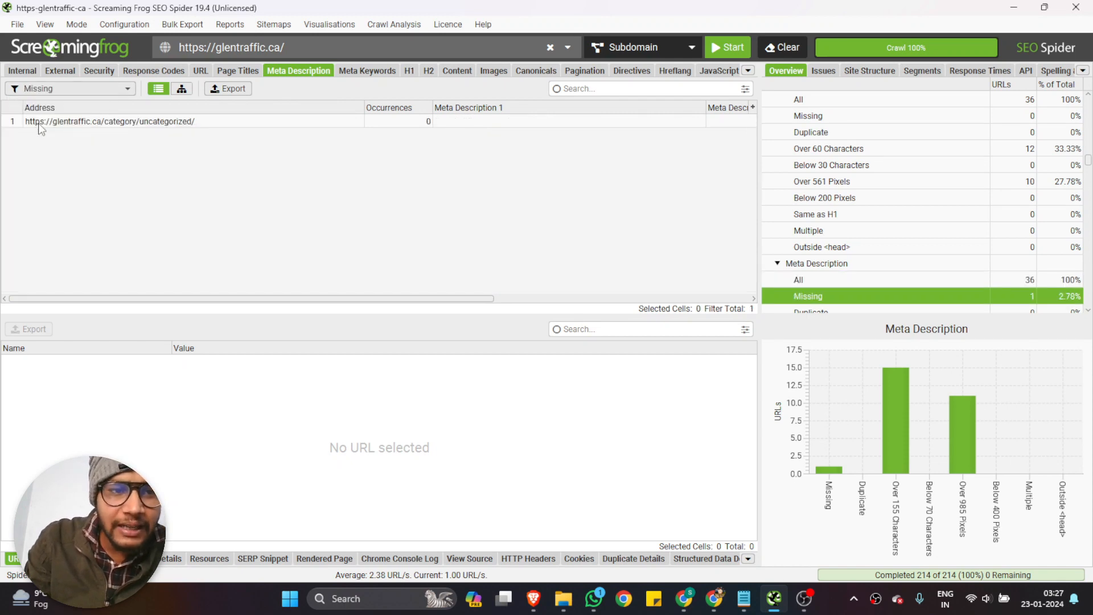
left_click(62, 88)
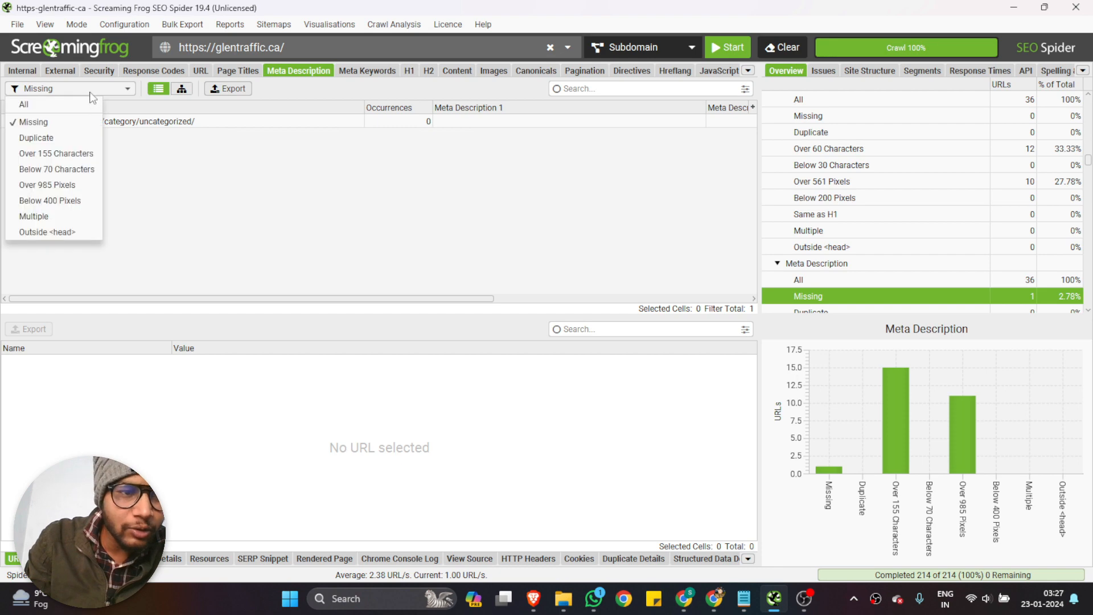
left_click(64, 139)
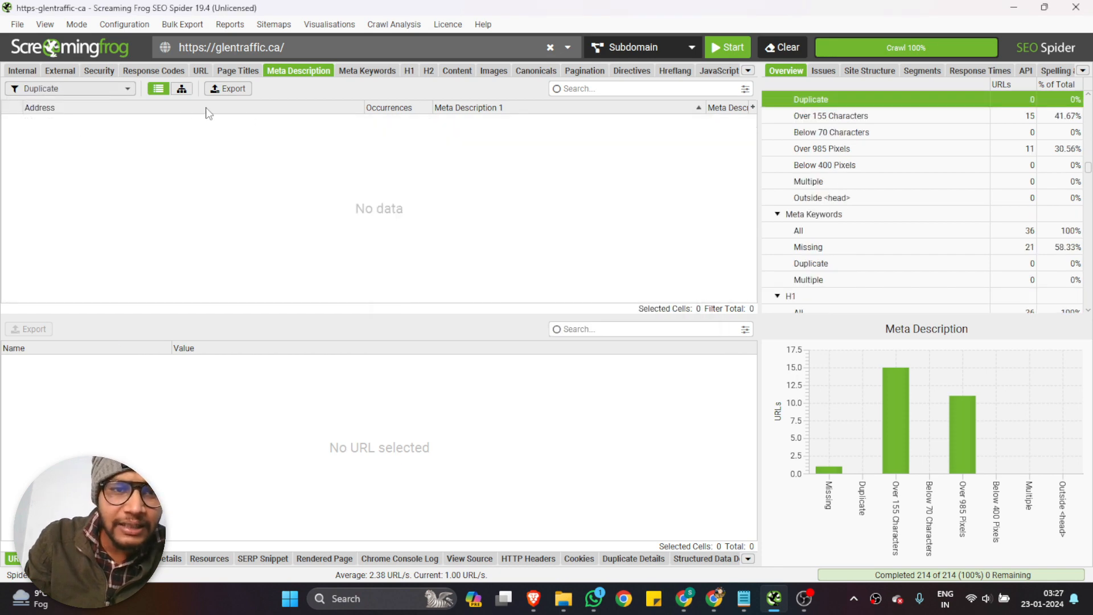
Filter the meta descriptions by Over 155 Characters and examine the description length column
left_click(83, 89)
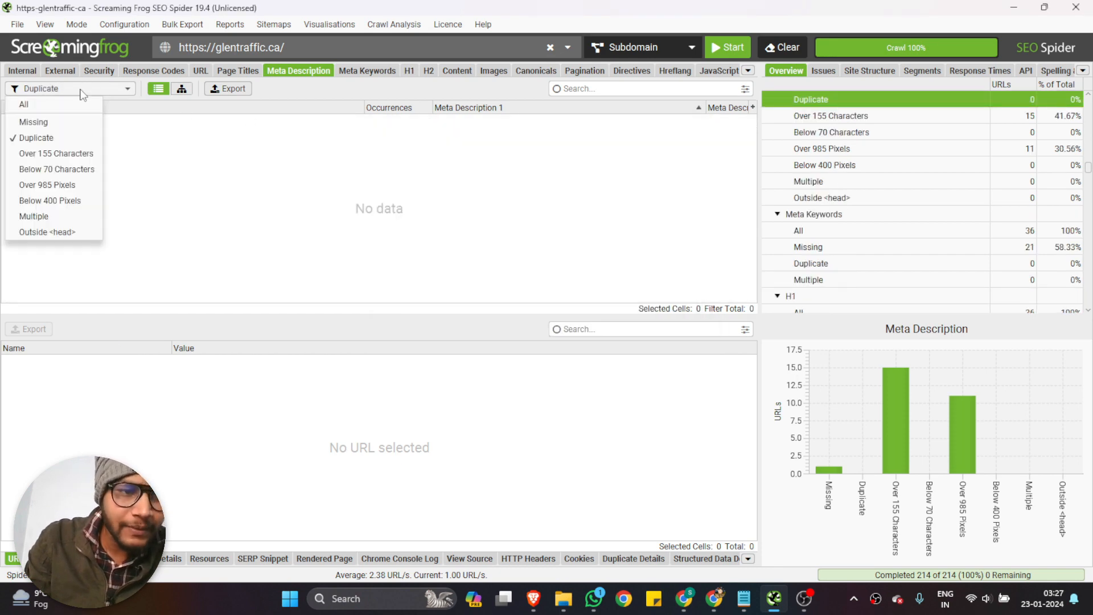
left_click(80, 154)
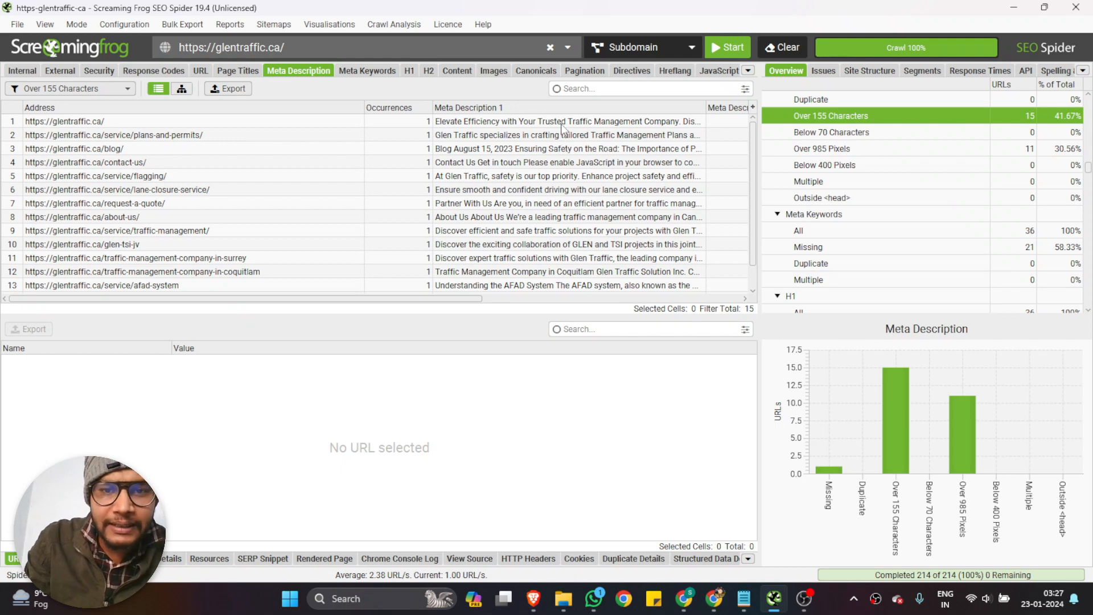
scroll(565, 151, "right", 2)
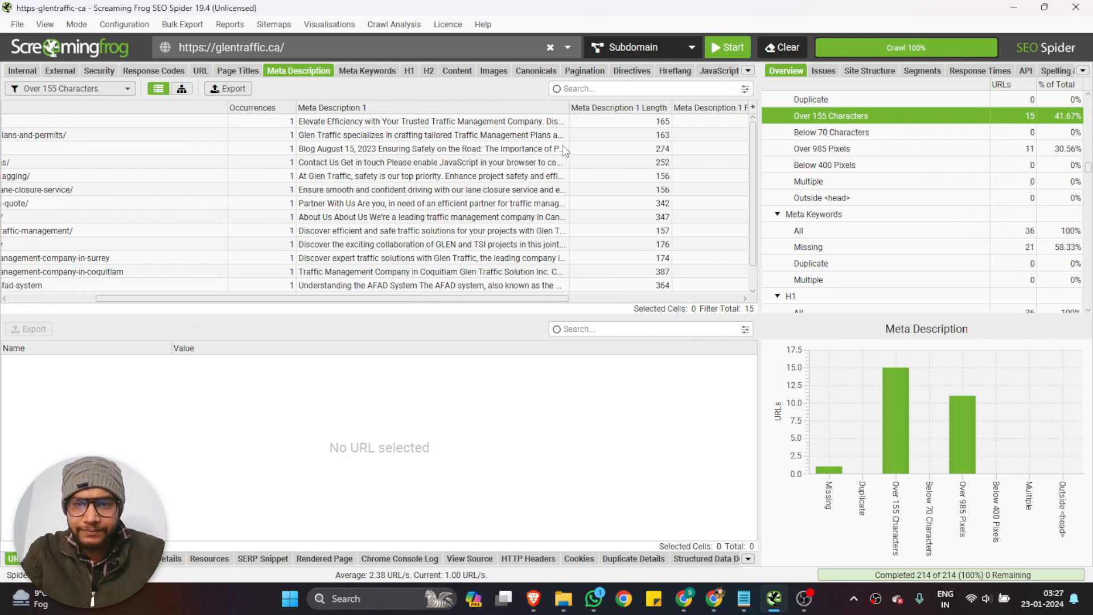
Inspect the overlong meta descriptions of the contact, request-a-quote and Coquitlam pages, and select the Coquitlam page's address in its details
left_click(94, 89)
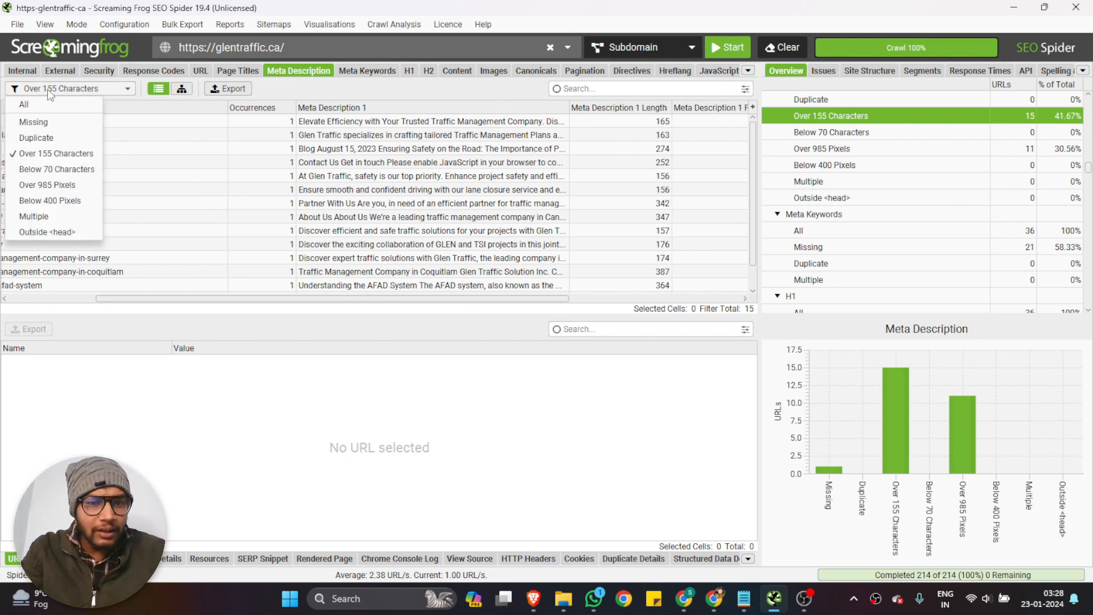
left_click(483, 164)
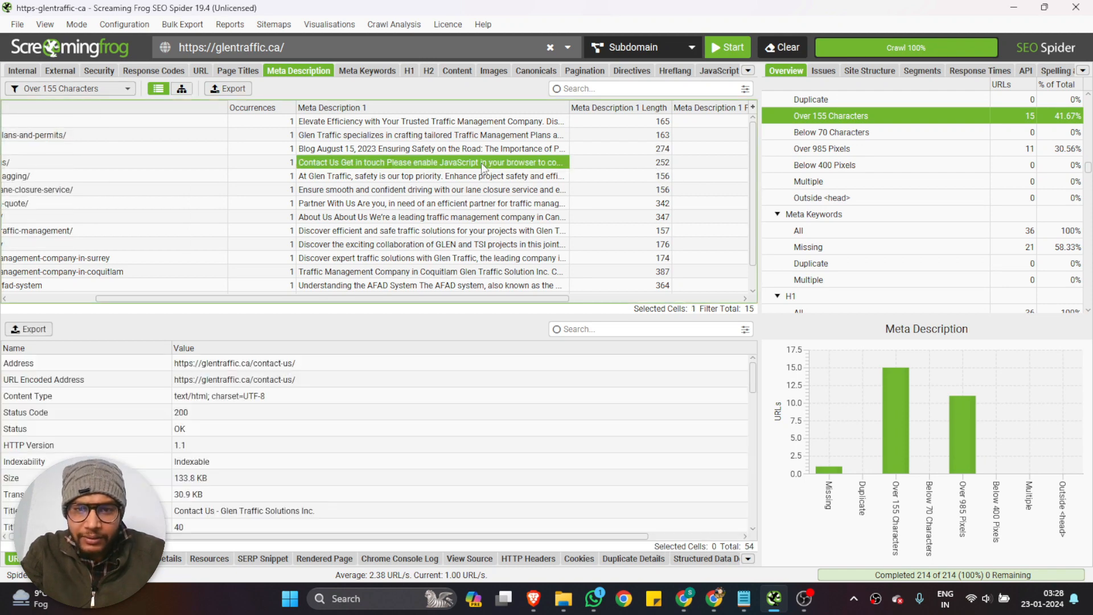
left_click(515, 207)
left_click(514, 274)
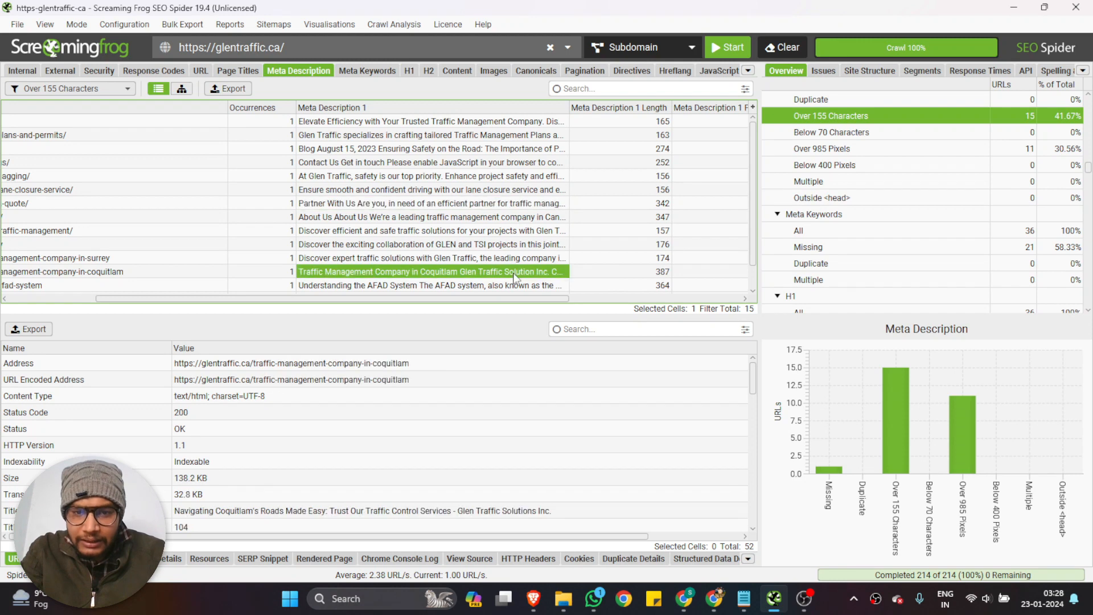
left_click(94, 89)
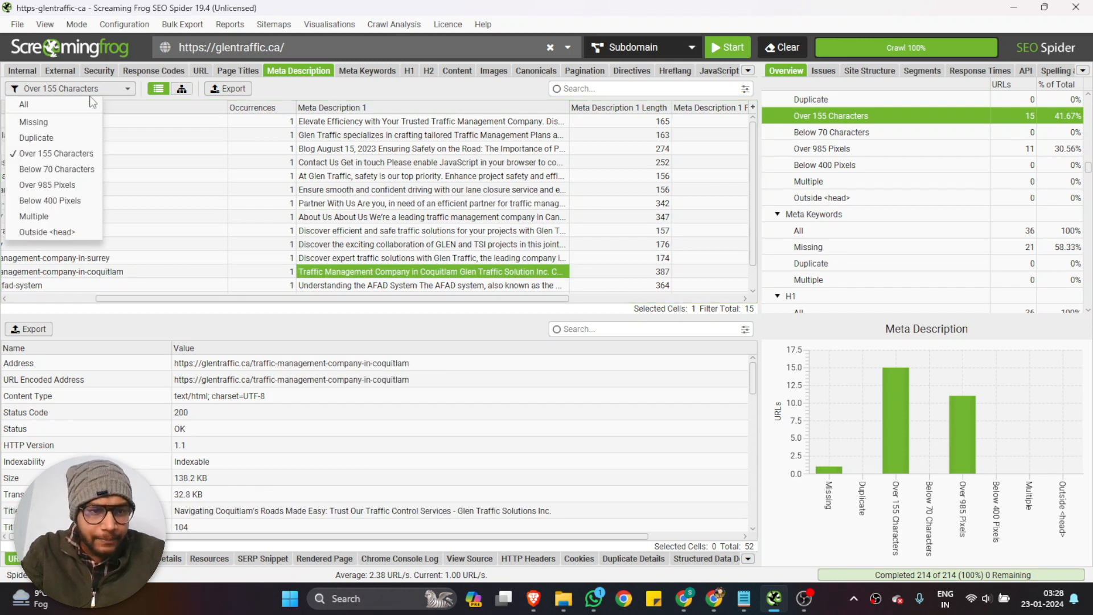
left_click(430, 83)
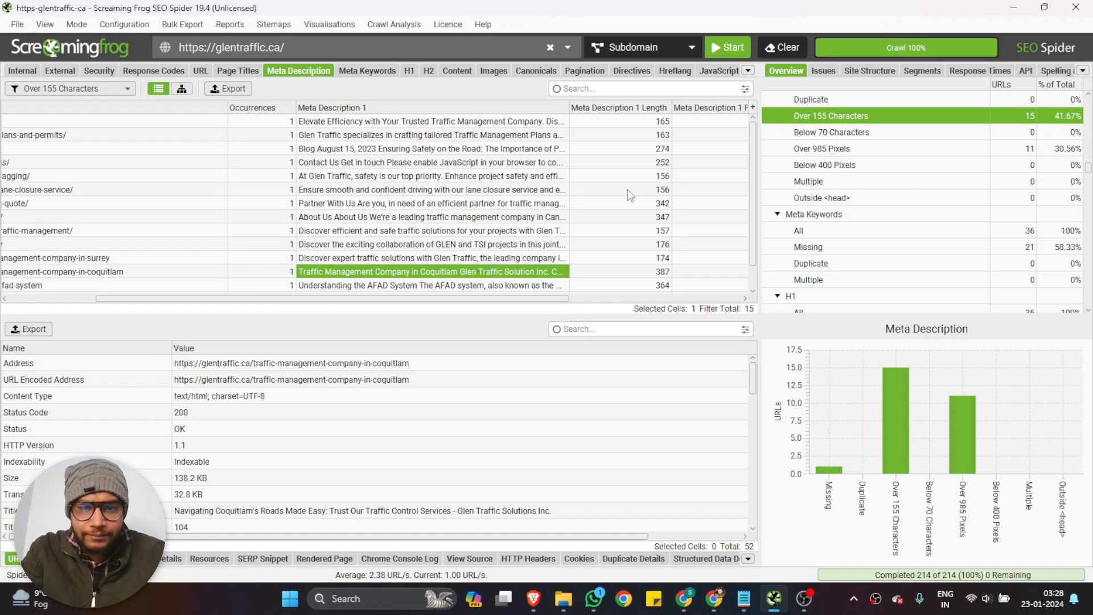
left_click(416, 366)
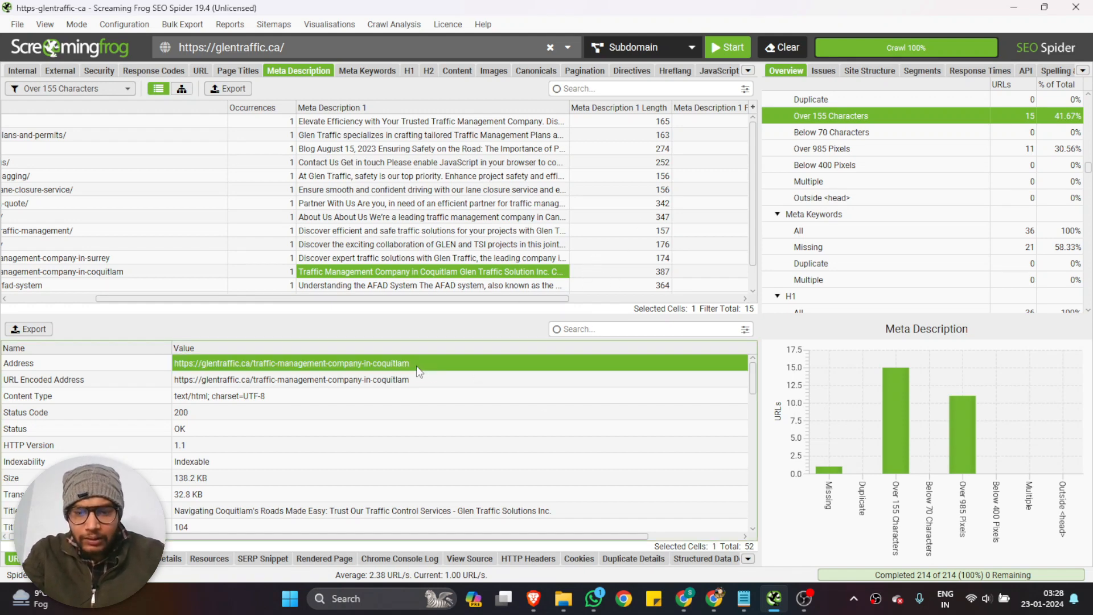
Switch to the Technical Issue spreadsheet in Chrome and open the end of the Meta Title & Description sheet's URL list
left_click(685, 598)
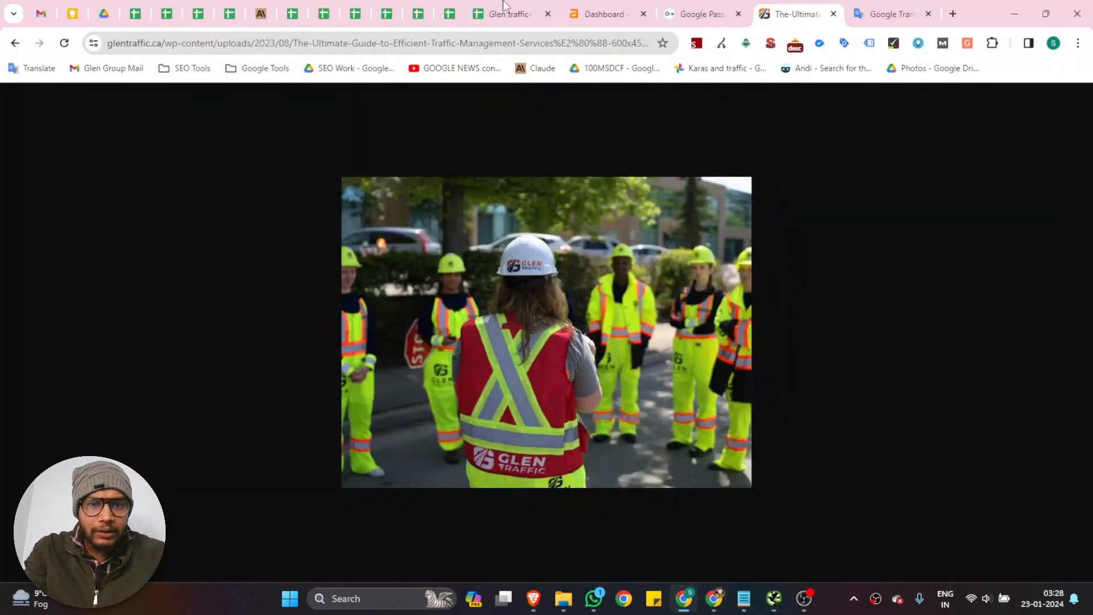
left_click(503, 7)
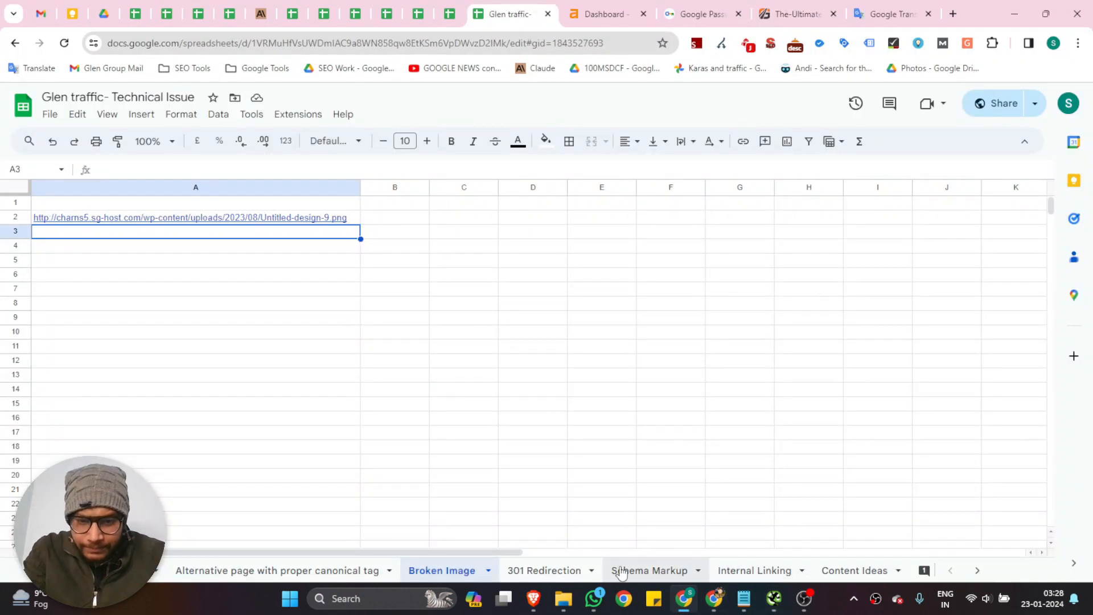
scroll(626, 571, "down", 2)
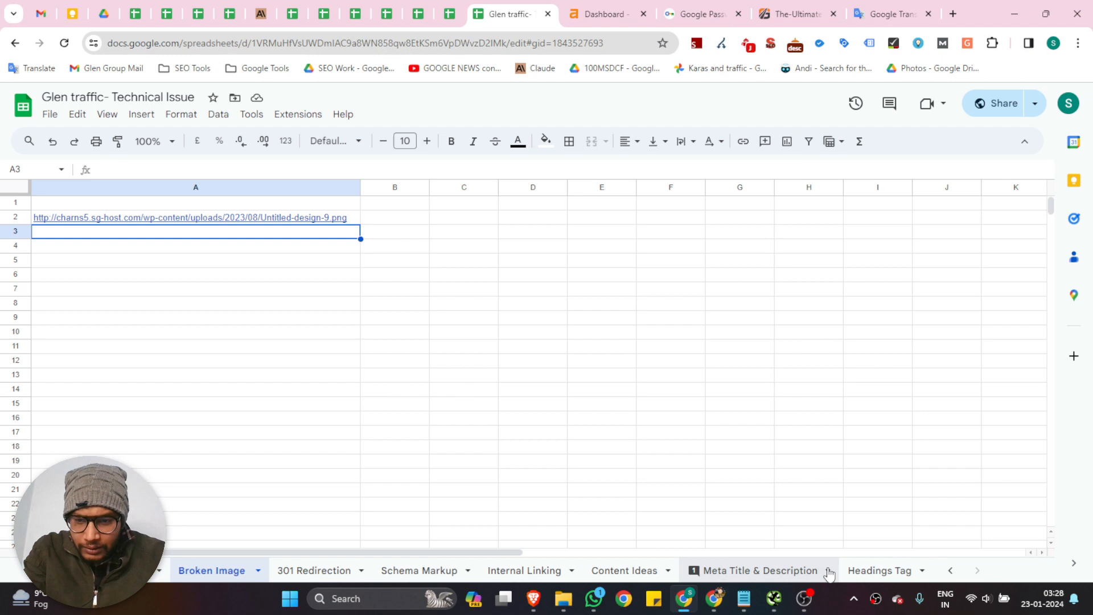
left_click(759, 571)
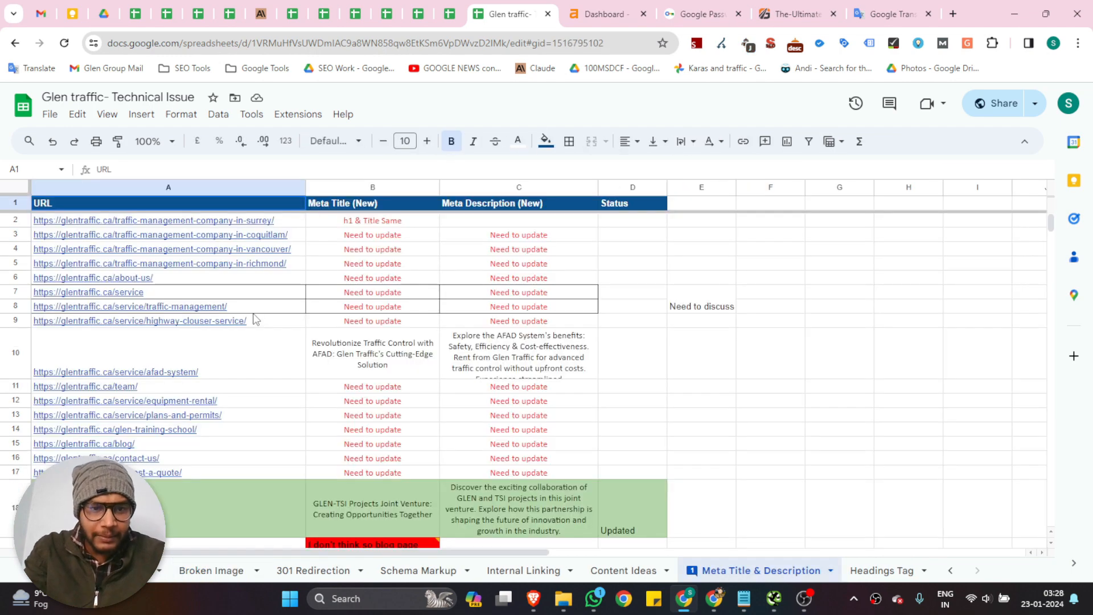
scroll(254, 320, "down", 8)
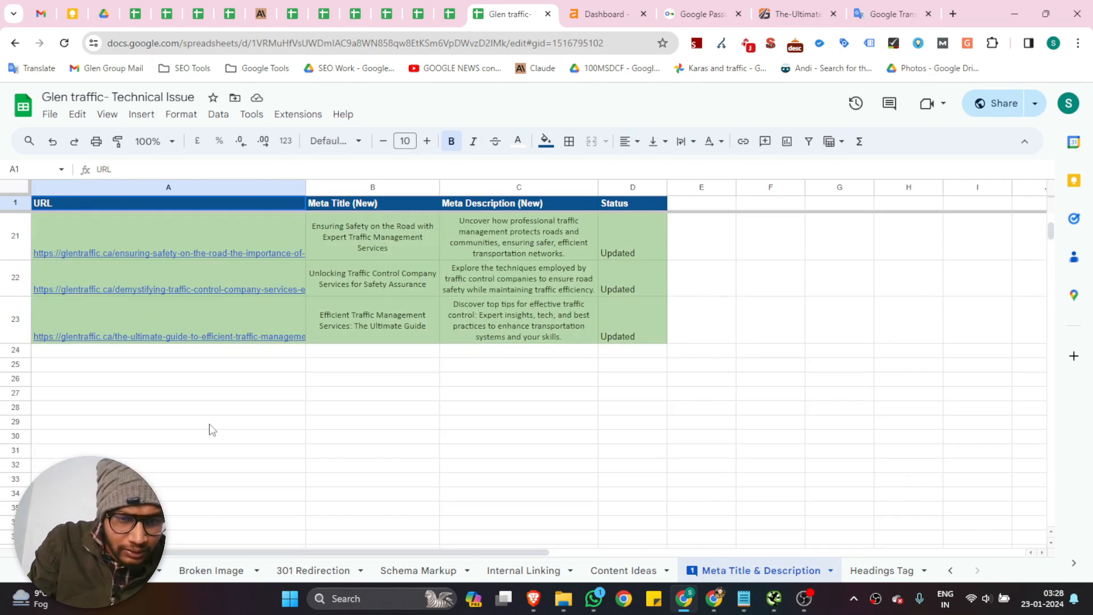
Widen the URL column and paste the copied Coquitlam page address into cell A24
left_click(375, 368)
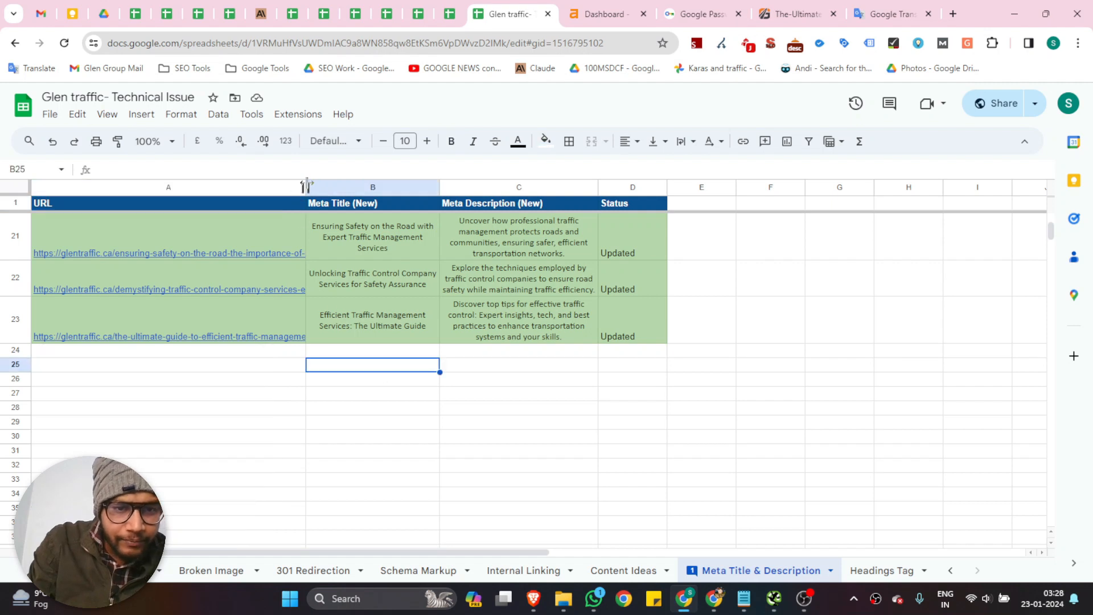
left_click_drag(306, 185, 389, 187)
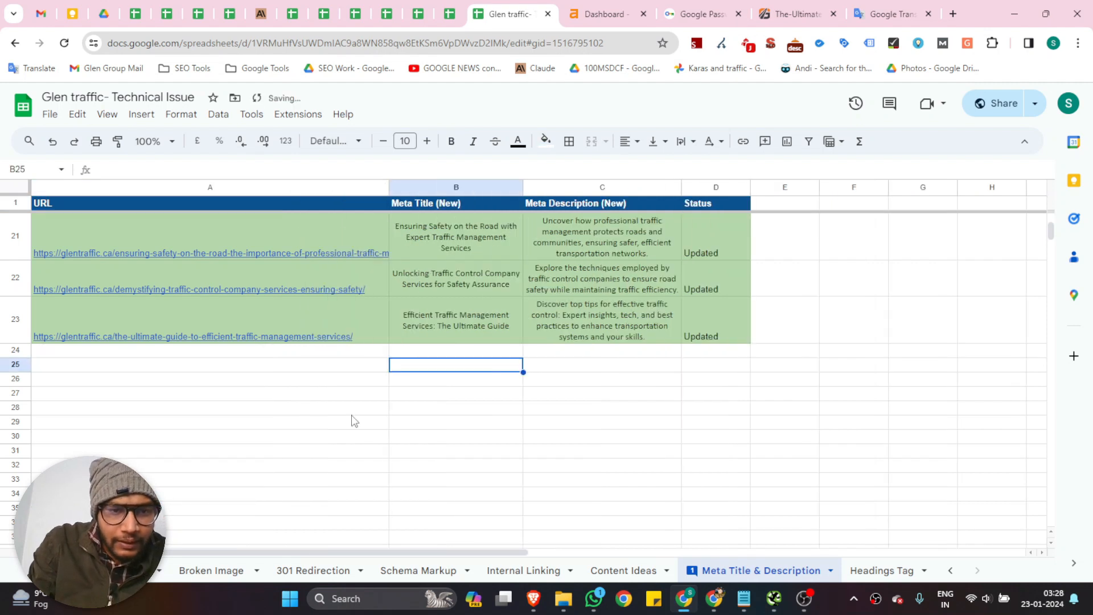
left_click(145, 356)
type("https://glentraffic.ca/traffic-management-company-in-coquitlam")
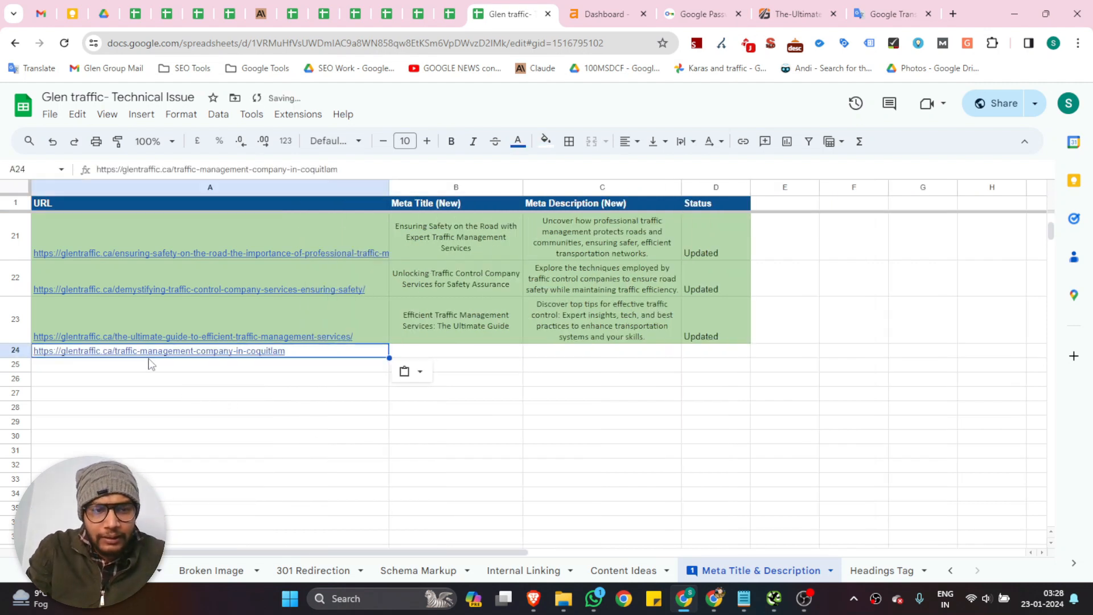
Switch to Screaming Frog, reapply the Over 155 Characters meta description filter and select the Coquitlam page's address
left_click(775, 604)
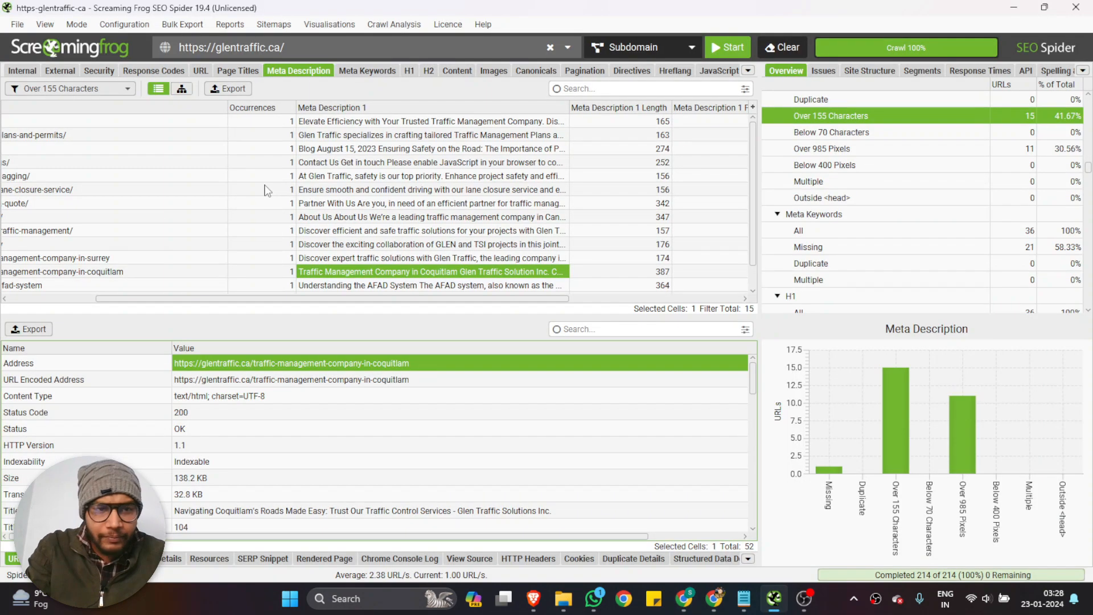
left_click(98, 88)
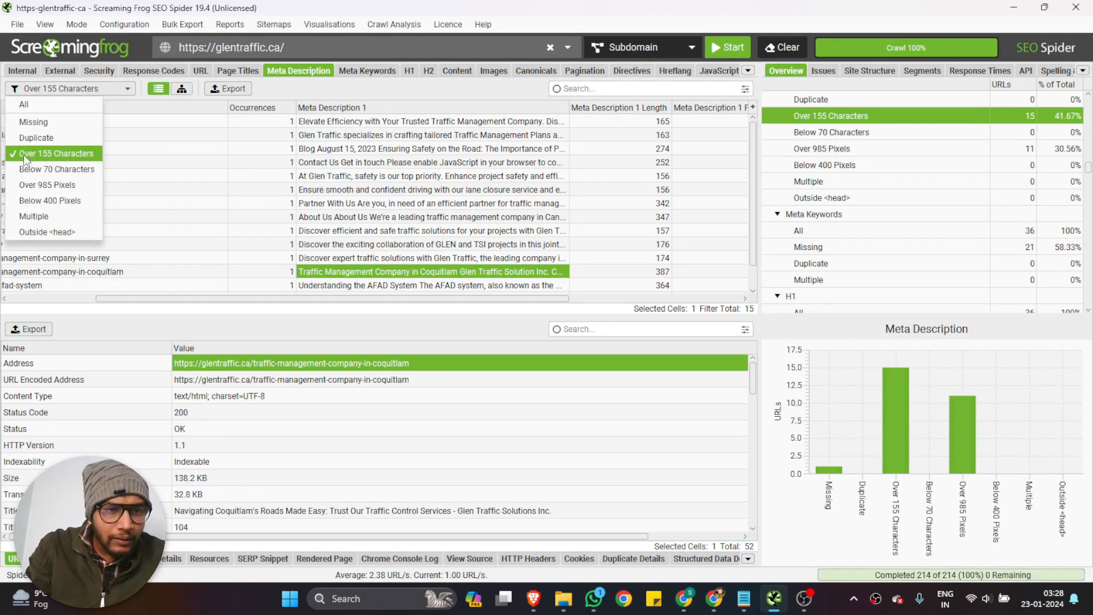
left_click(86, 153)
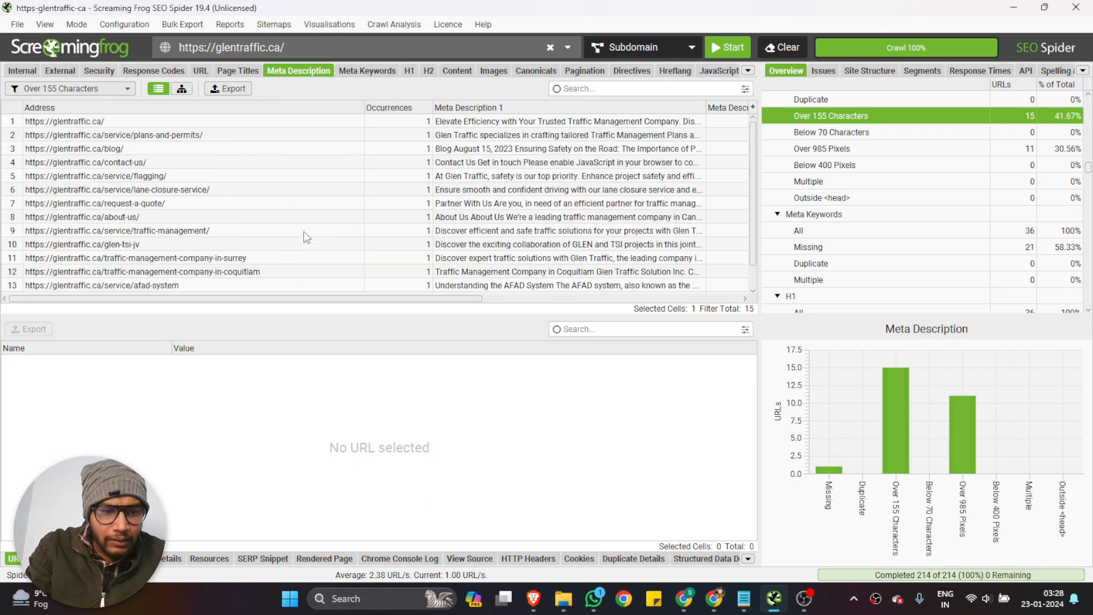
left_click(88, 88)
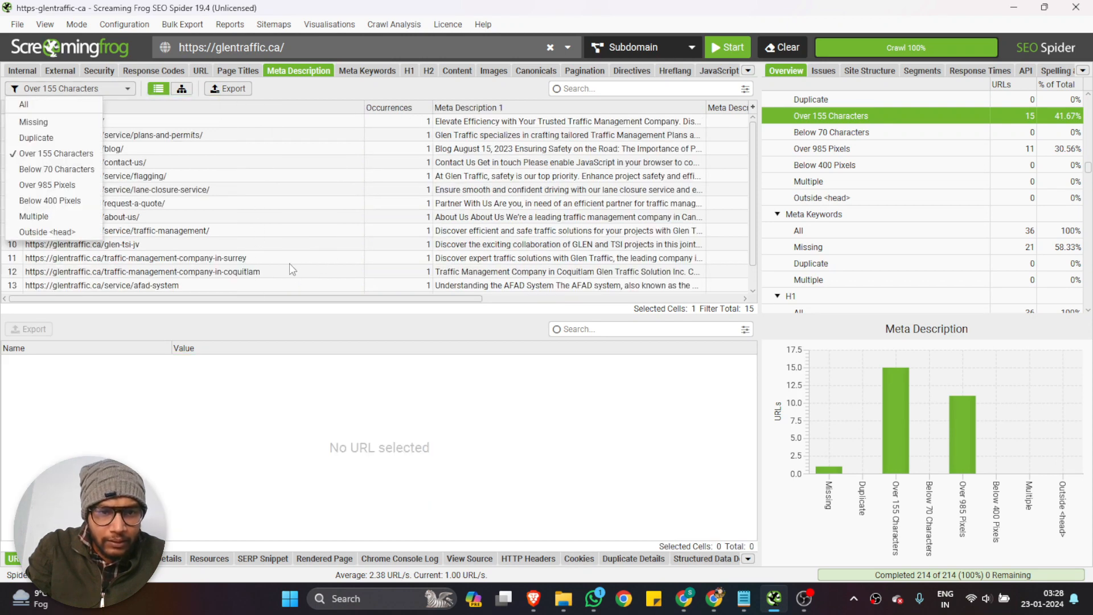
left_click(273, 272)
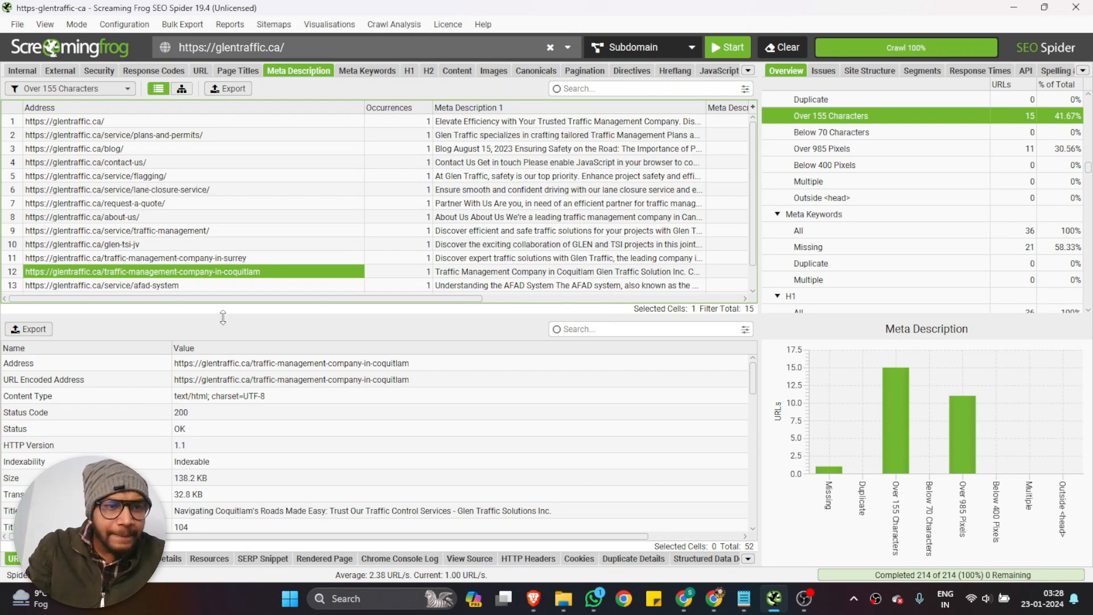
Return to the spreadsheet and enter the note "Over 155 Charestors" in cell B24 beside the Coquitlam address
left_click(684, 598)
left_click(422, 353)
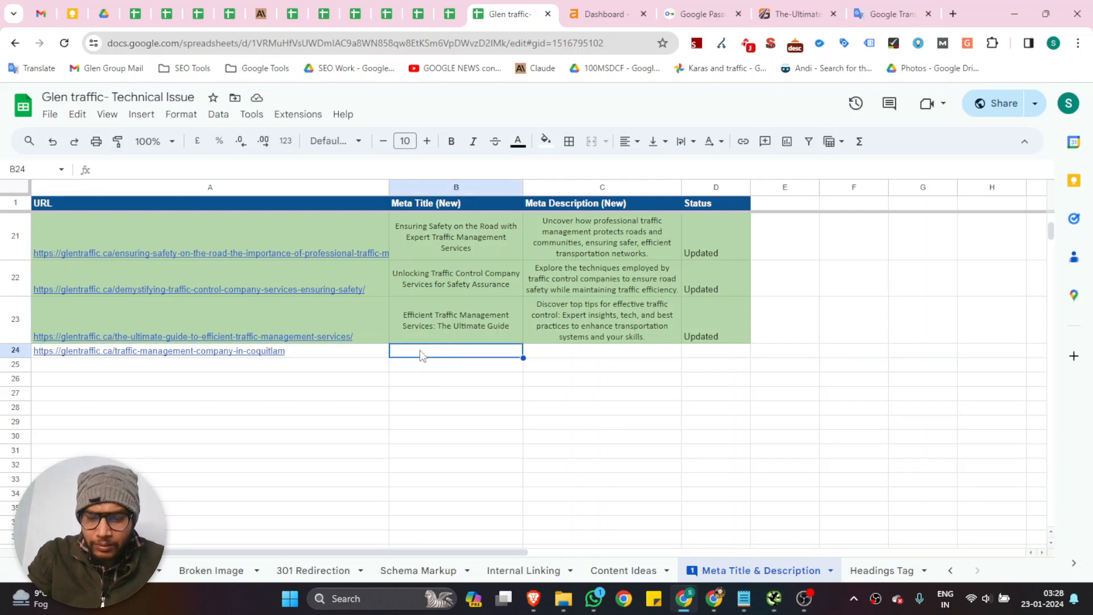
type("Over ")
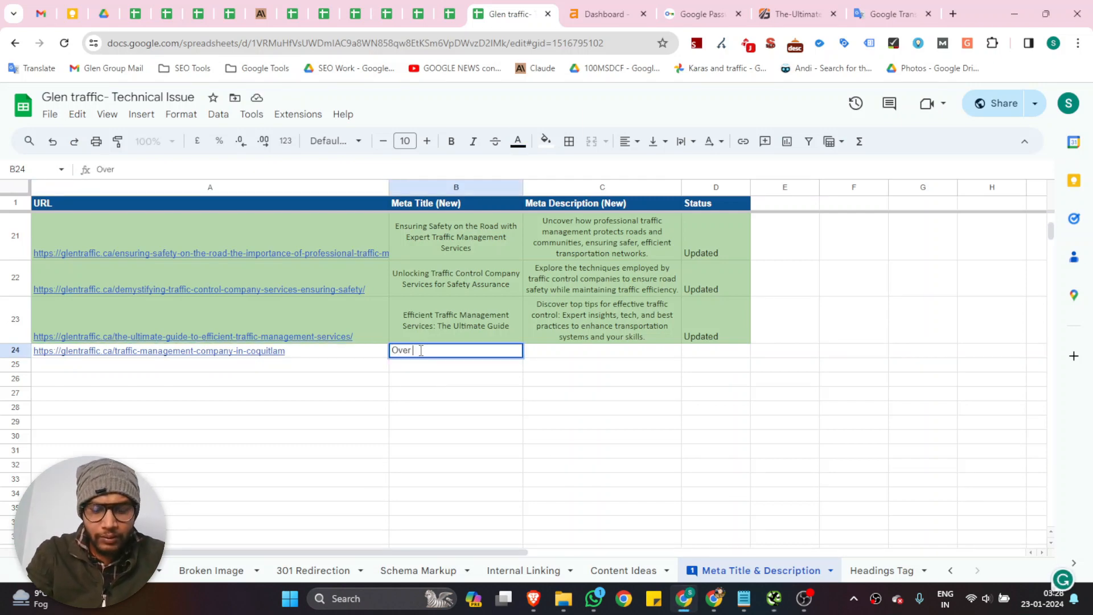
type("155 C")
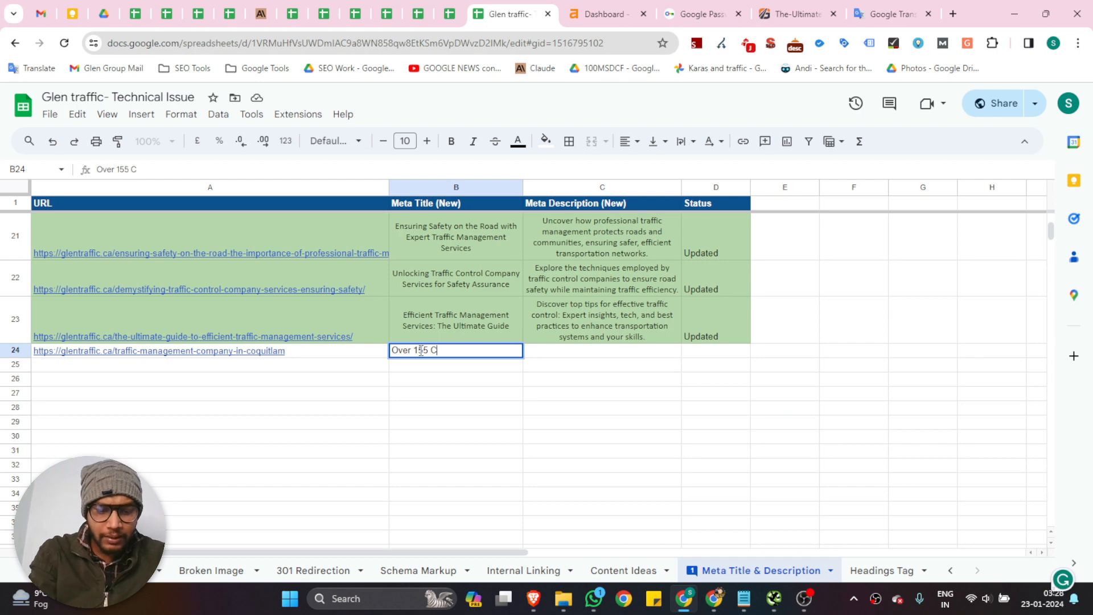
type("harestors")
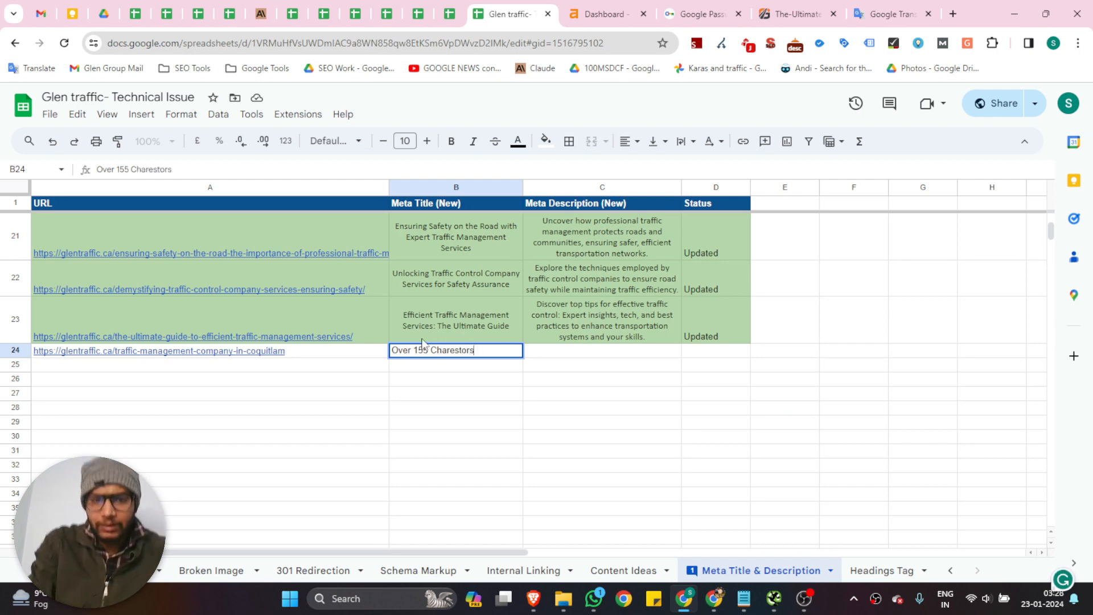
left_click(456, 379)
Switch to Screaming Frog and examine the meta description lengths, including the homepage, plans-and-permits and blog pages
left_click(784, 602)
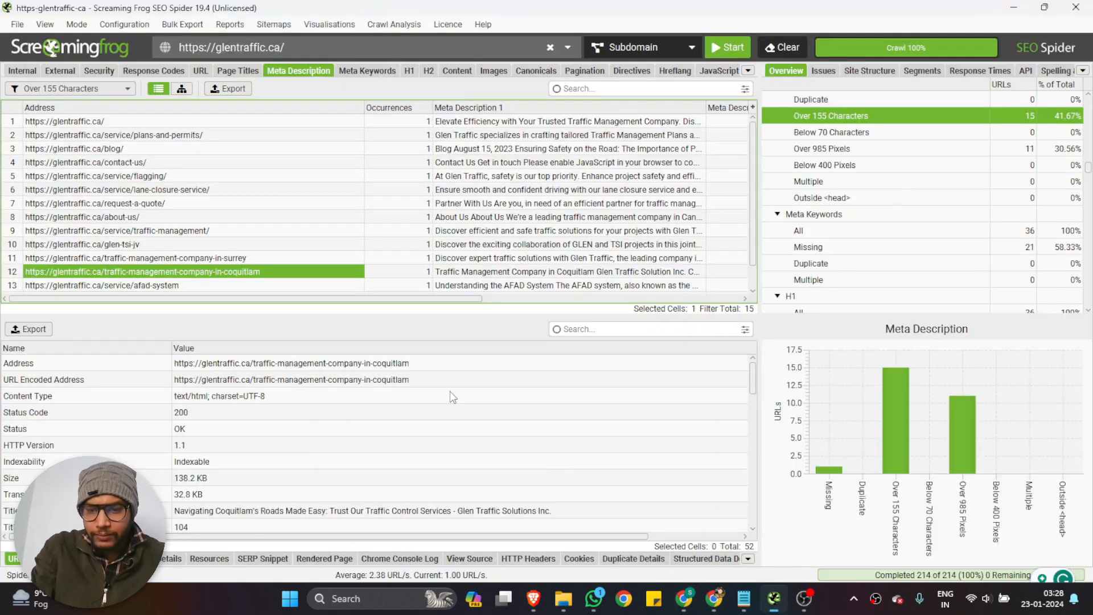
scroll(511, 239, "down", 1)
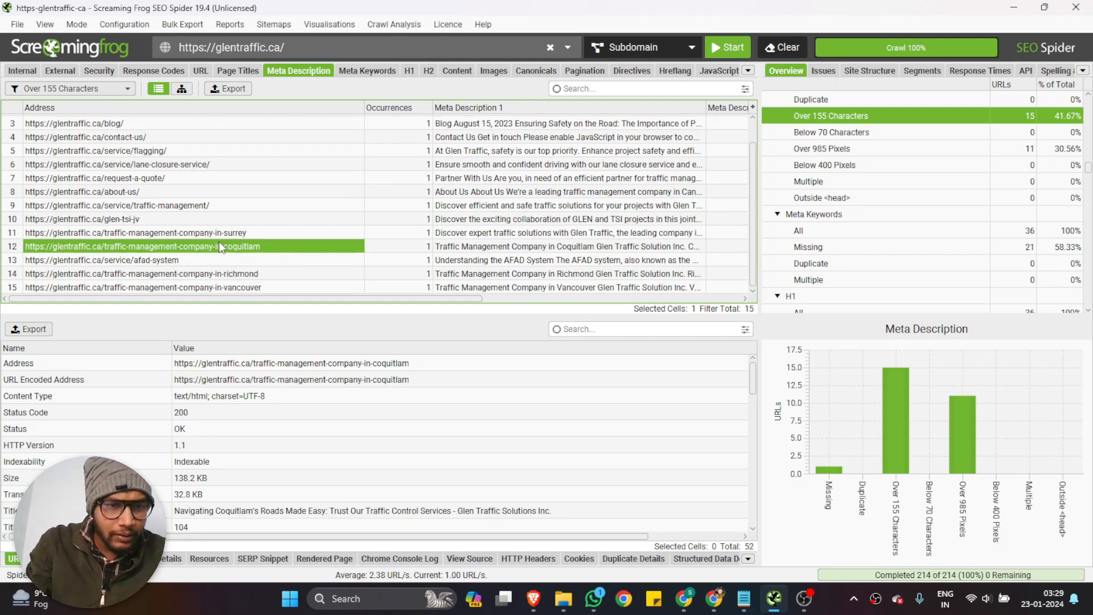
scroll(216, 242, "up", 1)
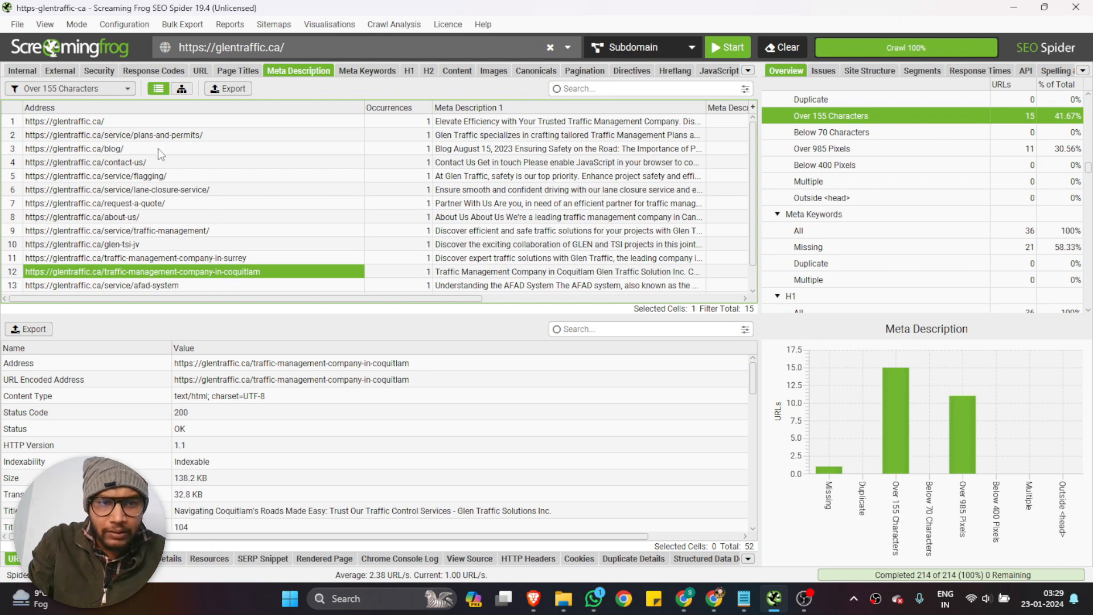
scroll(159, 152, "right", 3)
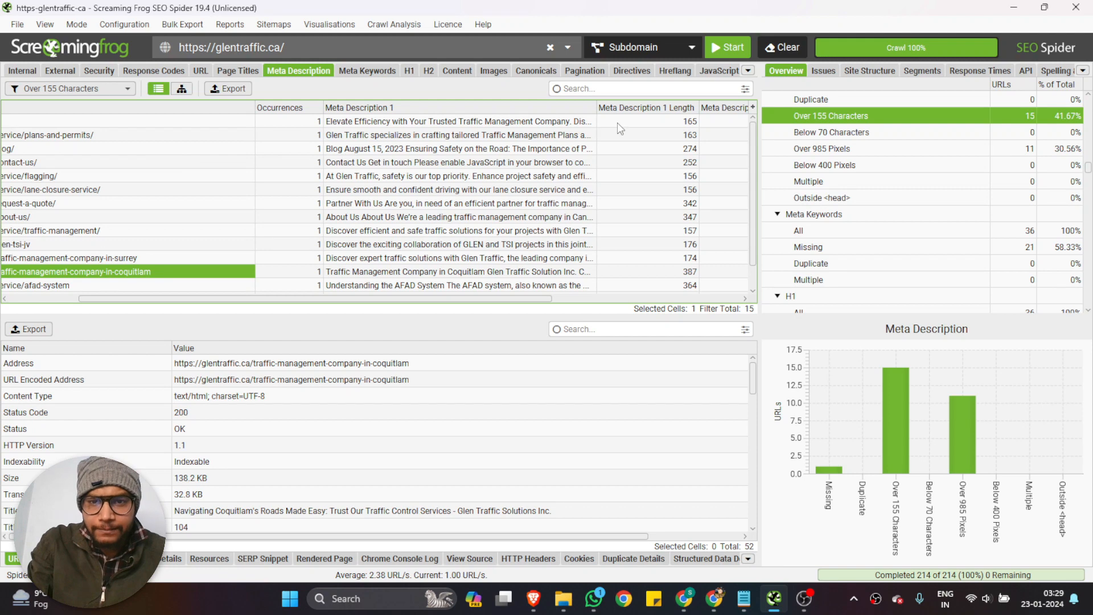
left_click(618, 122)
left_click(620, 132)
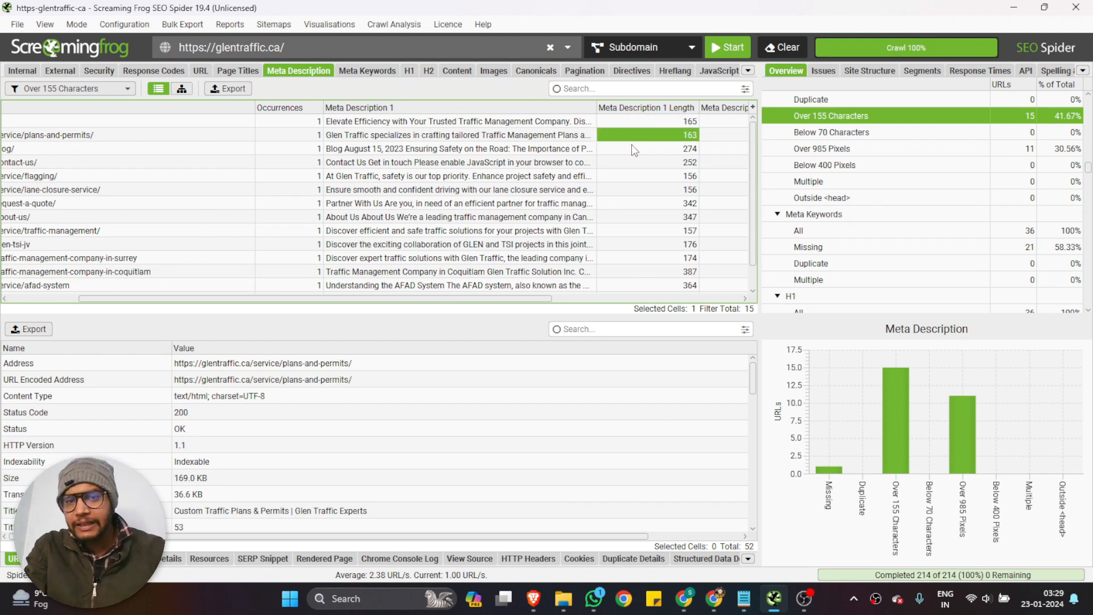
left_click(634, 150)
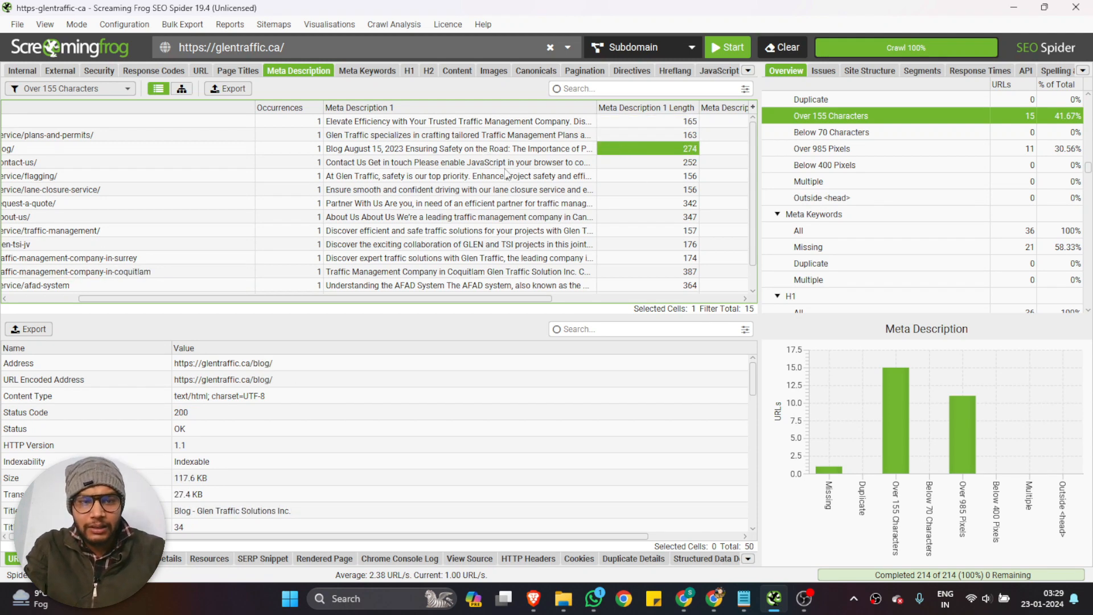
Copy the blog page's address from its URL details into cell A25 of the spreadsheet
left_click(286, 364)
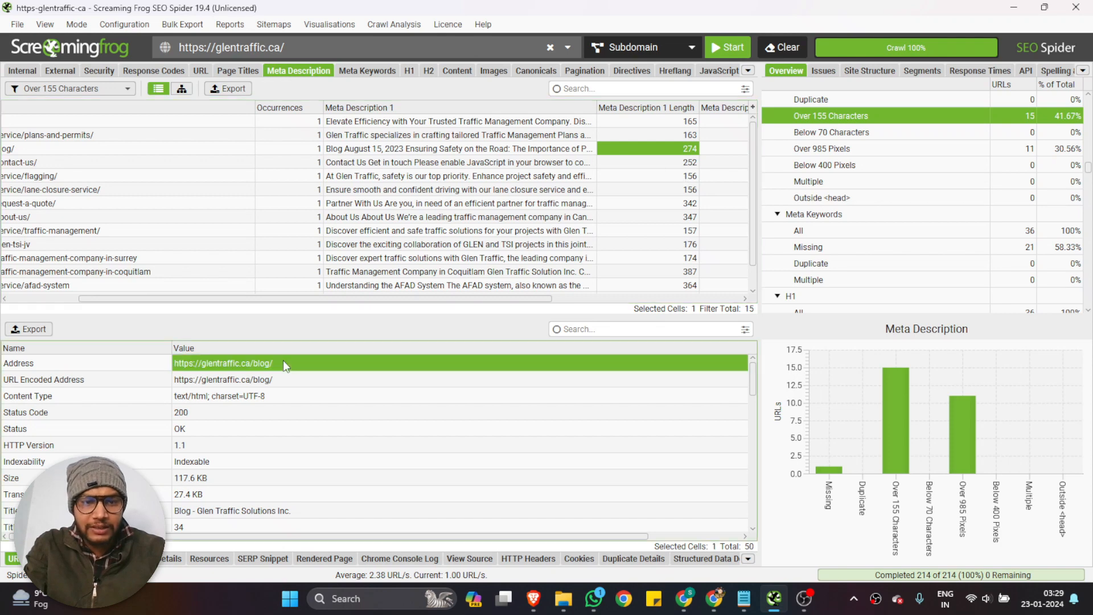
left_click(720, 594)
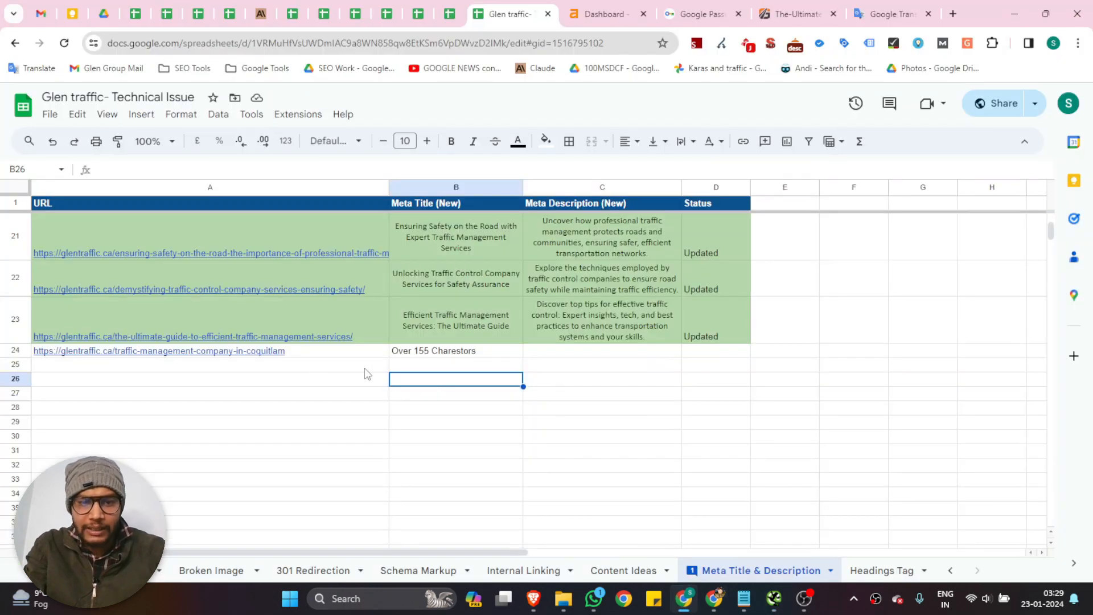
left_click(263, 368)
type("https://glentraffic.ca/blog/")
Move the "Over 155 Charestors" note from B24 to C25 and copy it into C24, under Meta Description (New)
left_click(441, 353)
key("ctrl+c")
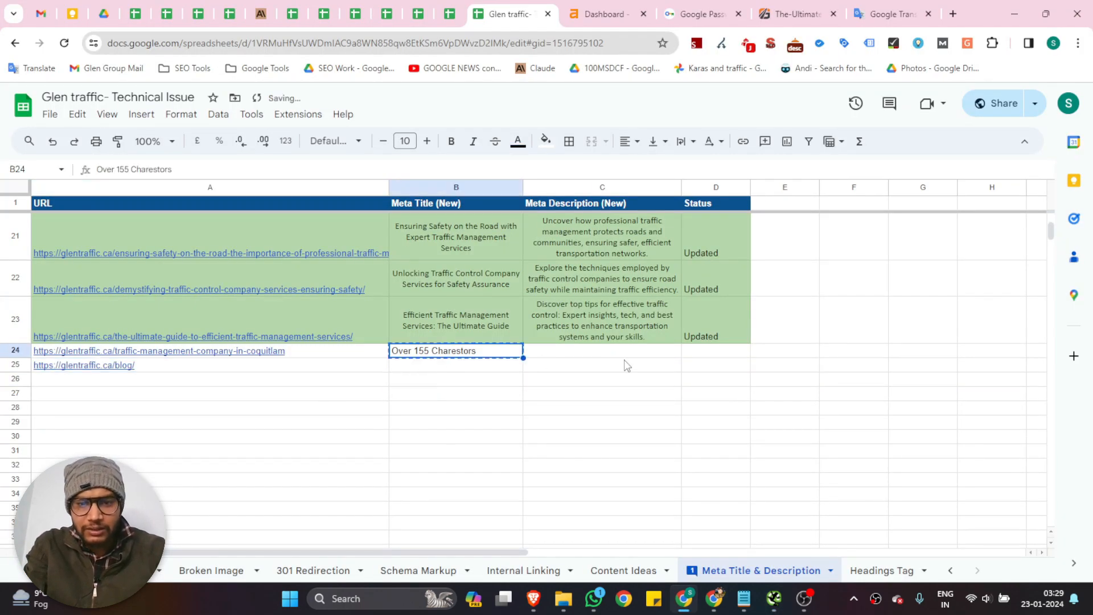
left_click(623, 361)
key("ctrl+v")
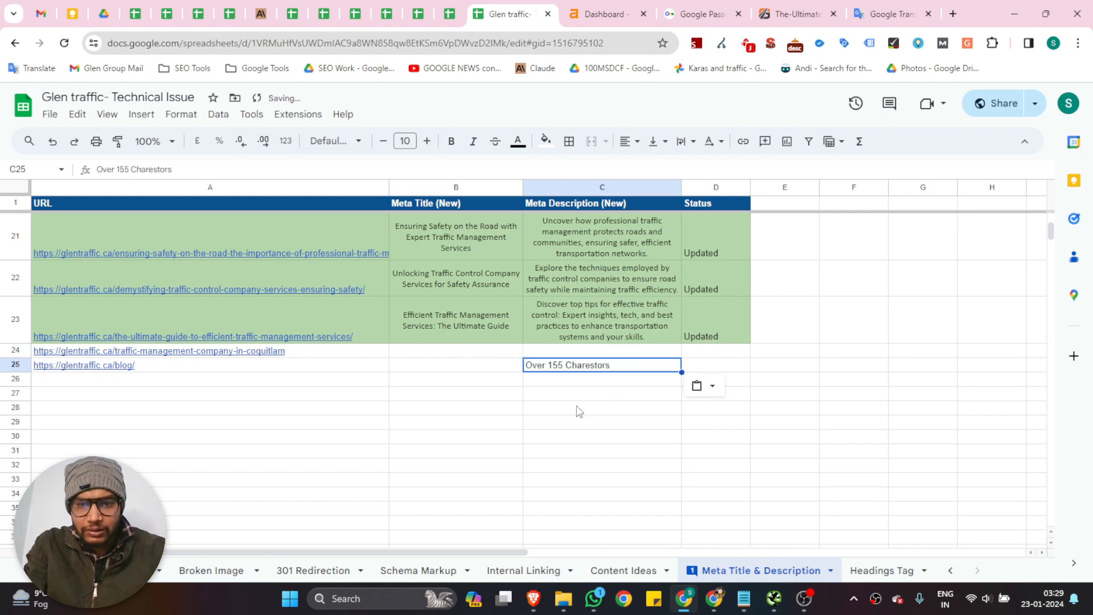
key("ctrl+c")
left_click(584, 351)
key("ctrl+v")
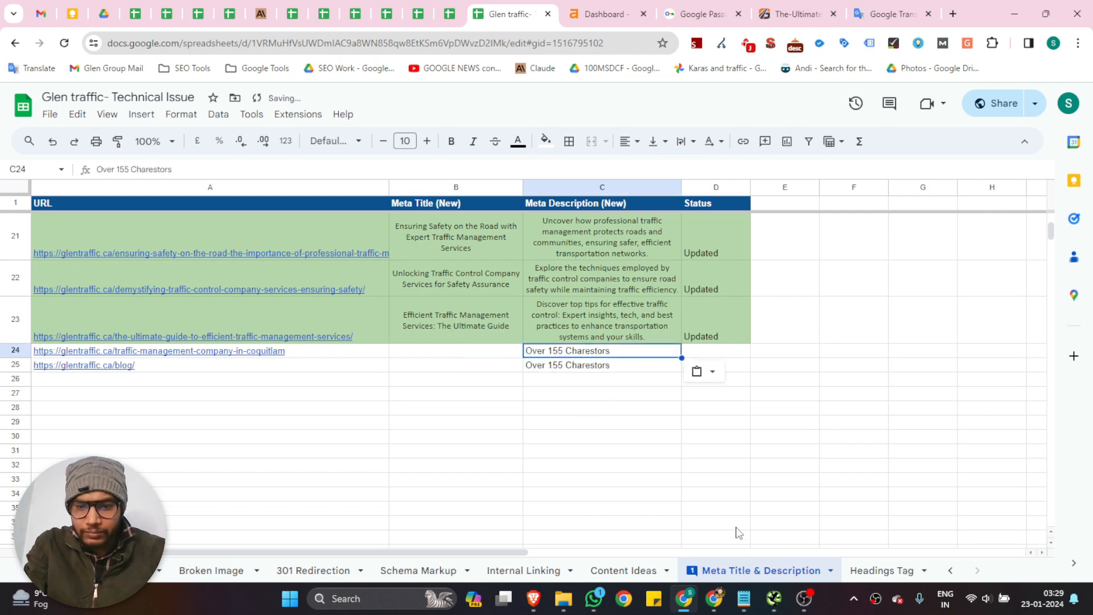
Copy the contact-us page's address from Screaming Frog into cell A26 of the spreadsheet
left_click(774, 601)
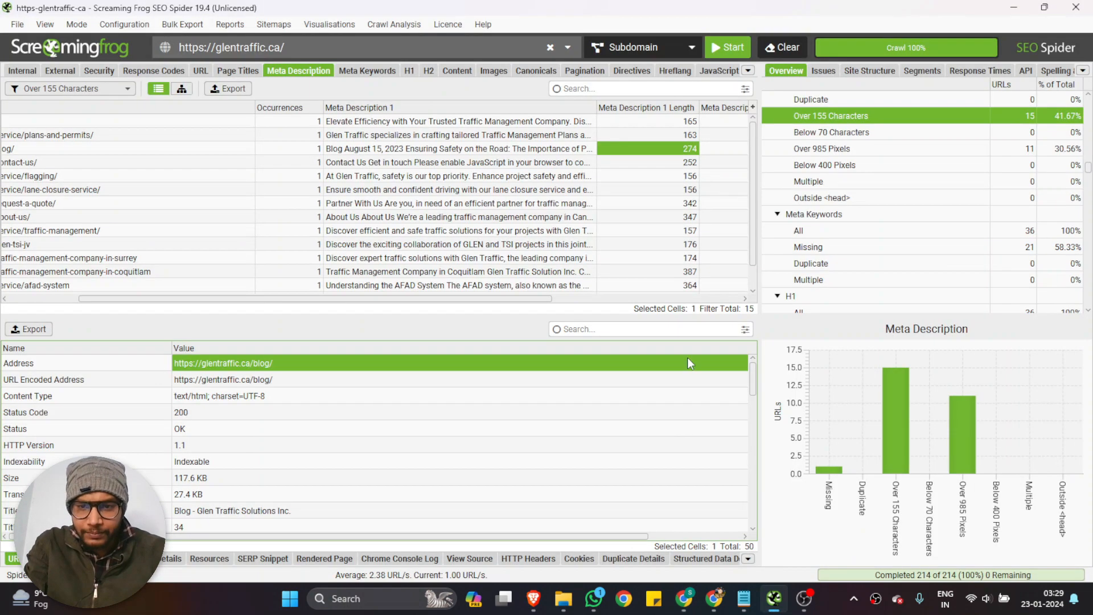
left_click(675, 163)
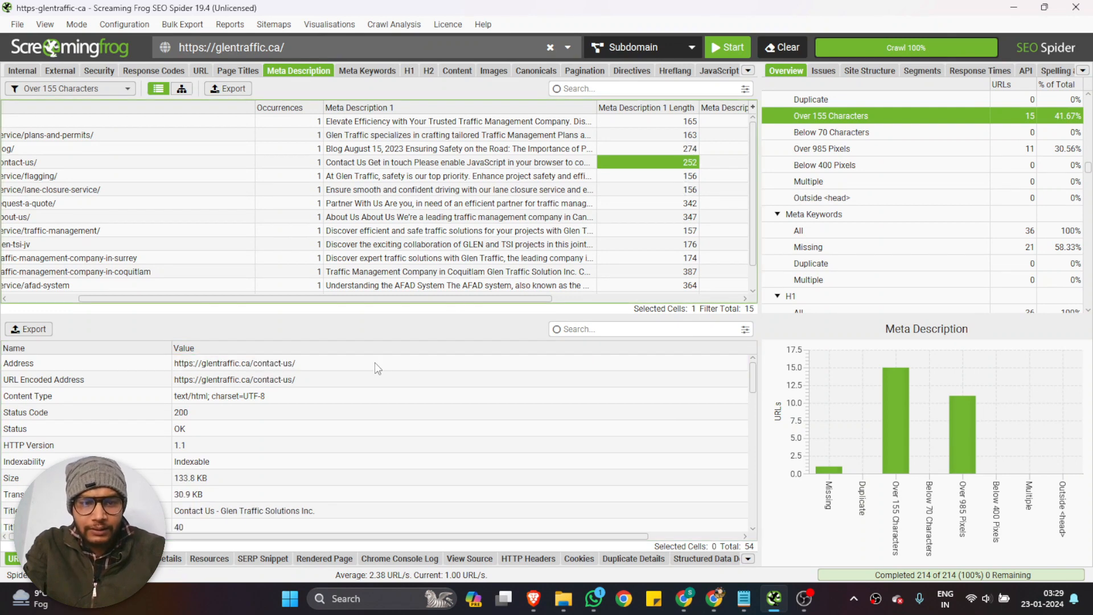
left_click(685, 598)
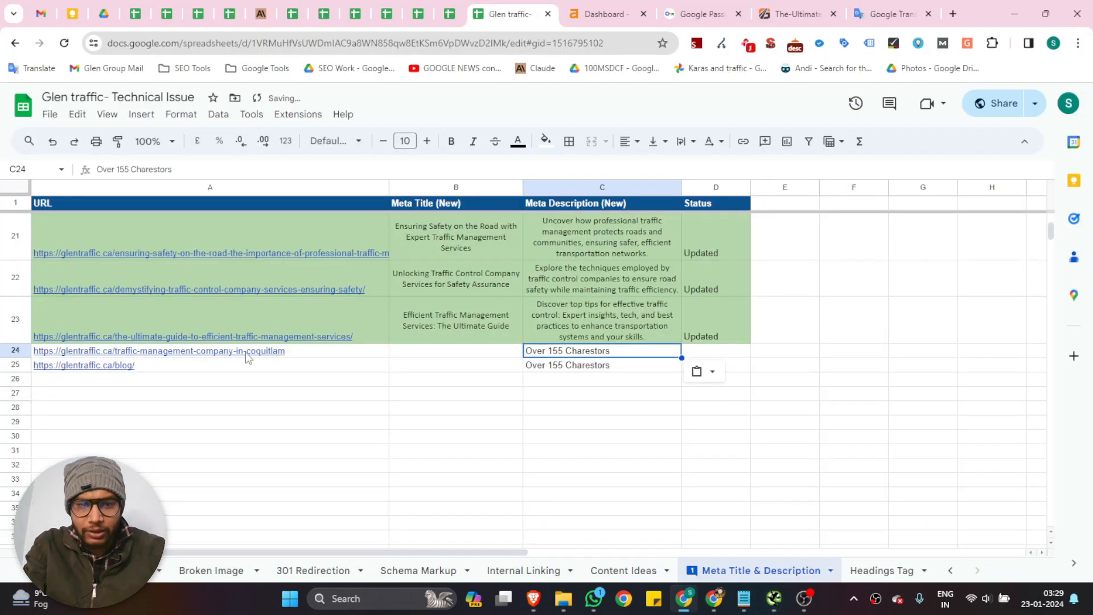
left_click(257, 380)
key("ctrl+v")
Copy the request-a-quote page's address from Screaming Frog into cell A27 of the spreadsheet, and return to the crawl results
left_click(774, 598)
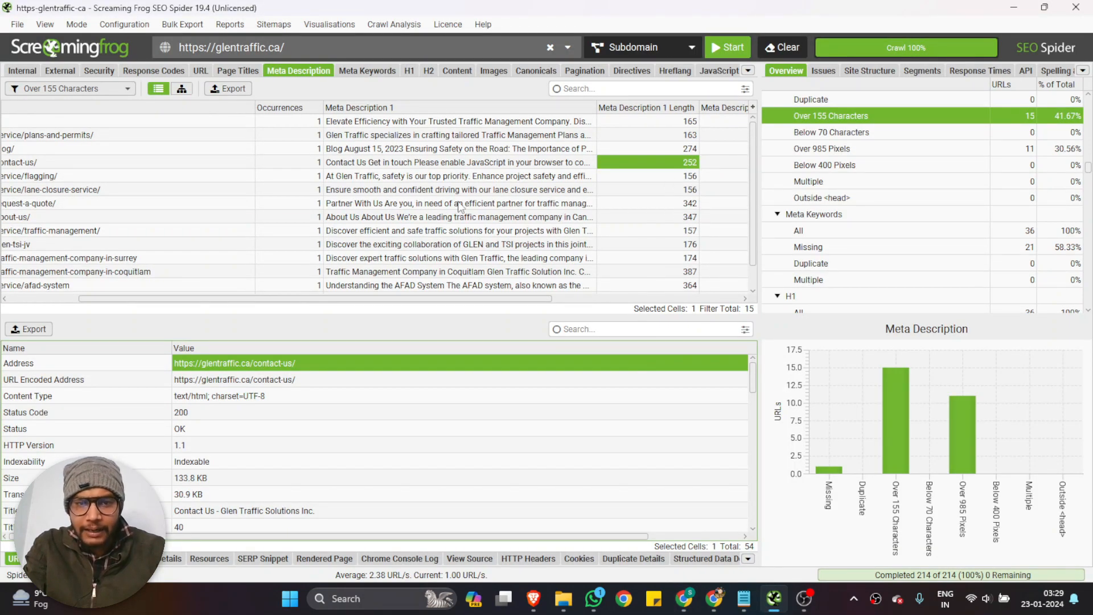
left_click(502, 204)
left_click(331, 363)
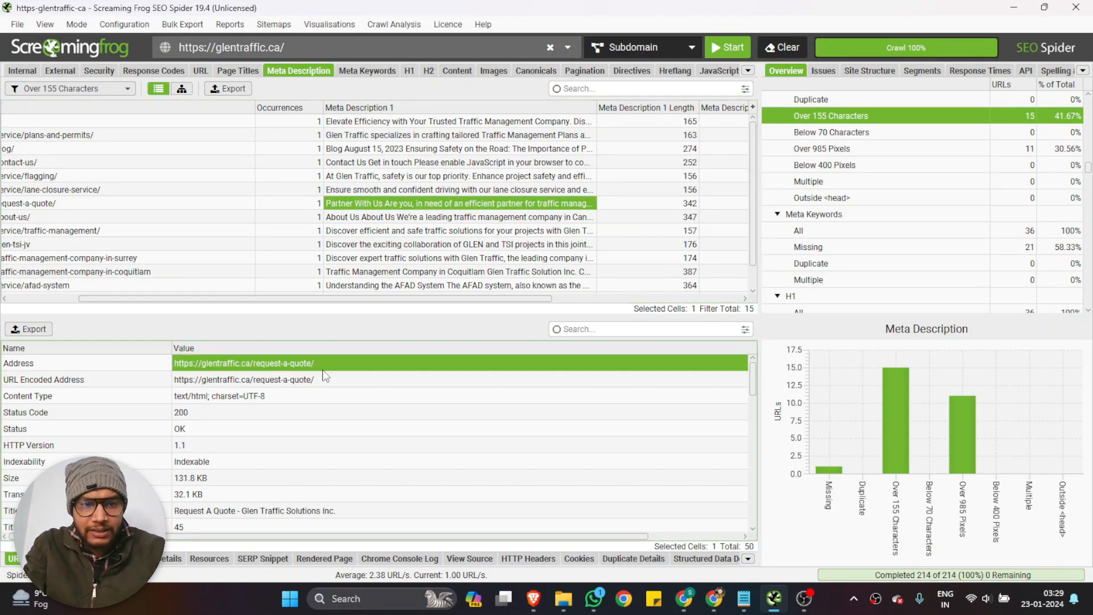
left_click(684, 598)
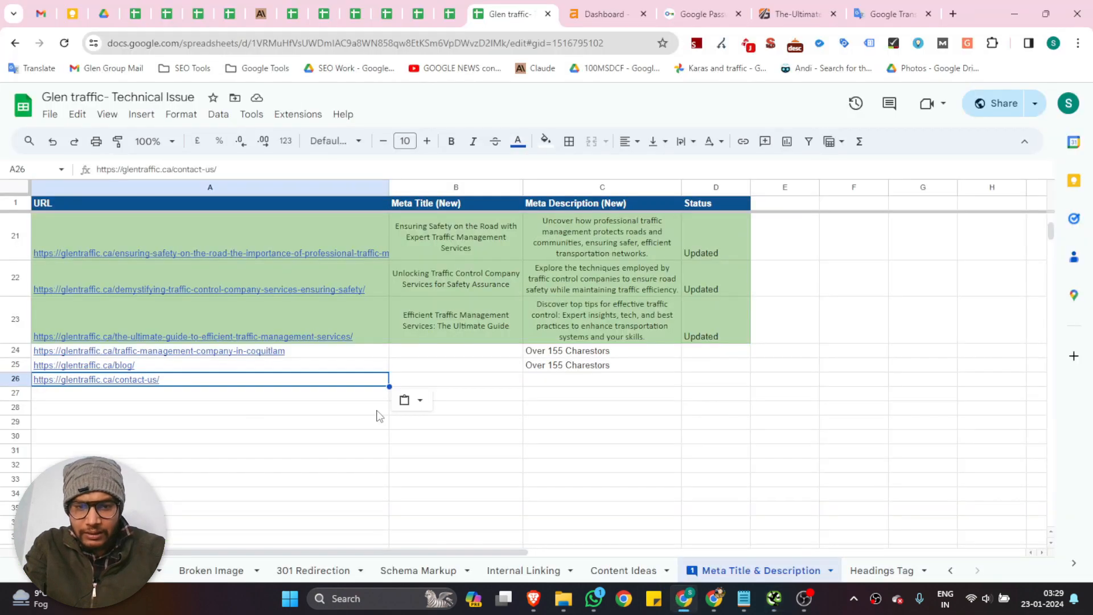
left_click(243, 395)
key("ctrl+v")
key("alt+Tab")
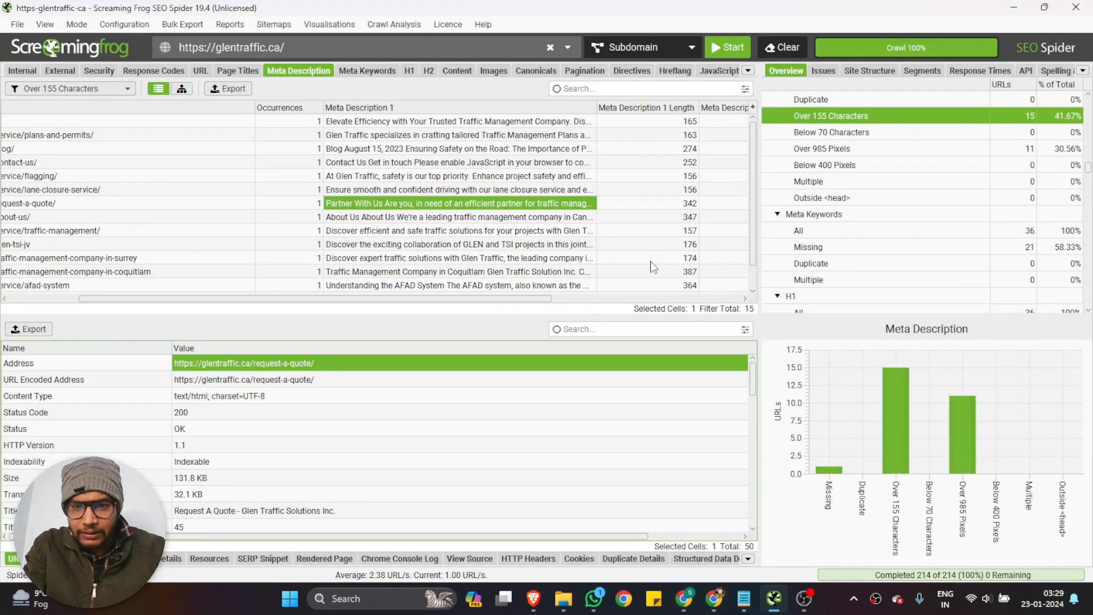
Paste the about-us page's meta description from the crawl results into cell A28 of the spreadsheet
left_click(520, 218)
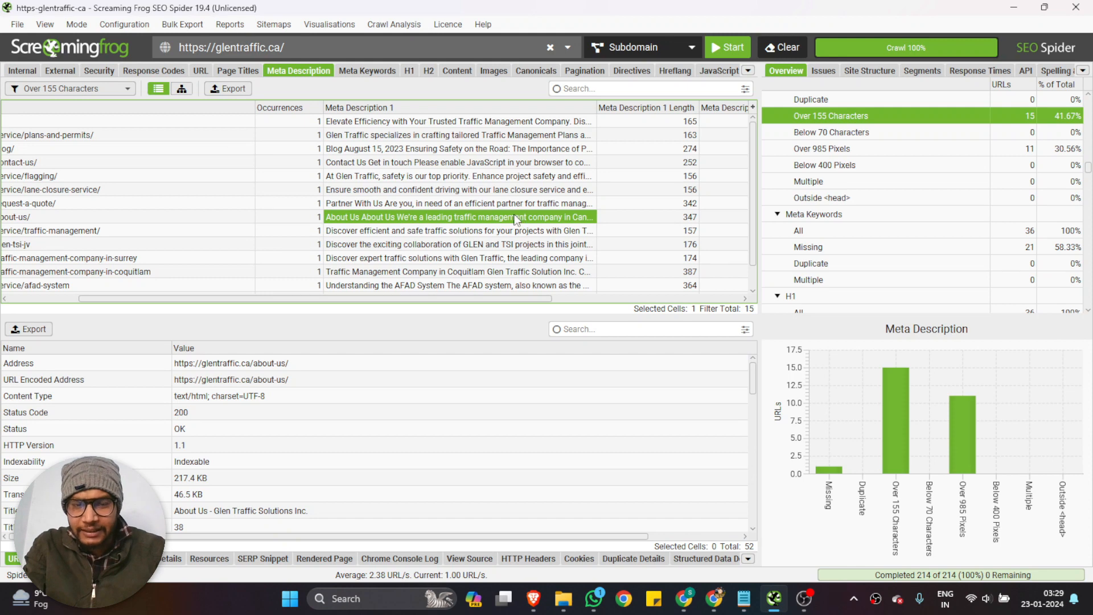
left_click(684, 598)
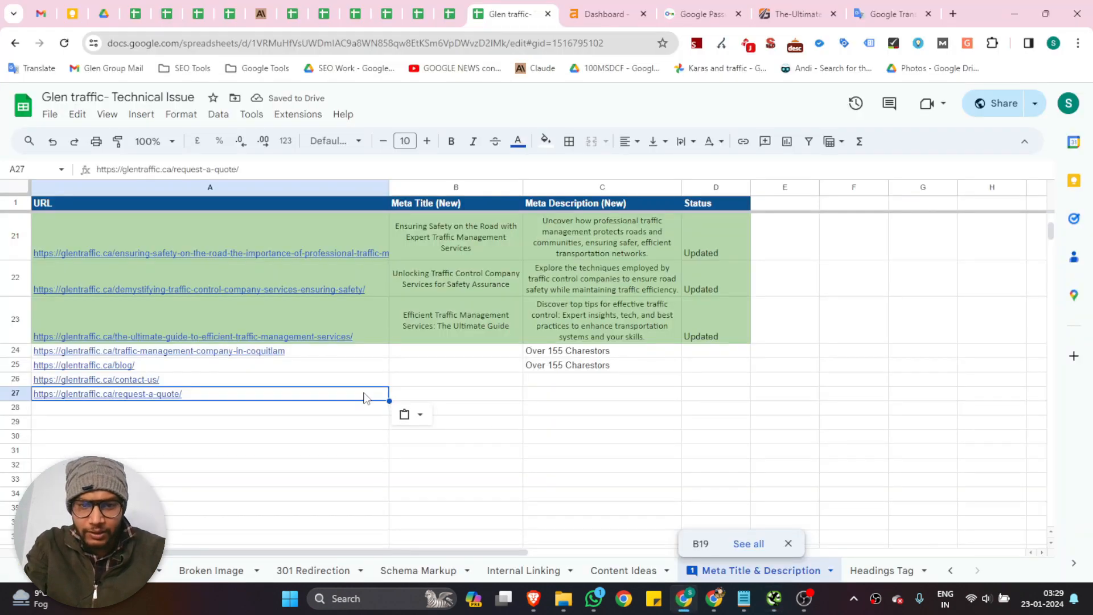
left_click(212, 411)
key("ctrl+v")
left_click(558, 409)
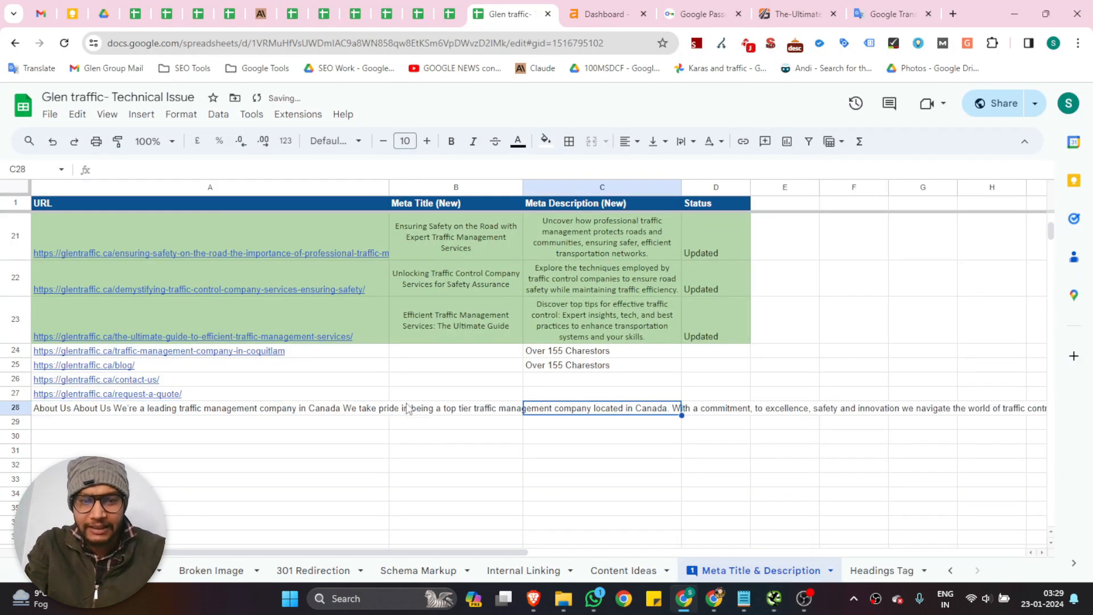
Copy the about-us page's address from its URL details in Screaming Frog into cell A28 of the spreadsheet
left_click(774, 598)
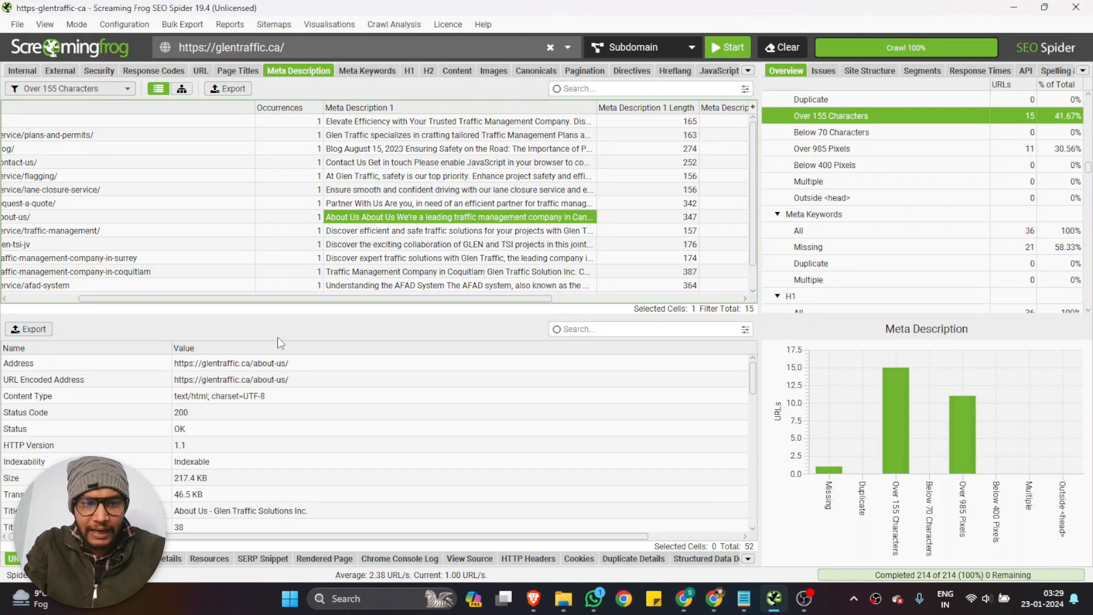
left_click(268, 363)
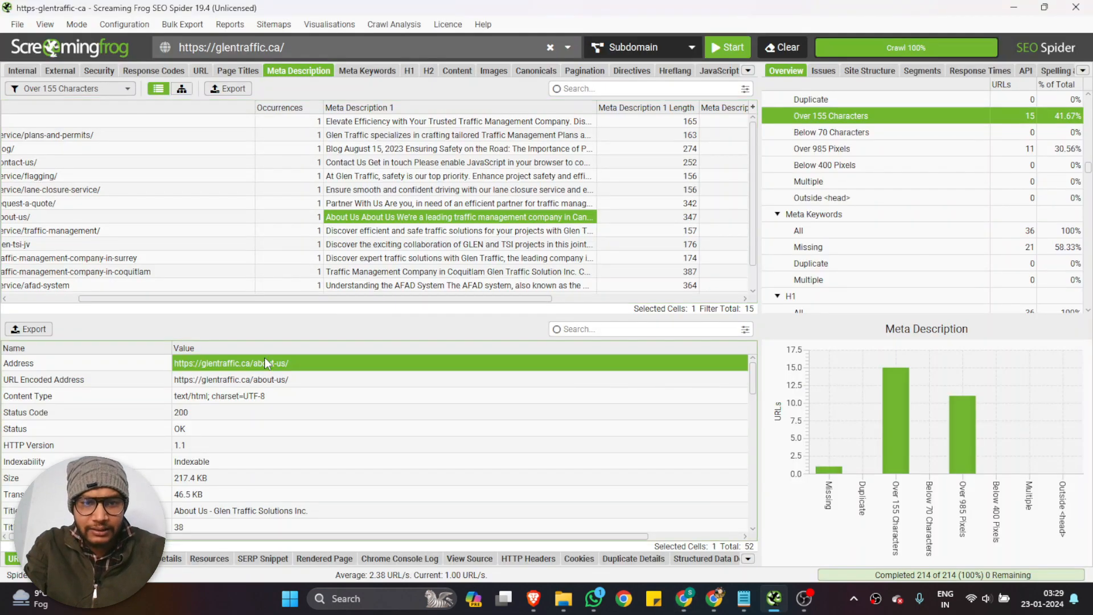
left_click(683, 607)
left_click(172, 409)
key("ctrl+v")
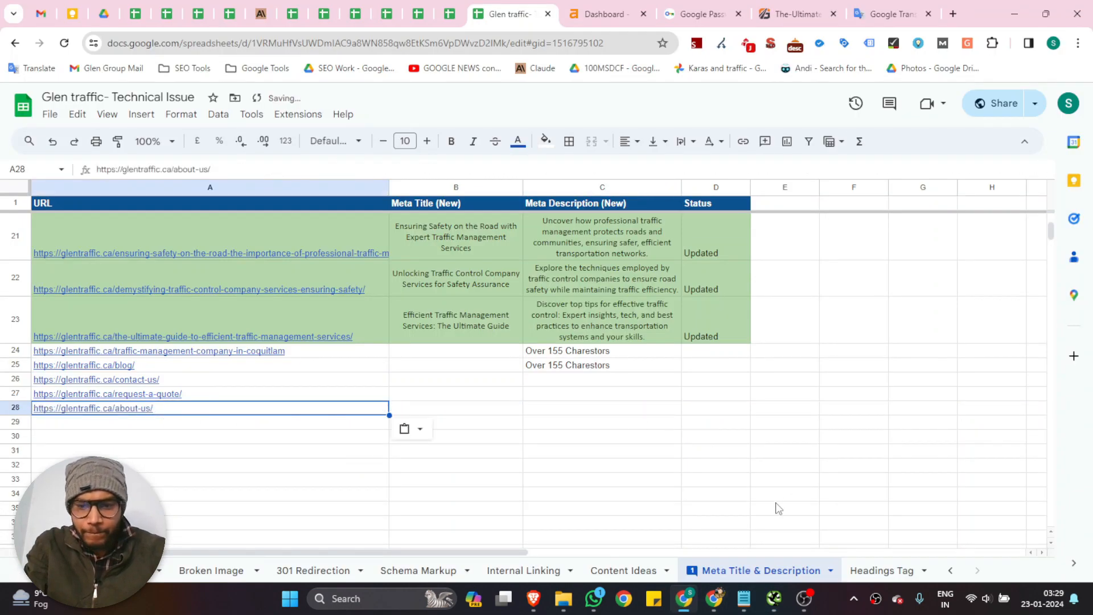
Copy the service/afad-system page's address from Screaming Frog into cell A29 of the spreadsheet
left_click(773, 598)
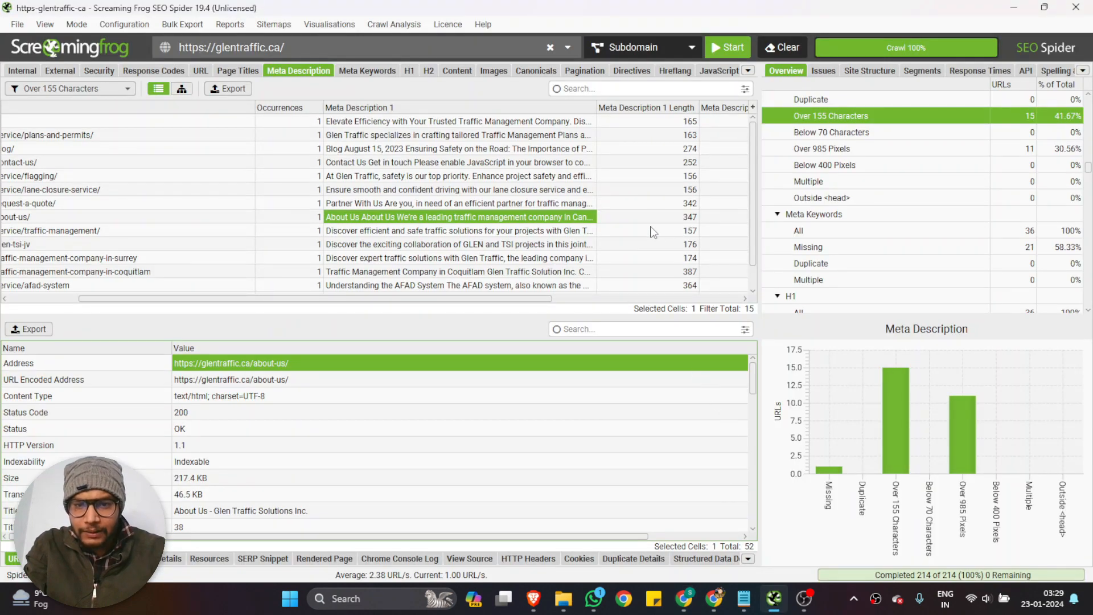
left_click(544, 273)
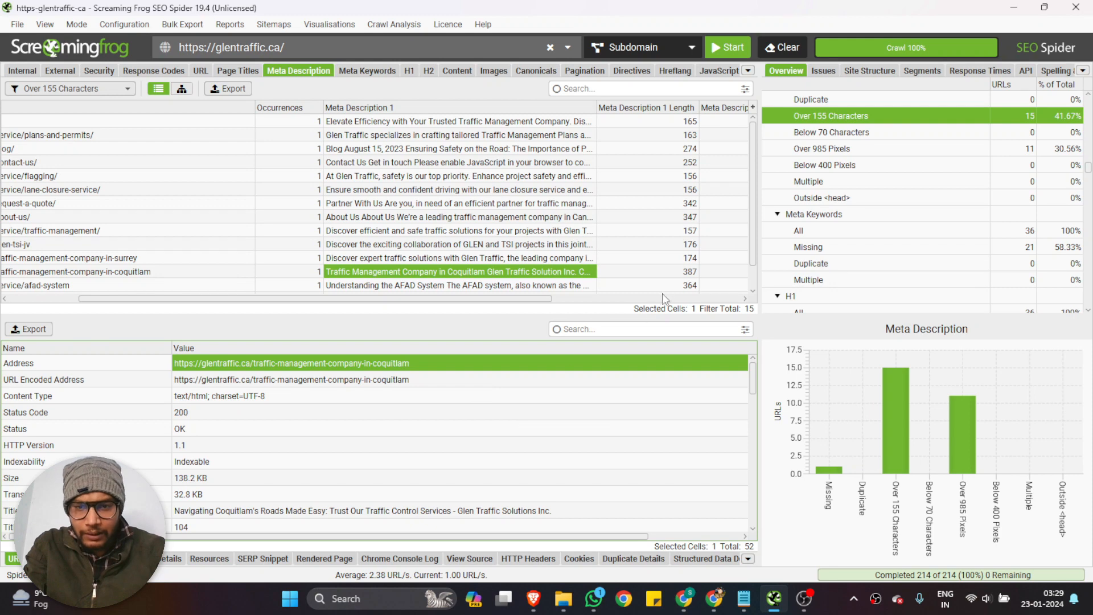
left_click(576, 287)
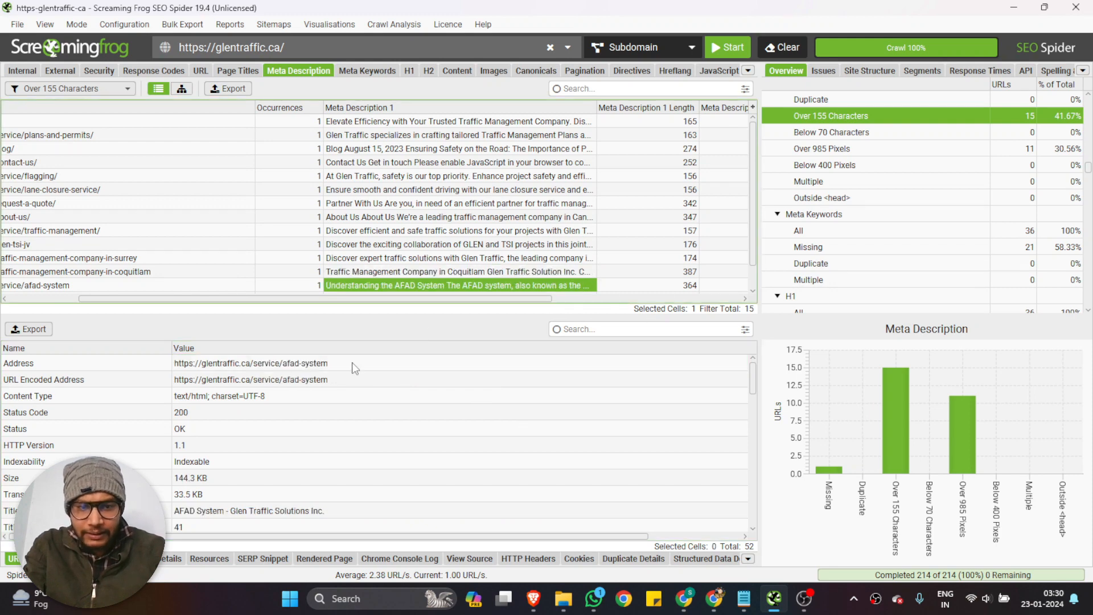
left_click(684, 598)
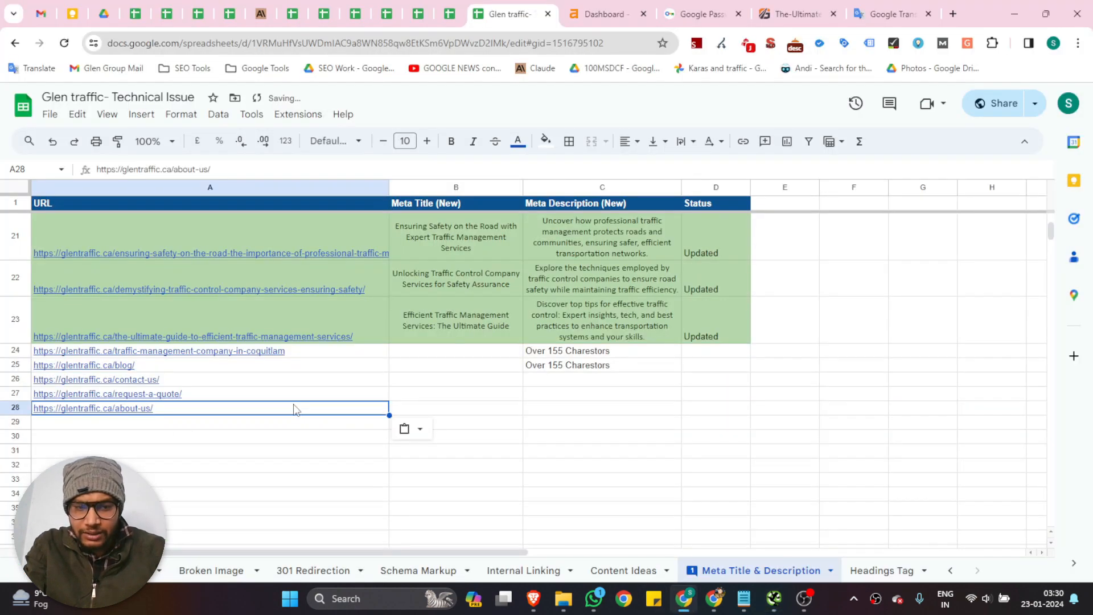
left_click(191, 423)
key("ctrl+v")
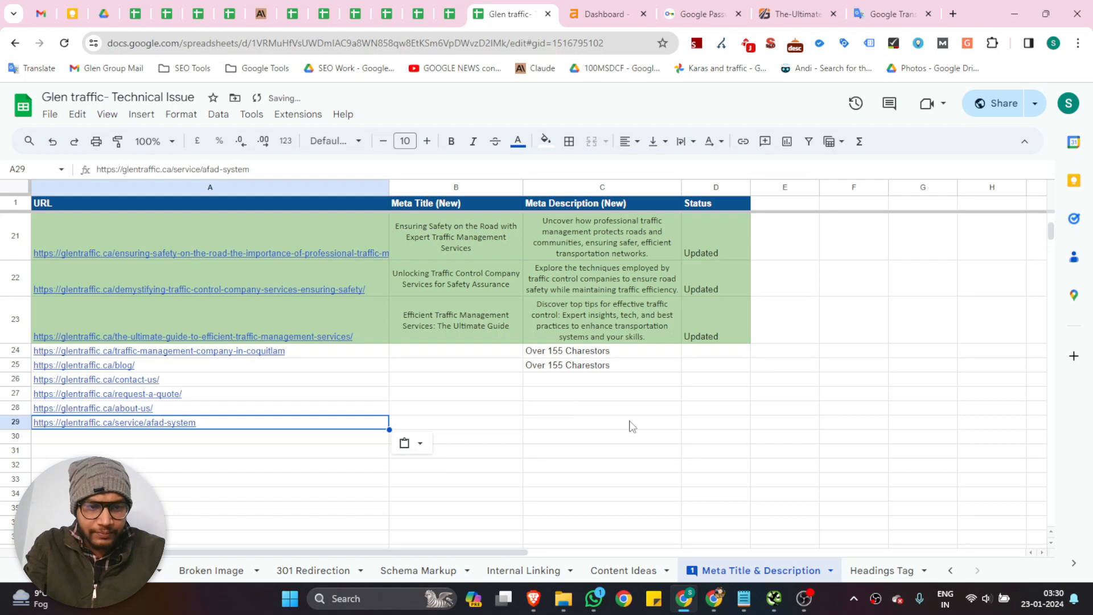
Copy the traffic-management-company-in-richmond page's address from Screaming Frog into cell A30 of the spreadsheet
left_click(772, 607)
scroll(499, 214, "down", 1)
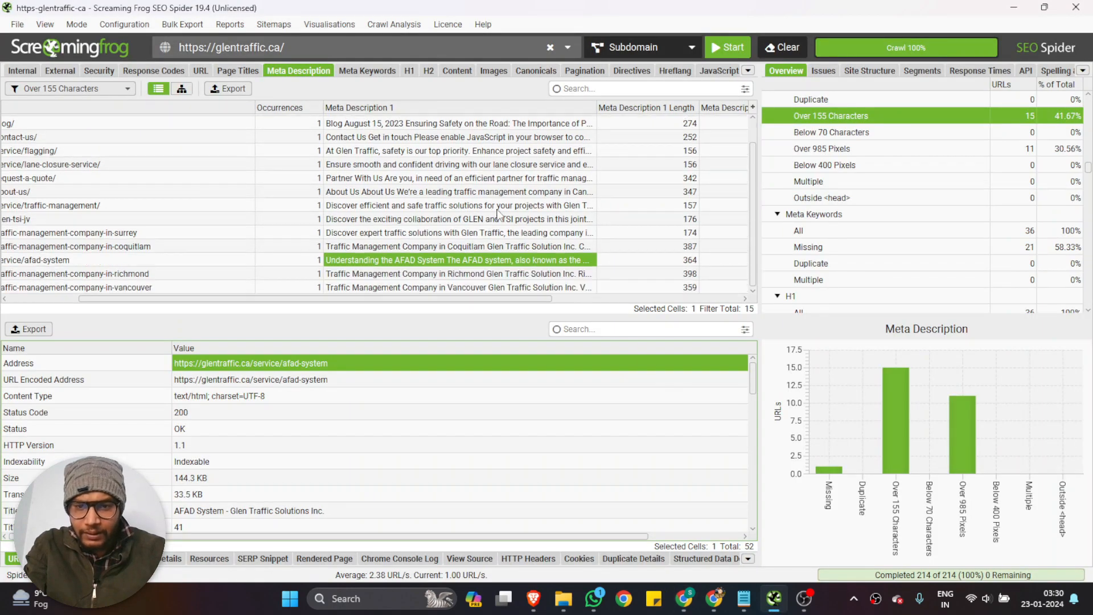
left_click(527, 274)
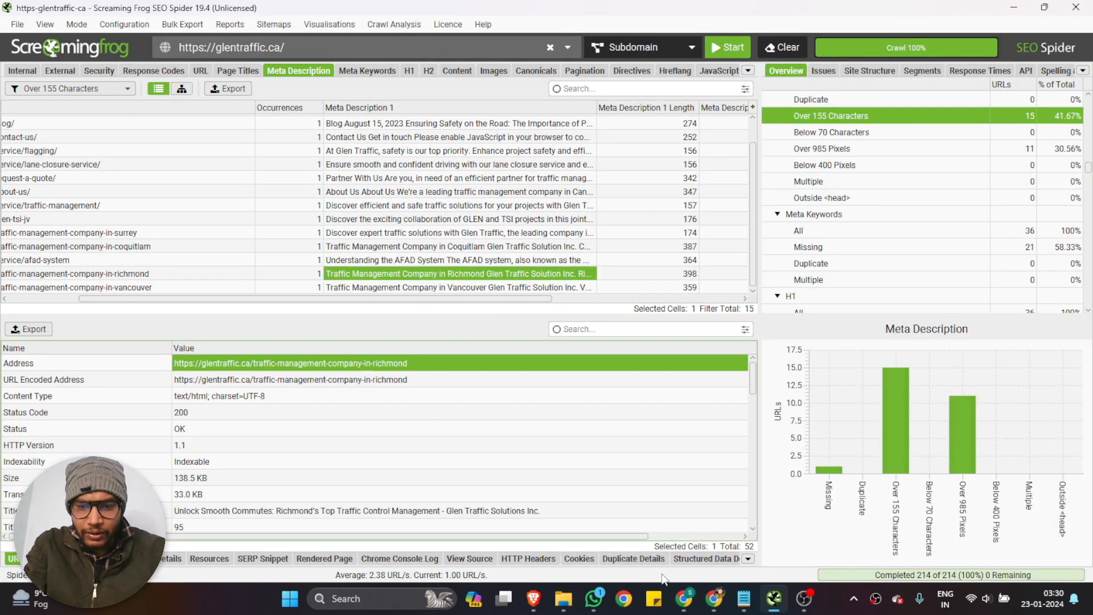
left_click(684, 598)
left_click(235, 438)
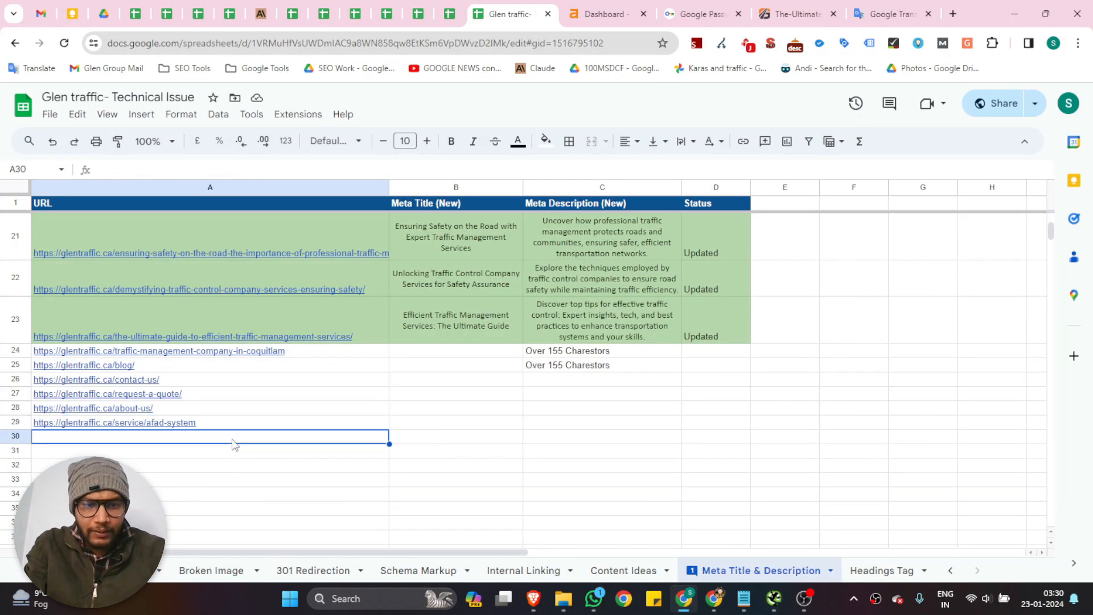
key("ctrl+v")
scroll(521, 406, "up", 1)
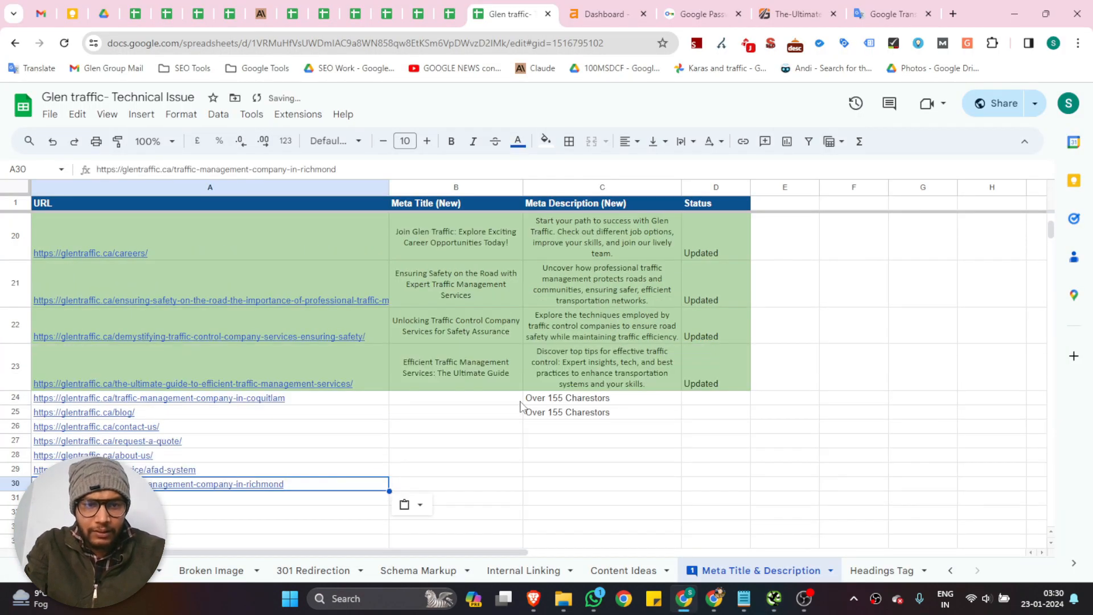
scroll(520, 403, "up", 2)
scroll(520, 401, "down", 4)
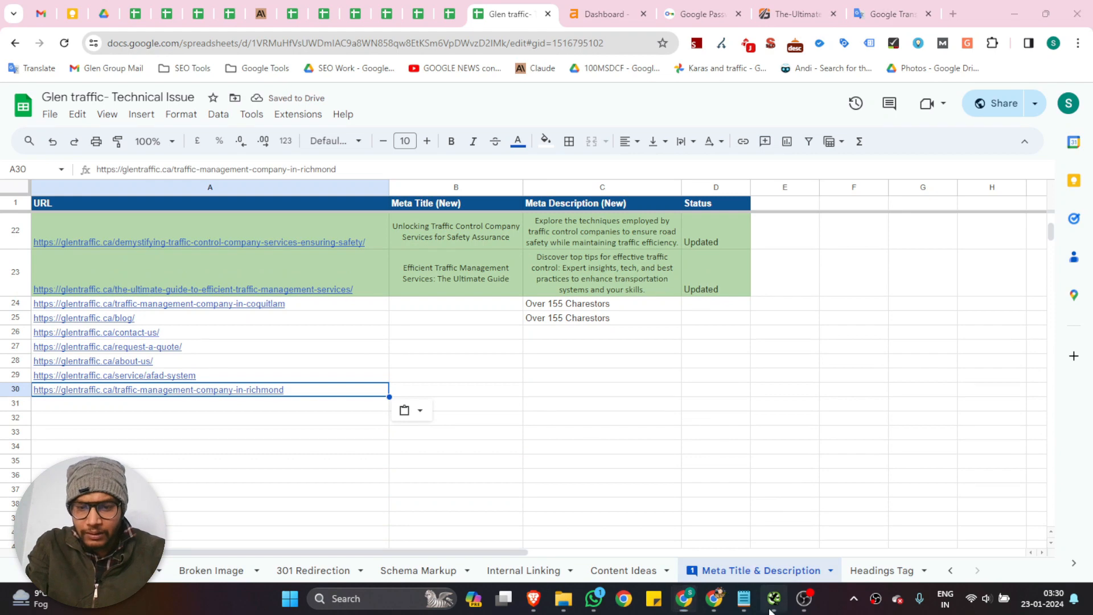
Copy the traffic-management-company-in-vancouver page's address from Screaming Frog into cell A31, and move to the Meta Description (New) cell C31
left_click(774, 598)
left_click(567, 286)
left_click(365, 378)
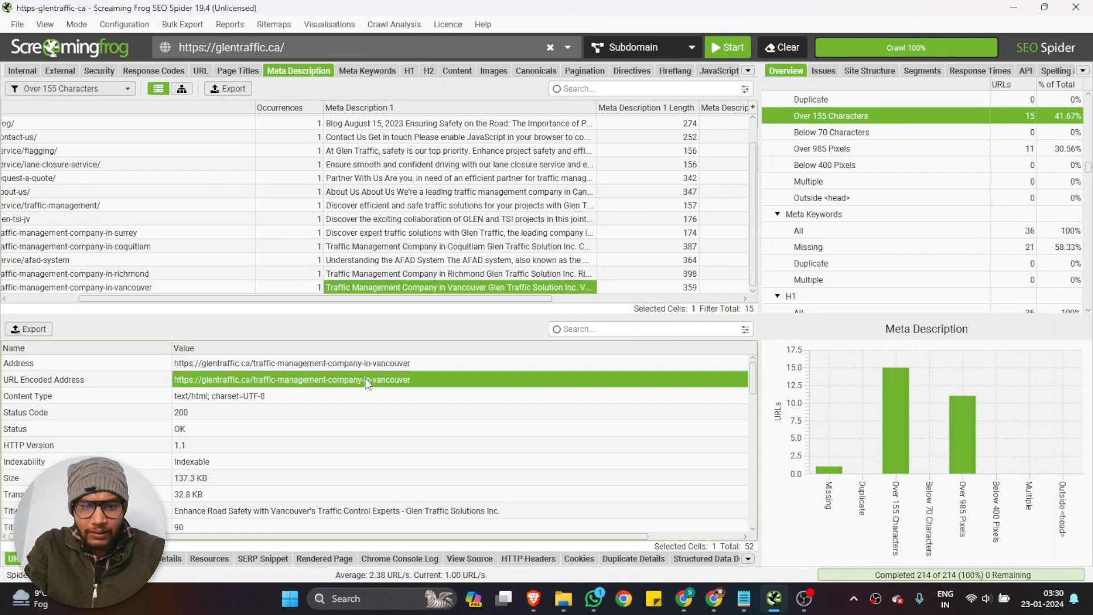
left_click(684, 597)
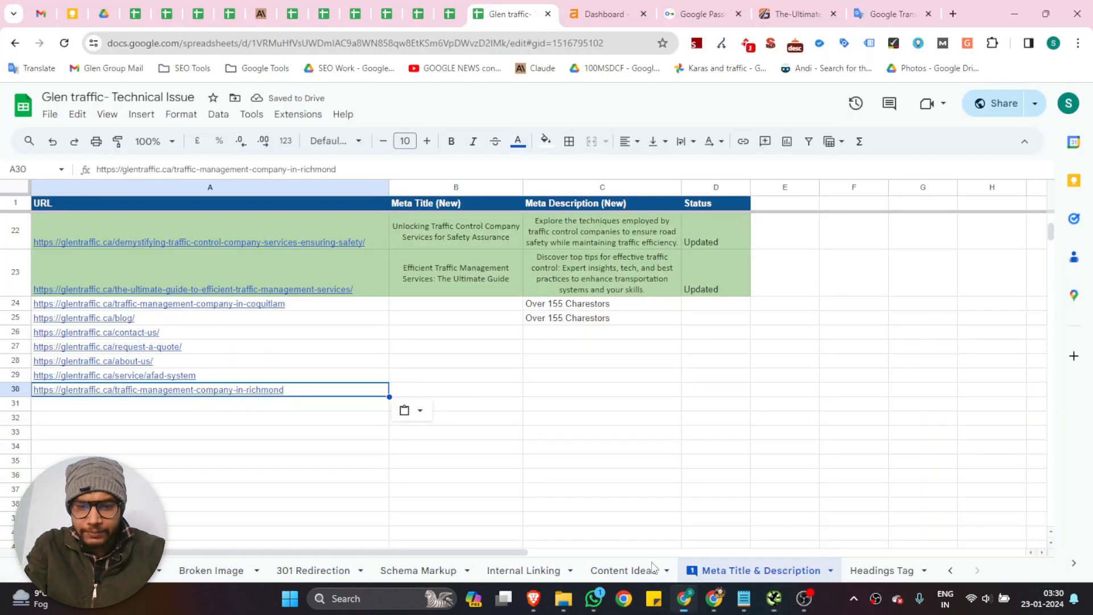
left_click(227, 405)
type("https://glentraffic.ca/traffic-management-company-in-vancouver")
key("Right")
key("Right")
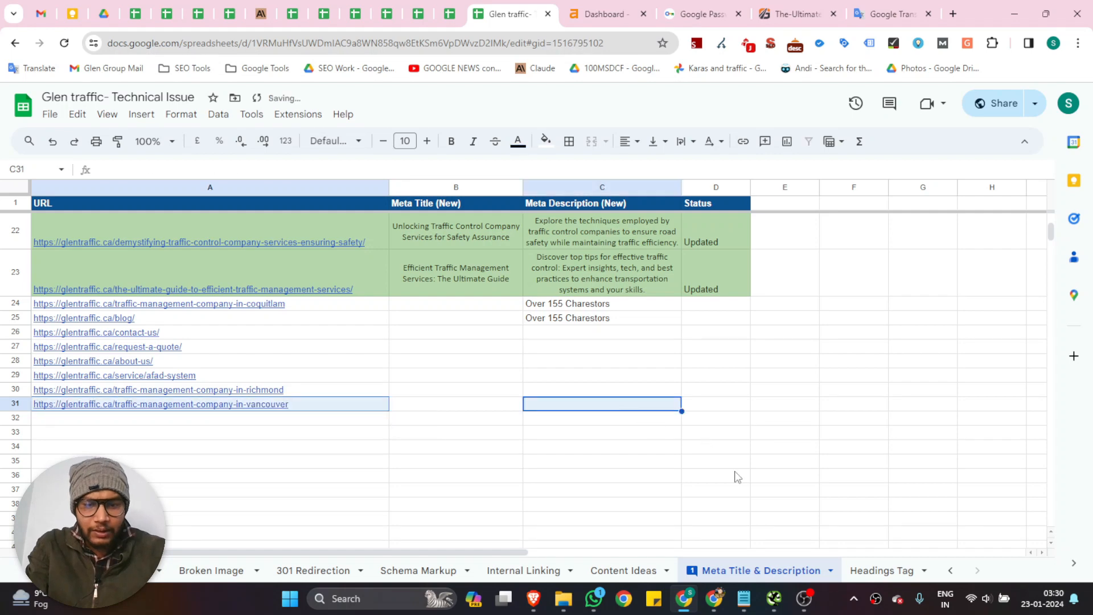
Return to Screaming Frog and look through the Meta Keywords results for all crawled pages
left_click(774, 598)
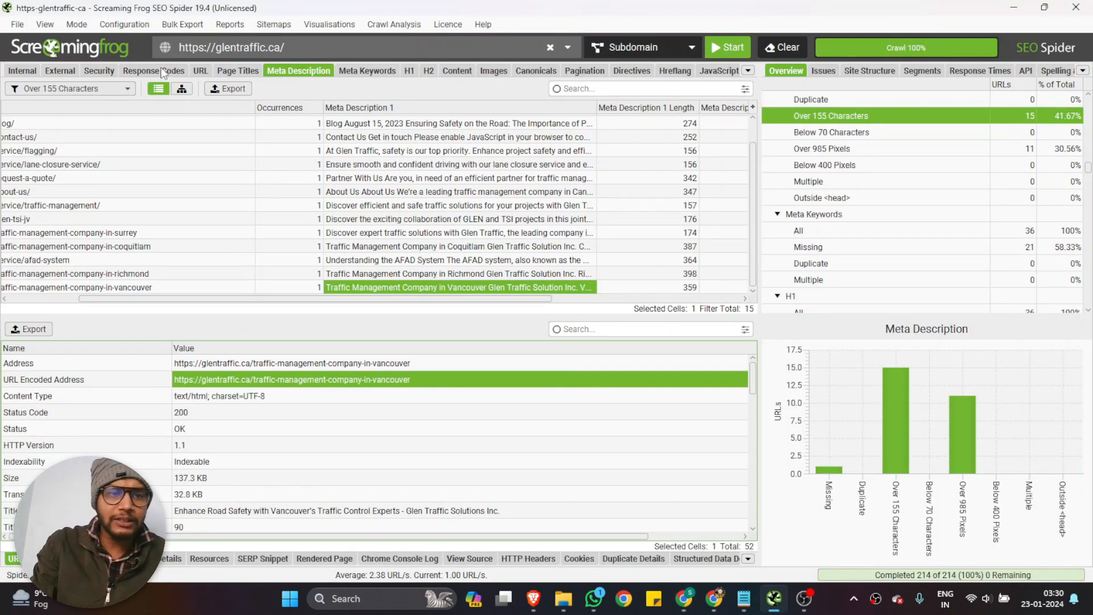
left_click(72, 90)
left_click(342, 92)
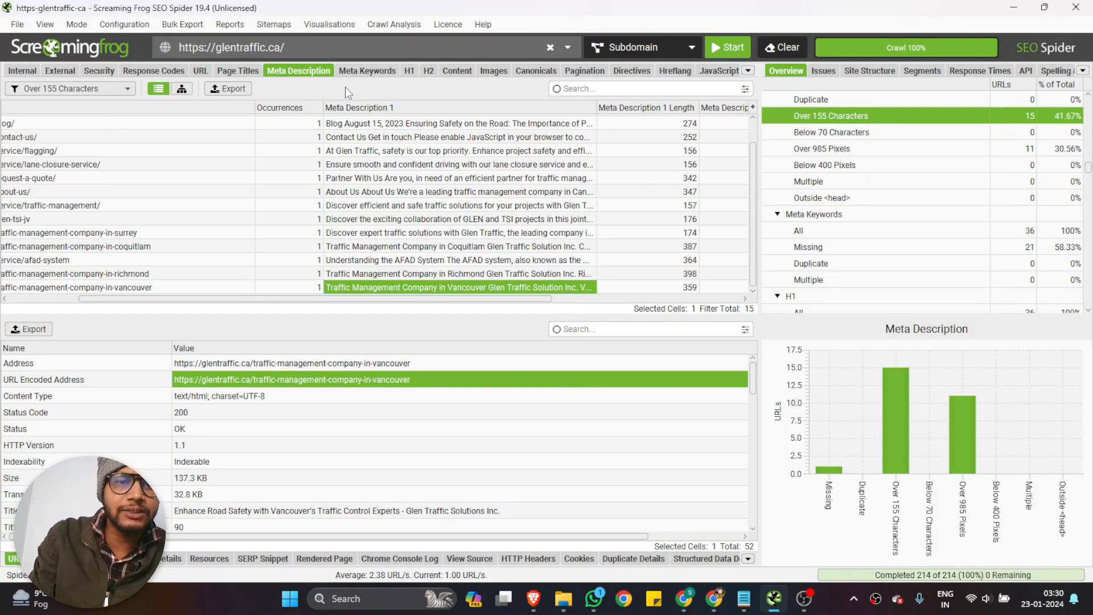
left_click(364, 71)
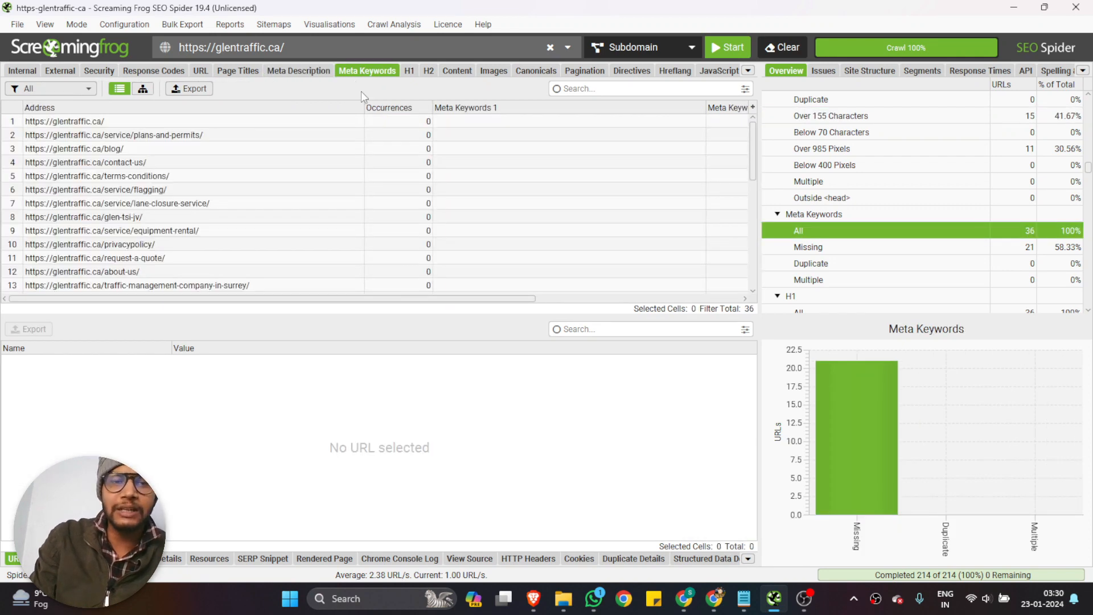
scroll(553, 137, "down", 5)
scroll(553, 149, "up", 5)
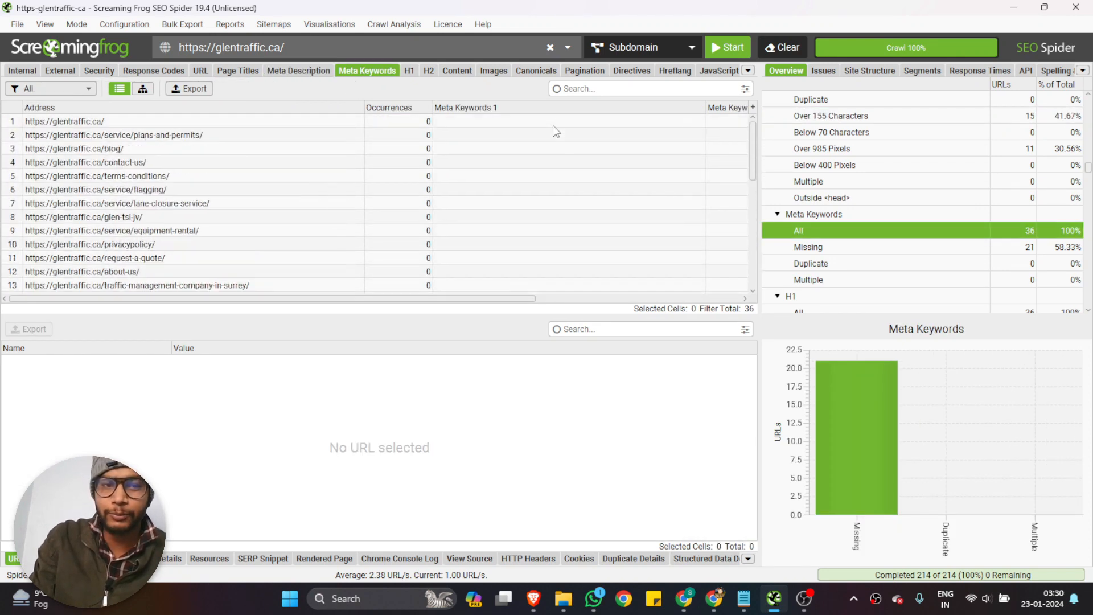
Switch to the browser and open the glentraffic.ca homepage in place of the image file's address
left_click(714, 598)
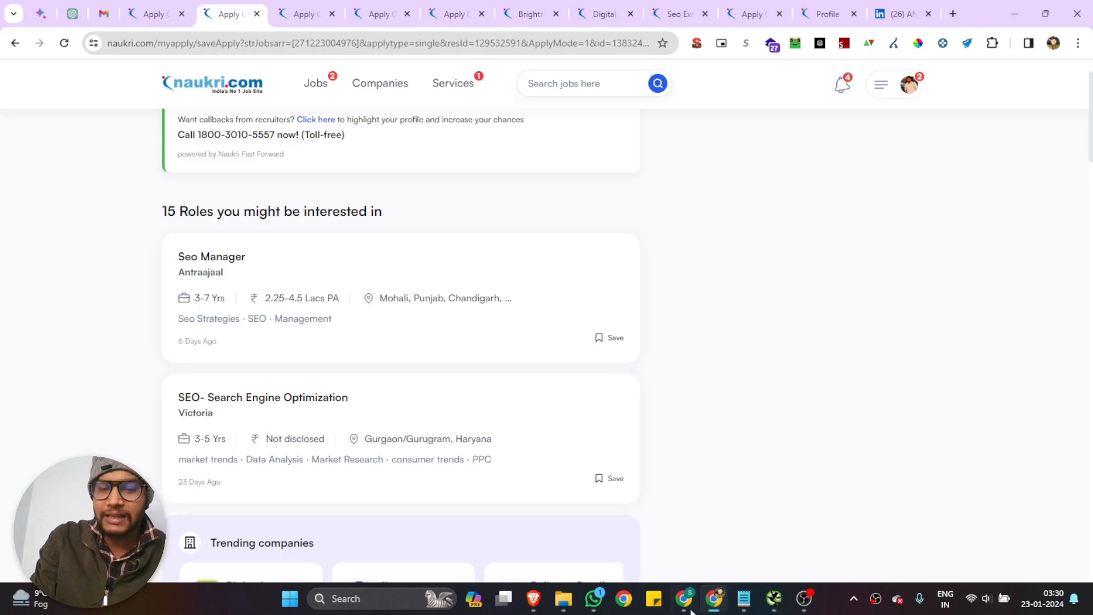
left_click(680, 605)
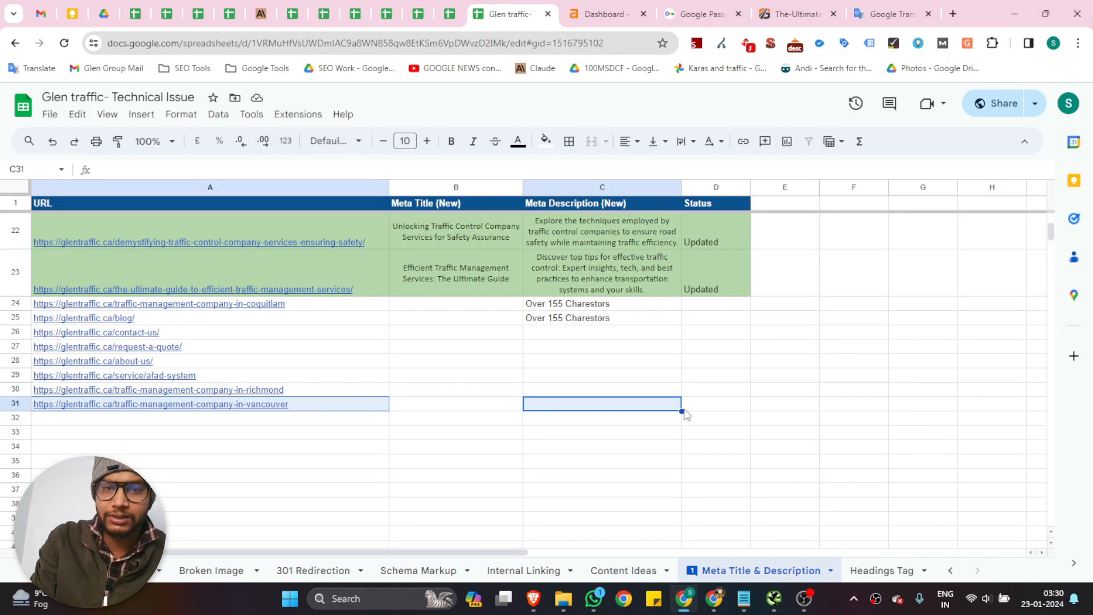
left_click(776, 10)
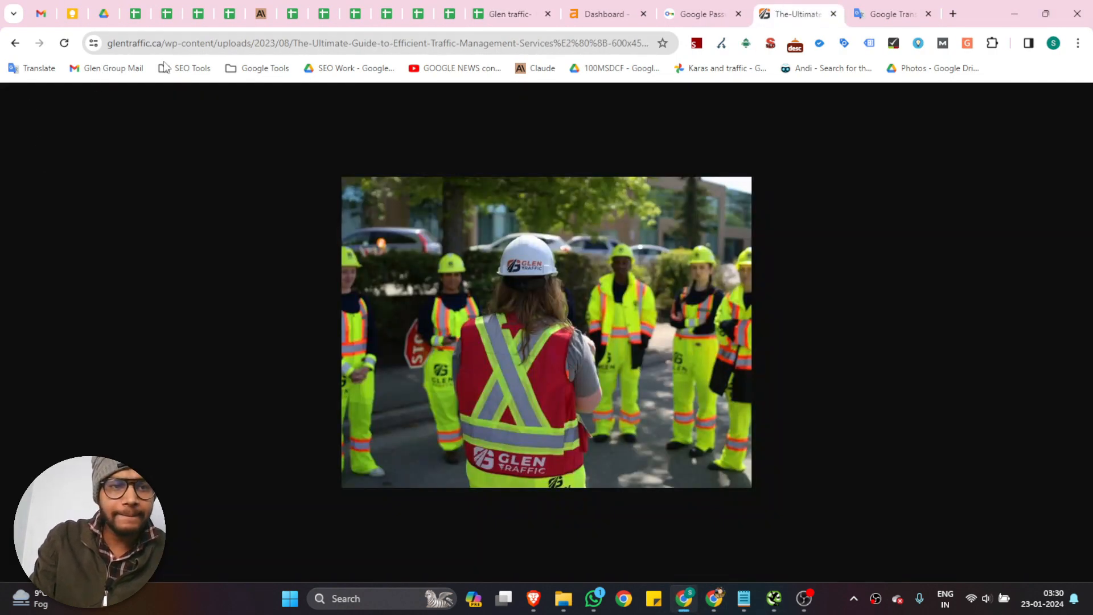
left_click_drag(167, 42, 752, 59)
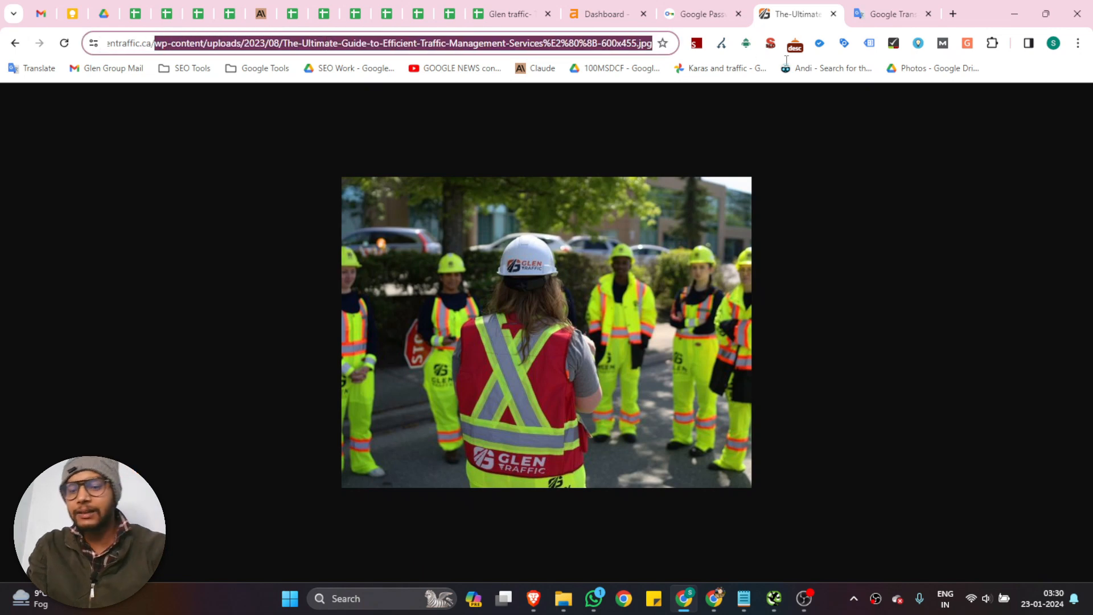
key("BackSpace")
key("Return")
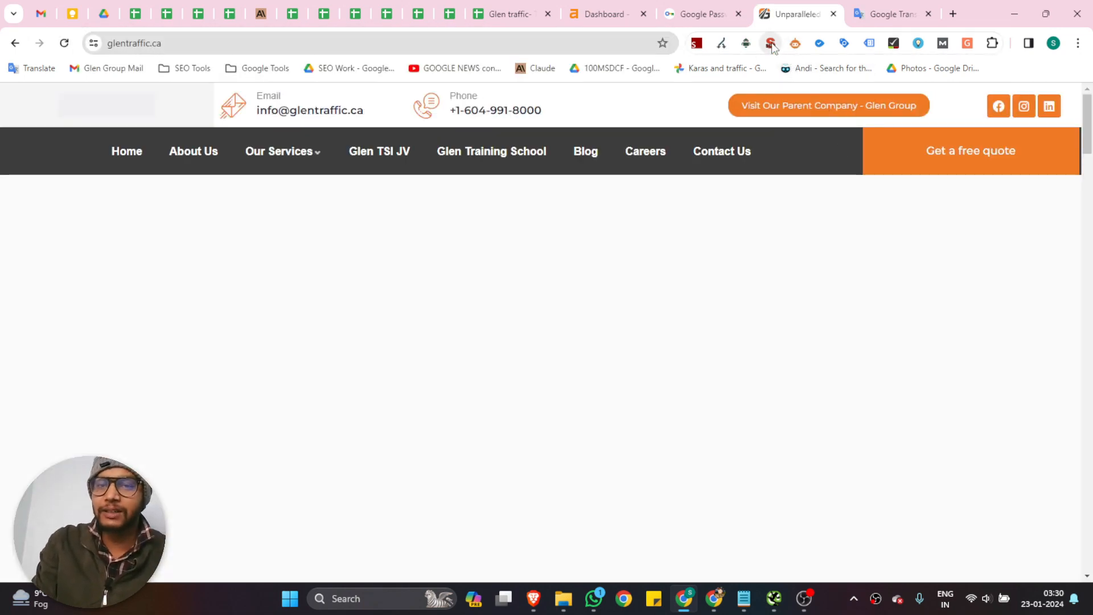
Check the homepage's Keywords entry in the SEO extension's page summary, and close the summary
left_click(771, 44)
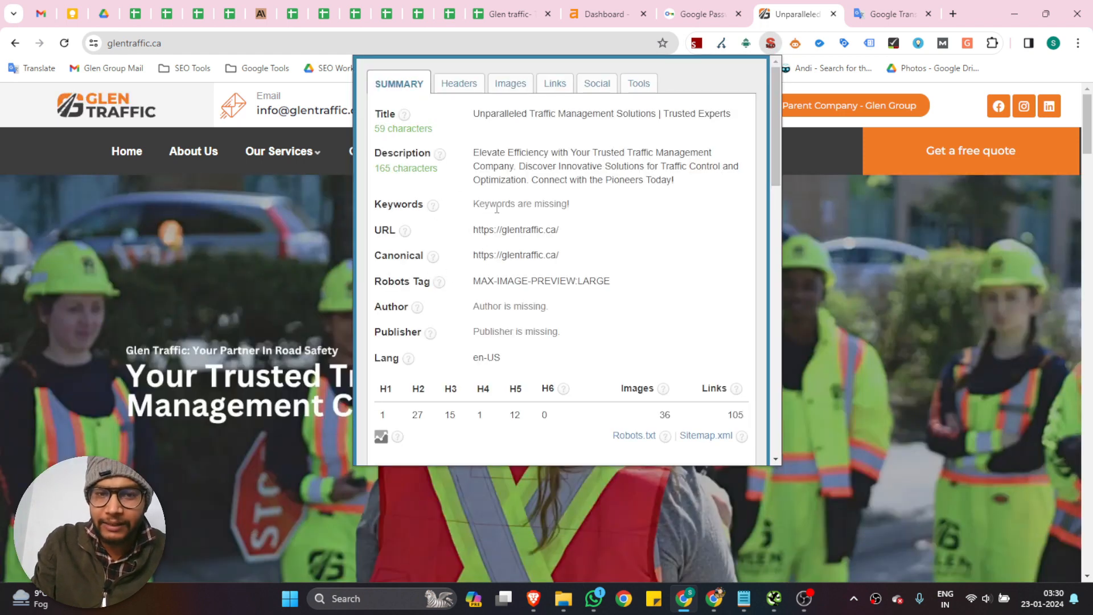
left_click_drag(477, 209, 585, 214)
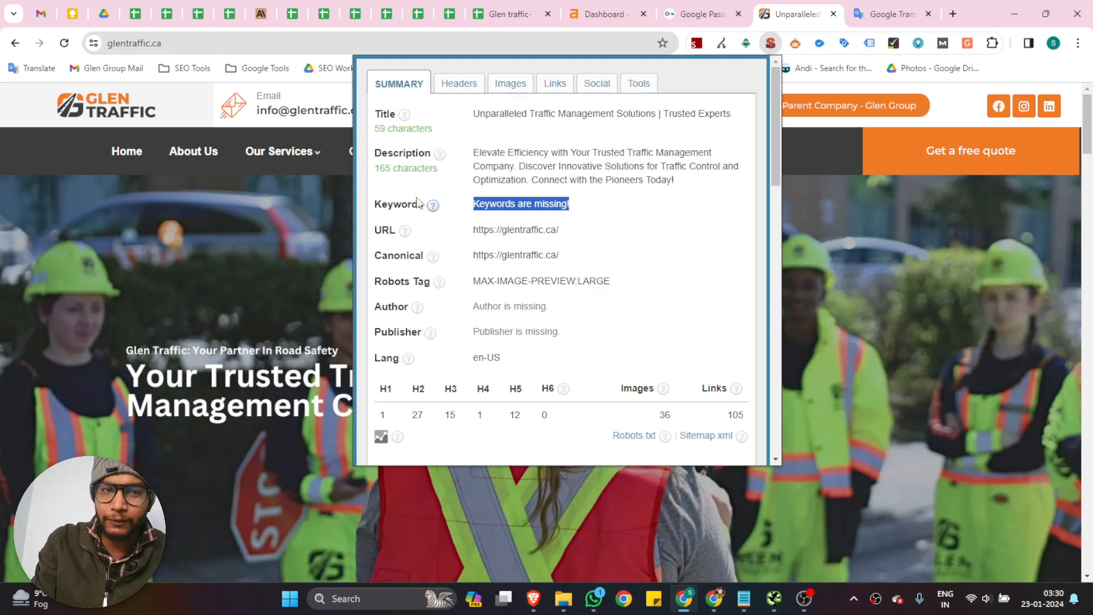
left_click(217, 249)
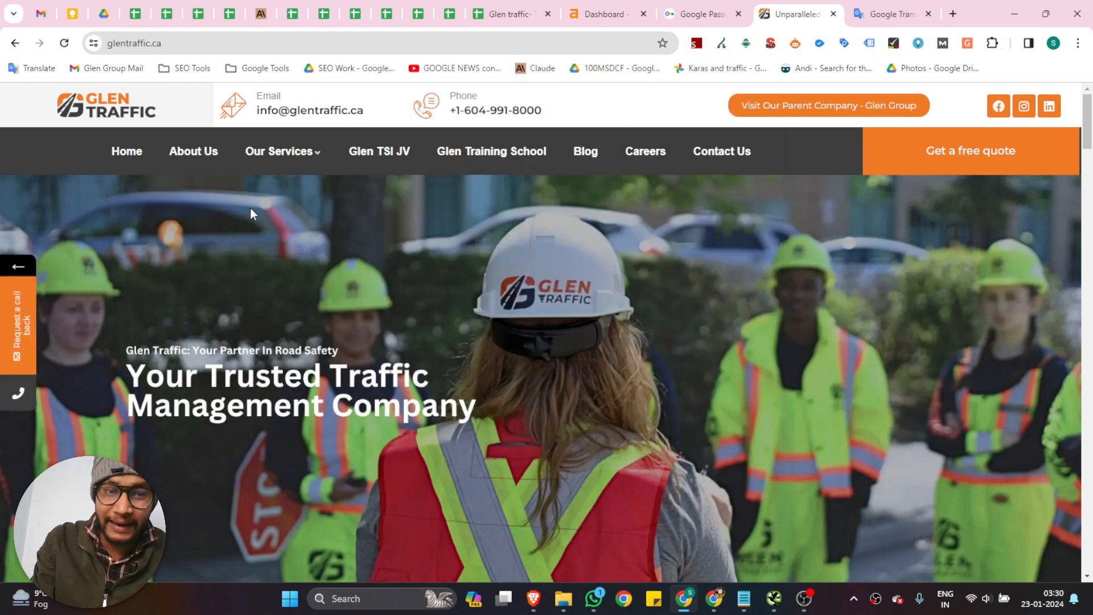
Go back to Screaming Frog and review the Meta Keywords occurrences from the first to the last crawled page
left_click(773, 598)
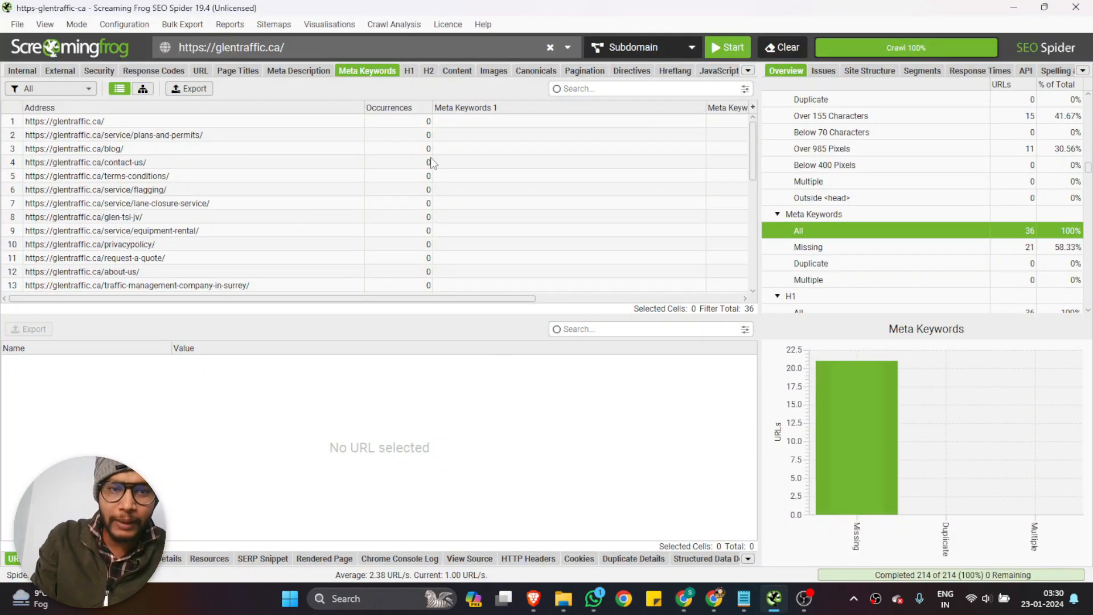
scroll(432, 206, "down", 2)
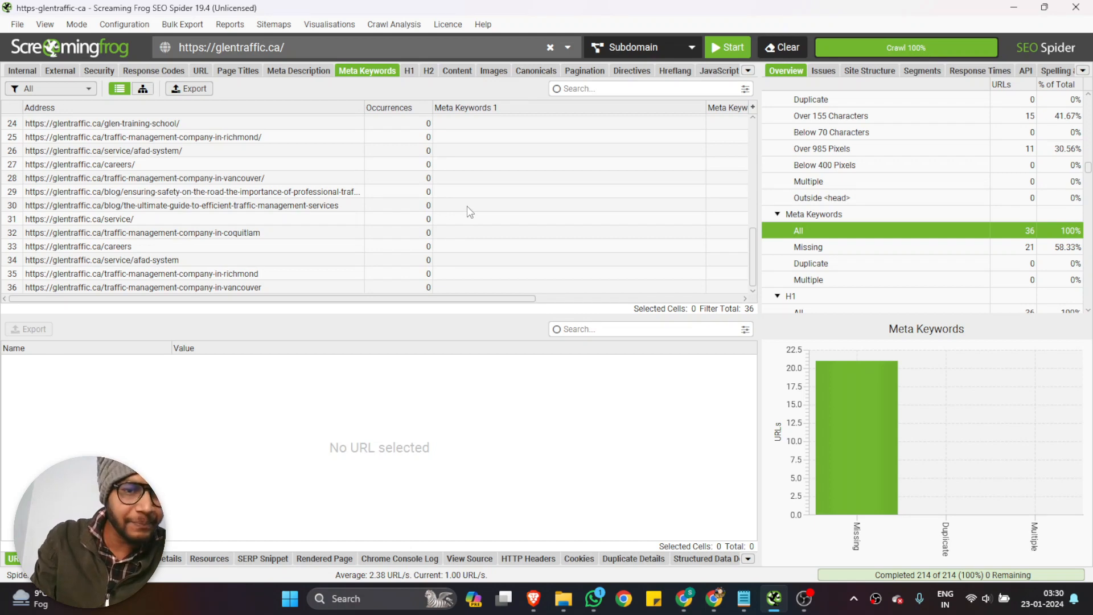
scroll(481, 209, "up", 5)
scroll(487, 210, "up", 3)
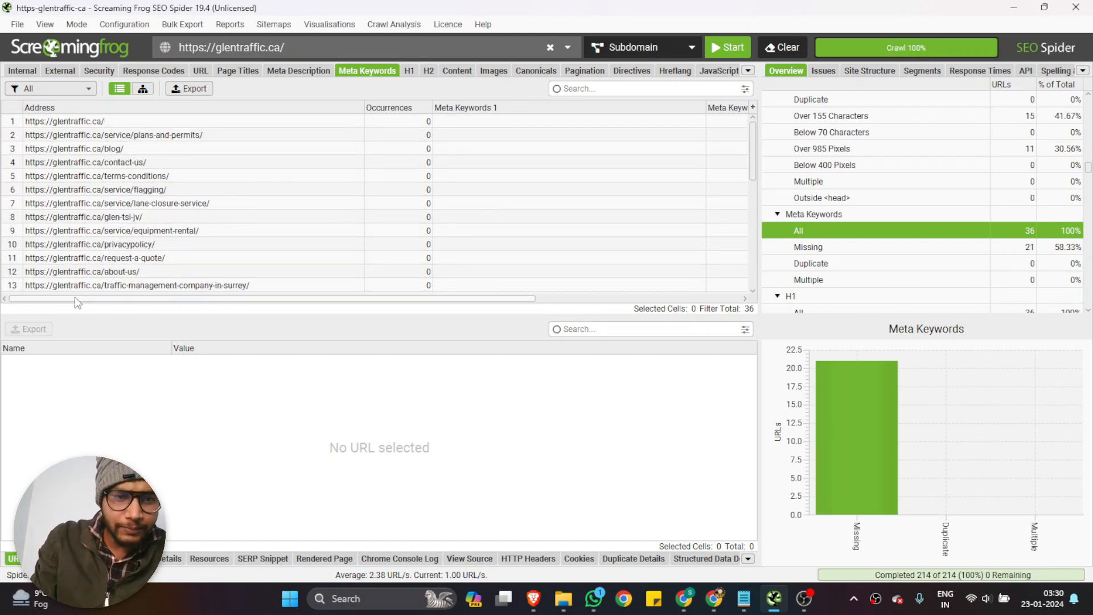
left_click_drag(74, 296, 41, 297)
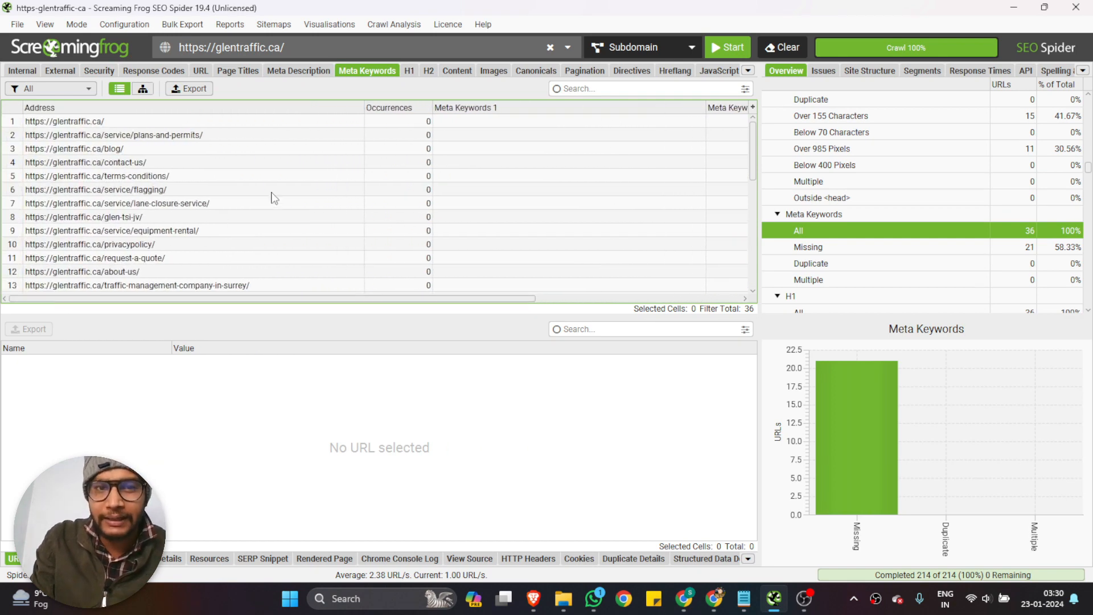
Filter the H1 results to pages with a missing H1 and select the request-a-quote and glen-tsi-jv addresses
left_click(408, 73)
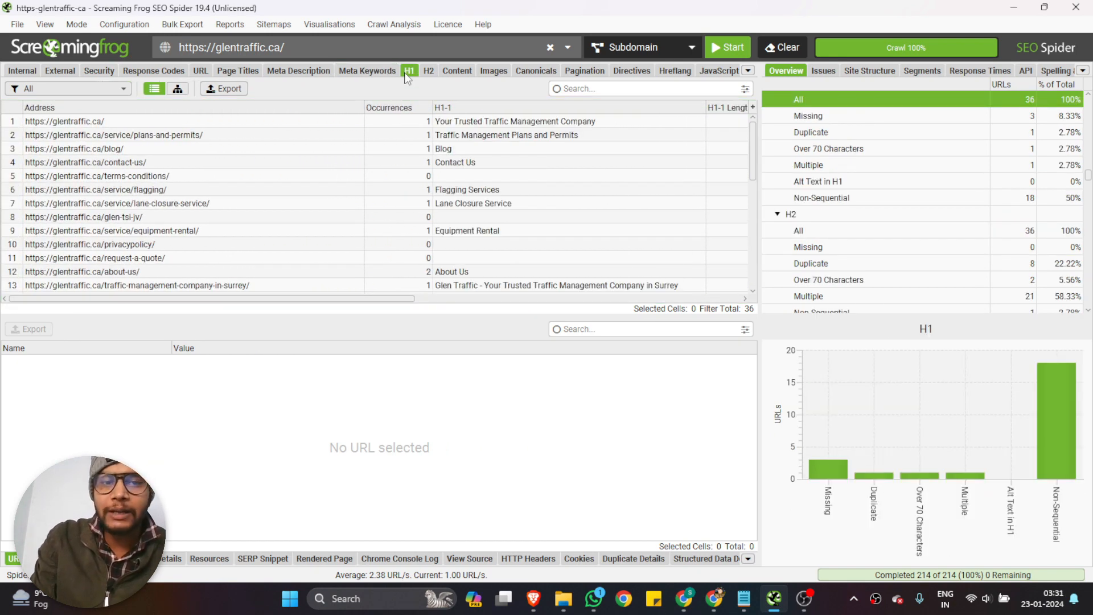
left_click(116, 90)
left_click(69, 124)
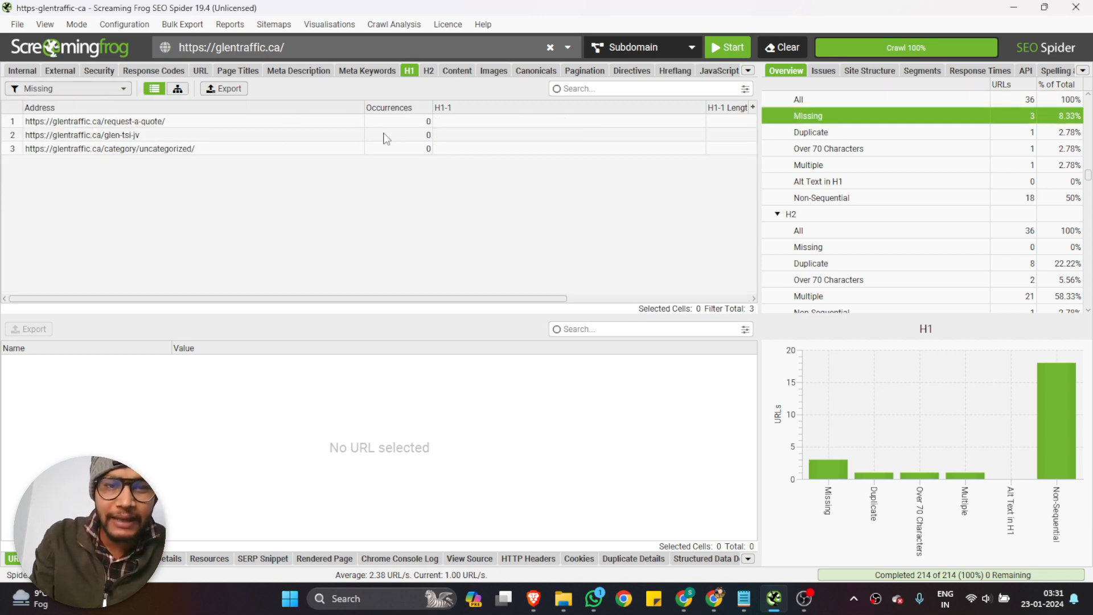
left_click_drag(175, 123, 174, 154)
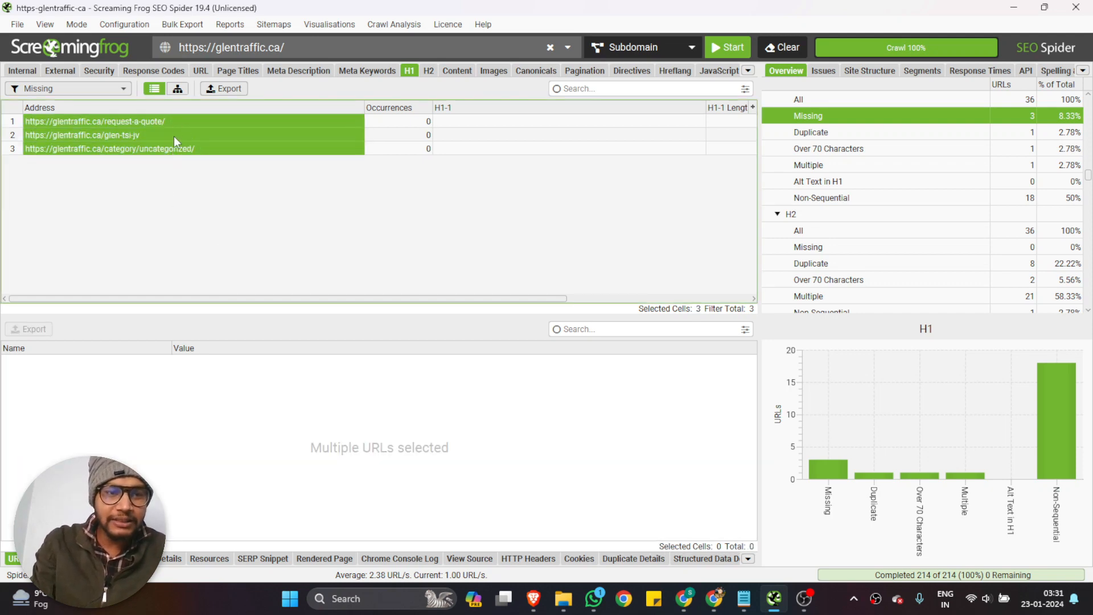
left_click(301, 136)
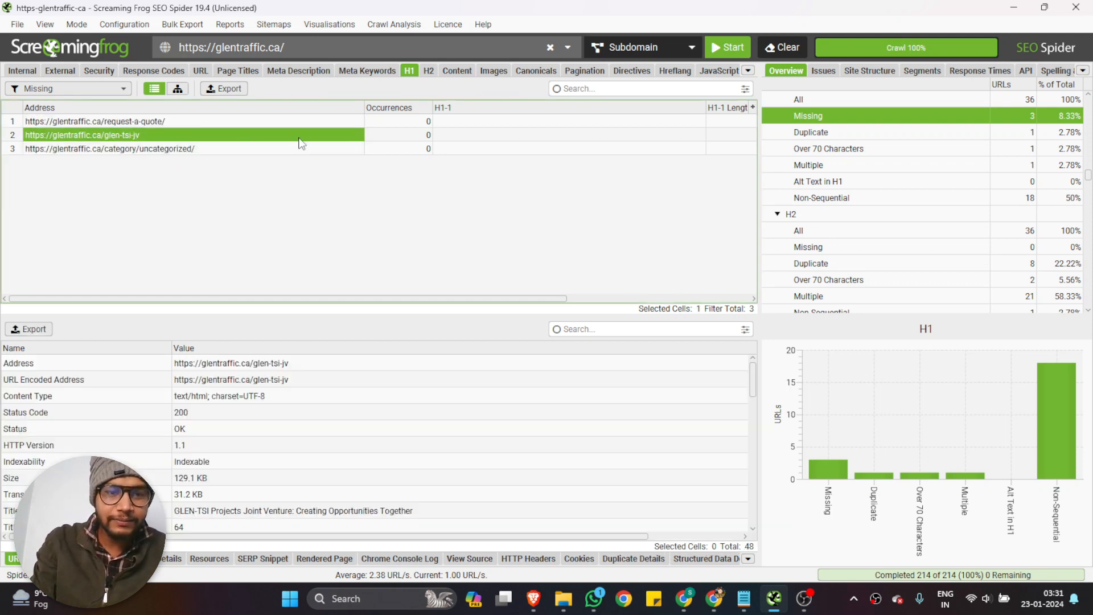
left_click(218, 121, "ctrl")
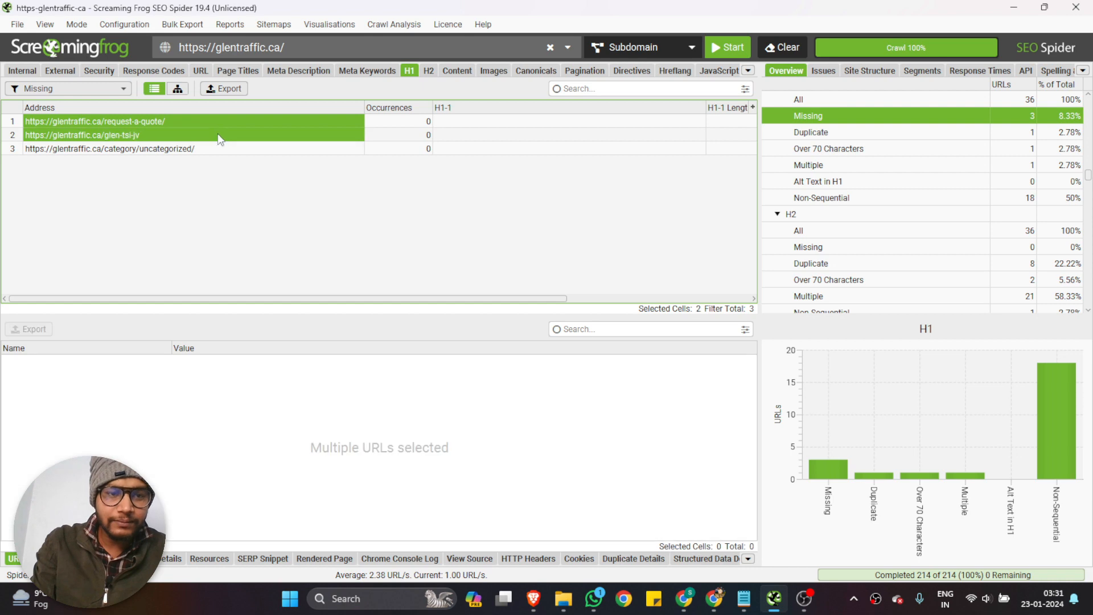
Switch to the Technical Issue spreadsheet in the browser and check the recorded H1 issues on the Headings Tag sheet
left_click(684, 598)
left_click(510, 14)
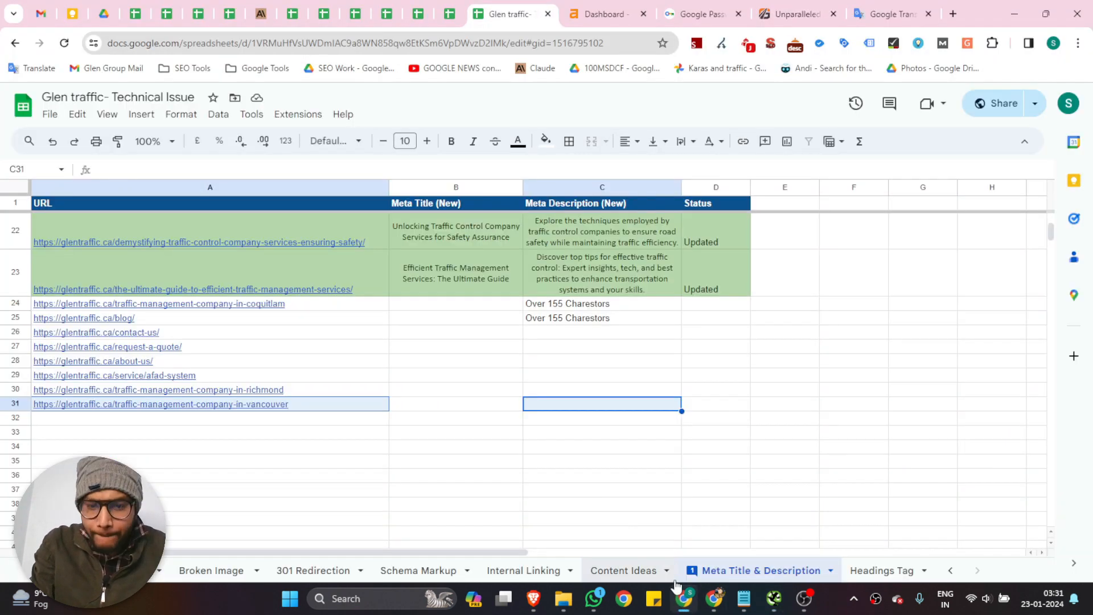
key("ctrl+shift+Page_Down")
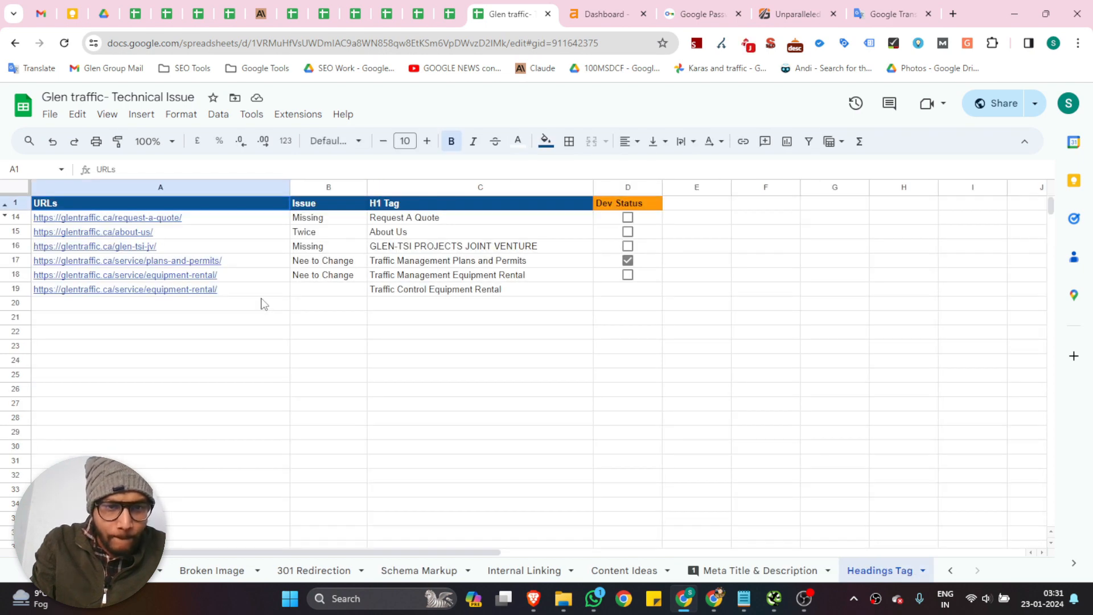
Return to Screaming Frog, filter the H1 results to Duplicate, and examine the first and second H1 of the about-us page
left_click(780, 608)
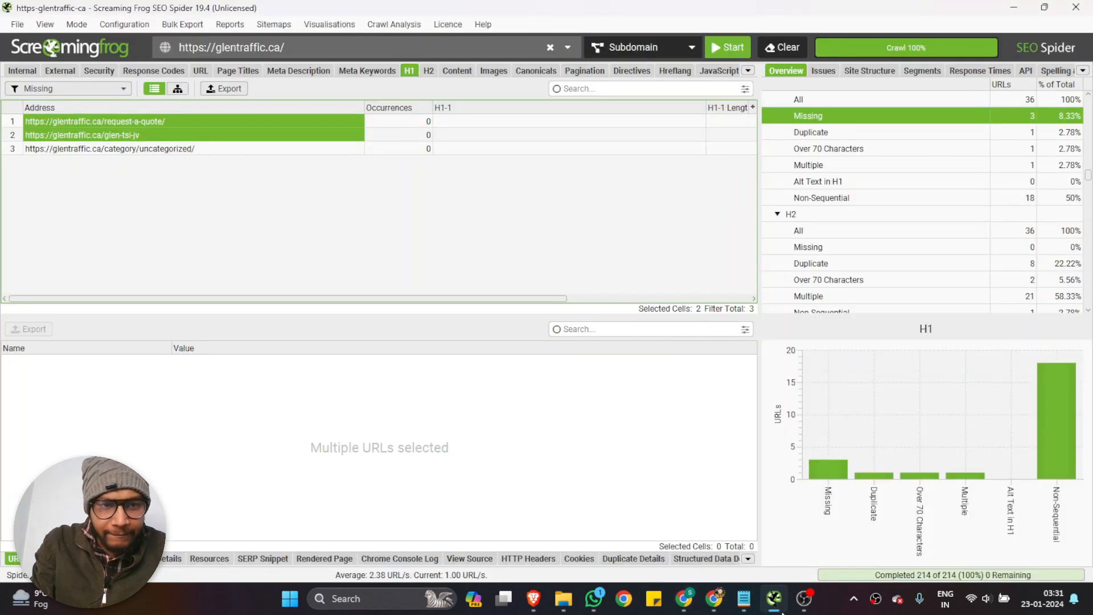
left_click(781, 608)
left_click(780, 608)
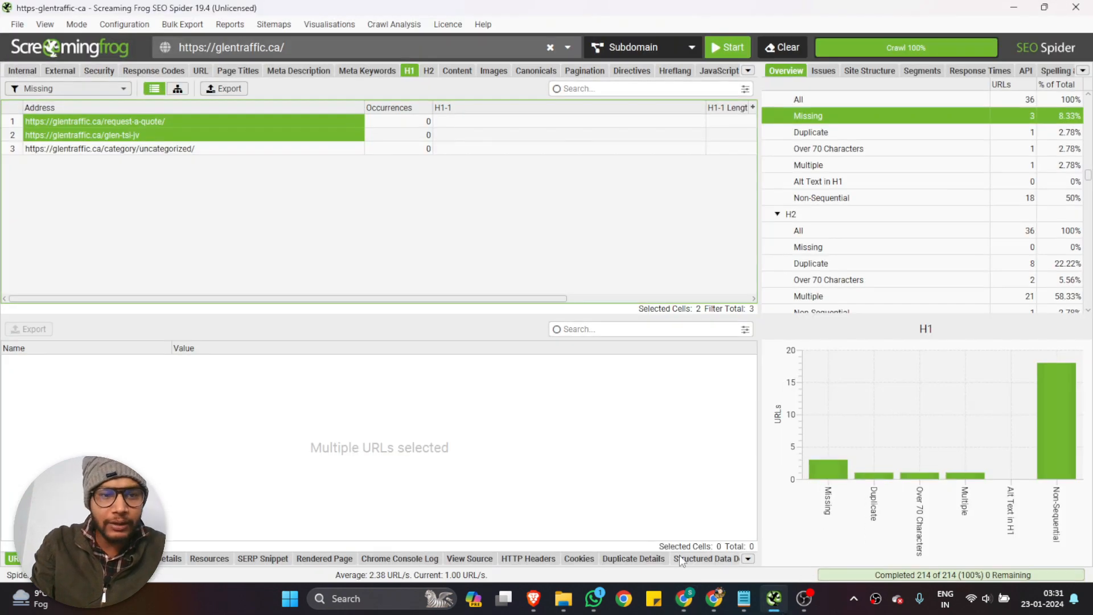
left_click(427, 72)
left_click(410, 71)
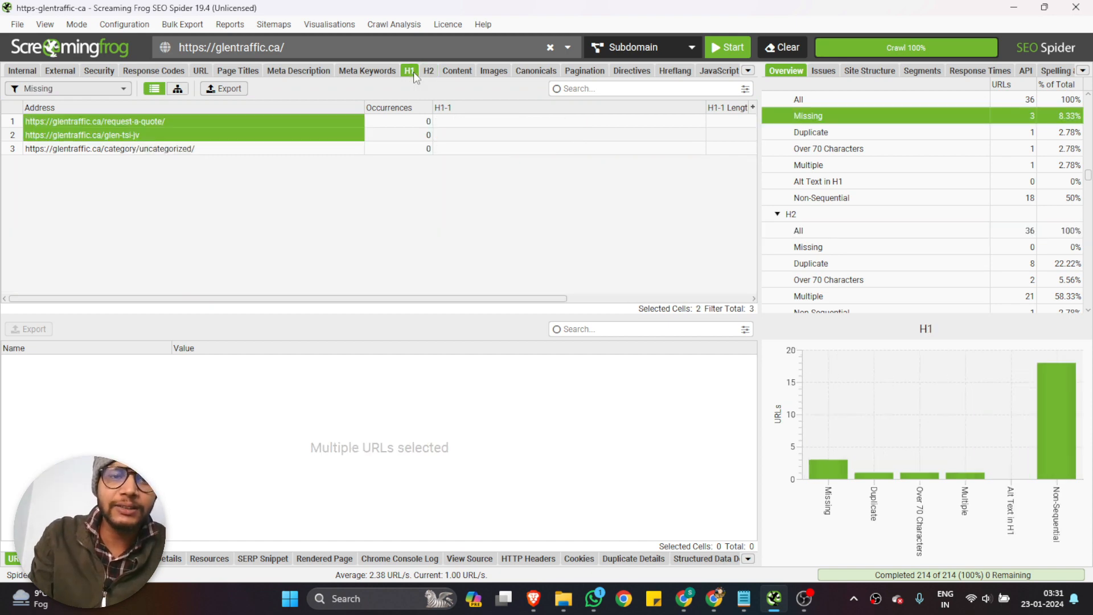
left_click(41, 91)
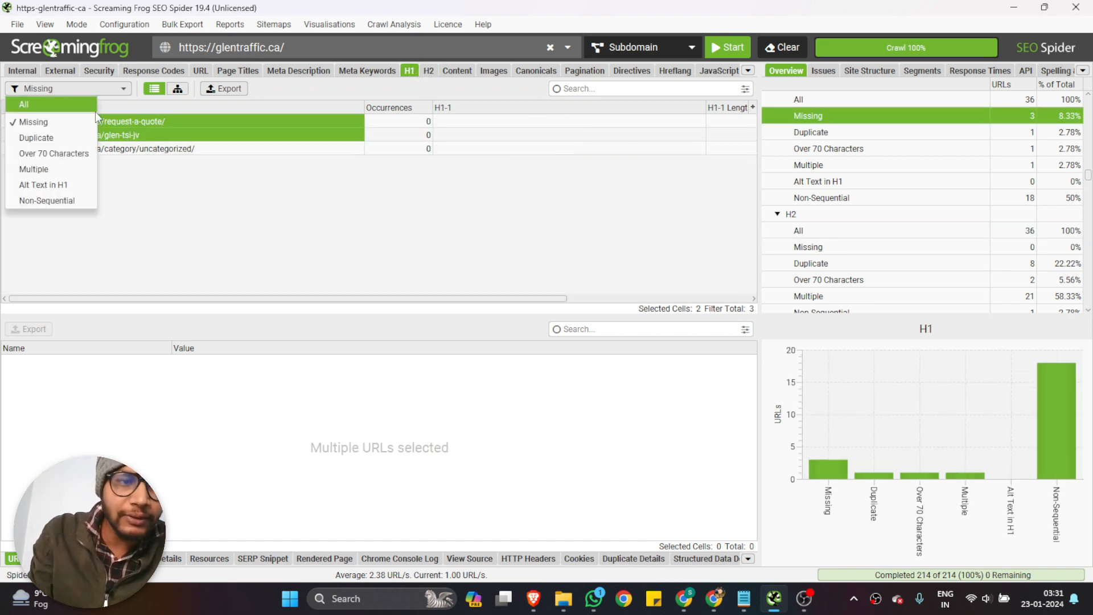
left_click(57, 137)
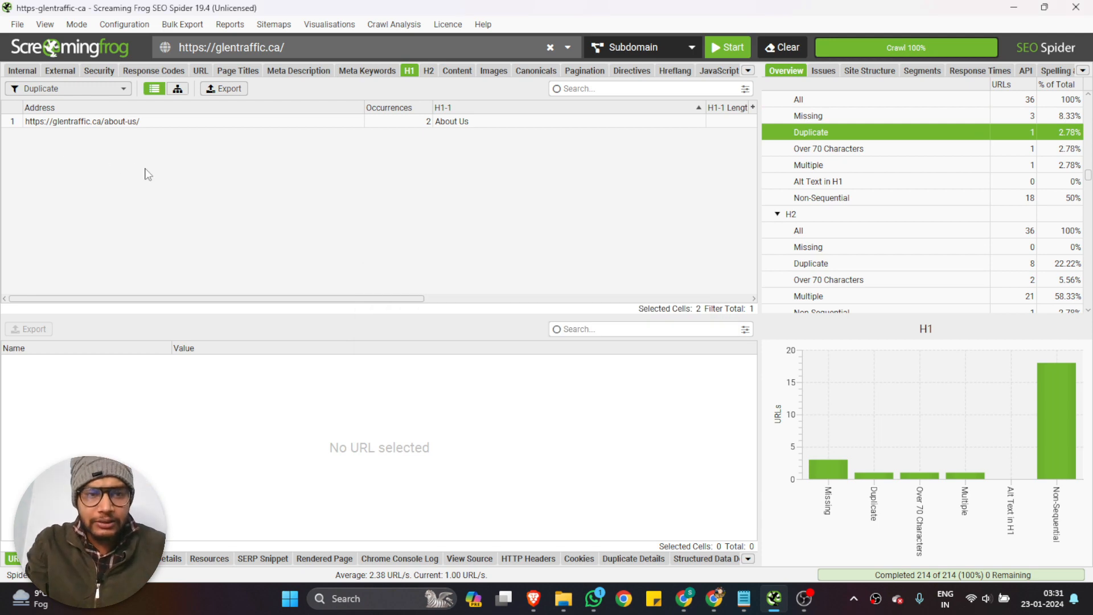
scroll(193, 178, "right", 3)
scroll(195, 180, "right", 2)
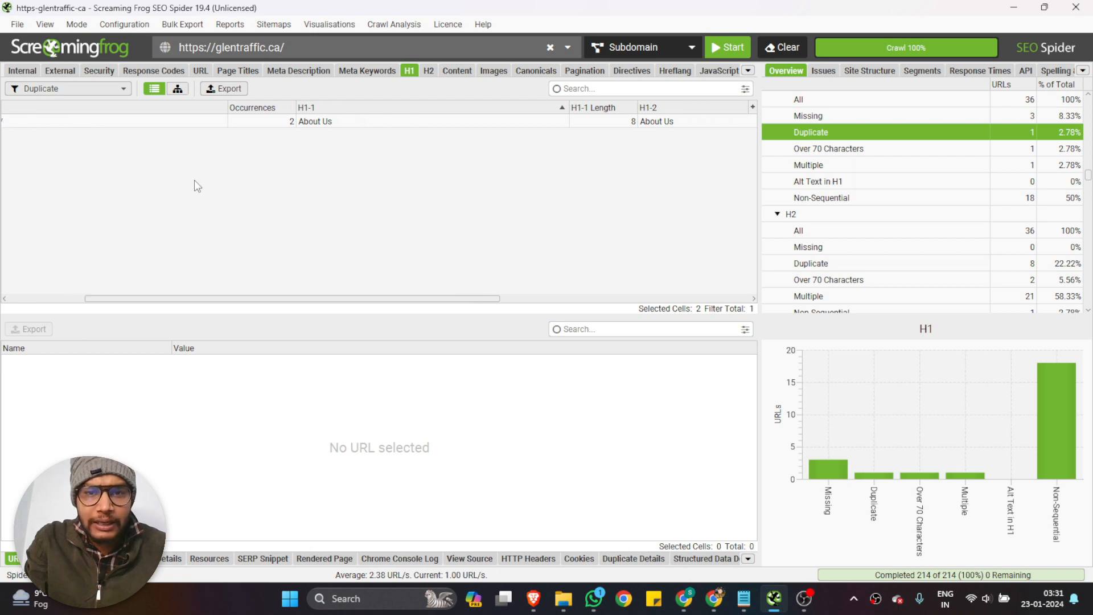
scroll(197, 183, "left", 5)
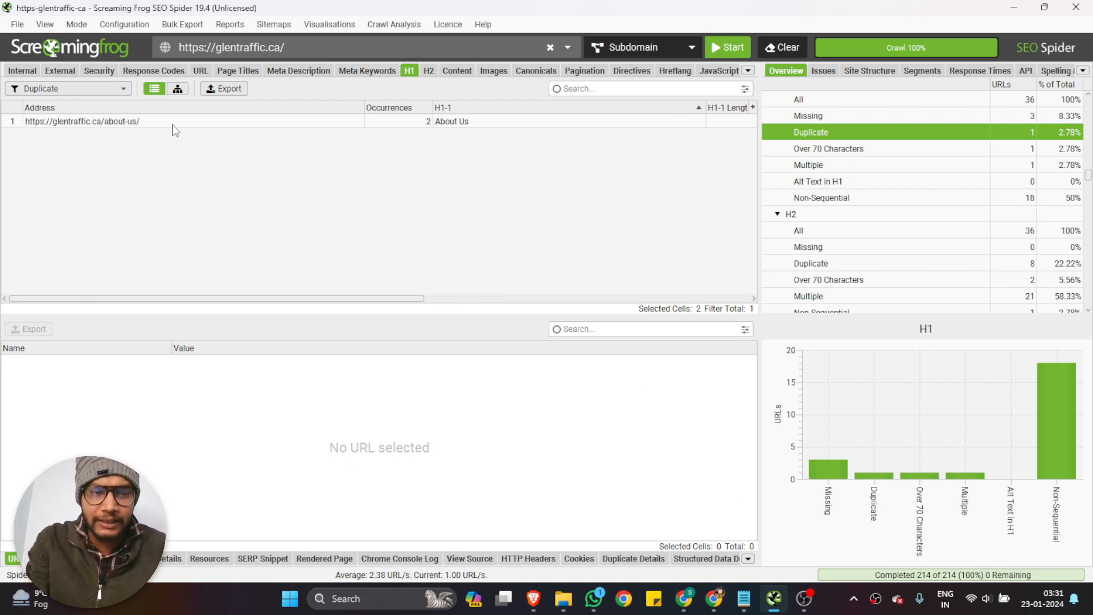
Switch back to the spreadsheet and check the about-us entry on the Headings Tag sheet
left_click(690, 607)
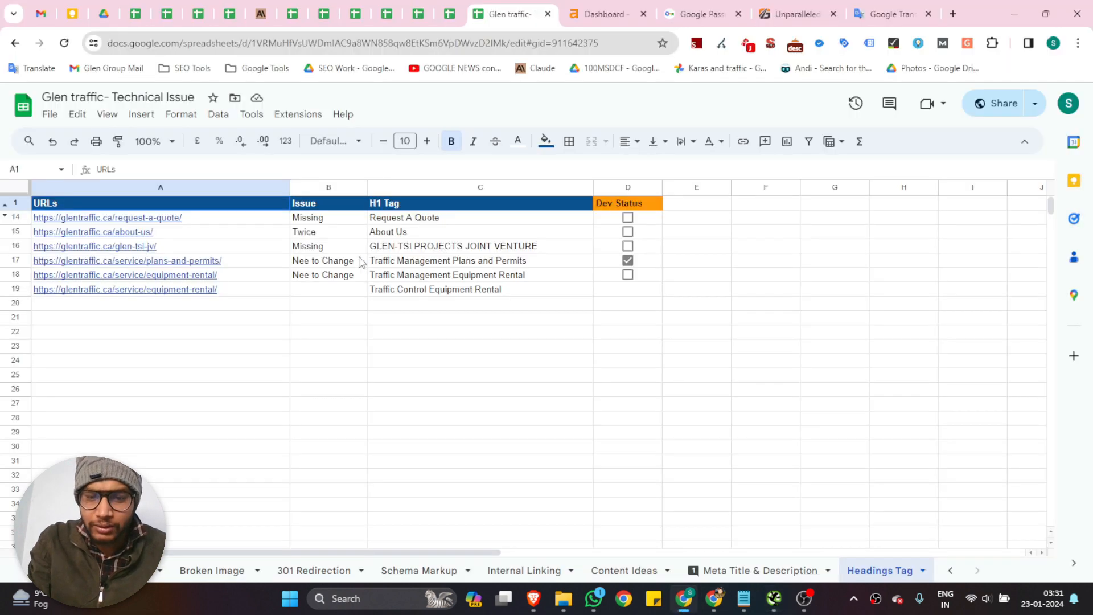
mouse_move(147, 240)
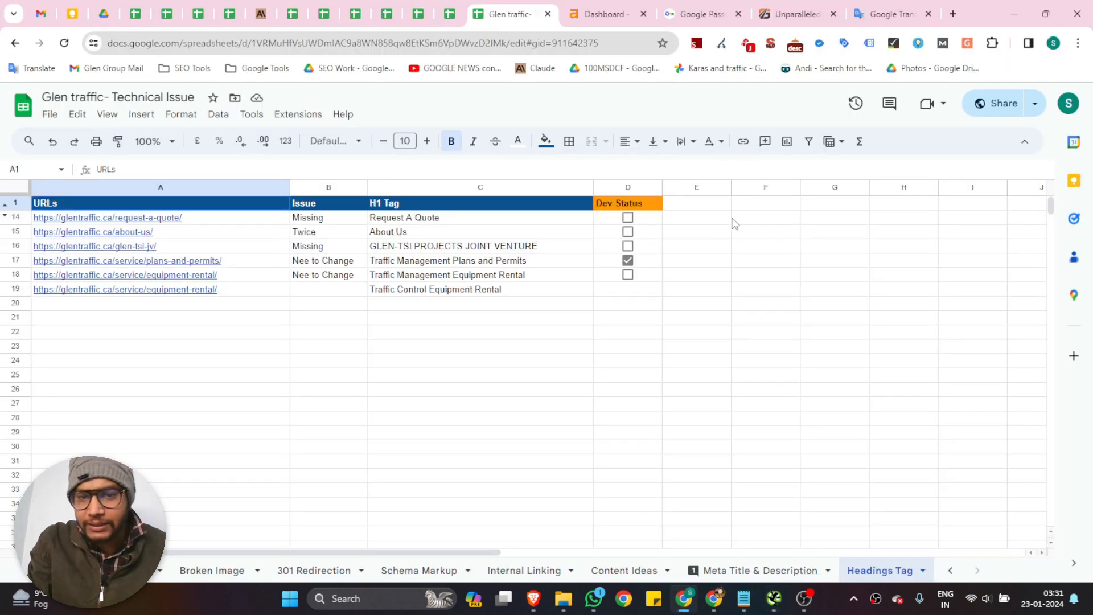
left_click(788, 231)
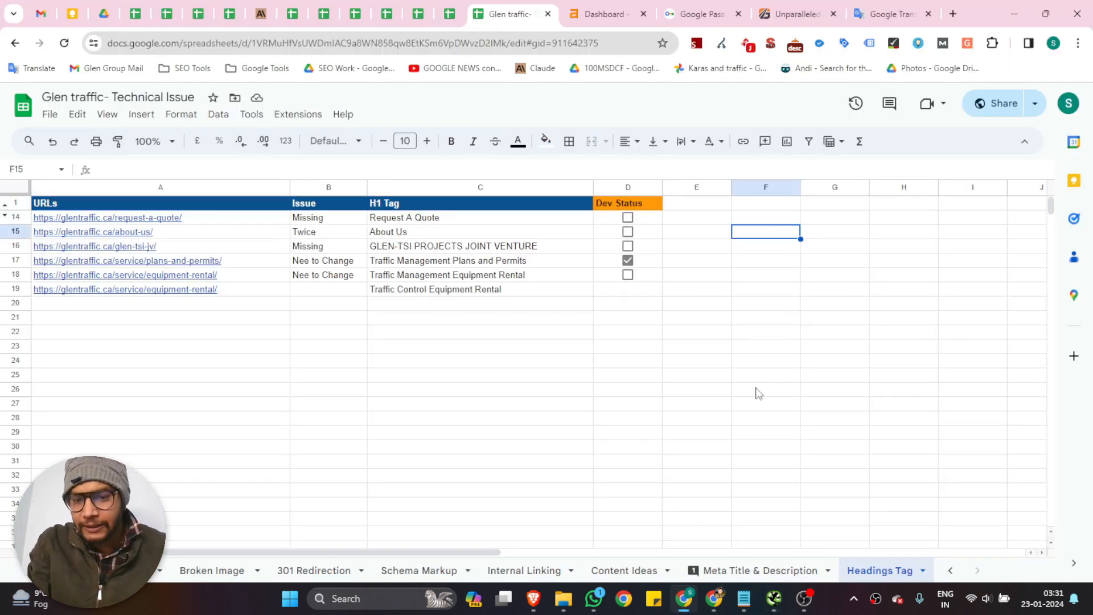
Go back to Screaming Frog, filter the H1 results to Over 70 Characters, and inspect the listed blog page's H1 length and details
left_click(780, 611)
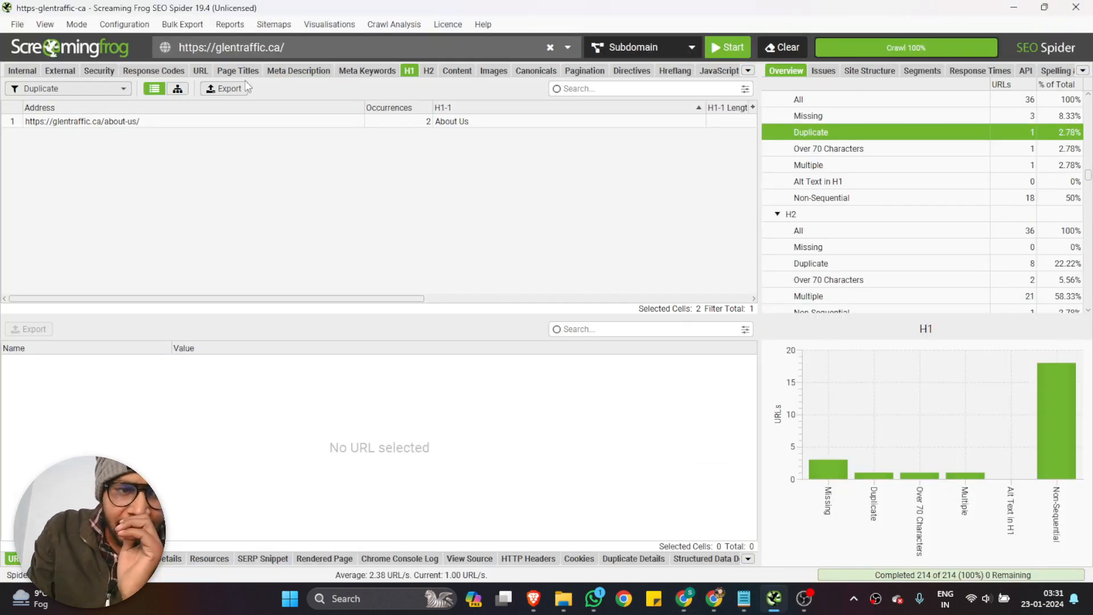
left_click(105, 88)
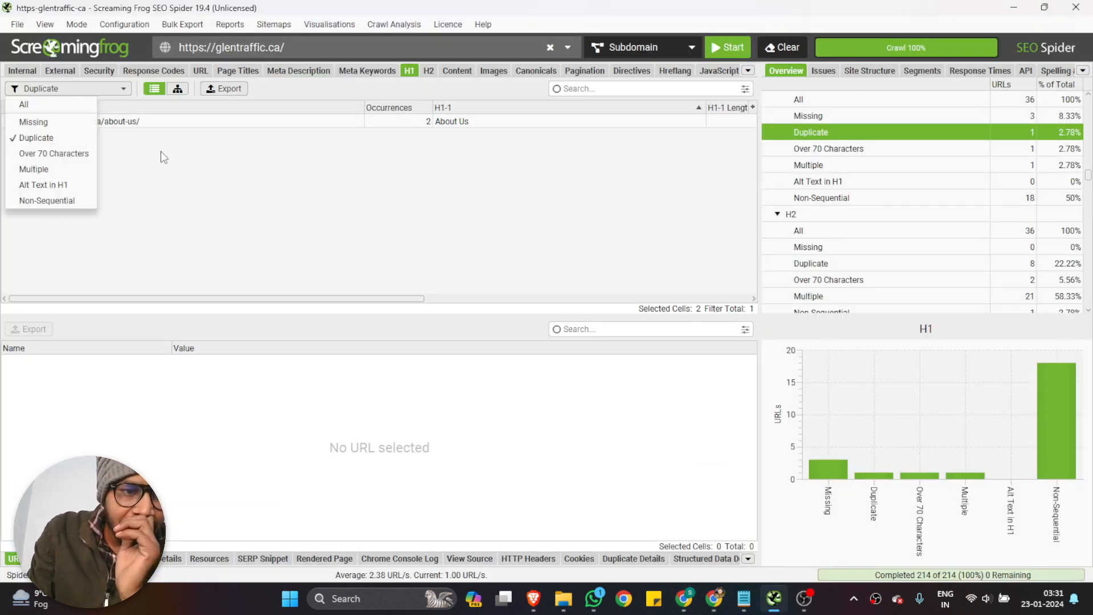
left_click(64, 155)
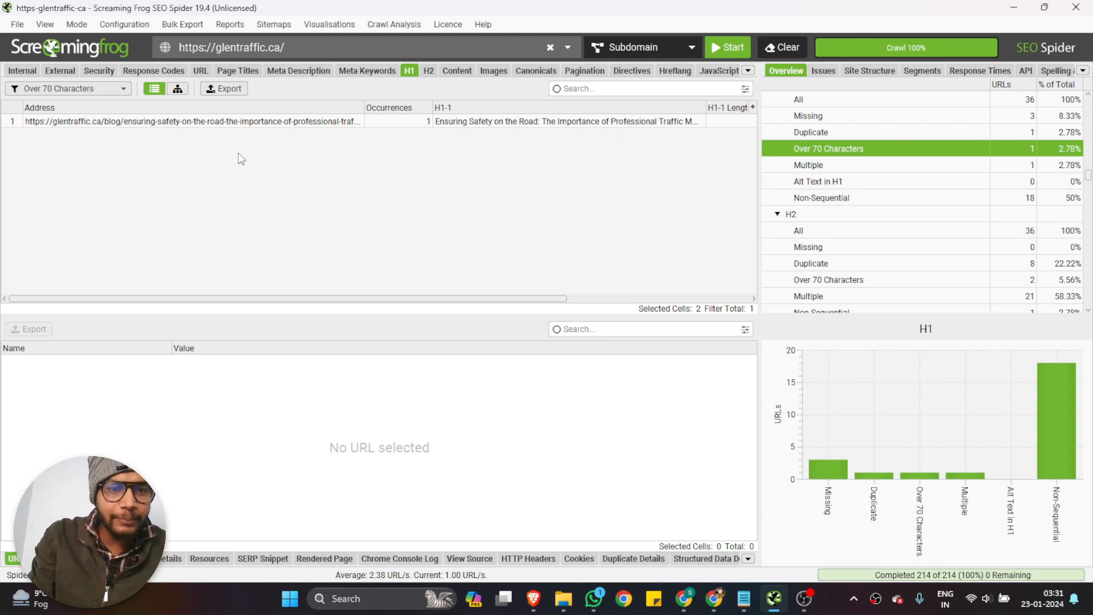
scroll(238, 153, "right", 2)
left_click(202, 123)
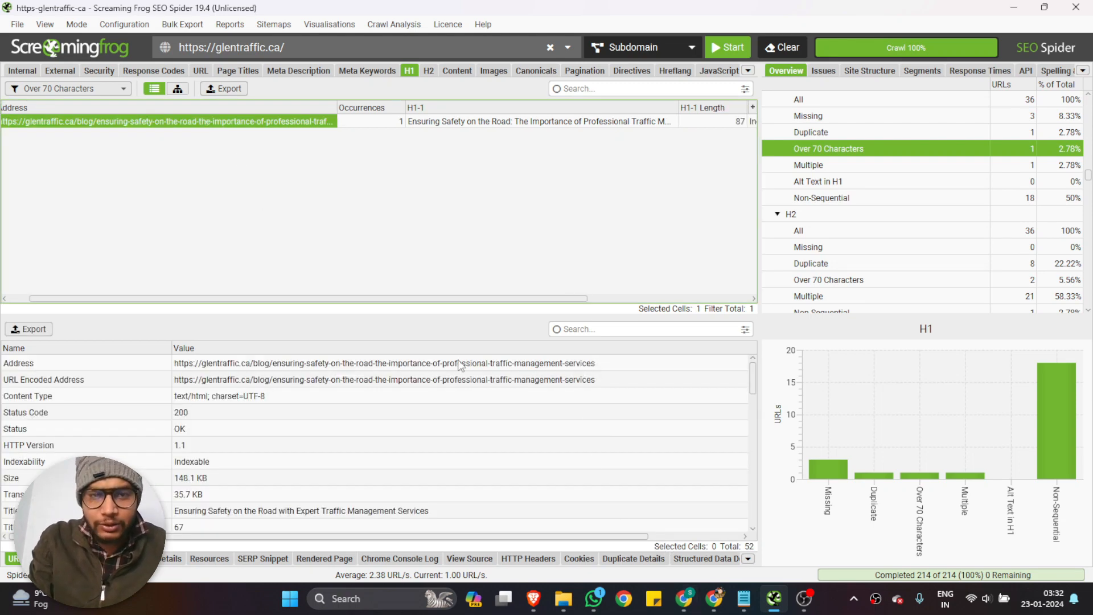
scroll(242, 214, "left", 2)
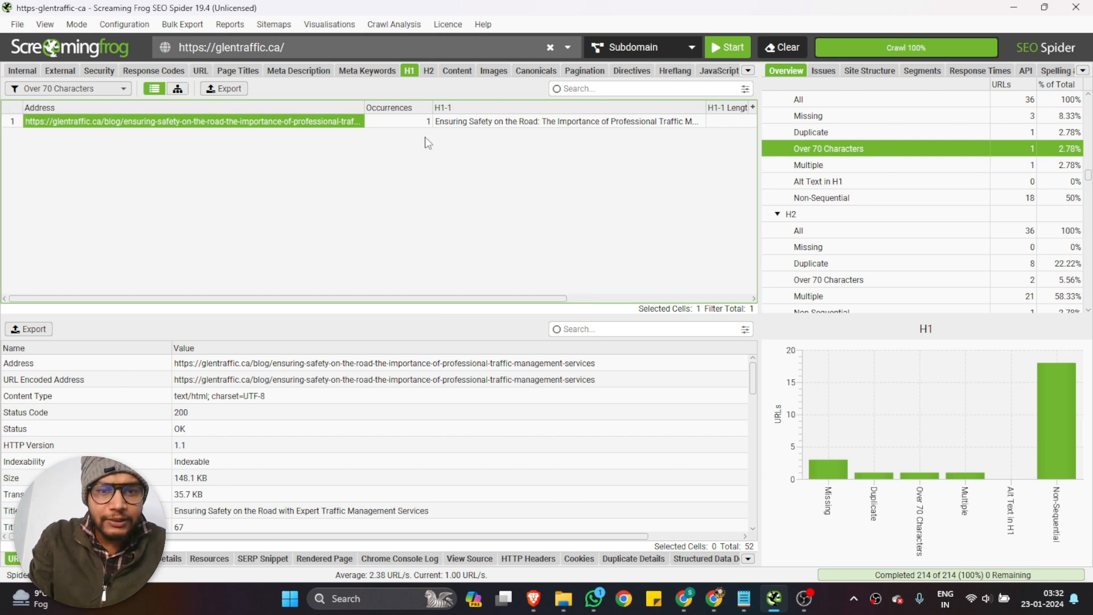
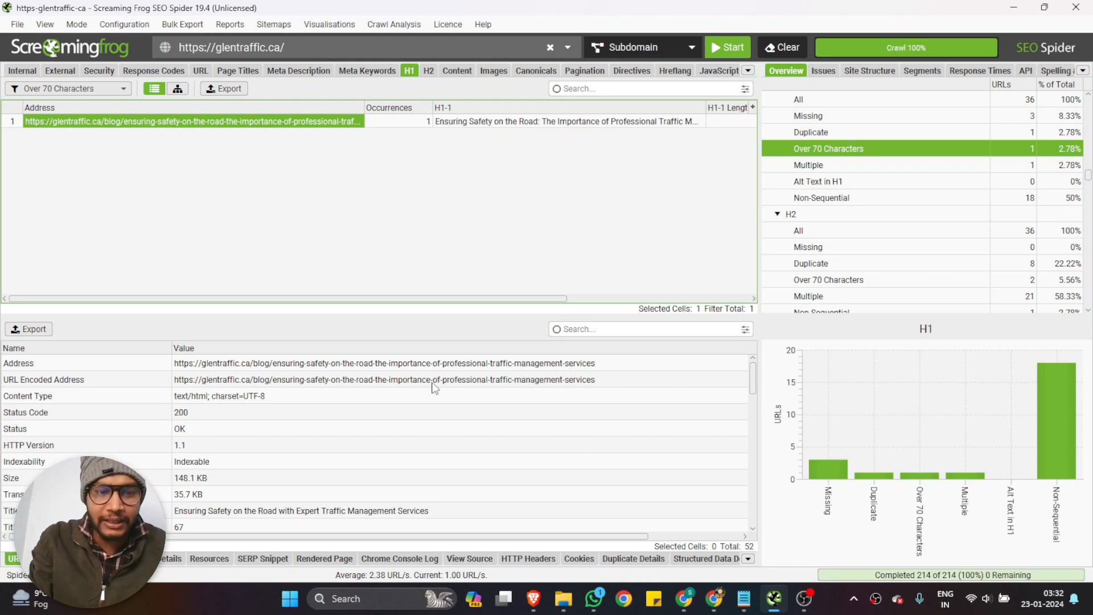
Switch to the Technical Issue spreadsheet and record the copied blog URL in A20 of Headings Tag, with "Over 70 Charectors" in C20
left_click(684, 598)
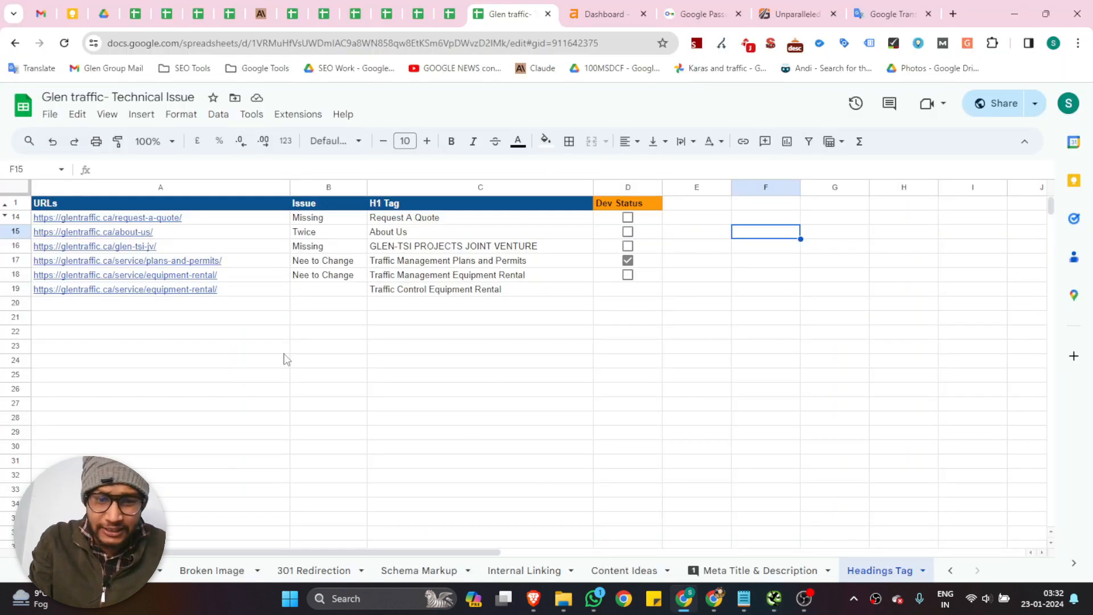
left_click(162, 304)
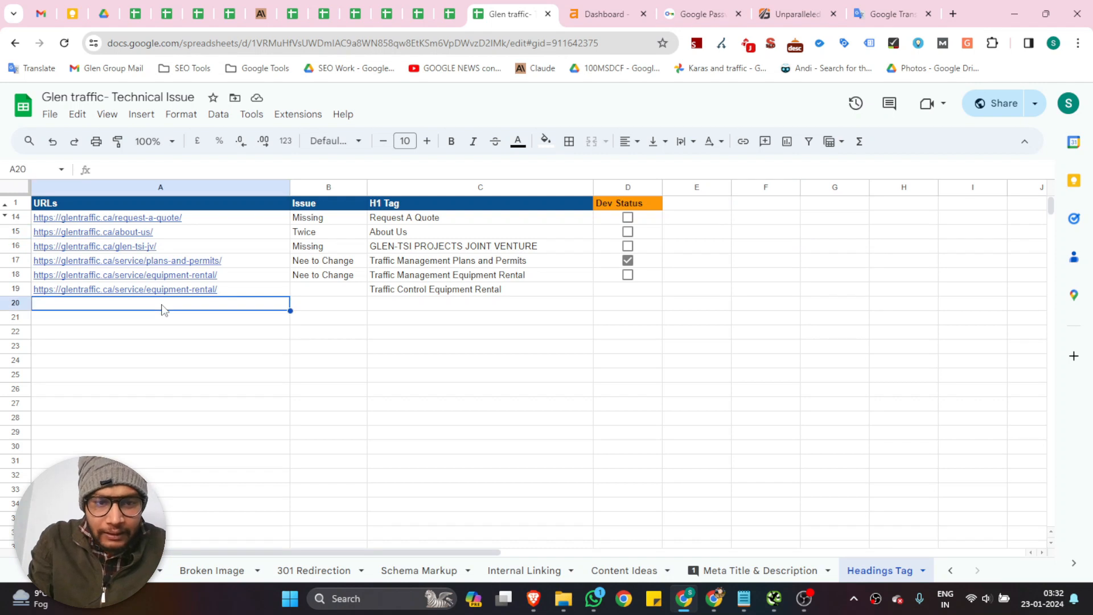
type("https://glentraffic.ca/blog/ensuring-safety-on-the-road-the-importance-of-professional-traffic-management-services")
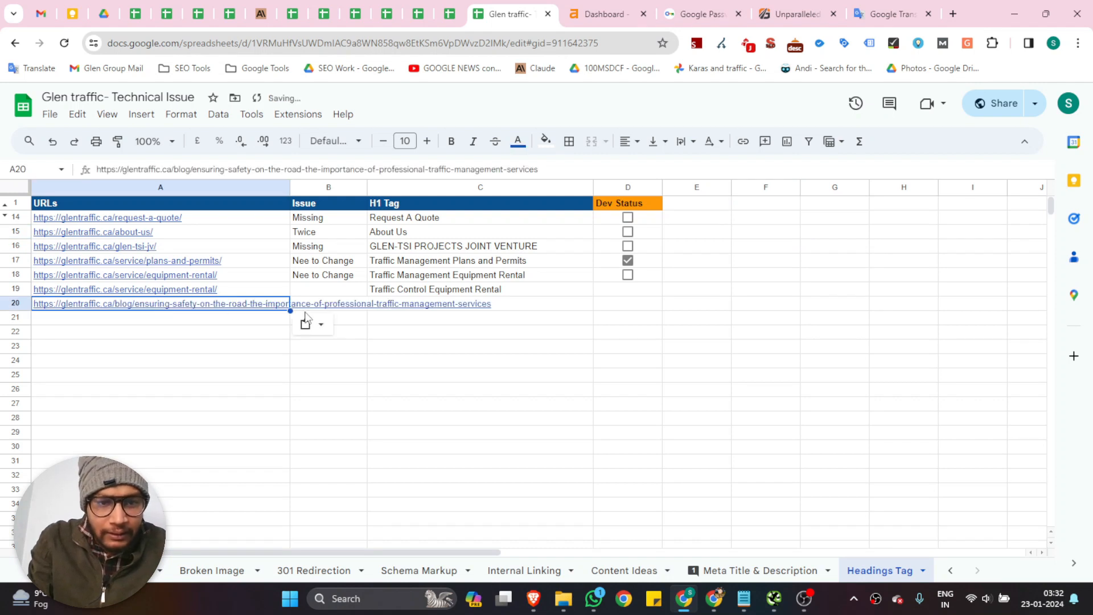
left_click(403, 307)
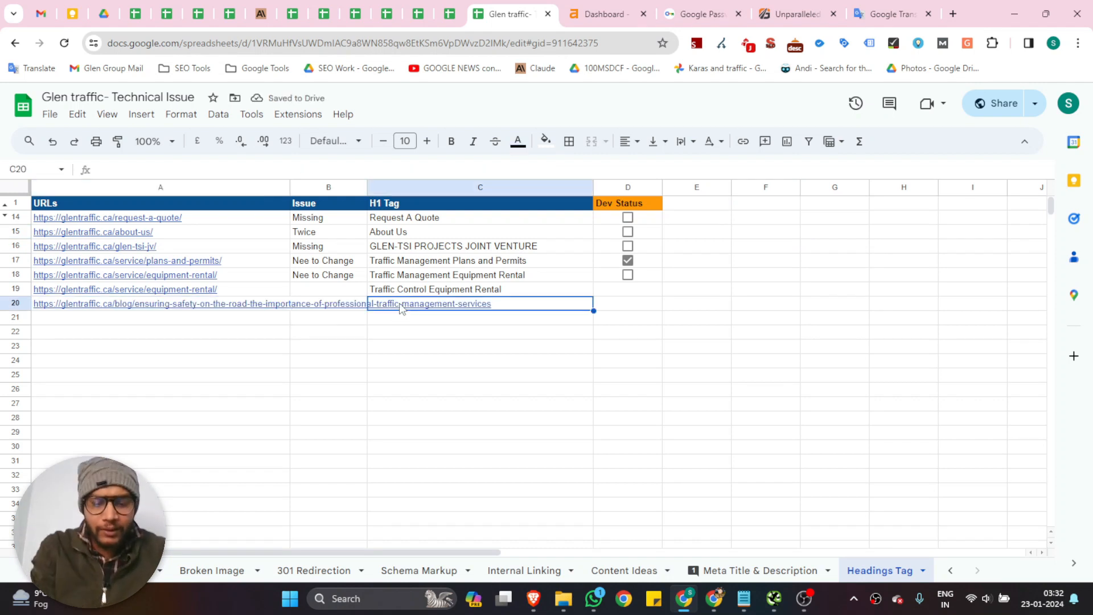
type("Over")
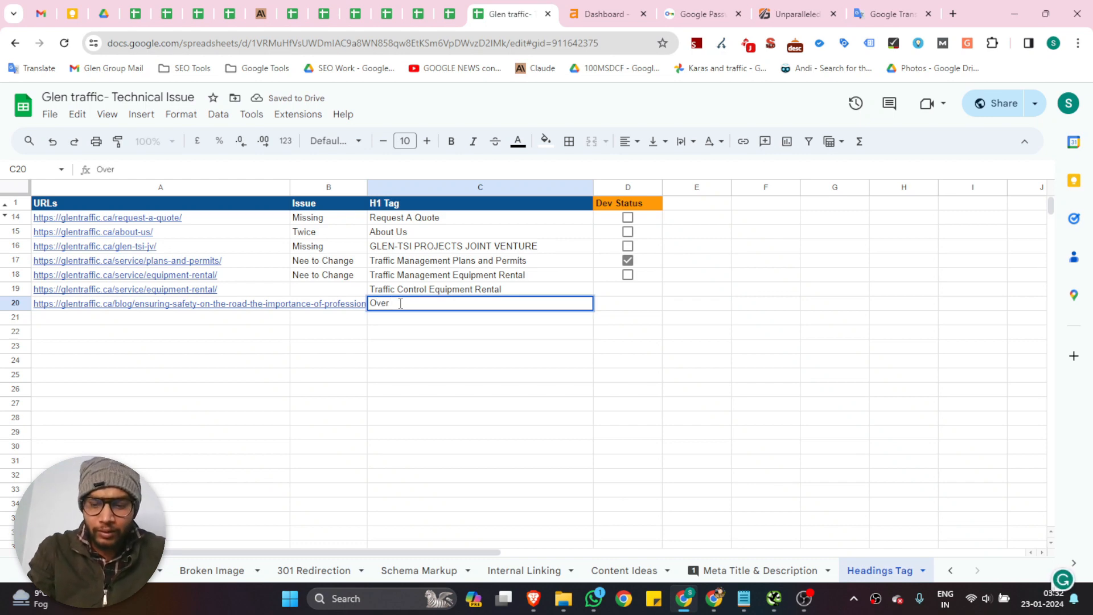
type(" 70 Char")
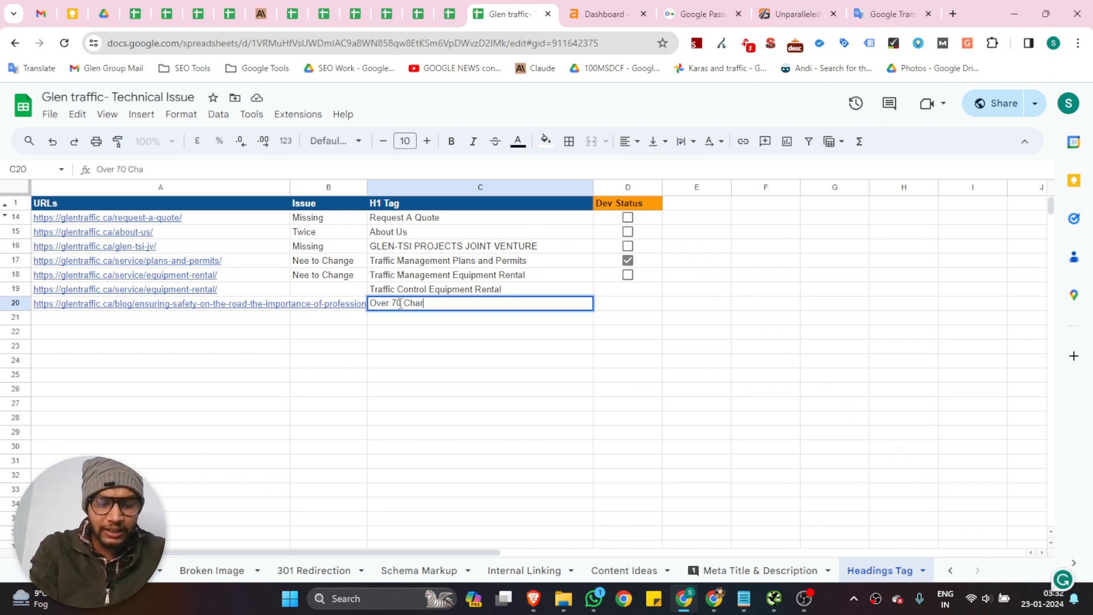
type("ectors")
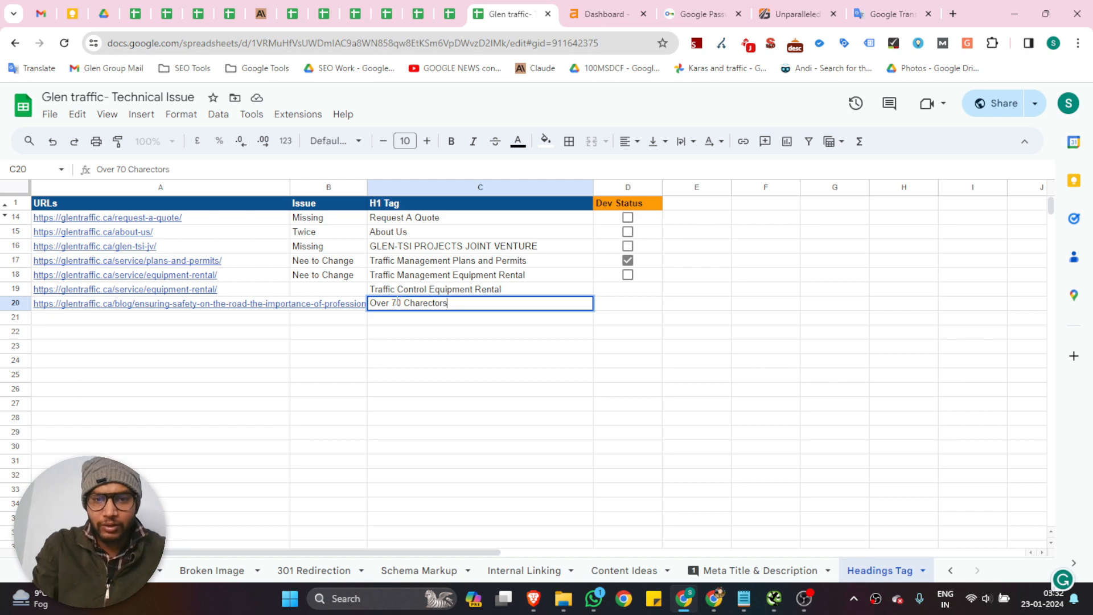
left_click(564, 336)
Return to Screaming Frog and check the H1 results filtered to Multiple and to Alt Text in H1
left_click(775, 599)
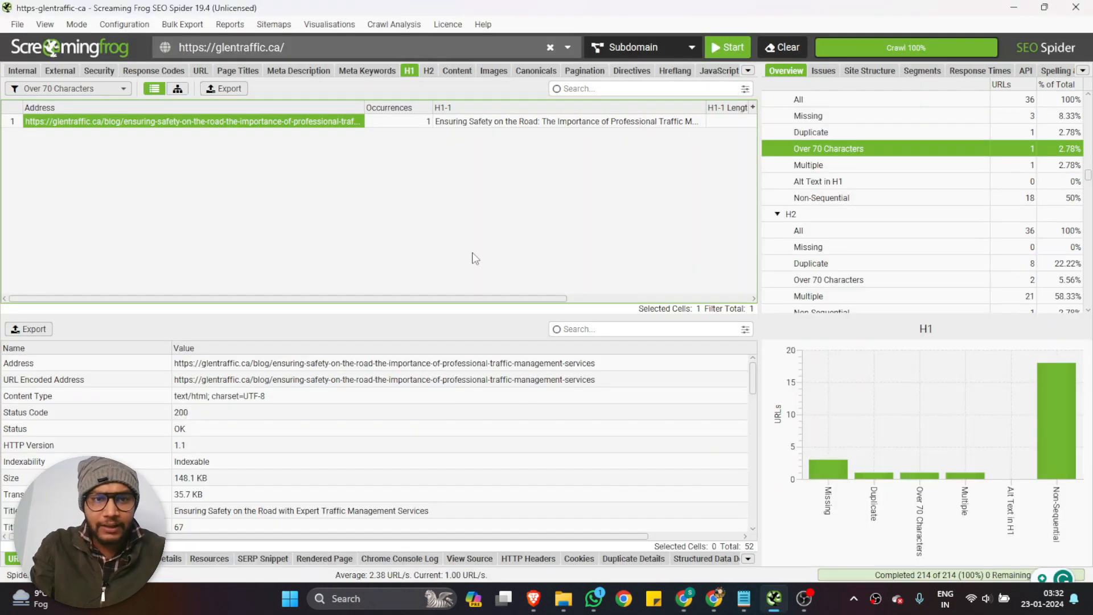
left_click(85, 90)
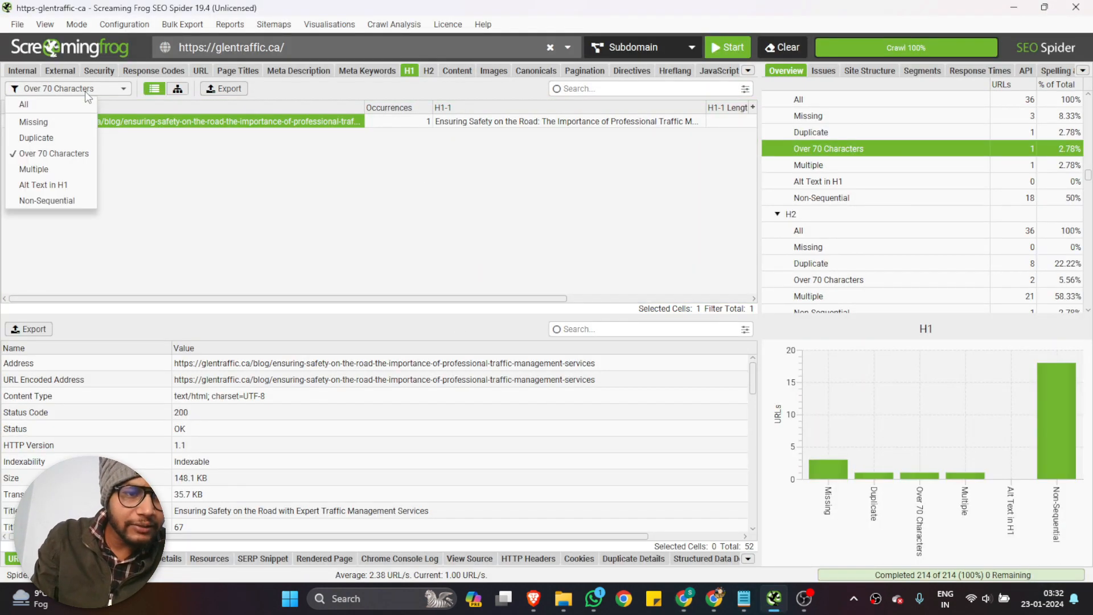
left_click(56, 171)
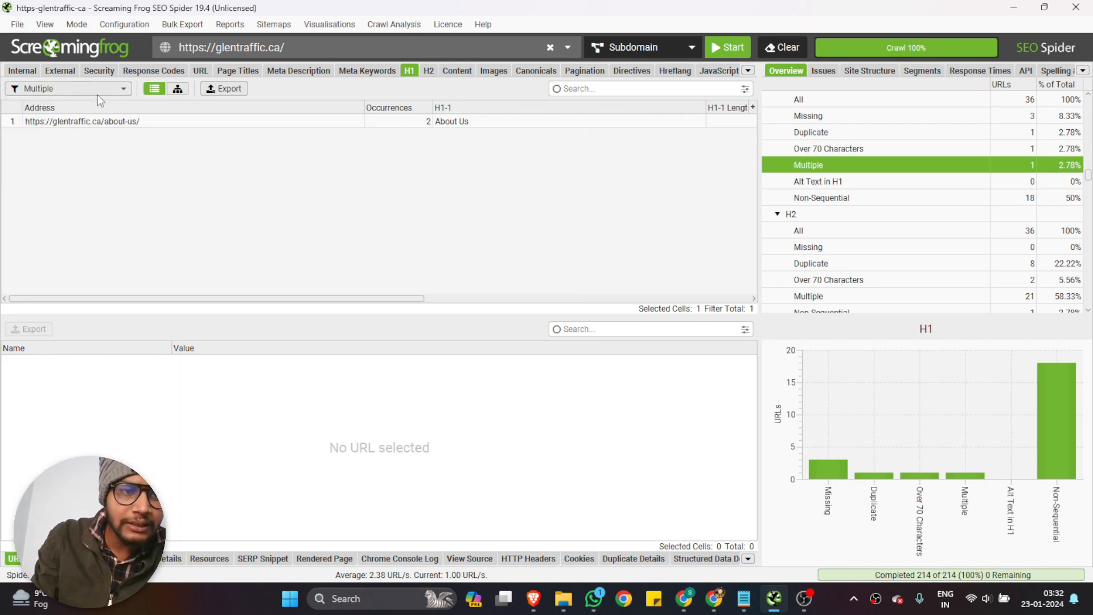
left_click(94, 91)
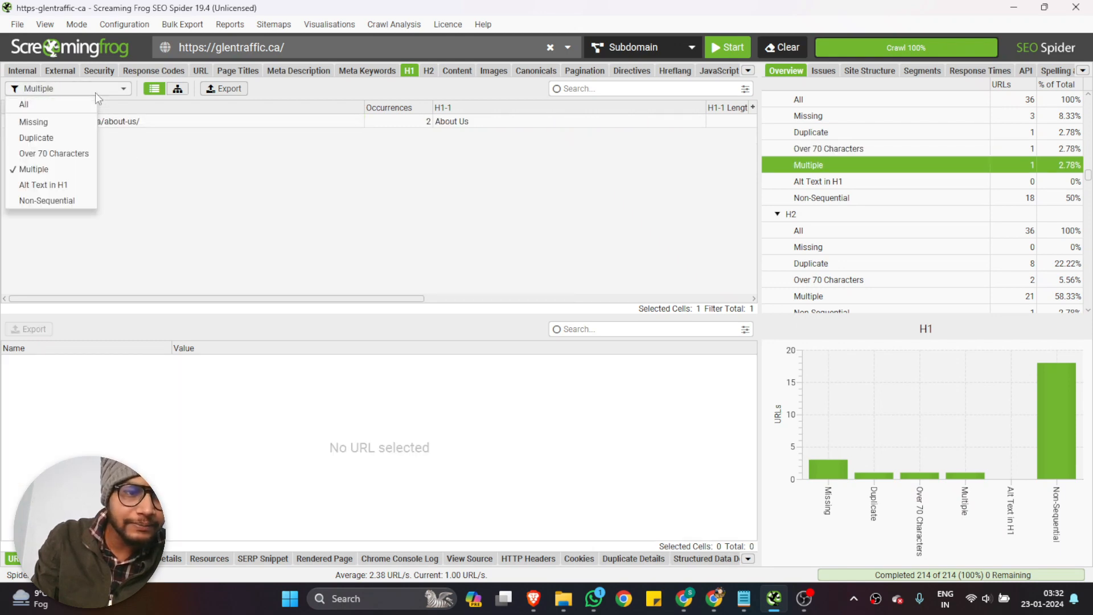
left_click(67, 185)
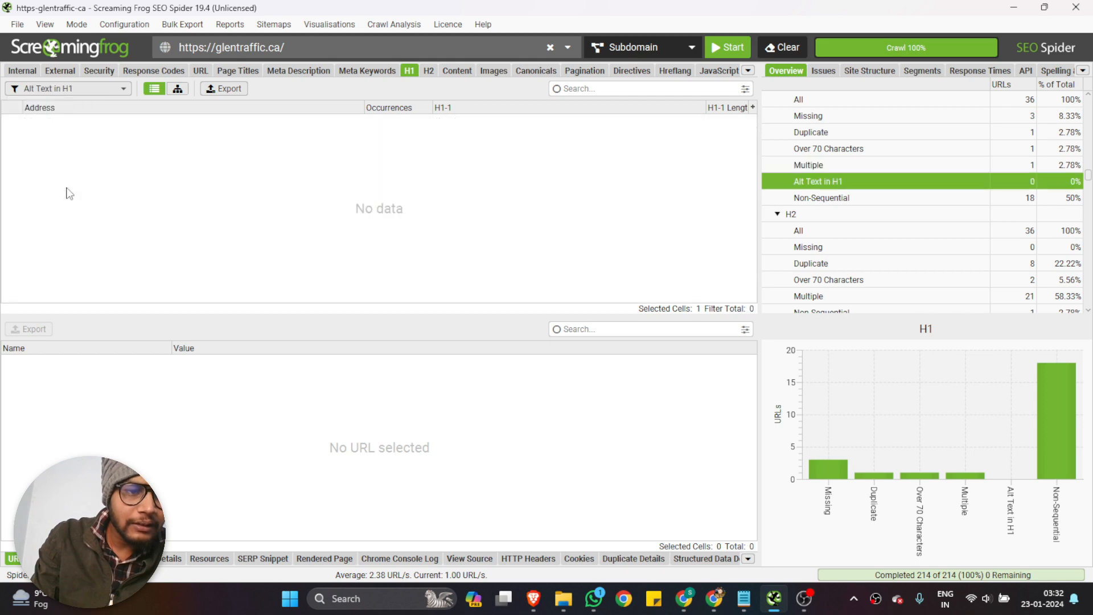
Show the crawl's H2 results and filter them to Missing
left_click(424, 69)
left_click(71, 89)
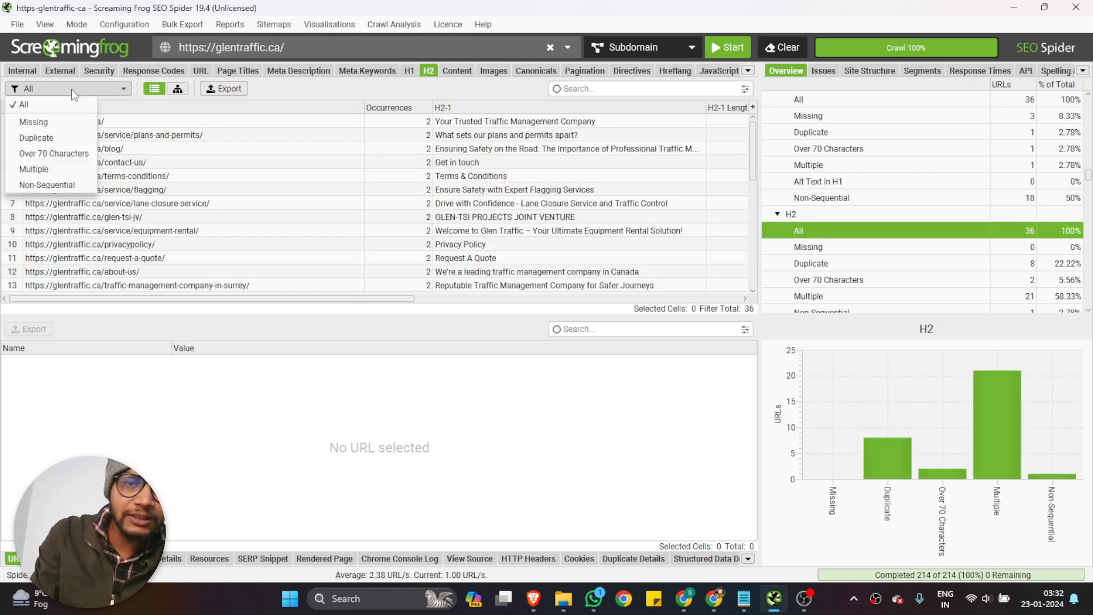
left_click(59, 123)
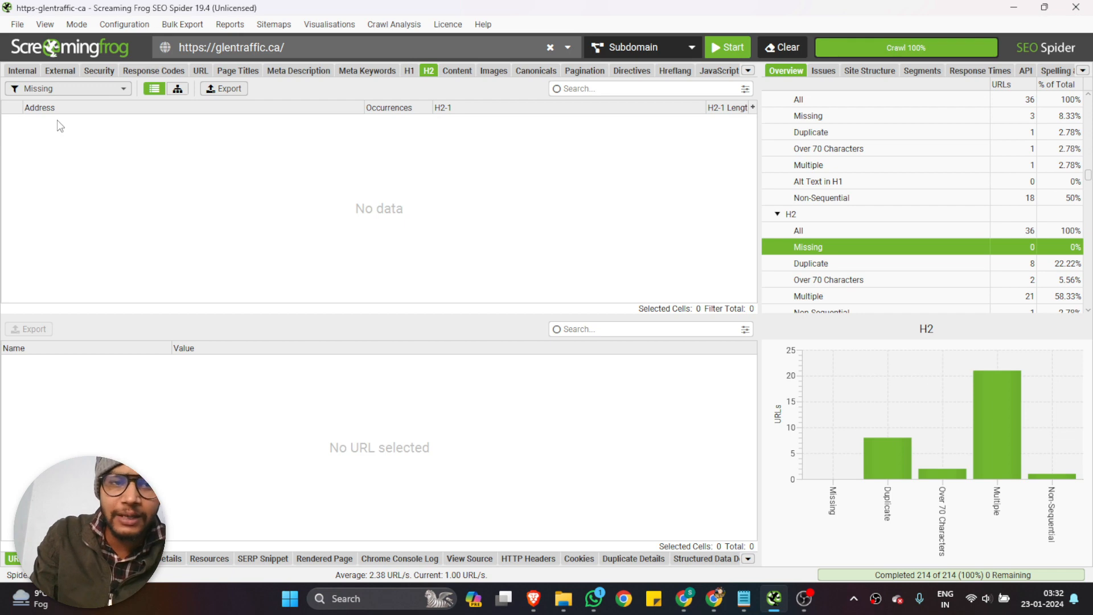
Filter the H2 results to Duplicate and compare the first and second H2 text and lengths of the listed pages
left_click(71, 89)
left_click(41, 137)
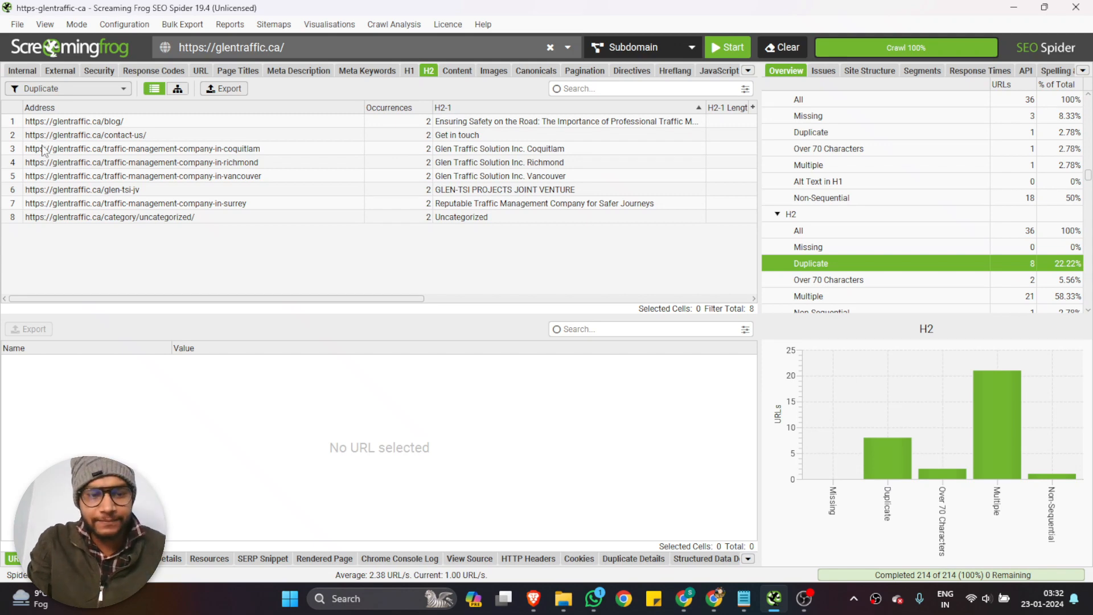
scroll(211, 222, "right", 3)
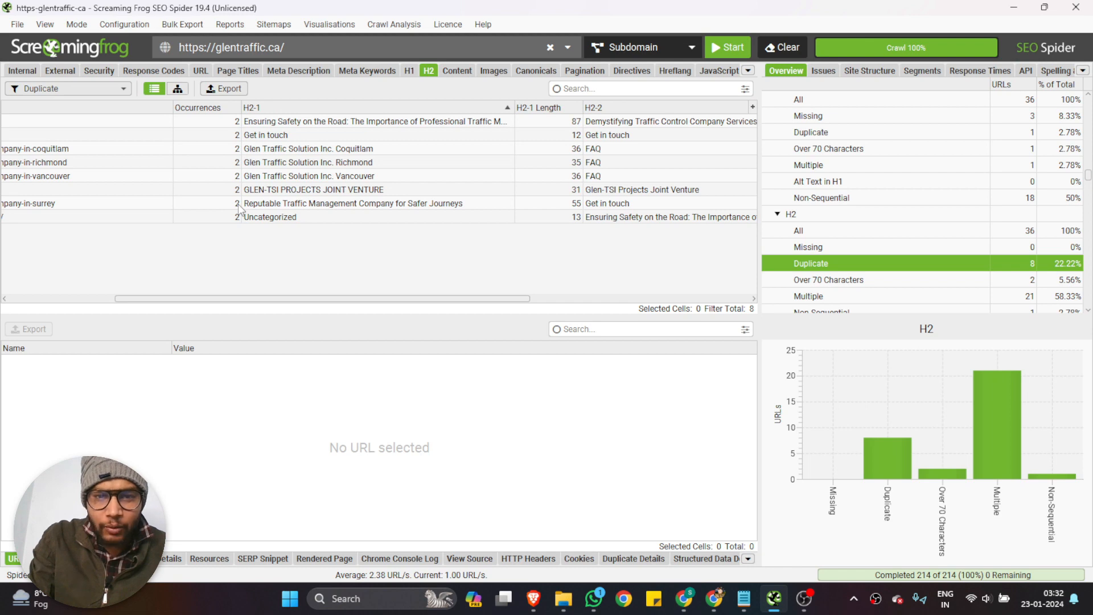
scroll(239, 209, "right", 2)
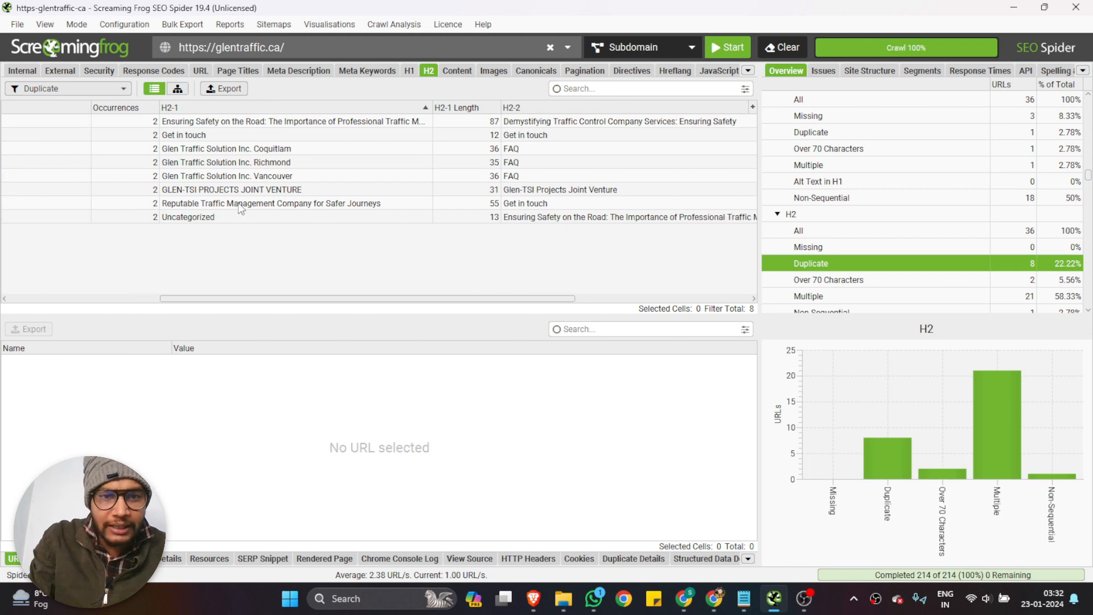
scroll(238, 205, "right", 3)
scroll(238, 202, "left", 4)
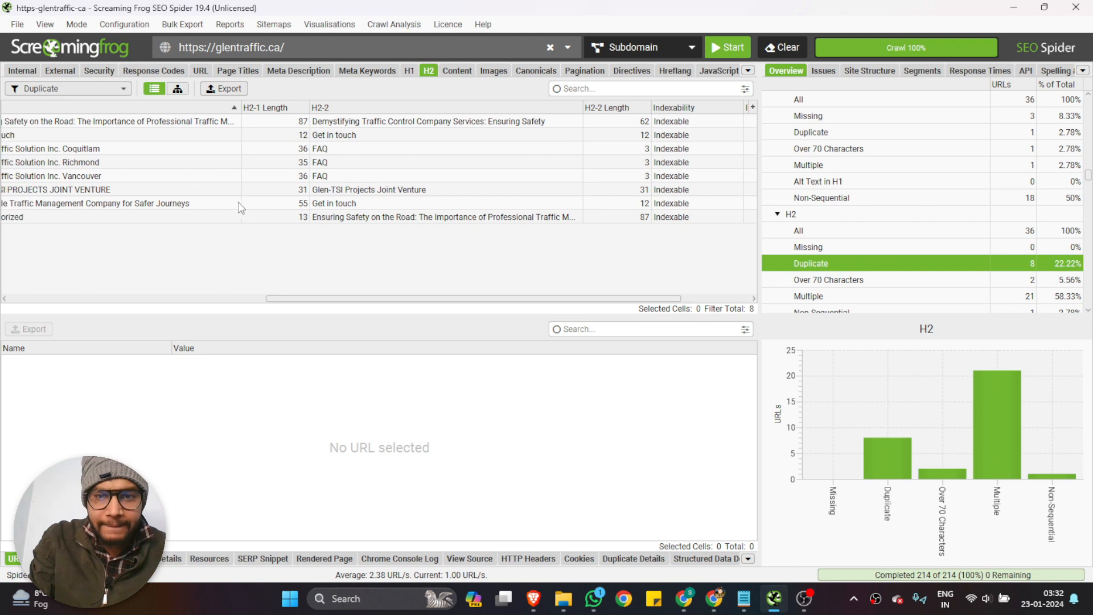
scroll(238, 202, "left", 3)
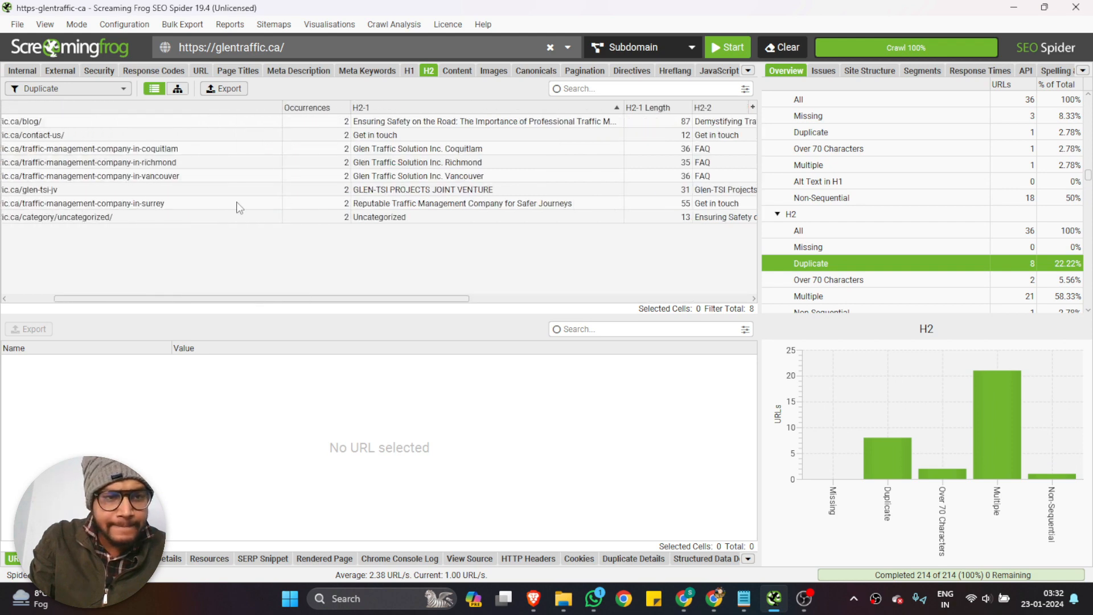
scroll(191, 159, "right", 2)
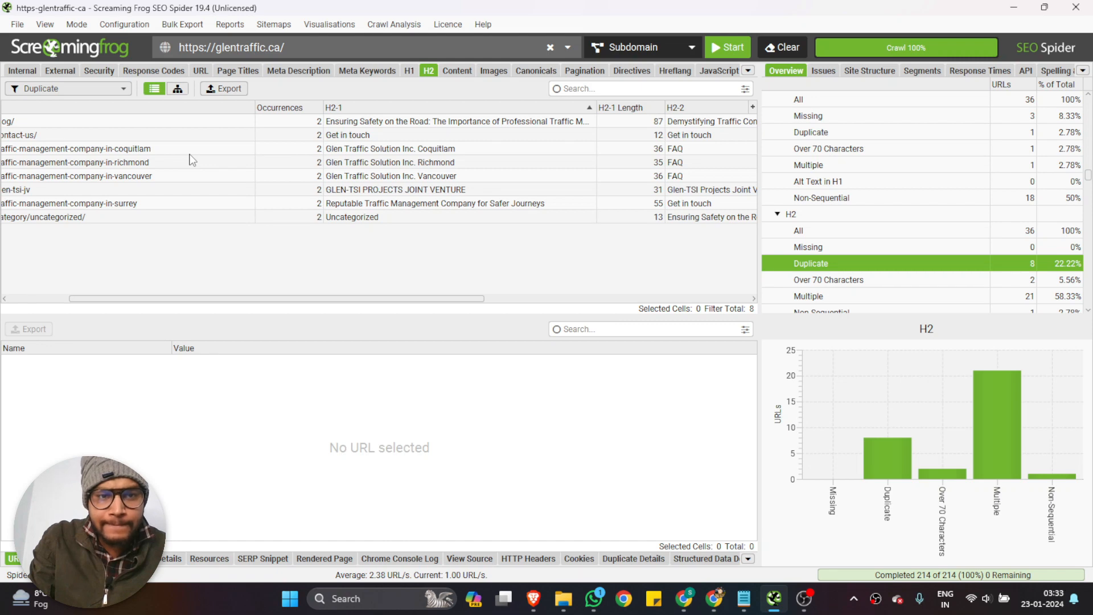
scroll(191, 160, "left", 2)
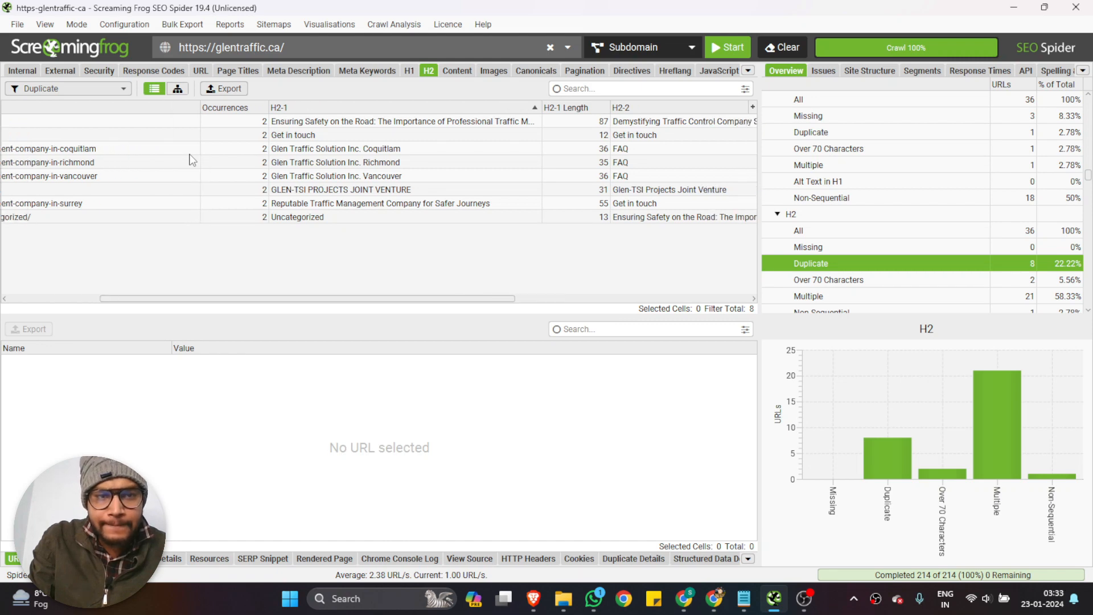
Inspect the blog page and the traffic-management-company-in-richmond page among the duplicate H2 results, comparing their H2 headings
left_click(87, 122)
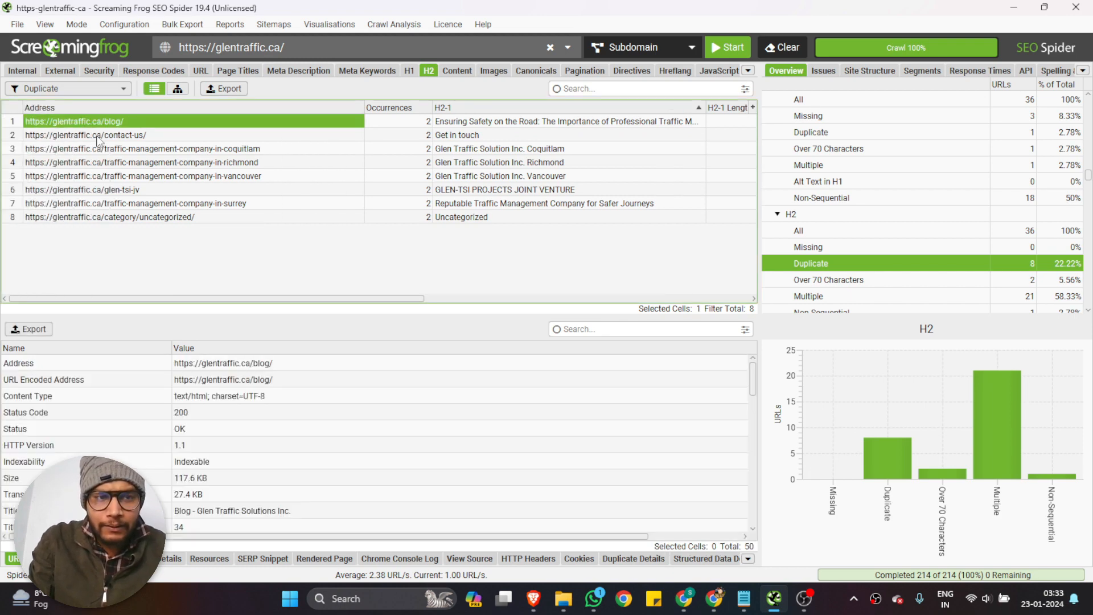
scroll(100, 140, "right", 3)
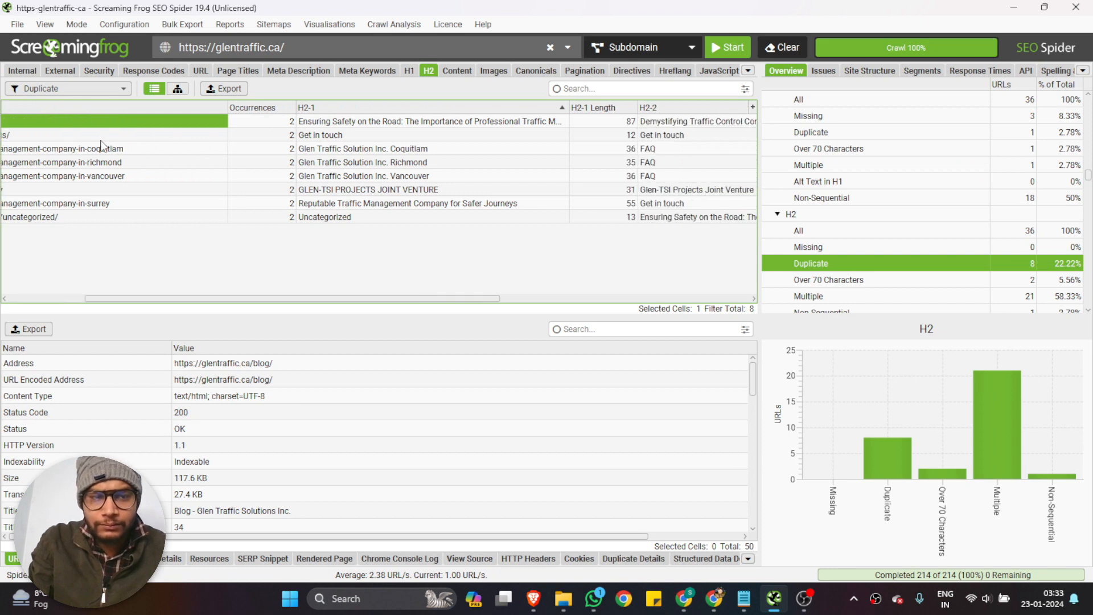
scroll(102, 145, "left", 3)
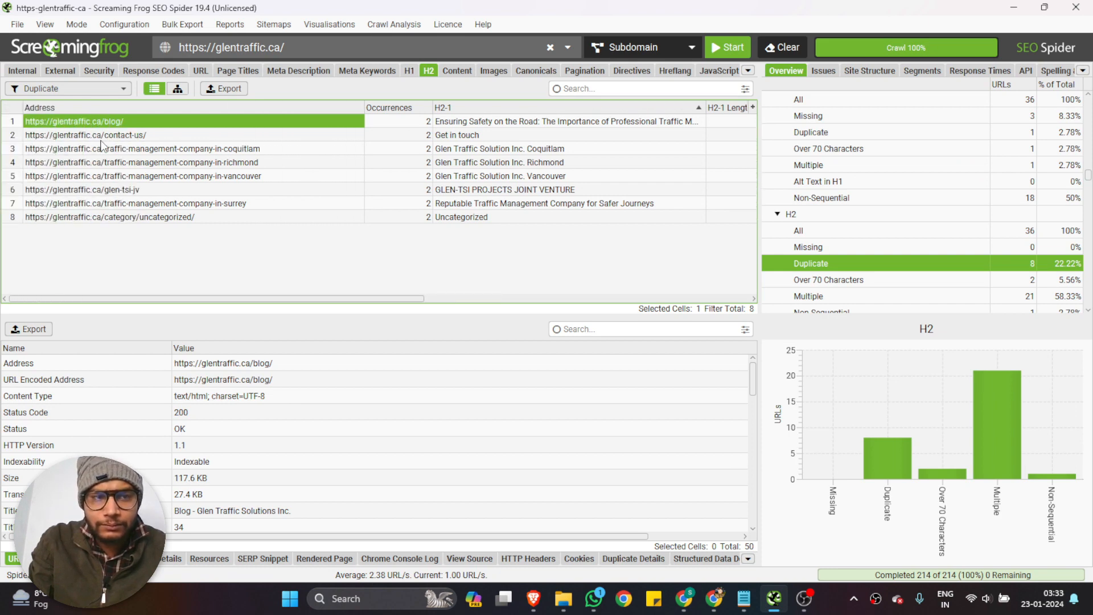
left_click(137, 164)
scroll(137, 165, "right", 5)
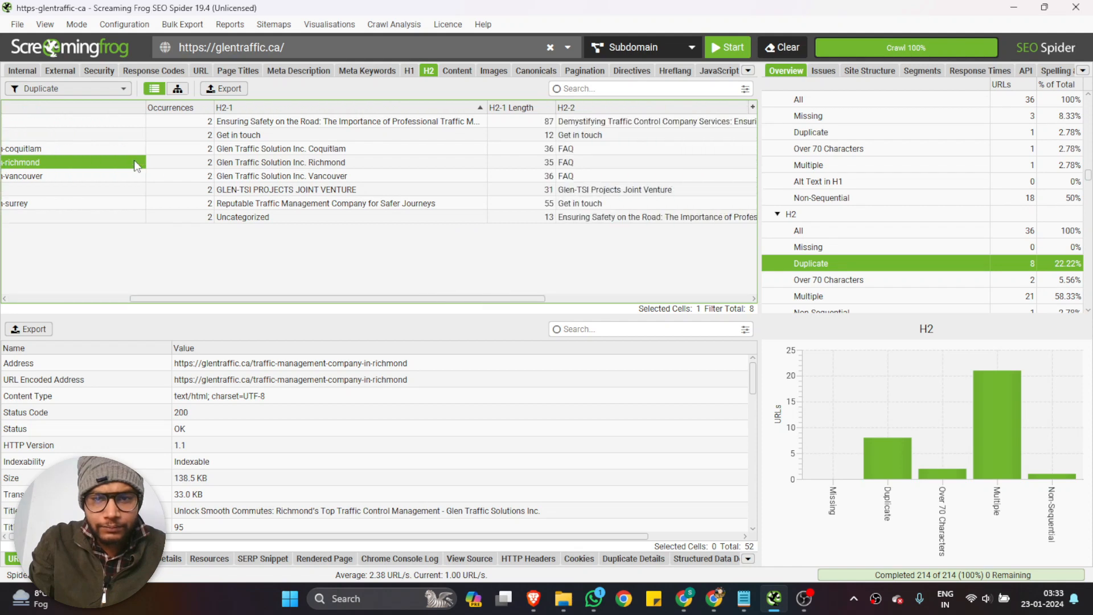
scroll(137, 165, "left", 3)
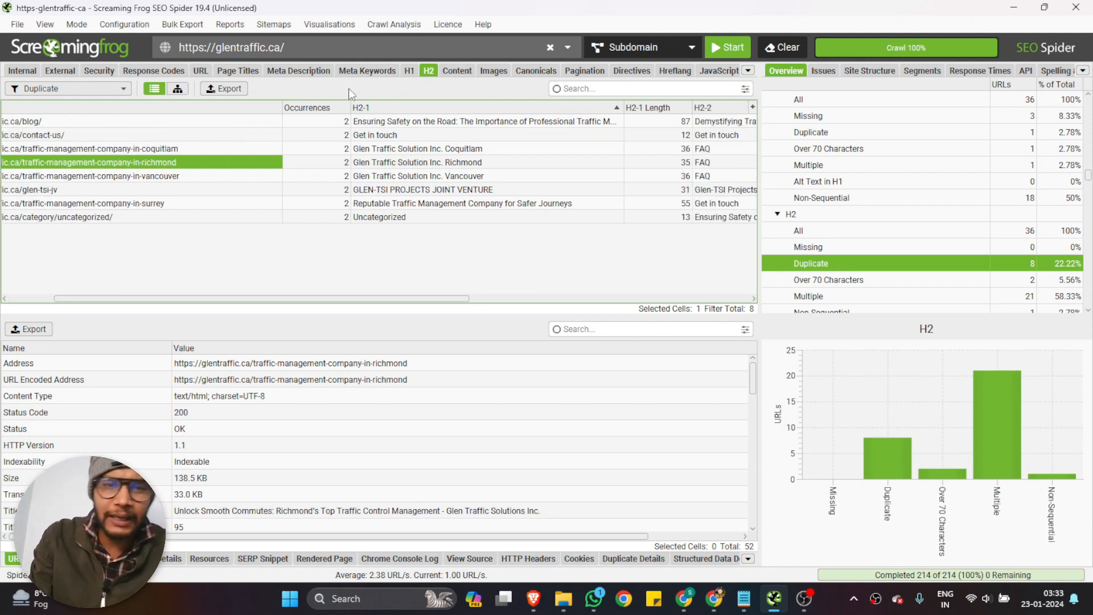
Show the Content results and check them for Exact Duplicates and Near Duplicates
left_click(456, 71)
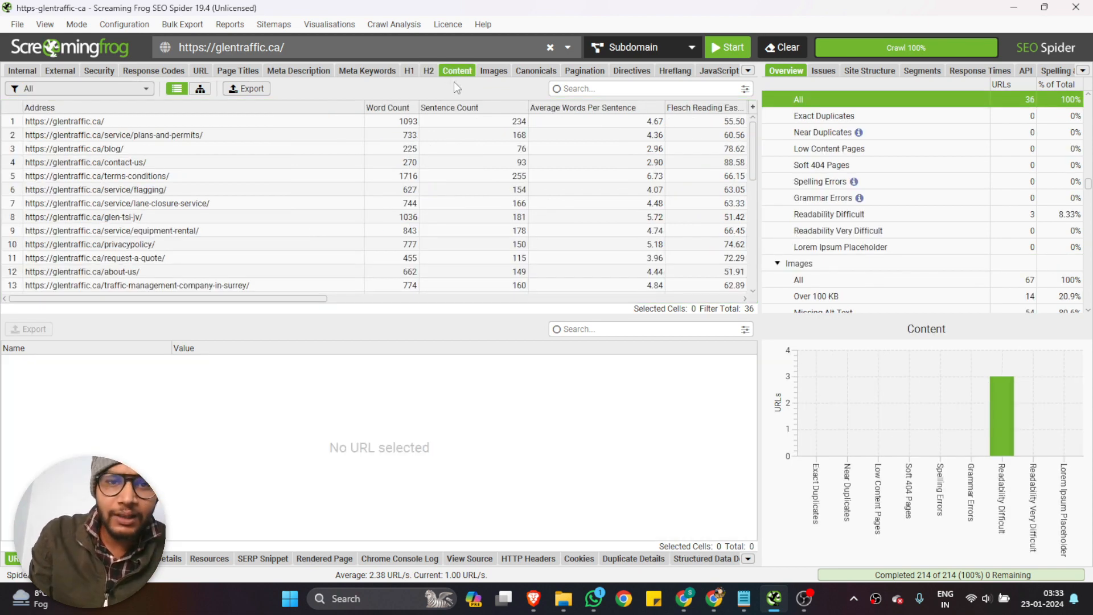
left_click(83, 89)
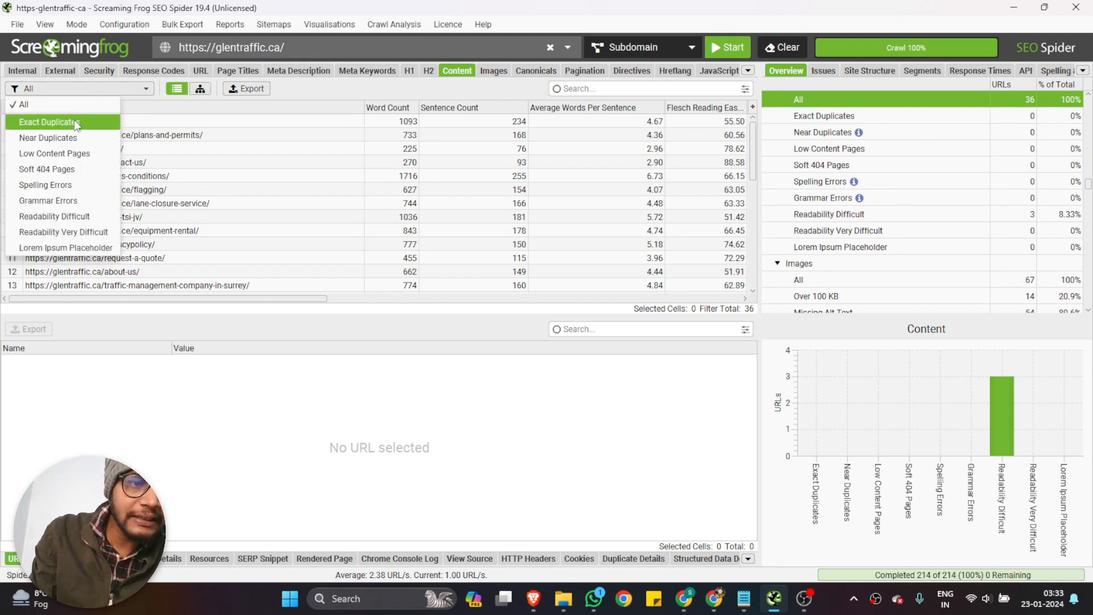
left_click(74, 121)
left_click(86, 89)
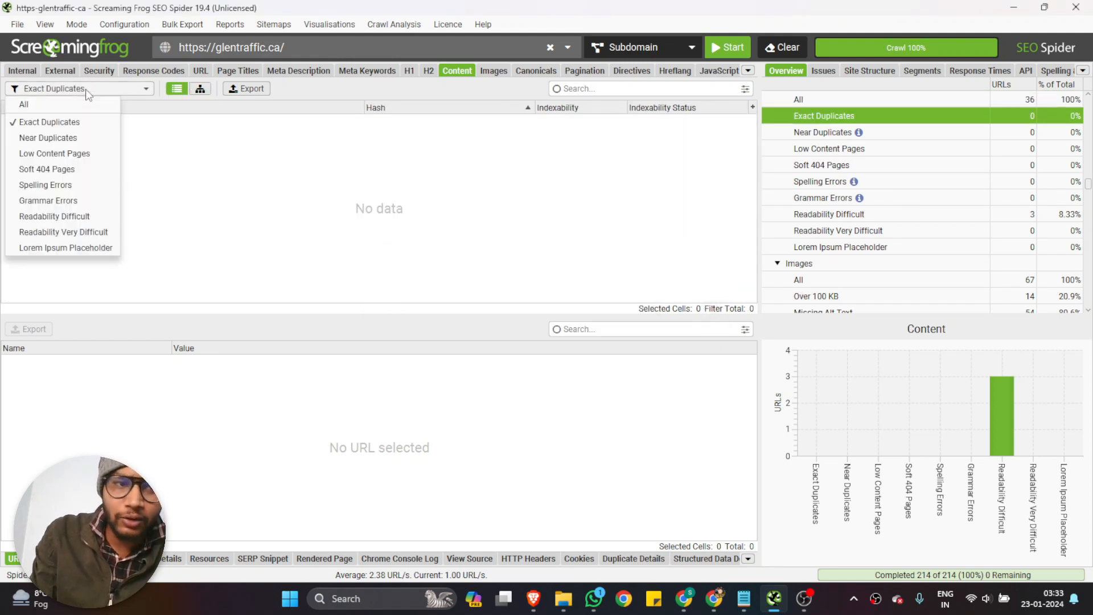
left_click(50, 138)
Check the Content results for Low Content Pages and Soft 404 Pages
left_click(81, 89)
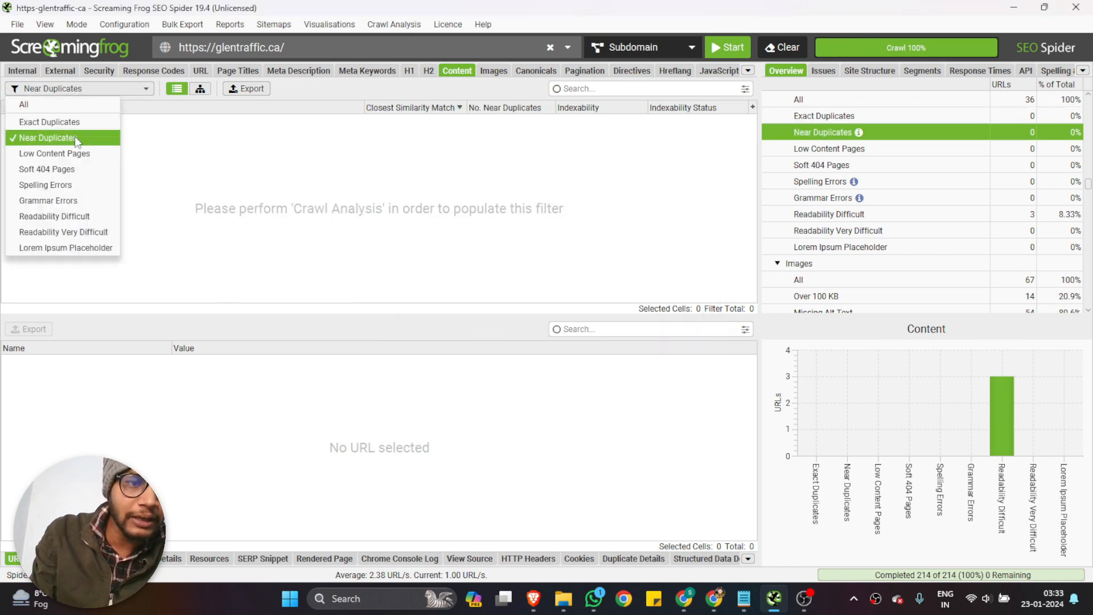
left_click(71, 153)
left_click(81, 93)
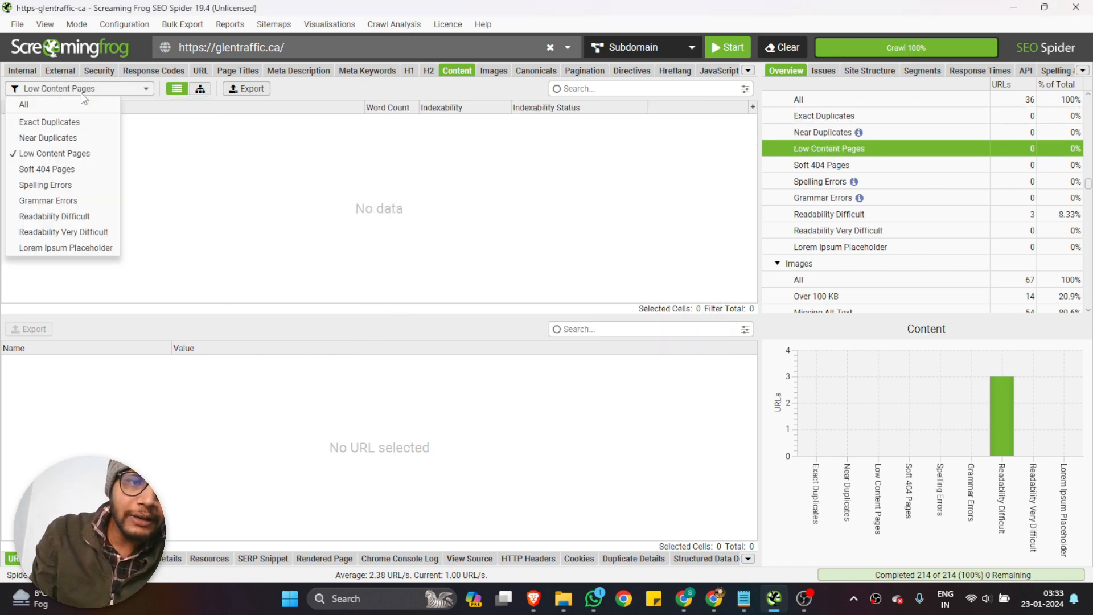
left_click(71, 169)
Check the Content results for Spelling Errors and Grammar Errors
left_click(75, 89)
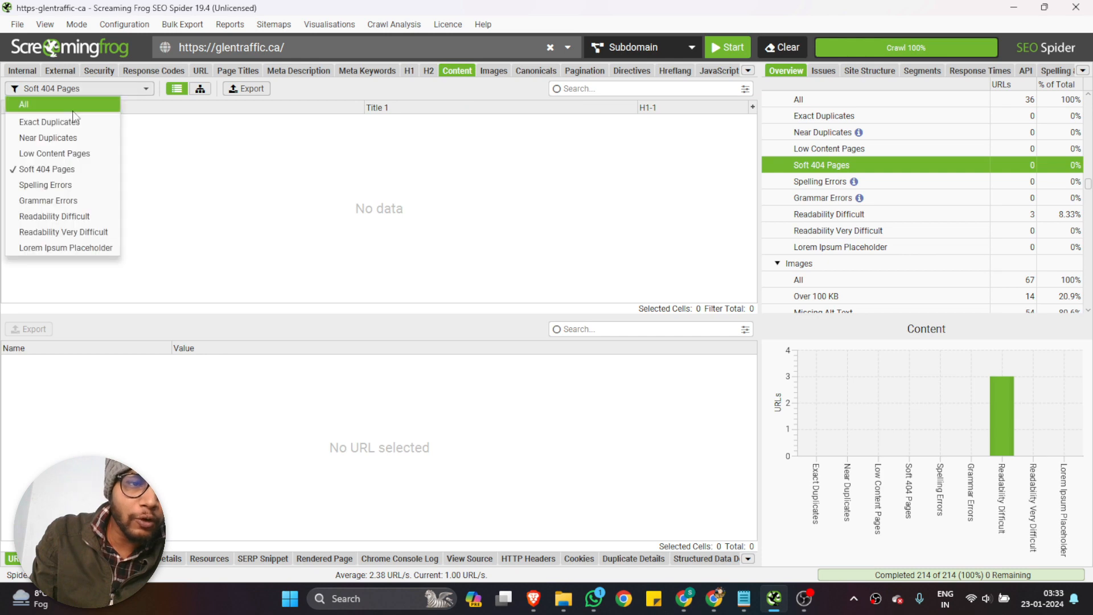
left_click(61, 188)
left_click(82, 87)
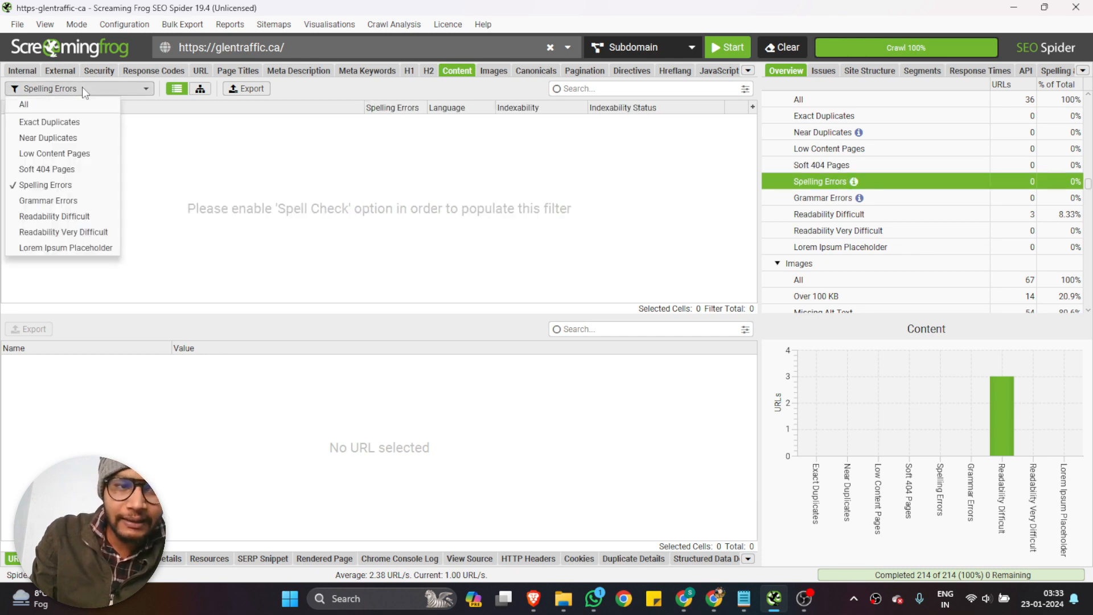
left_click(56, 200)
Filter the Content results to Readability Difficult and review the listed pages
left_click(67, 89)
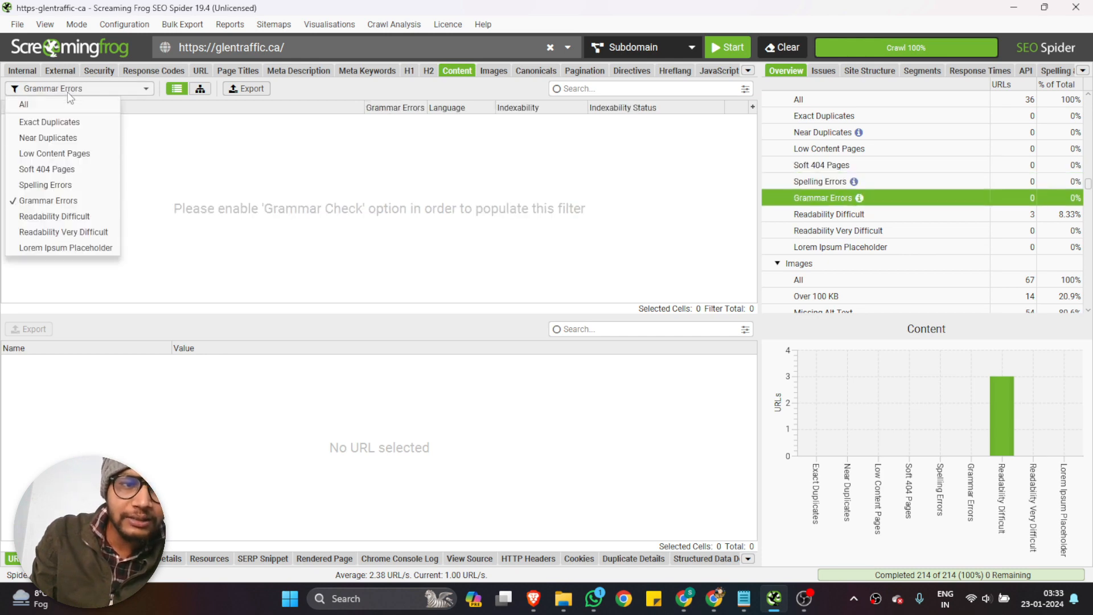
left_click(58, 214)
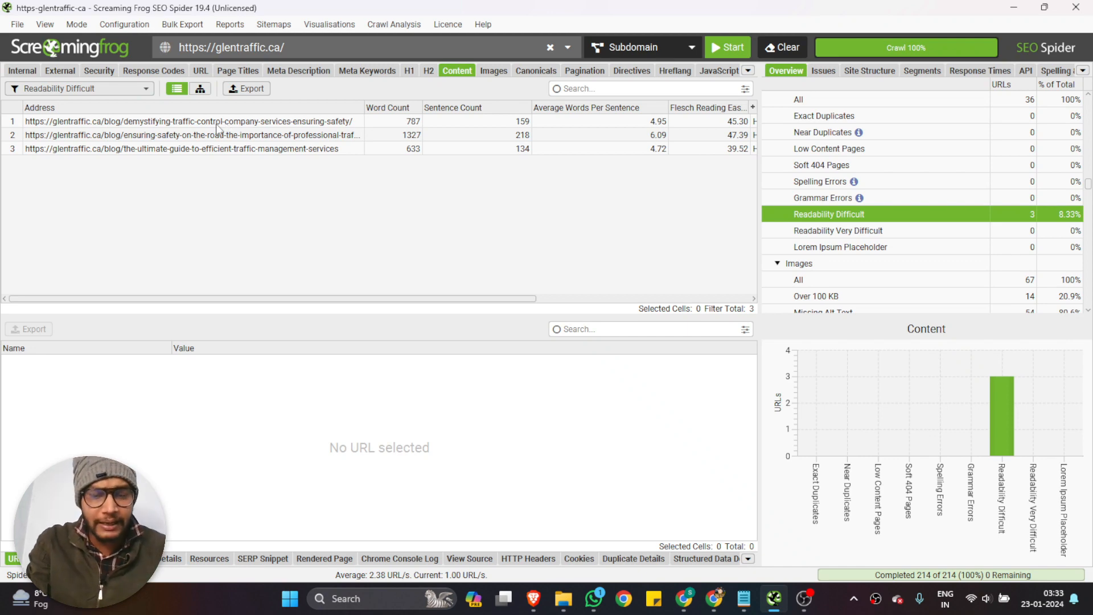
Review the word count, Flesch reading ease, readability and indexability columns of the Readability Difficult pages
scroll(235, 151, "right", 5)
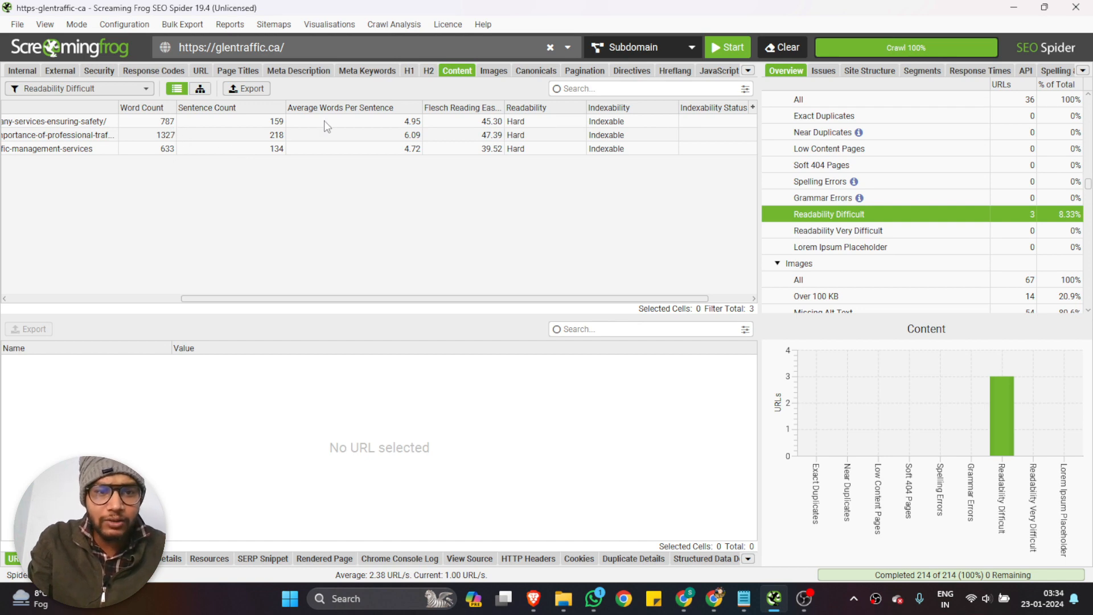
scroll(359, 174, "right", 1)
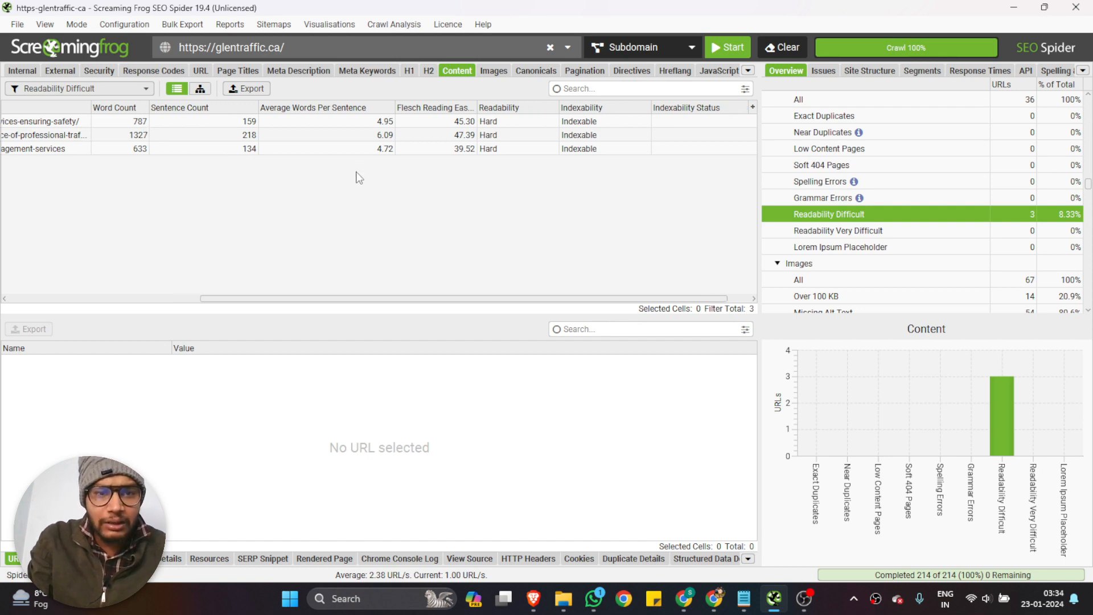
scroll(367, 178, "left", 10)
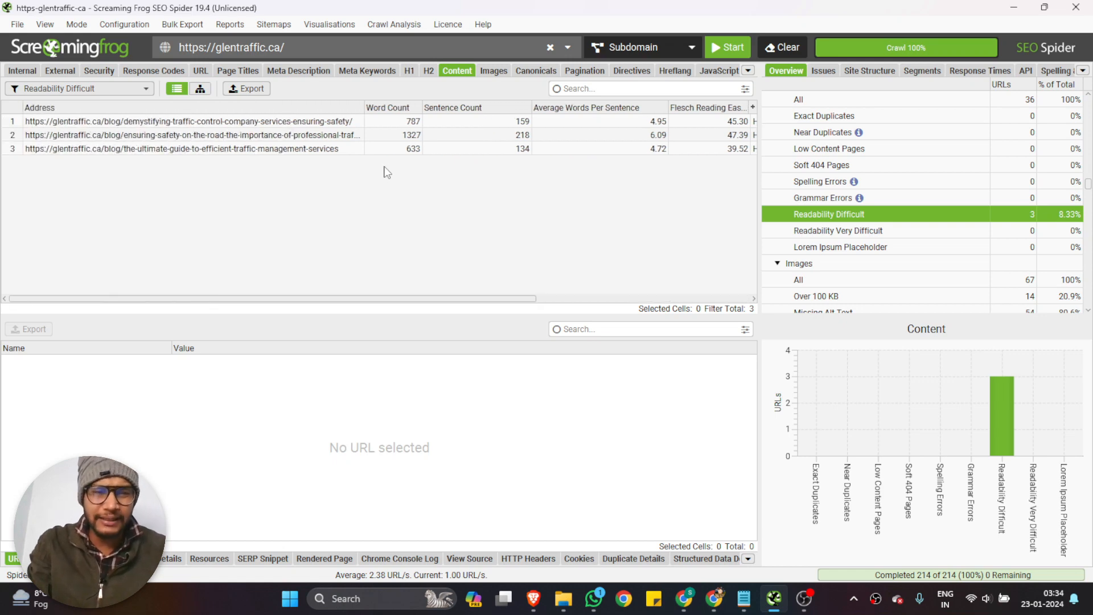
Filter the Images results to Over 100 KB and review the listed image addresses and sizes
left_click(490, 71)
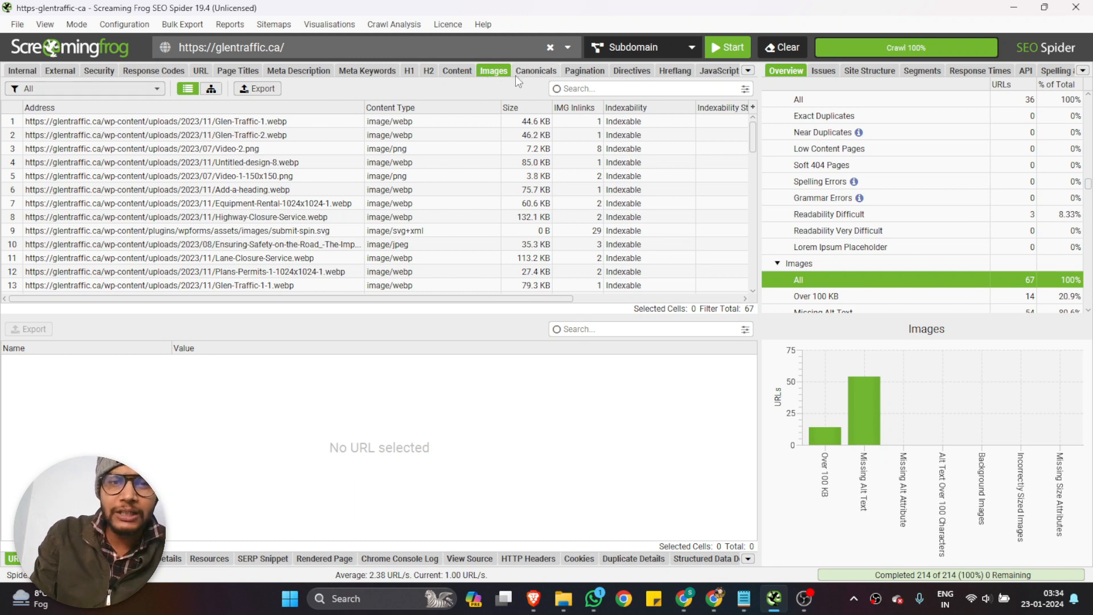
left_click(85, 89)
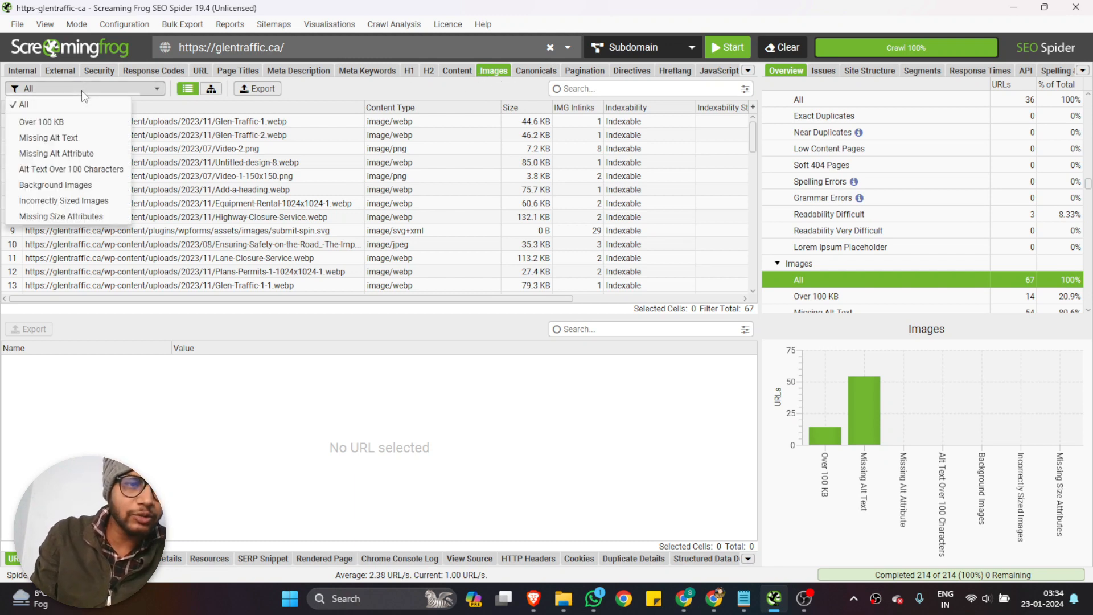
left_click(78, 120)
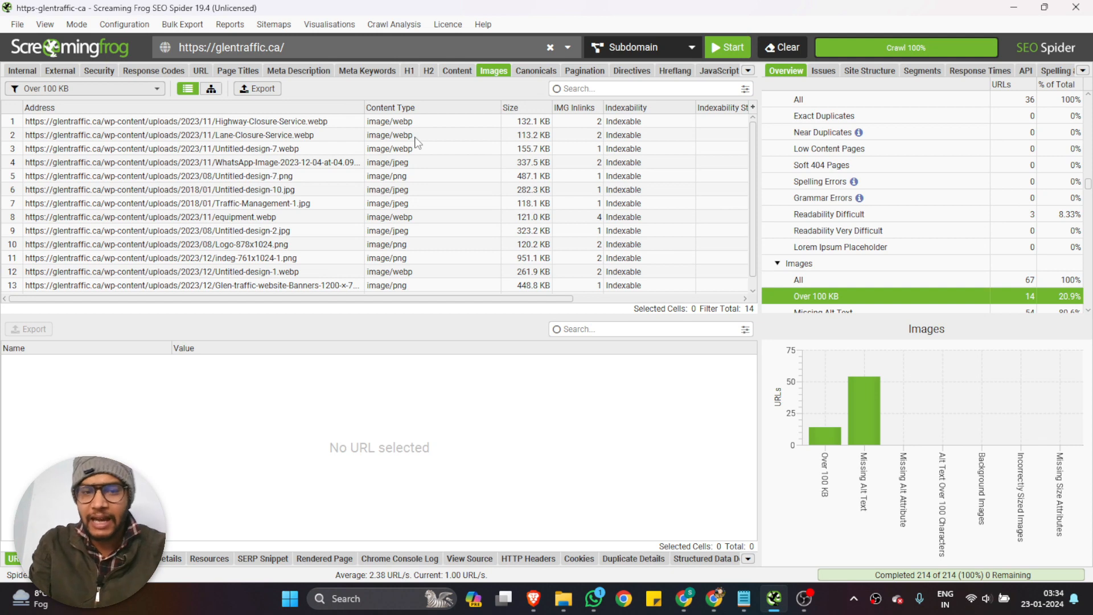
scroll(490, 166, "down", 1)
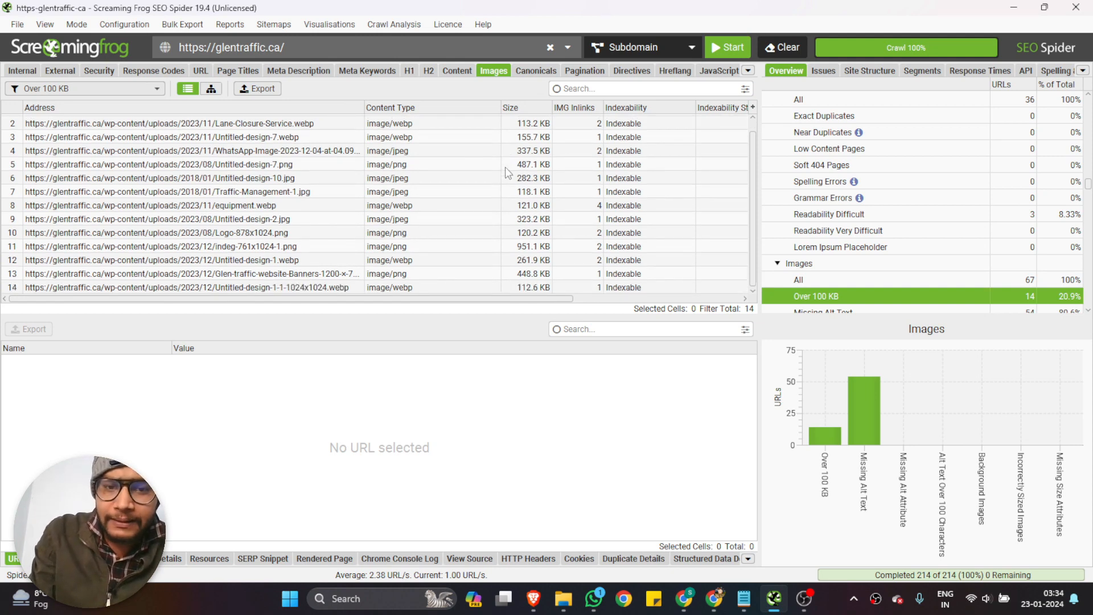
scroll(509, 172, "up", 1)
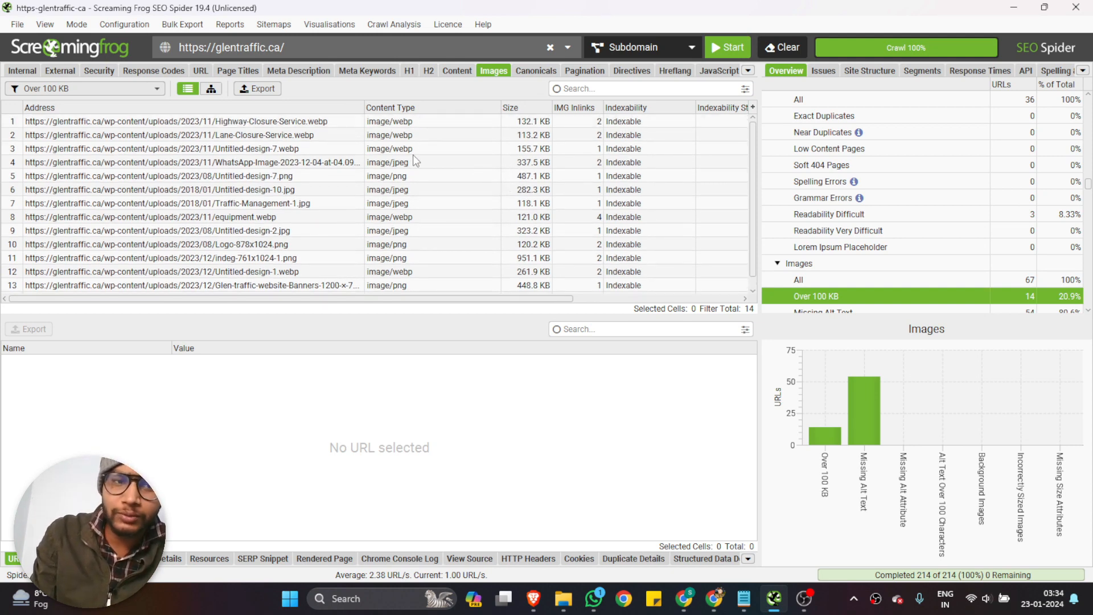
left_click_drag(244, 122, 258, 289)
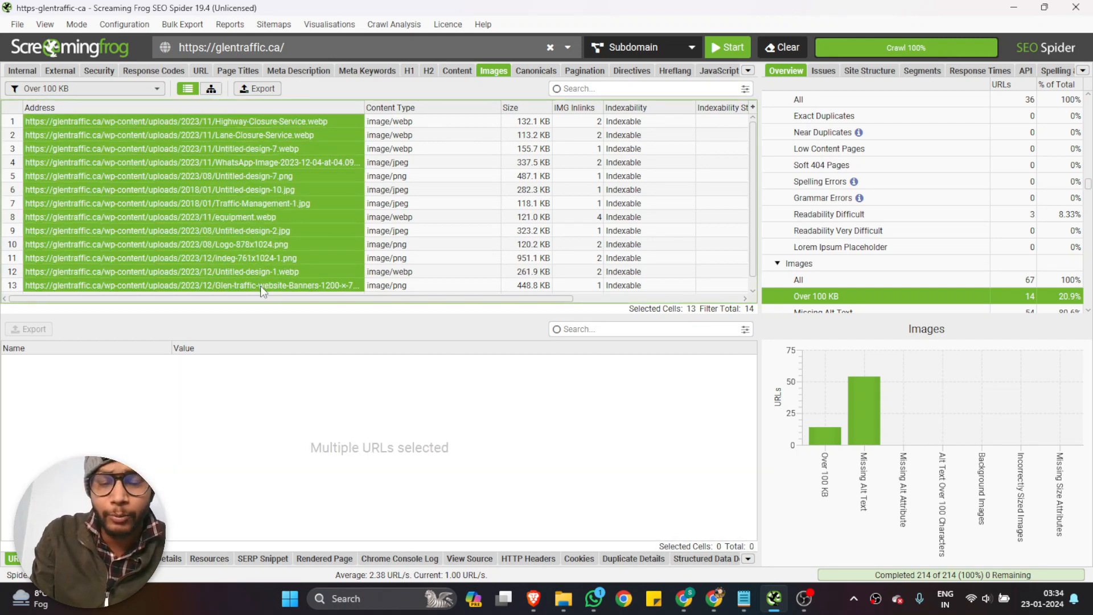
Filter the Images results to Missing Alt Text and copy all the listed image addresses
left_click(104, 89)
left_click(48, 138)
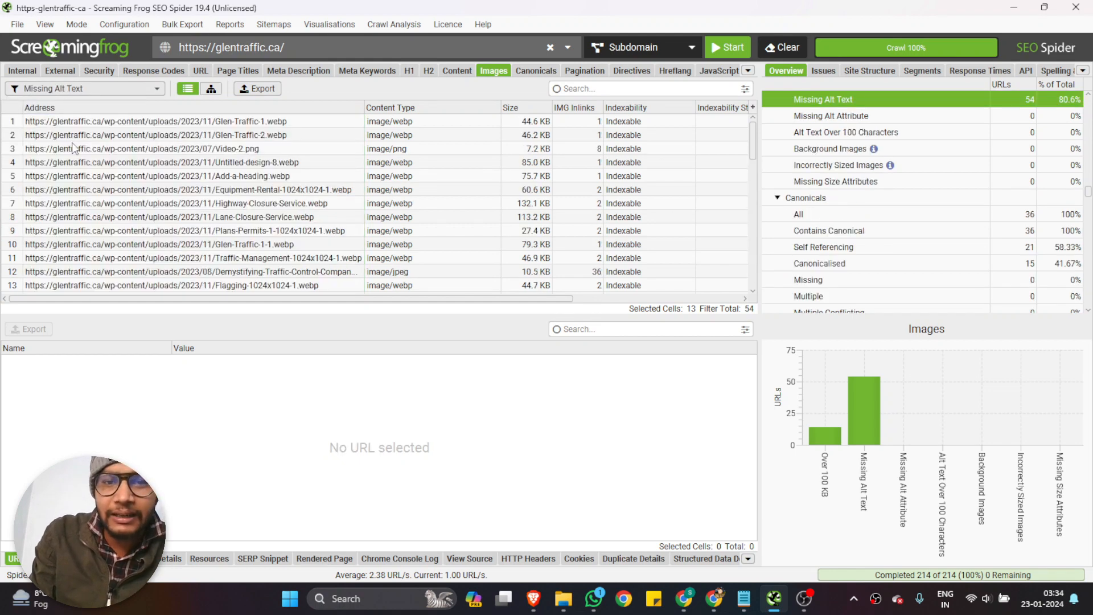
scroll(424, 225, "down", 11)
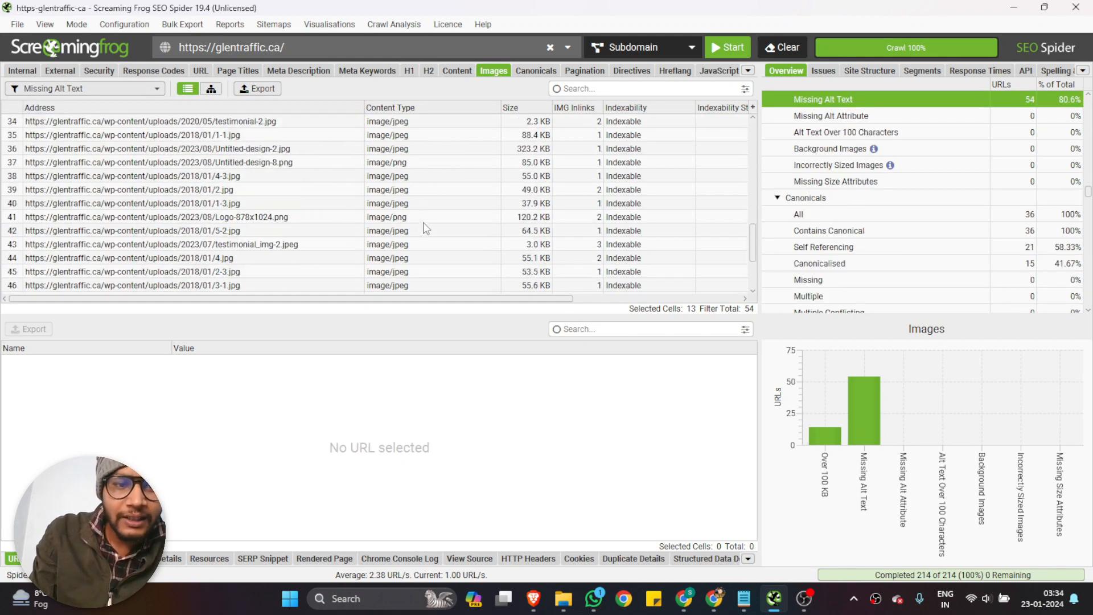
scroll(425, 225, "down", 3)
scroll(425, 211, "up", 14)
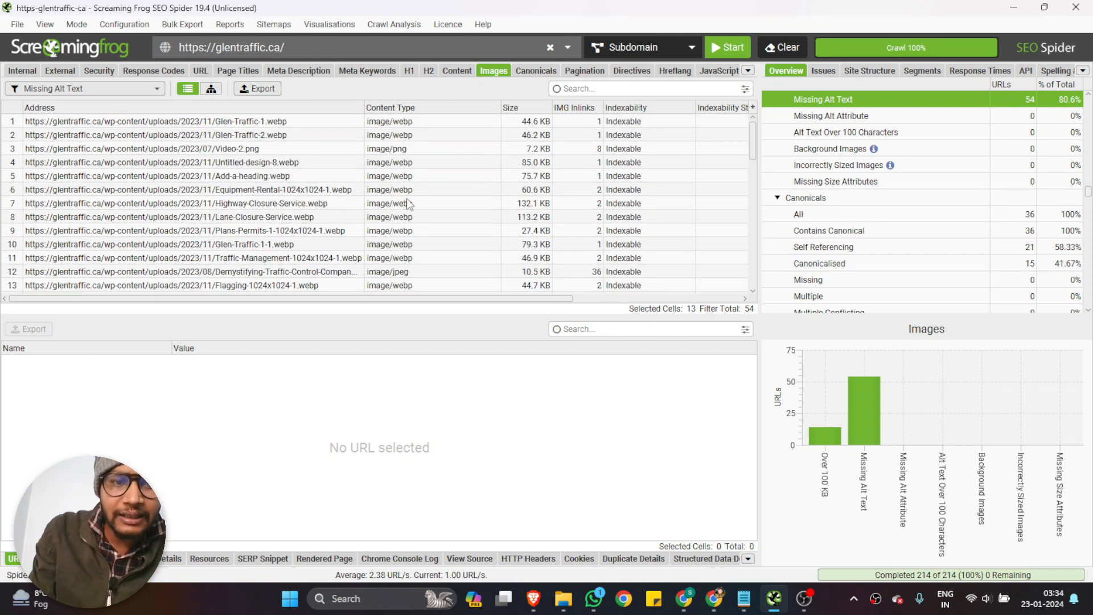
left_click_drag(176, 124, 182, 340)
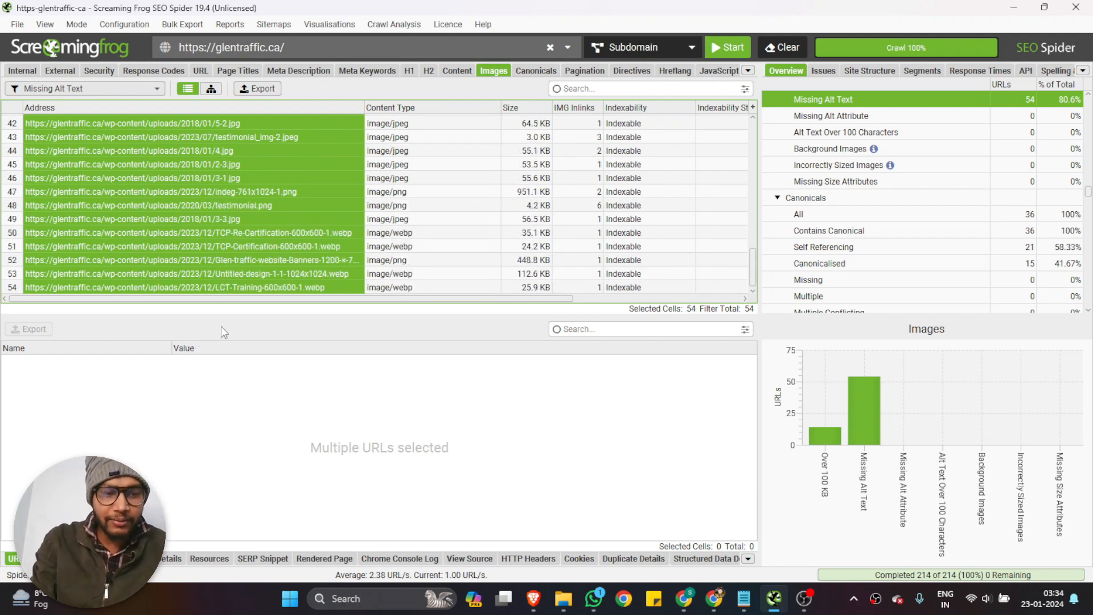
Switch to the Glen traffic- Technical Issue spreadsheet in Chrome and add a new sheet named Missing Image ALT
left_click(686, 611)
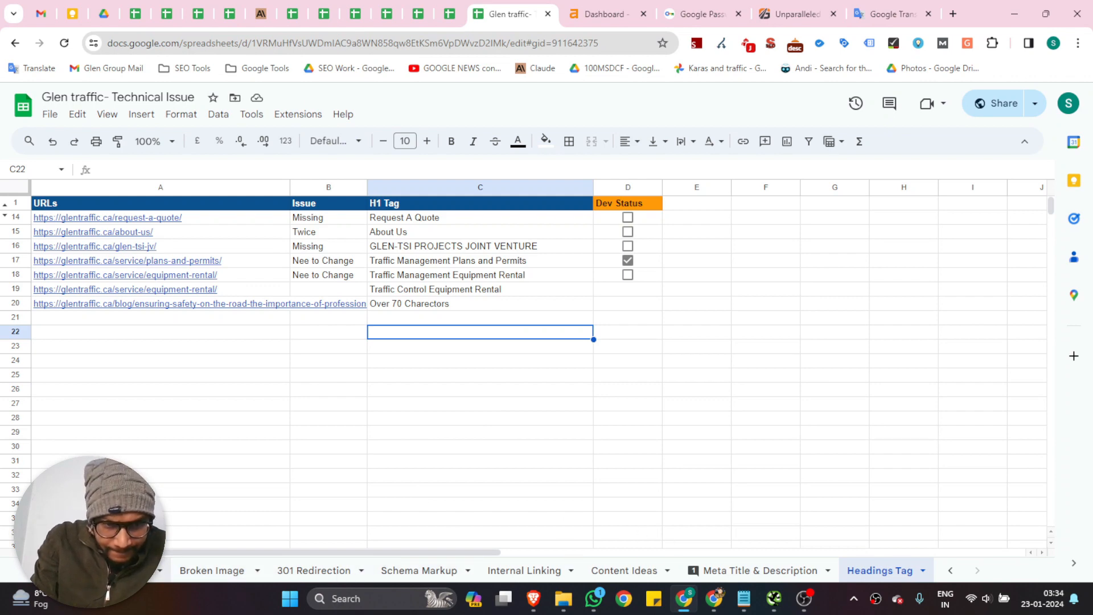
scroll(211, 572, "up", 3)
scroll(547, 570, "down", 3)
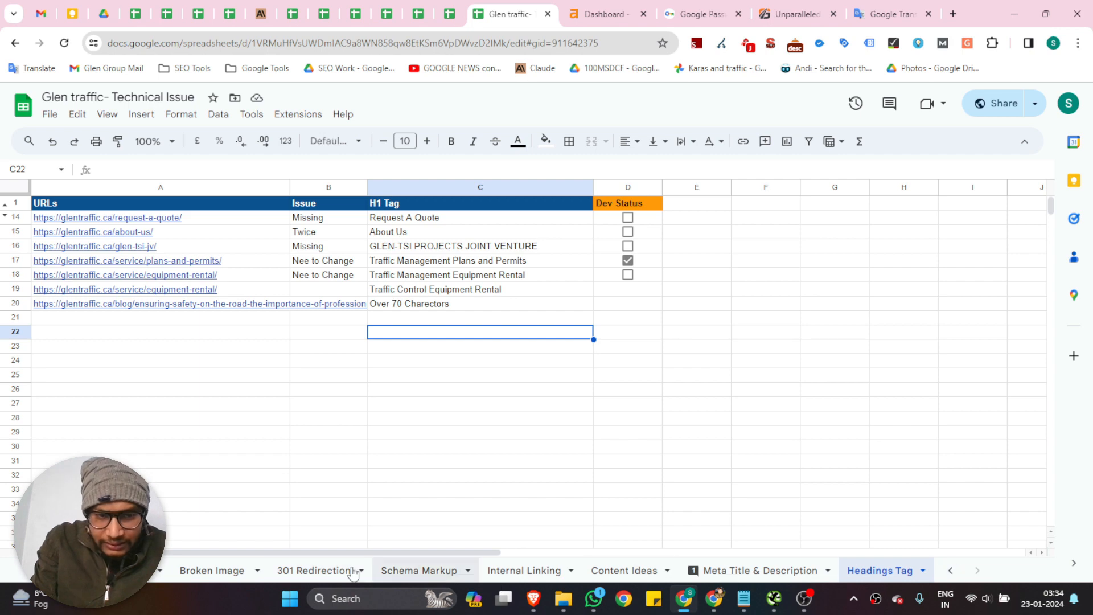
left_click(43, 571)
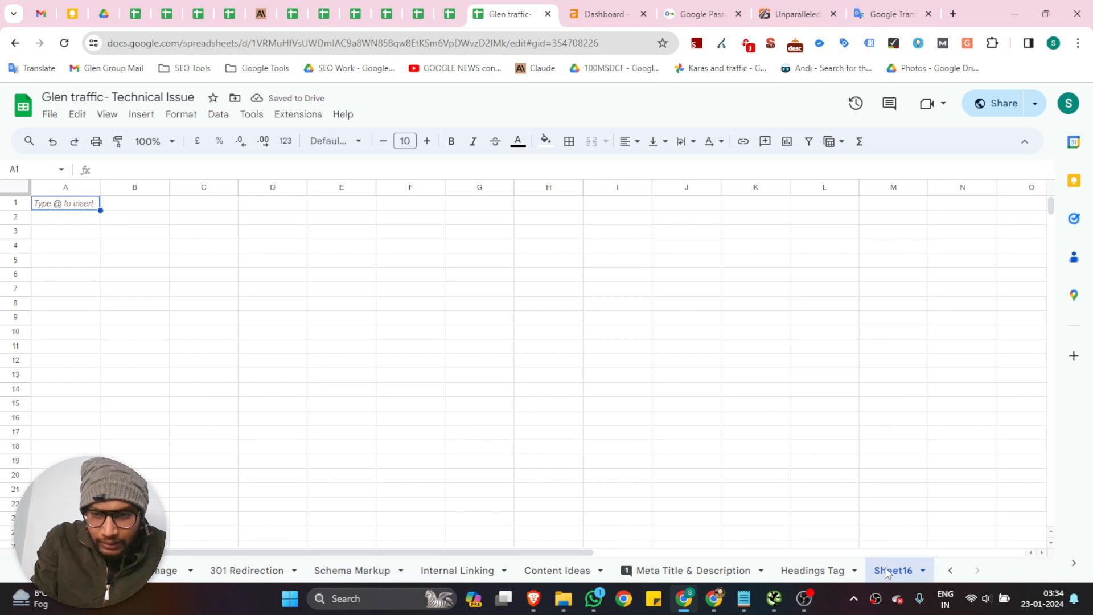
double_click(889, 571)
type("Mi")
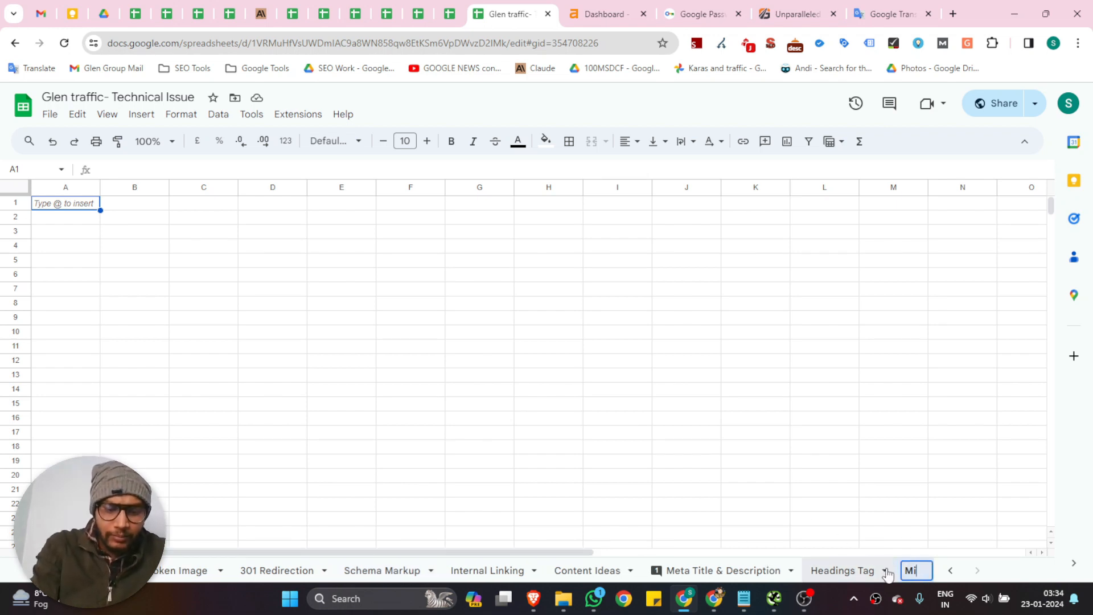
type("ssing Image")
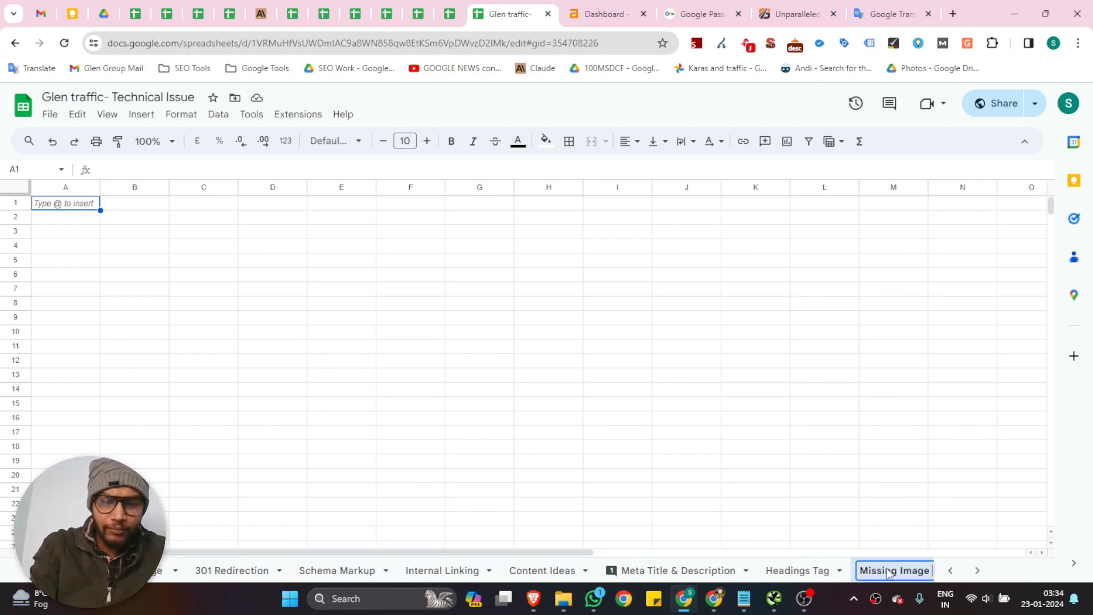
type(" ALT")
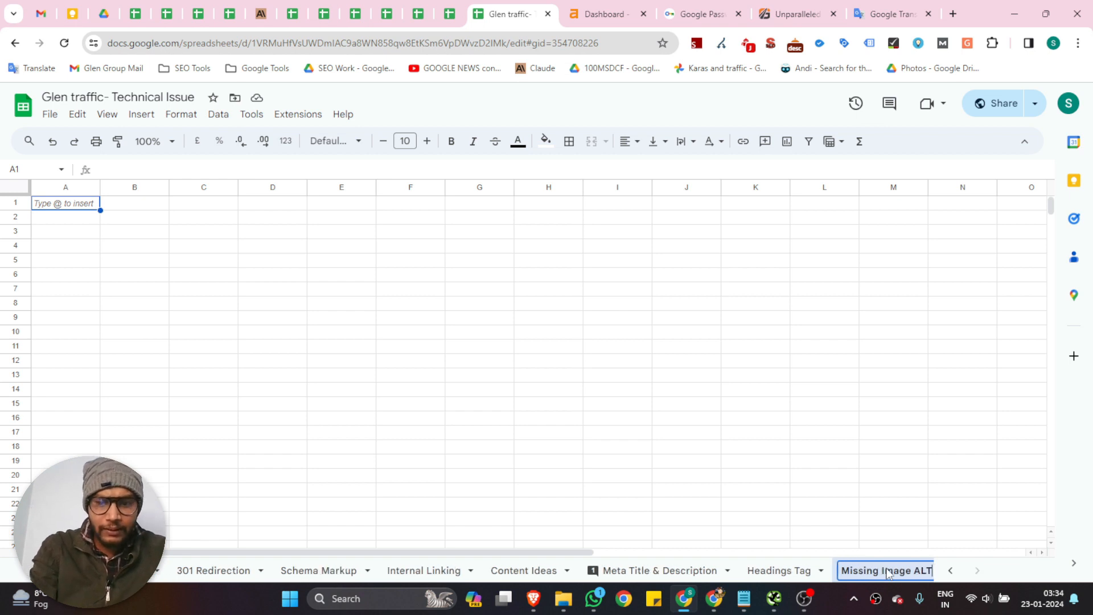
key("Return")
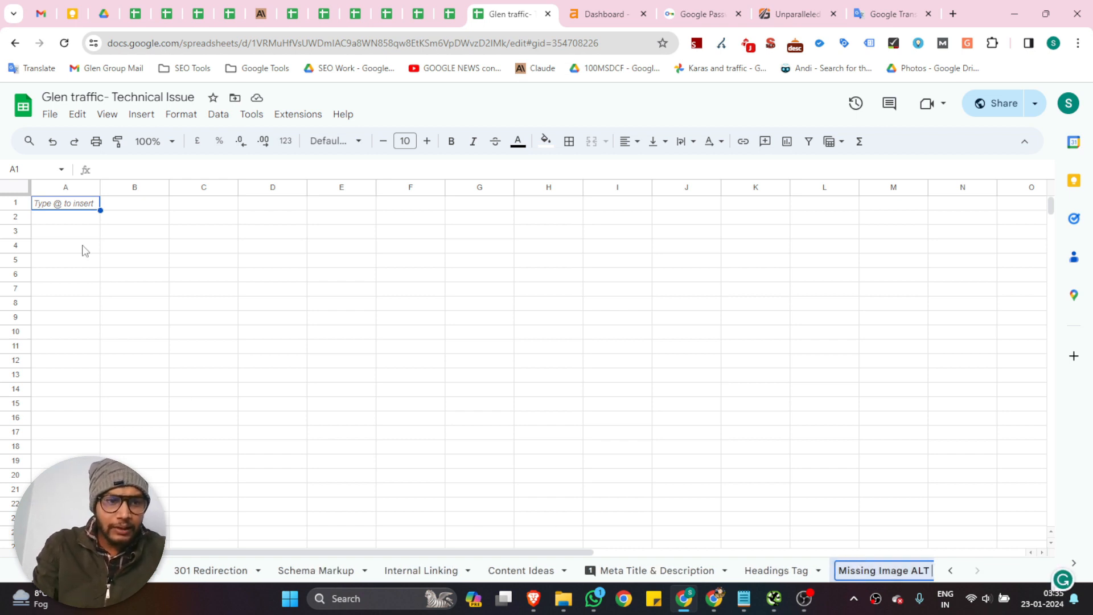
Paste the copied image addresses into column A starting at A2, and widen the column for the URLs
left_click(69, 217)
key("ctrl+v")
left_click(273, 232)
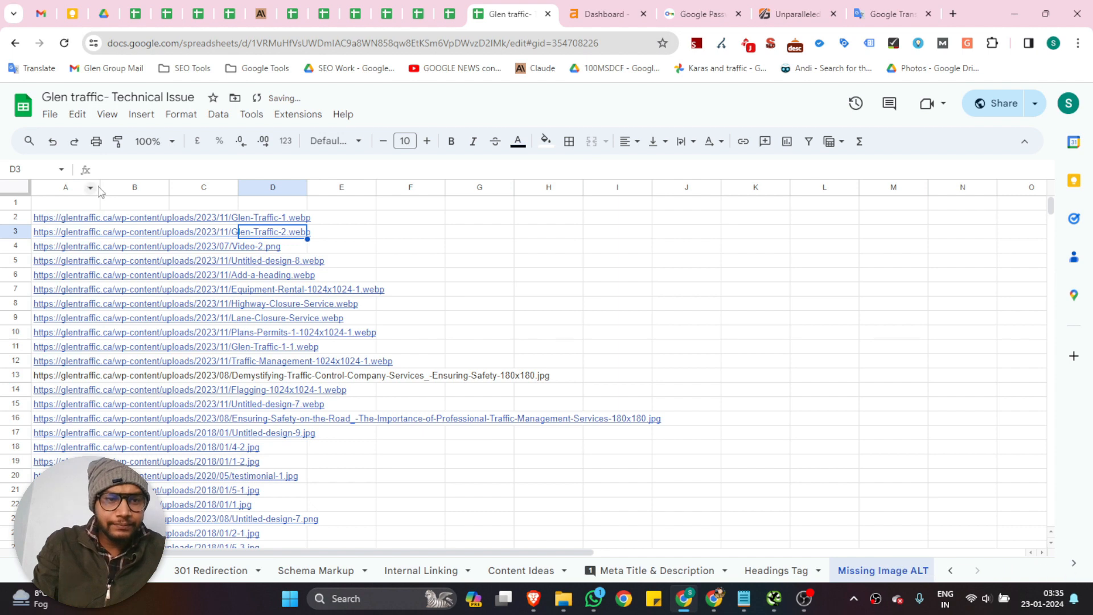
left_click_drag(100, 188, 409, 187)
left_click(642, 276)
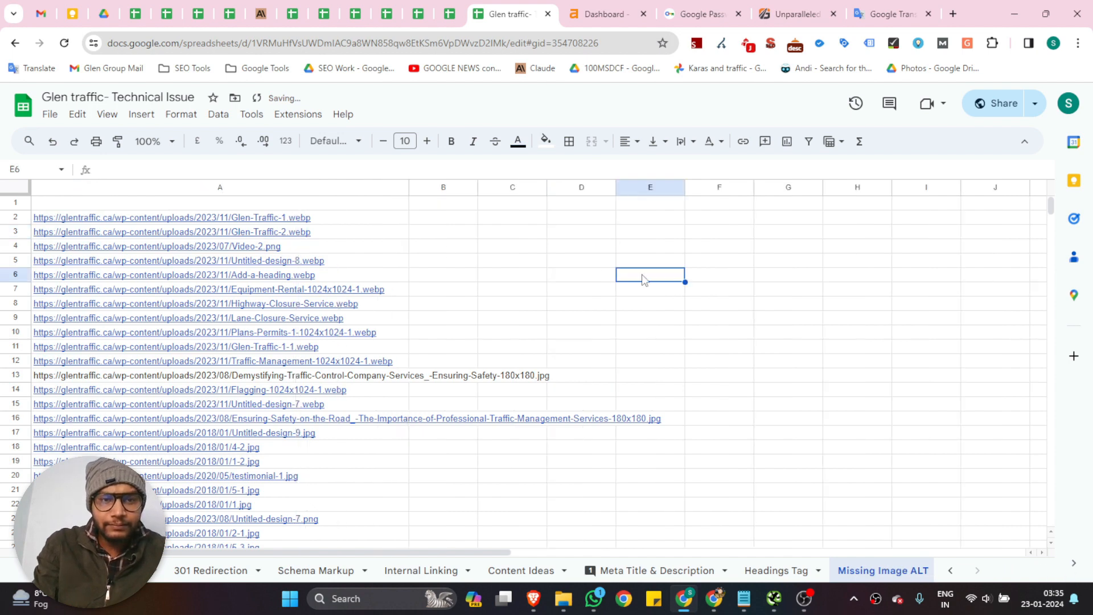
Enter the column headings Image URLs in A1 and Issue in B1
left_click(154, 205)
type("Image U")
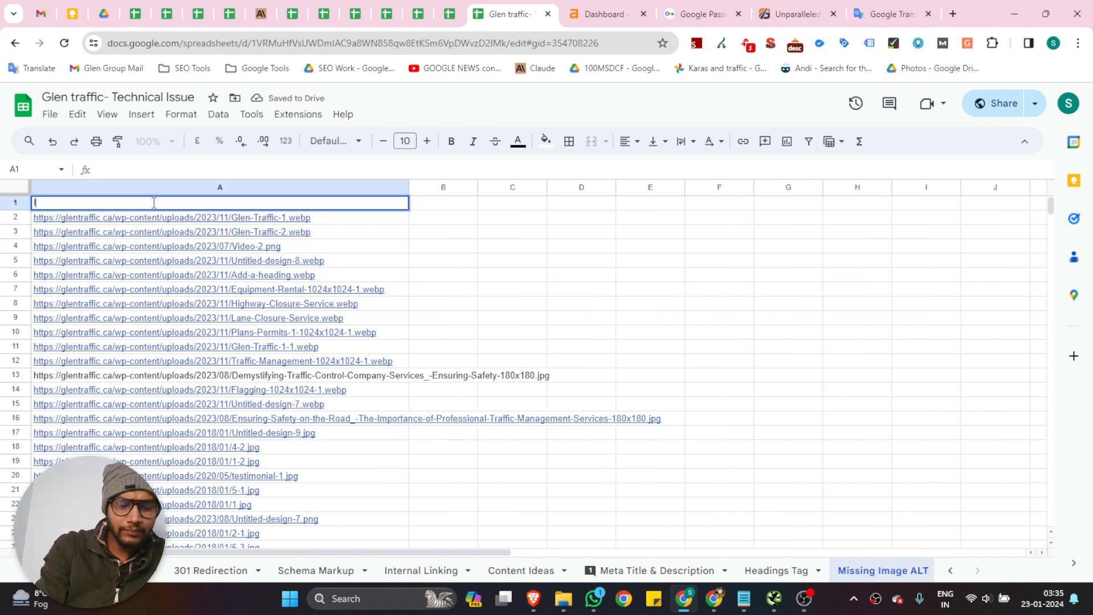
type("RLs")
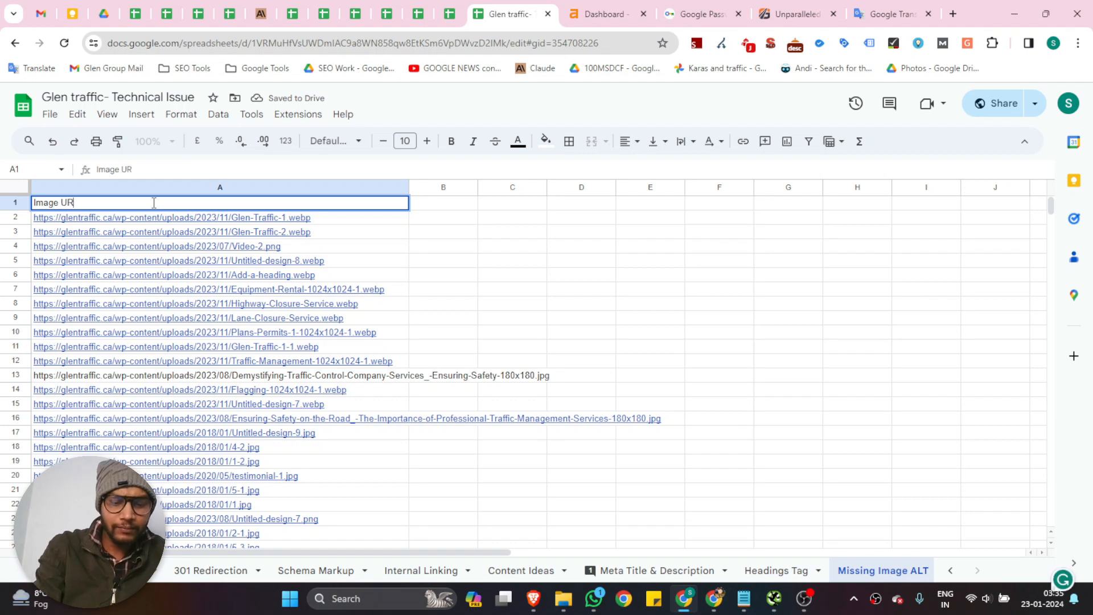
left_click(598, 248)
left_click(443, 204)
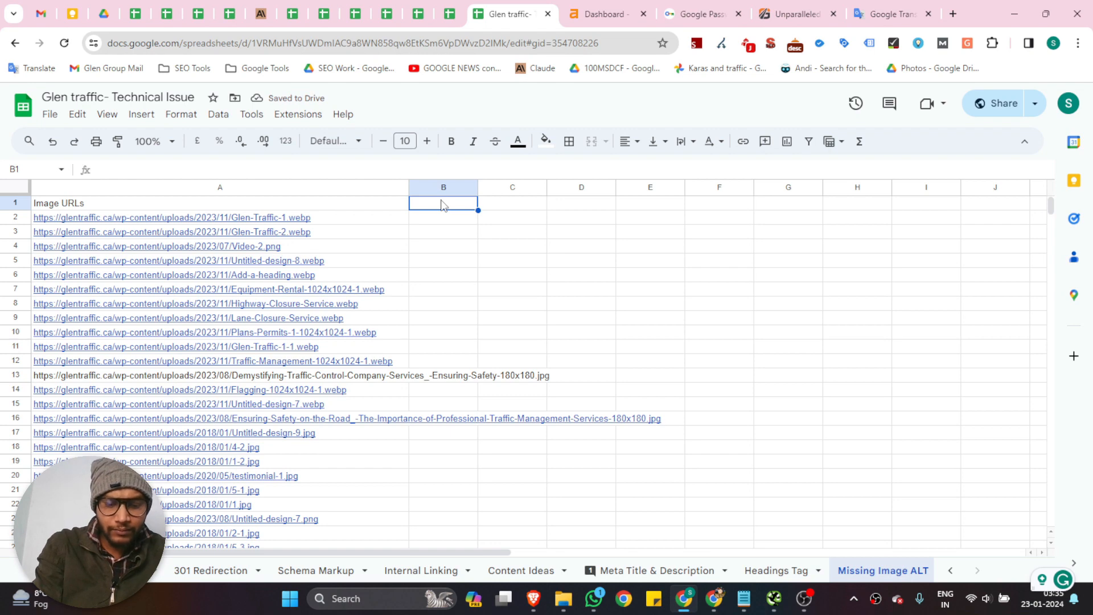
type("Issue")
left_click(492, 246)
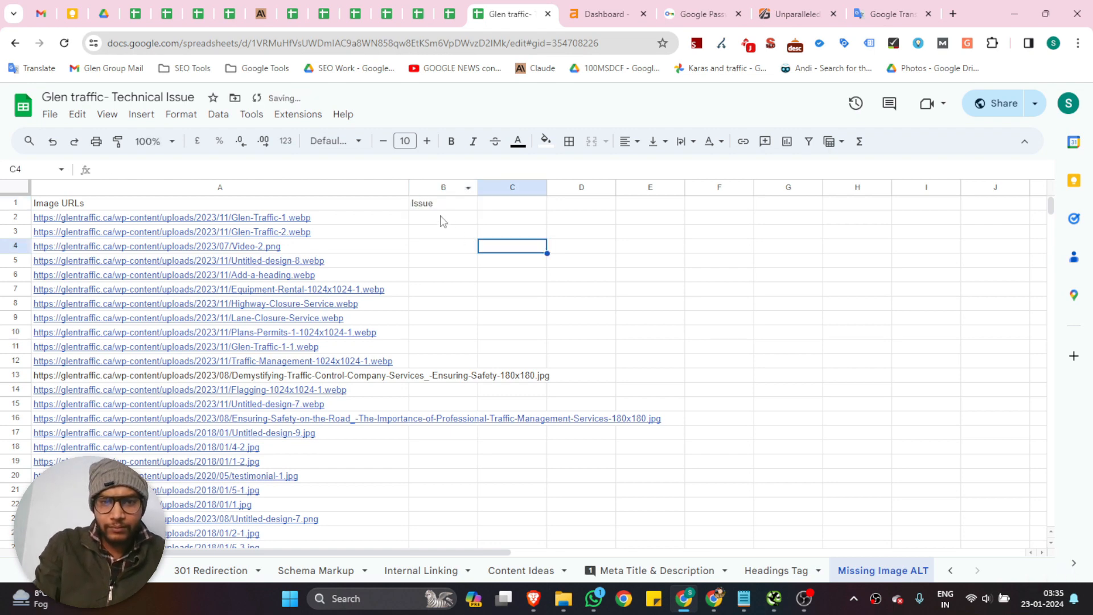
Enter Missing ALT Tag in B2 and fill it down column B for every image URL
left_click(442, 219)
type("Missin")
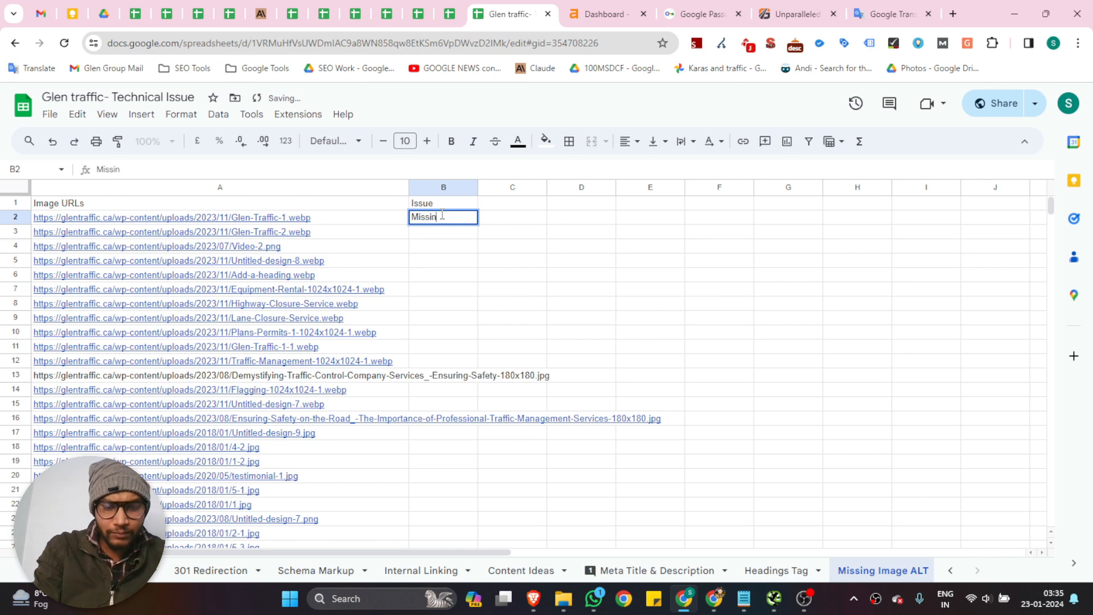
type("g ALT Tag")
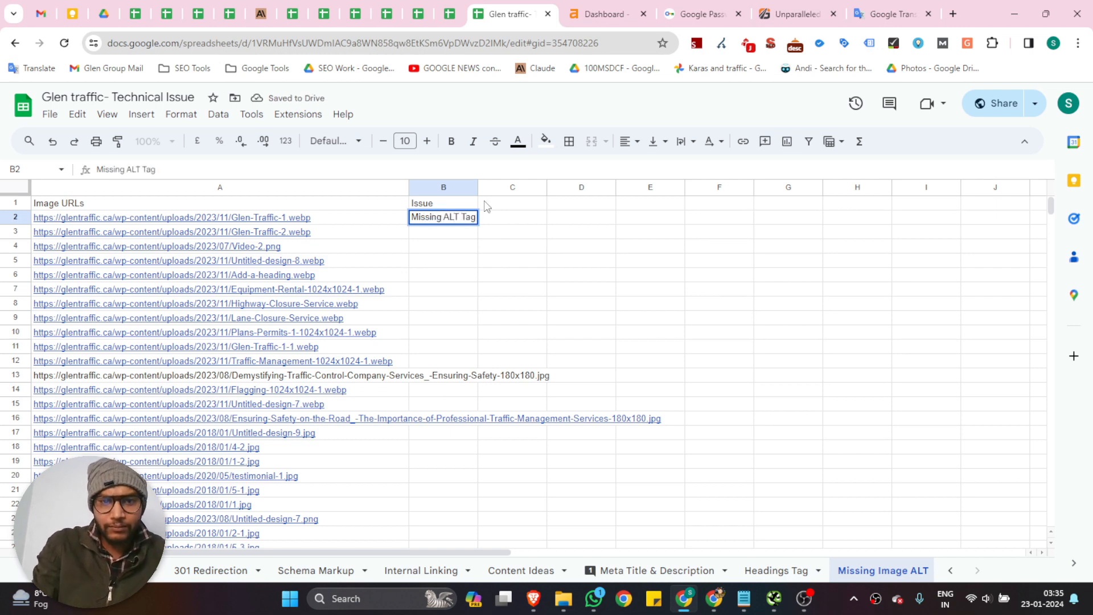
left_click(487, 219)
left_click(463, 224)
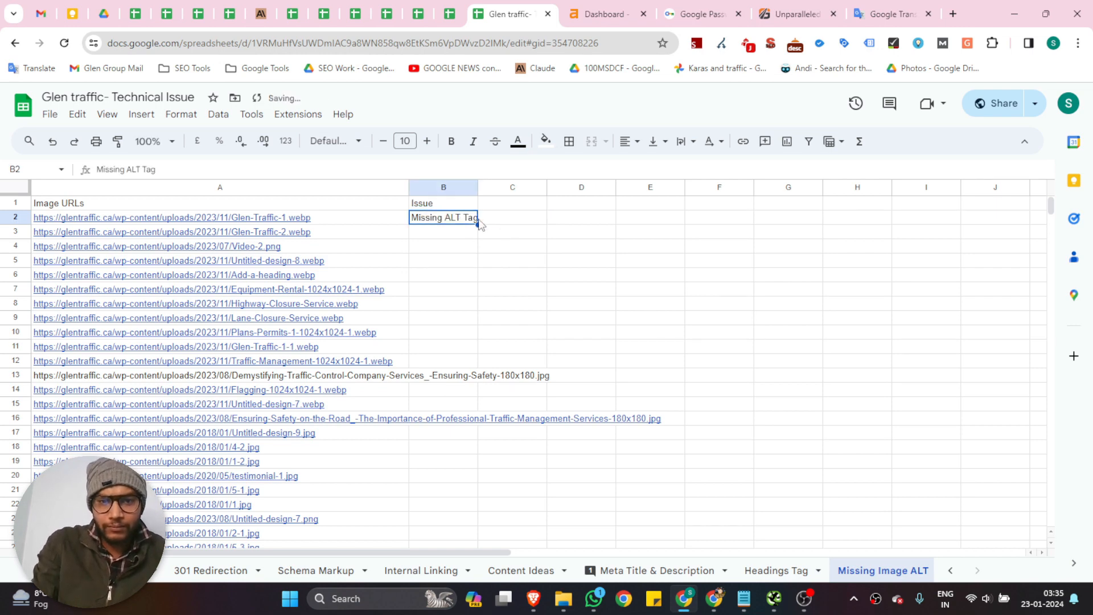
double_click(477, 225)
Format the header cells A1:B1 with an orange fill, bold text and font size 11
left_click_drag(265, 208, 430, 215)
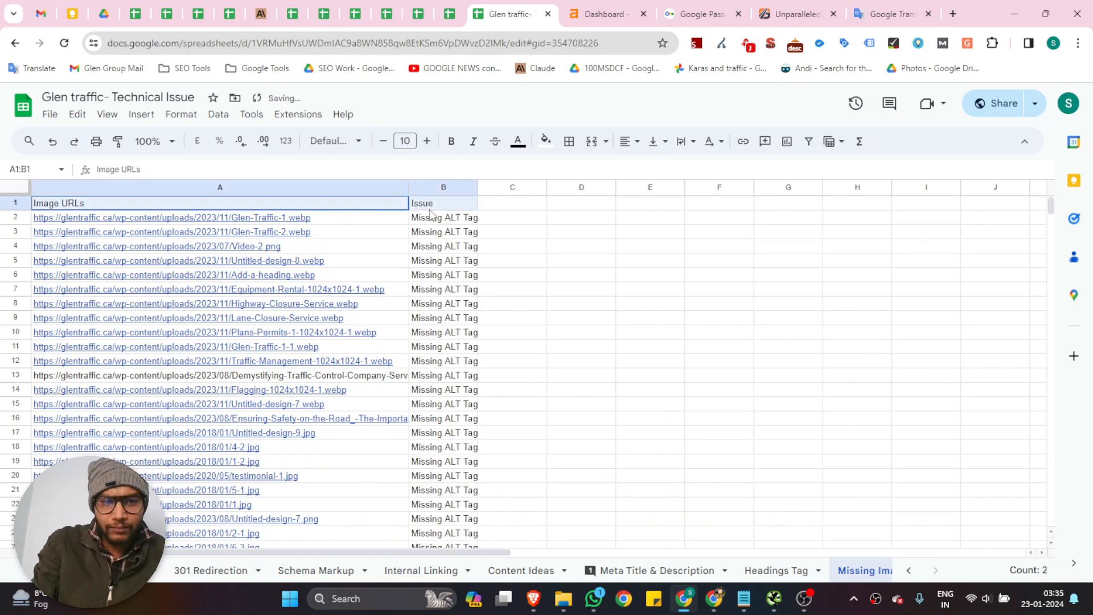
left_click(545, 141)
left_click(579, 205)
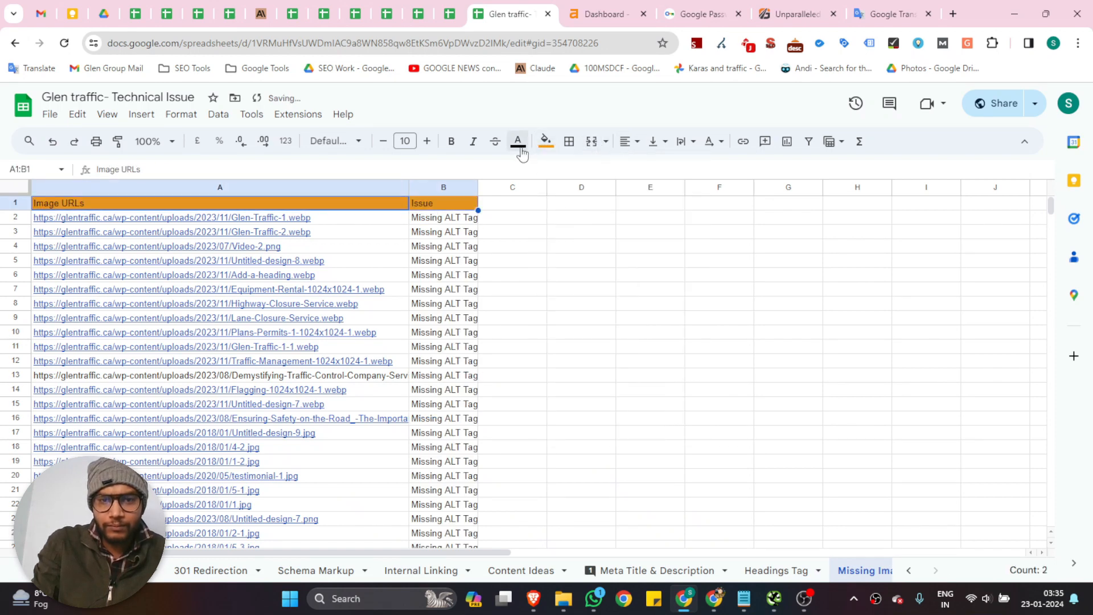
left_click(453, 142)
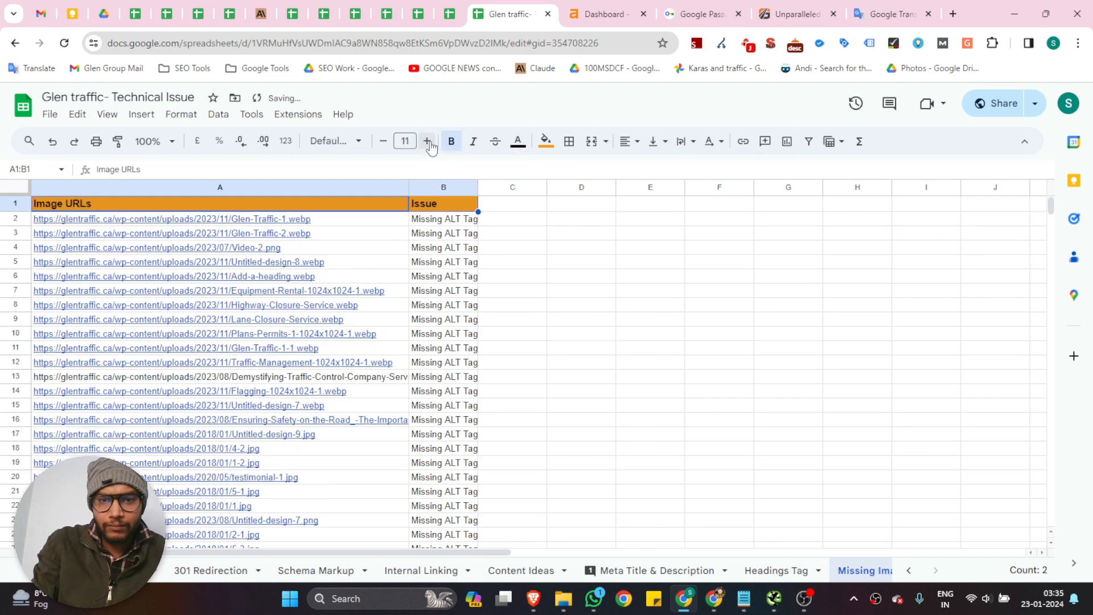
left_click(646, 261)
scroll(638, 277, "down", 5)
scroll(644, 276, "down", 8)
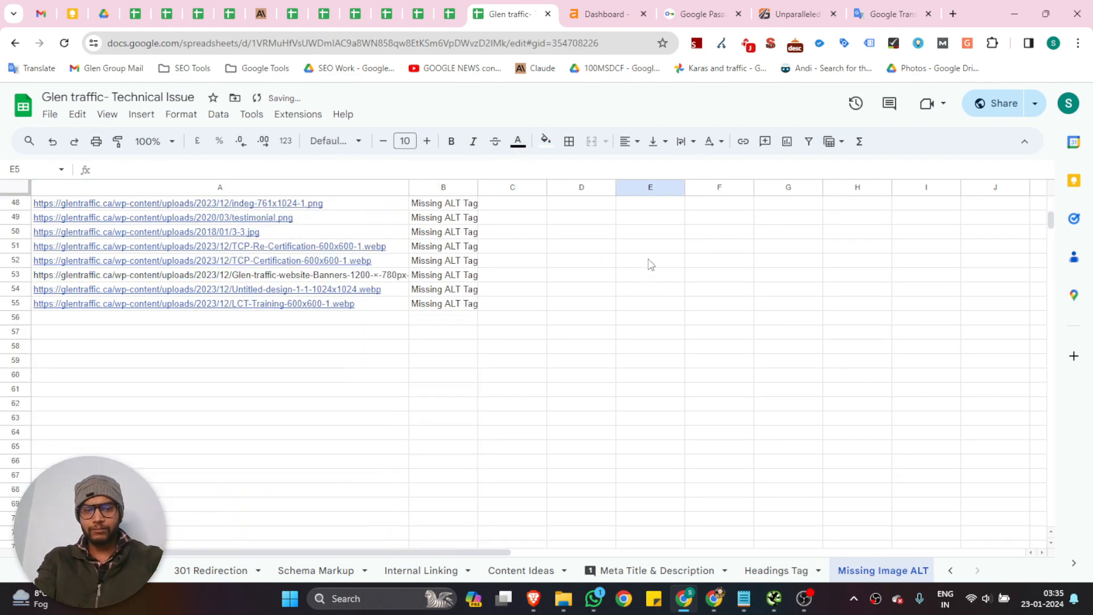
scroll(649, 264, "up", 8)
scroll(744, 320, "up", 1)
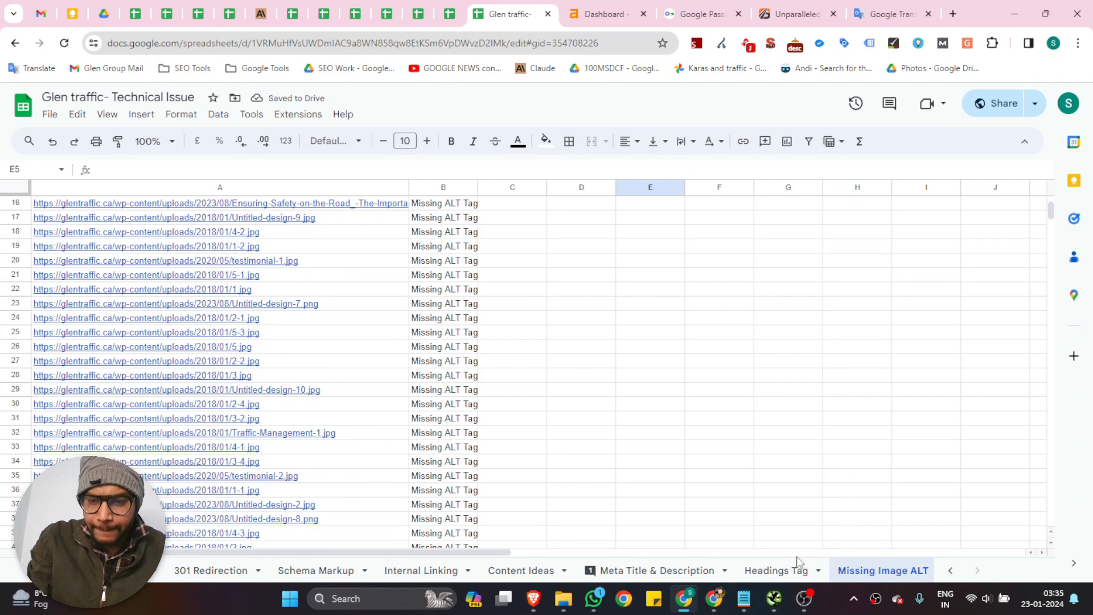
Switch to Screaming Frog and check the images with the Missing Alt Attribute, Alt Text Over 100 Characters and Background Images filters
left_click(775, 598)
left_click(87, 90)
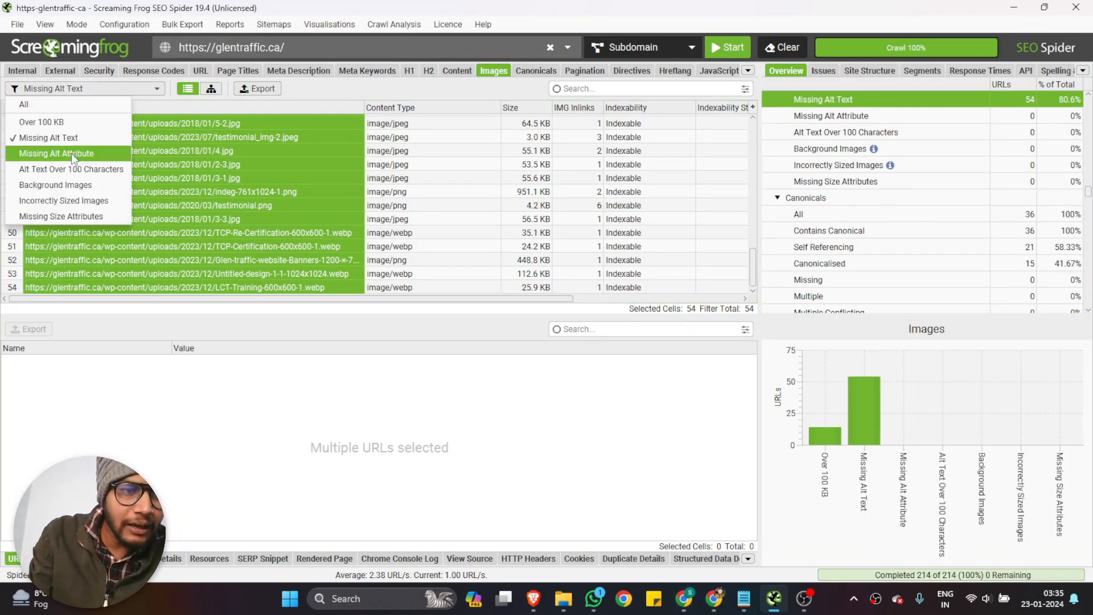
left_click(70, 152)
left_click(115, 91)
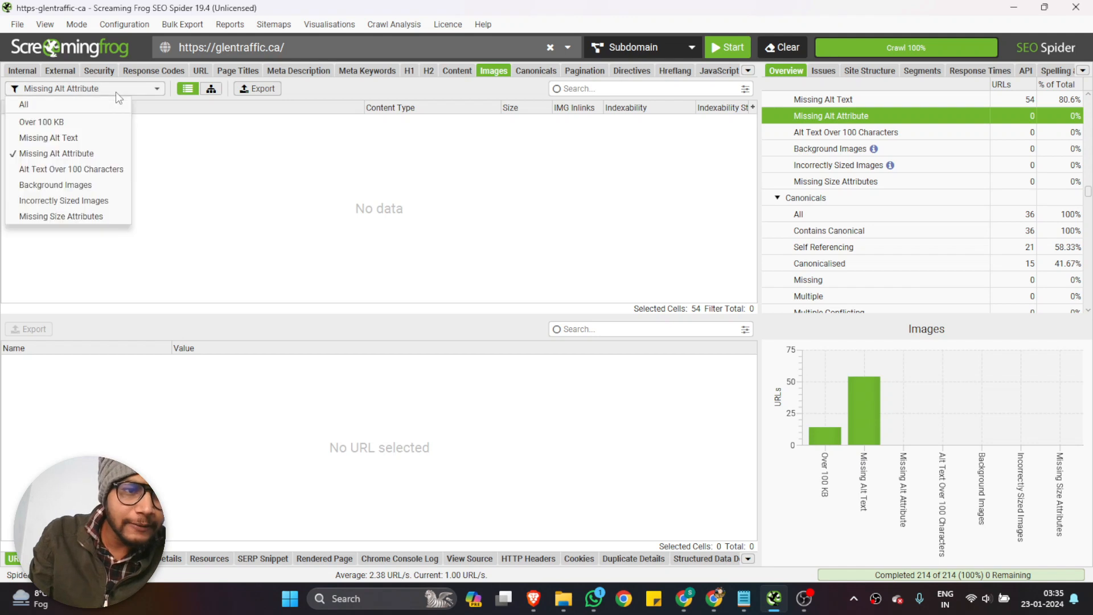
left_click(89, 175)
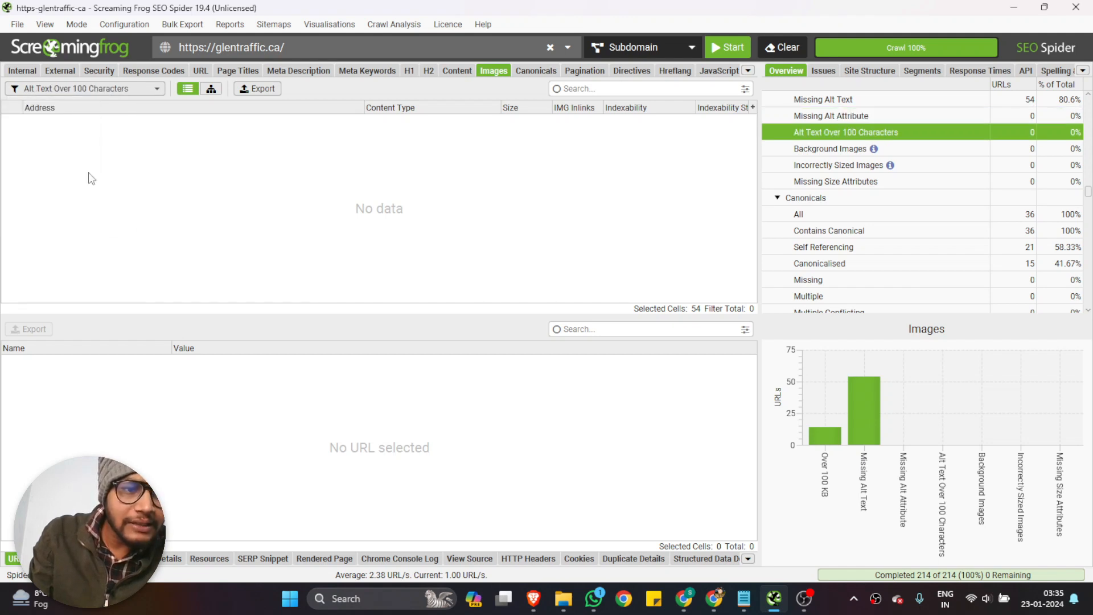
left_click(101, 89)
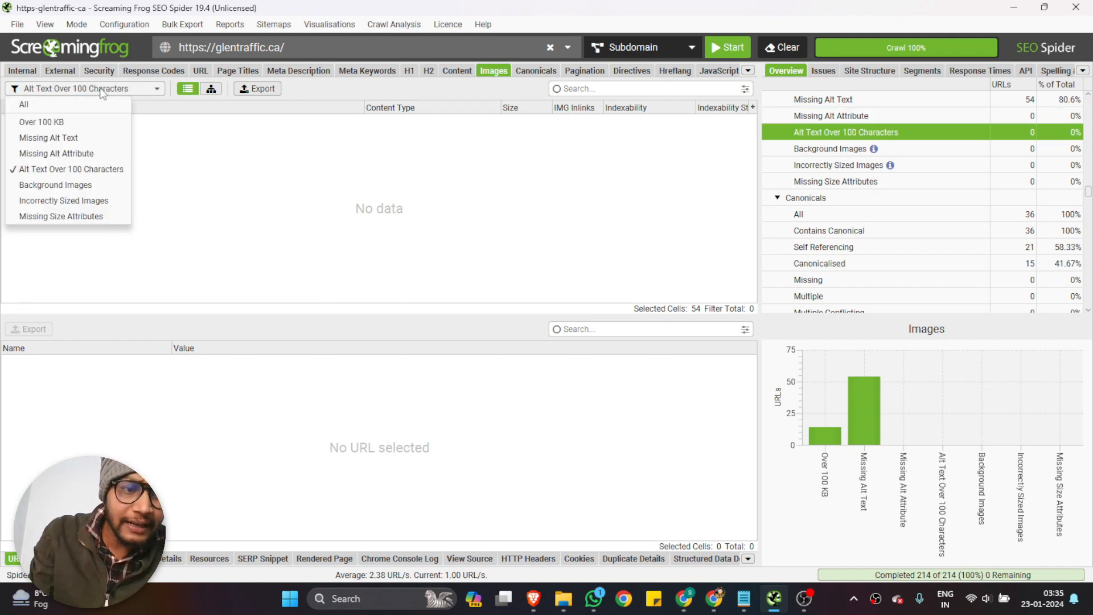
left_click(83, 185)
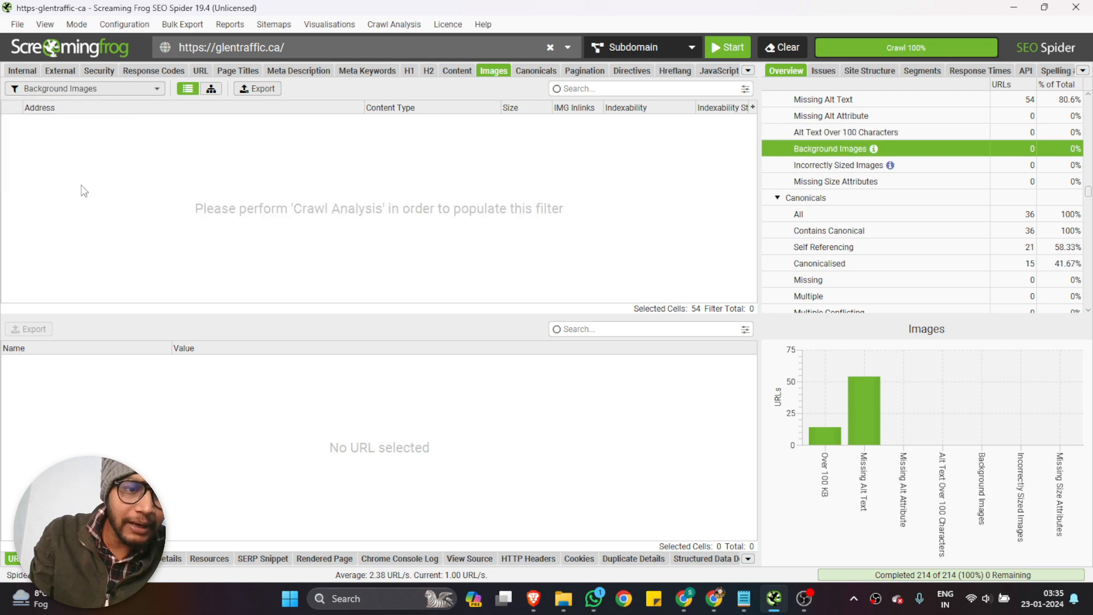
Check the canonicals data with the Contains Canonical and Self Referencing filters, reading the canonical link element of each page
left_click(541, 73)
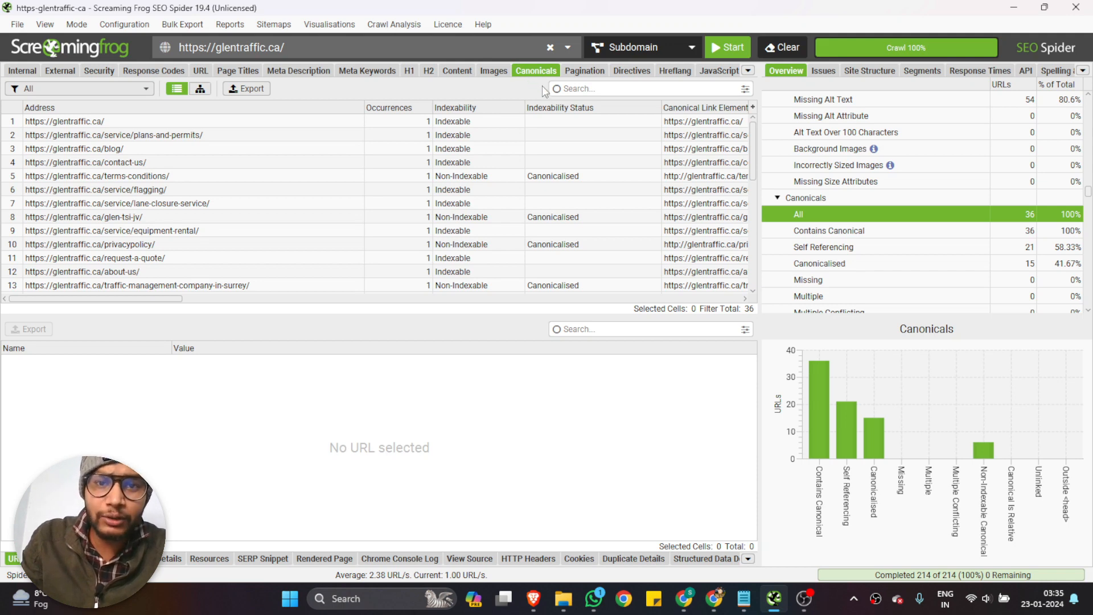
left_click(83, 89)
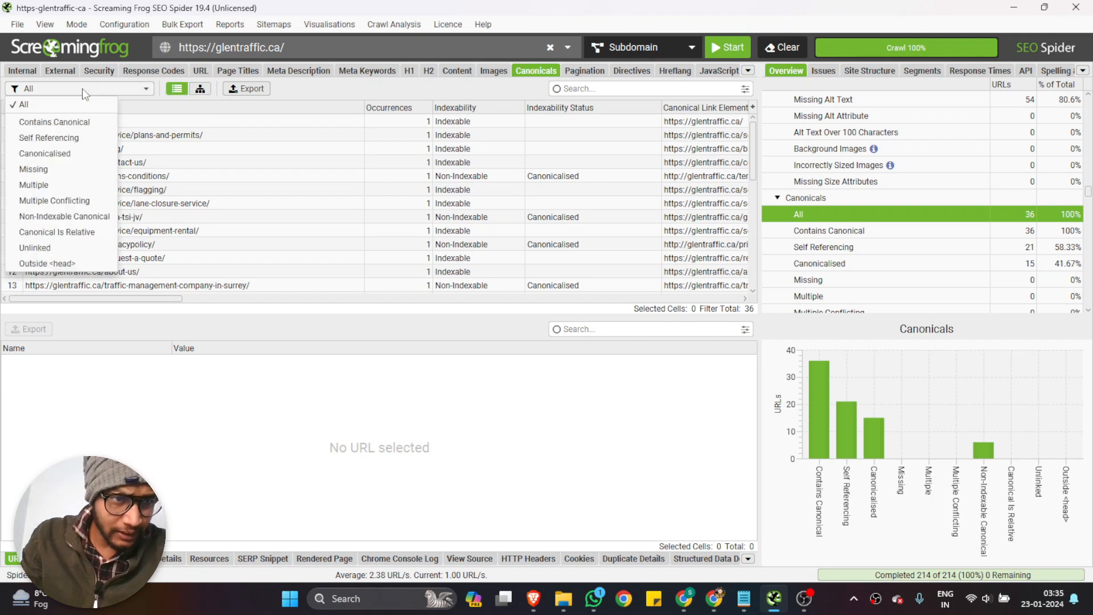
left_click(68, 123)
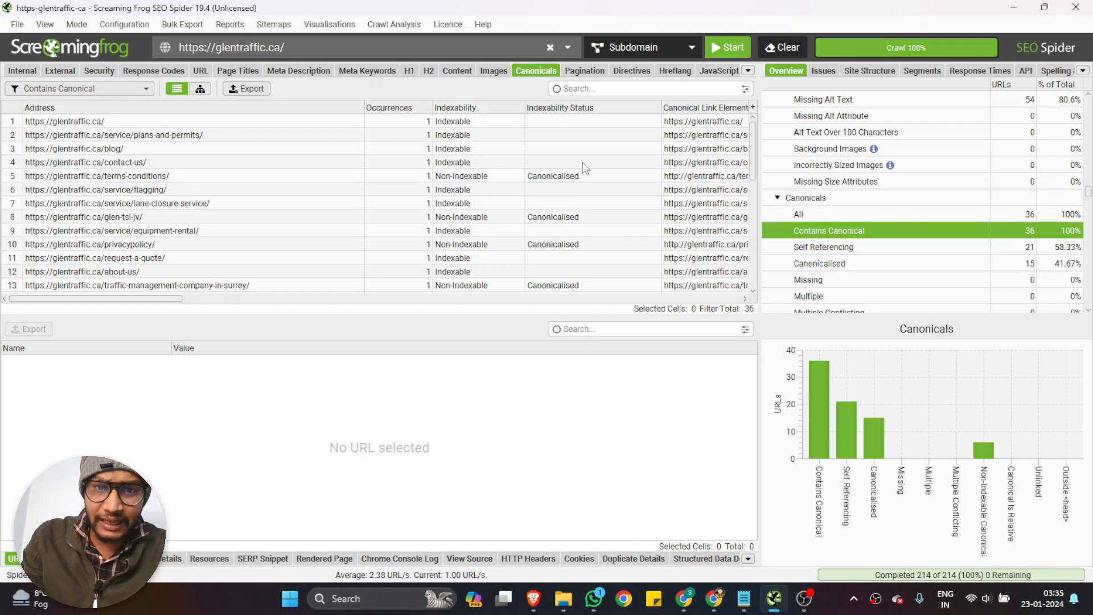
scroll(574, 157, "right", 3)
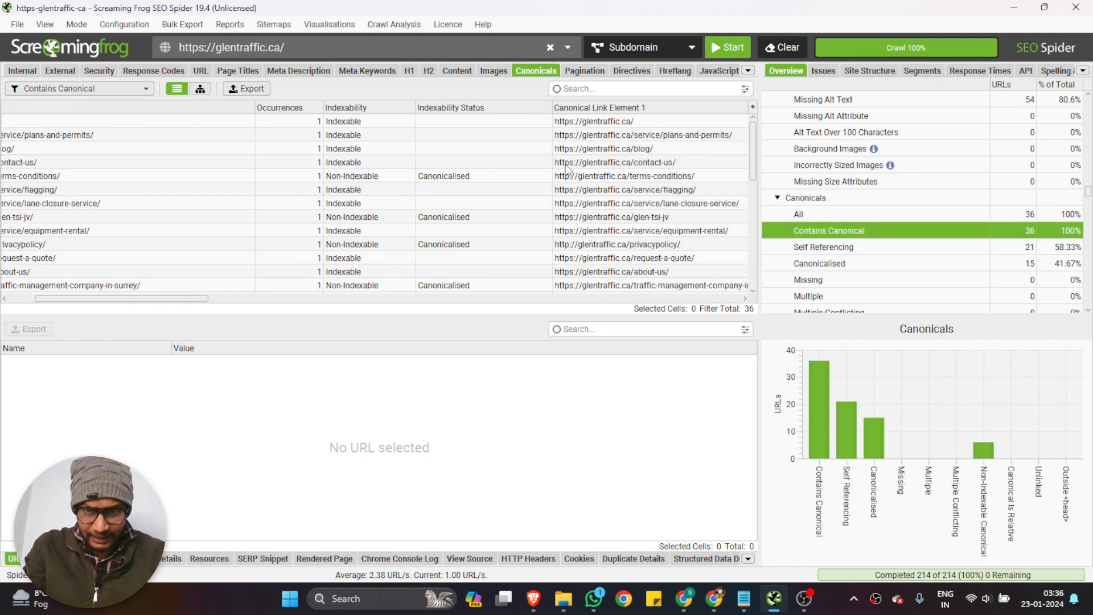
scroll(566, 168, "left", 2)
scroll(566, 166, "left", 2)
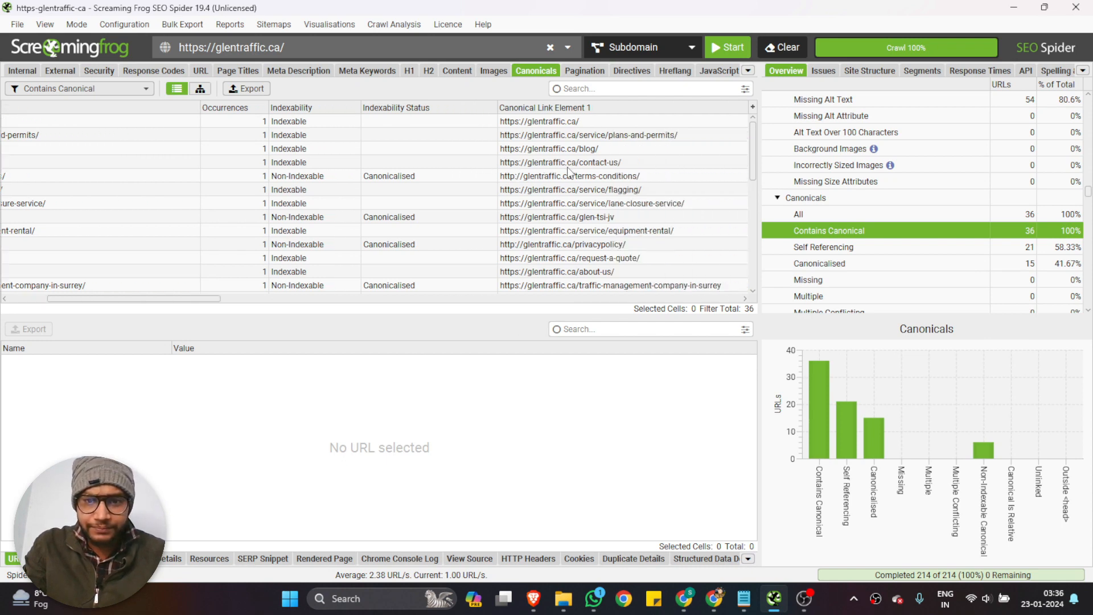
left_click(128, 90)
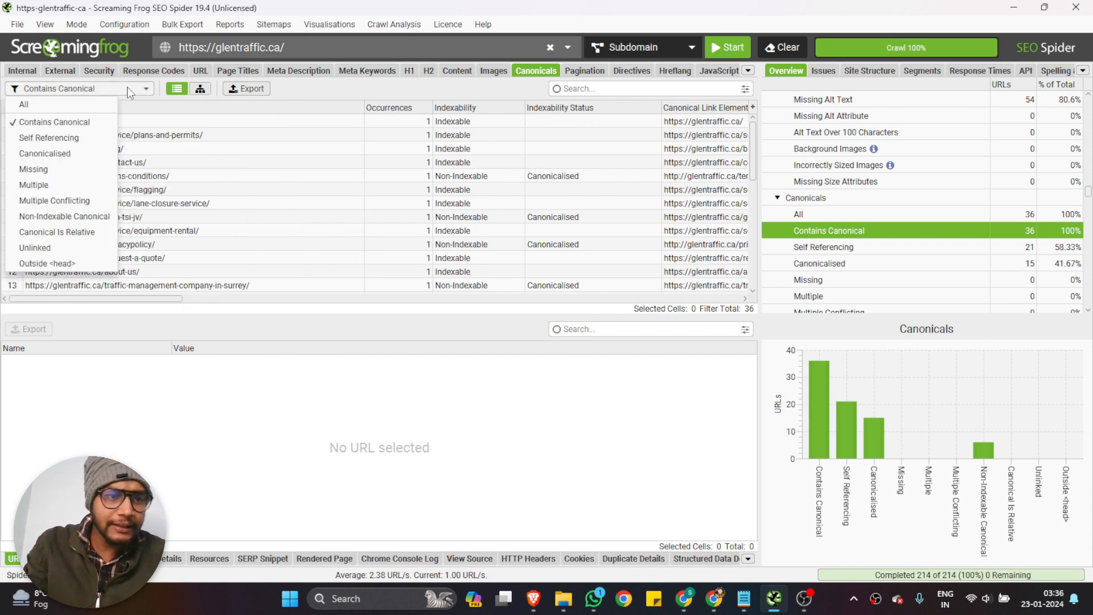
left_click(88, 136)
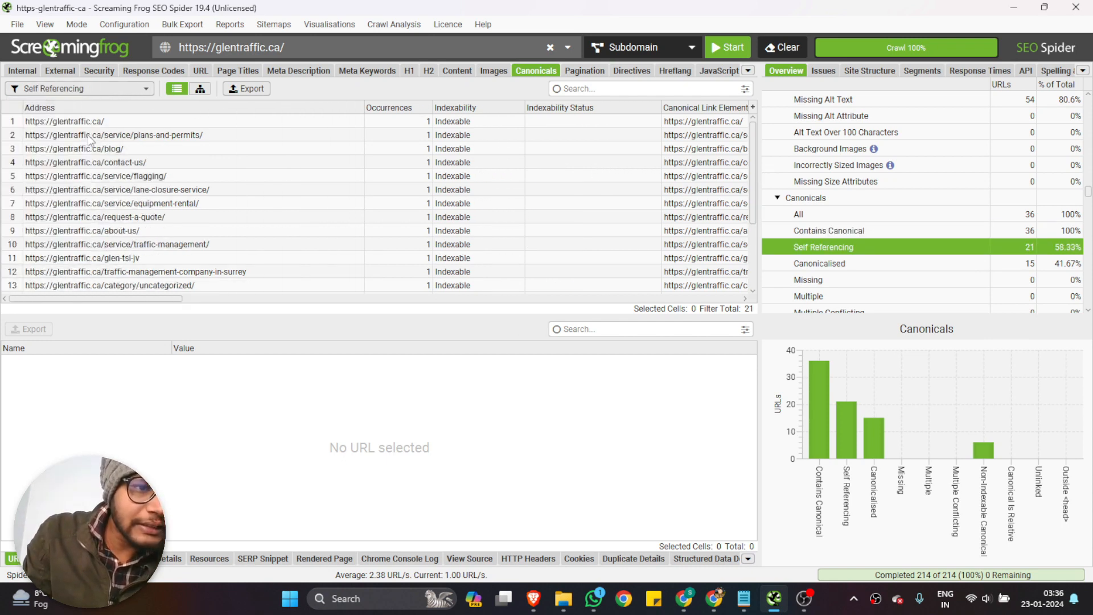
Filter the canonicals to Canonicalised and compare each page address with its indexability status, canonical link element and meta robots value
left_click(87, 94)
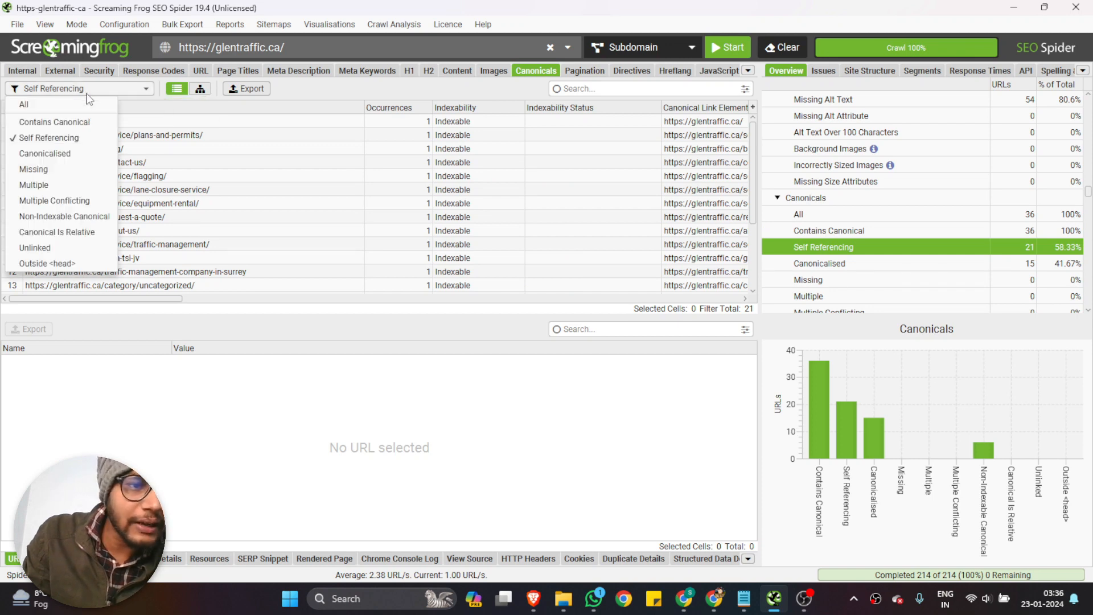
left_click(77, 152)
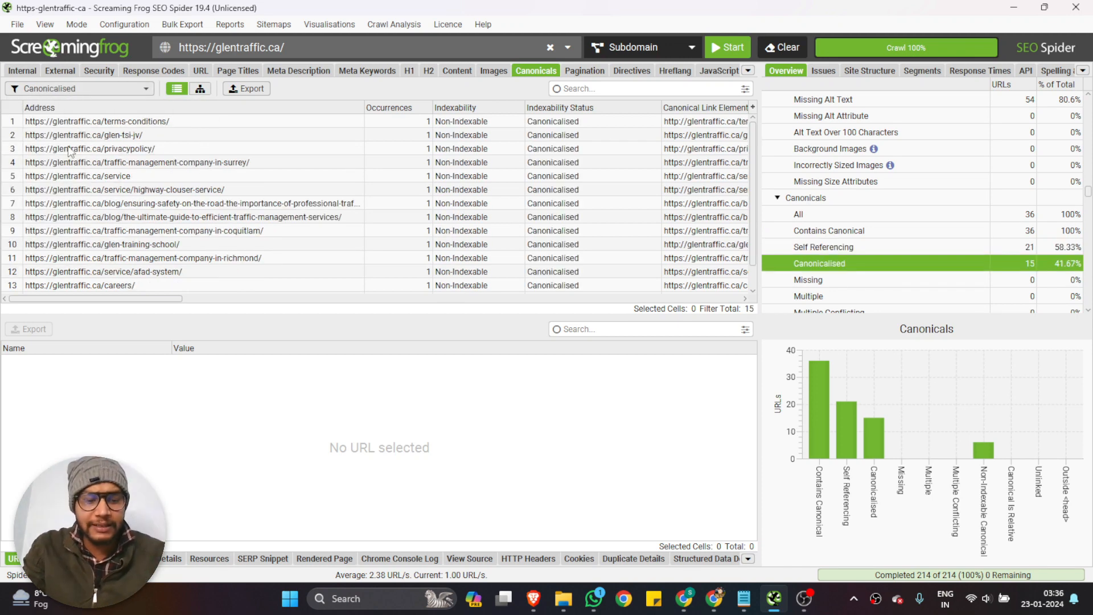
scroll(151, 152, "right", 4)
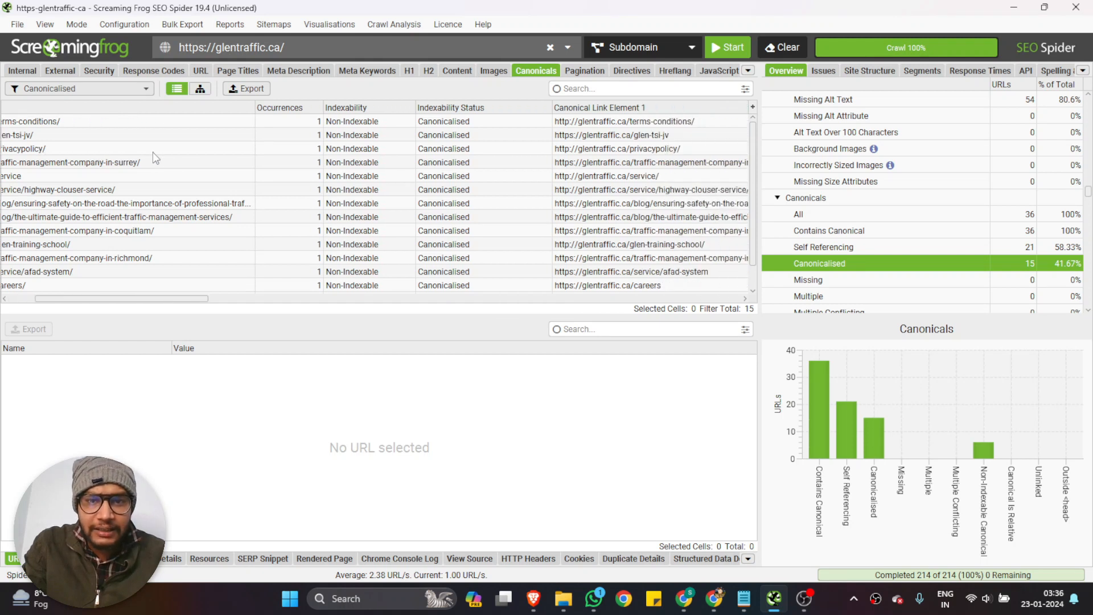
scroll(152, 152, "left", 2)
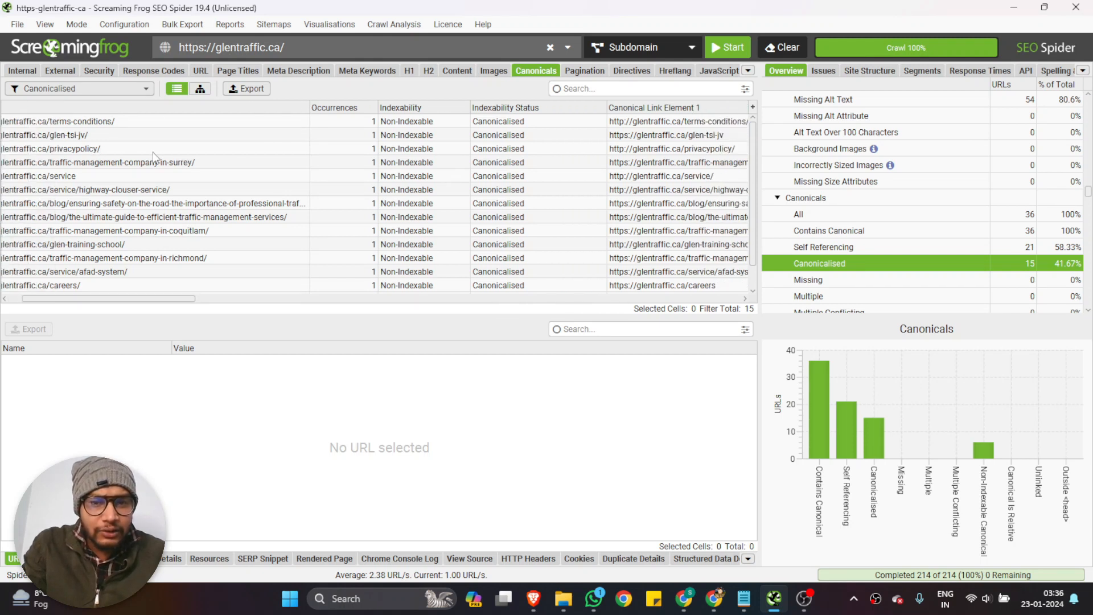
scroll(152, 157, "right", 2)
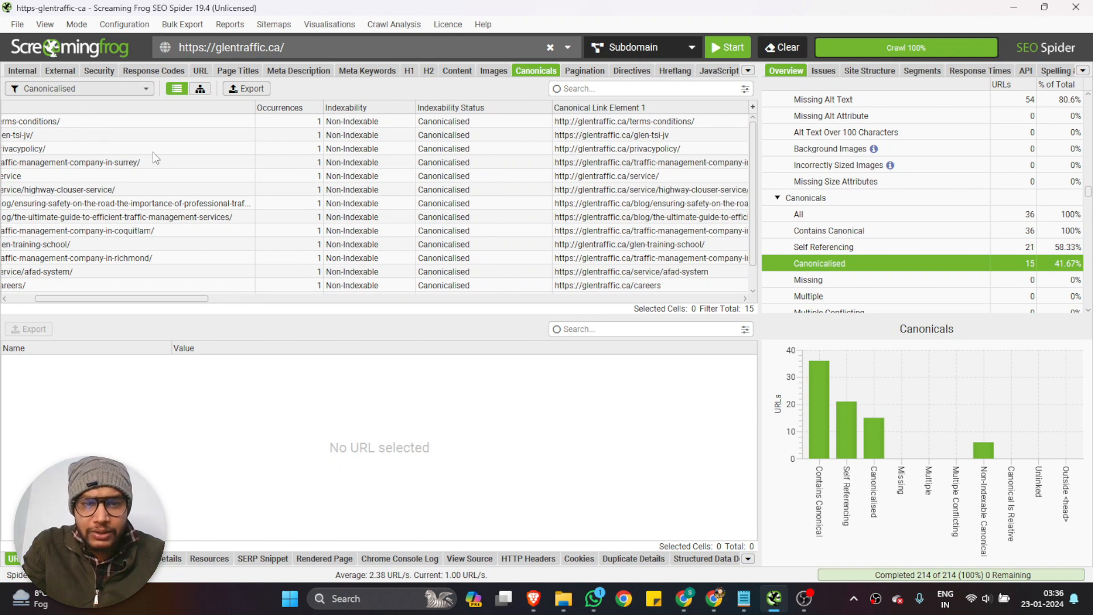
scroll(378, 216, "right", 9)
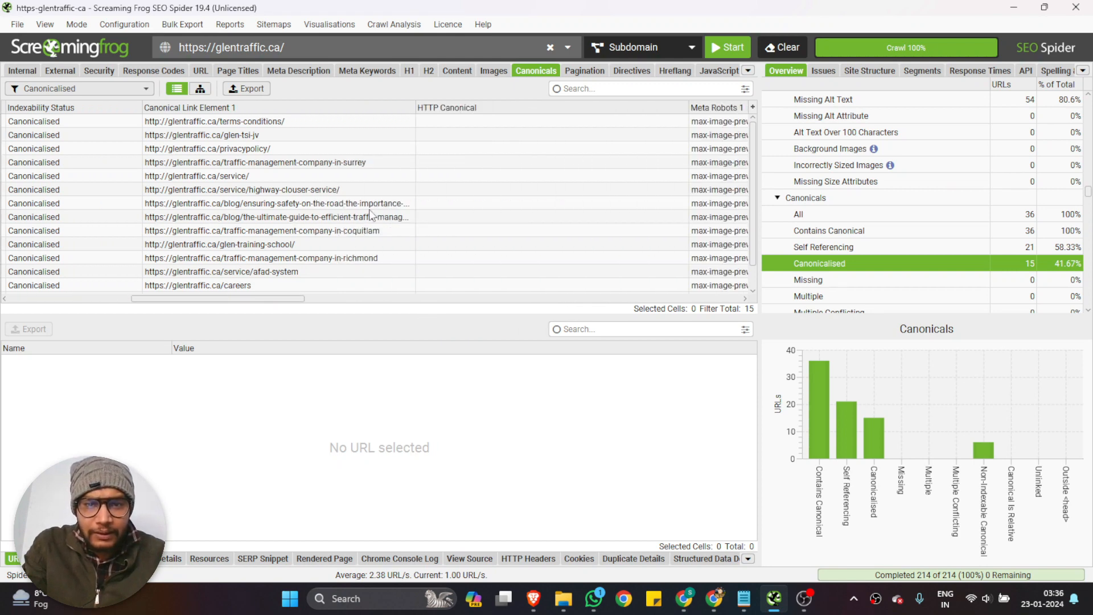
scroll(368, 210, "right", 11)
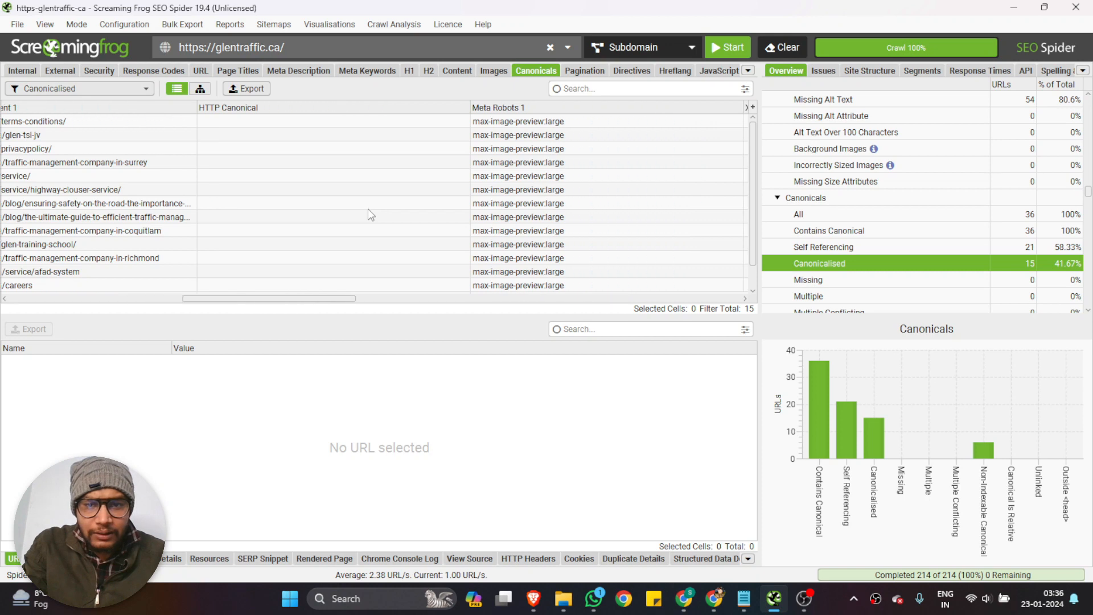
scroll(336, 230, "left", 20)
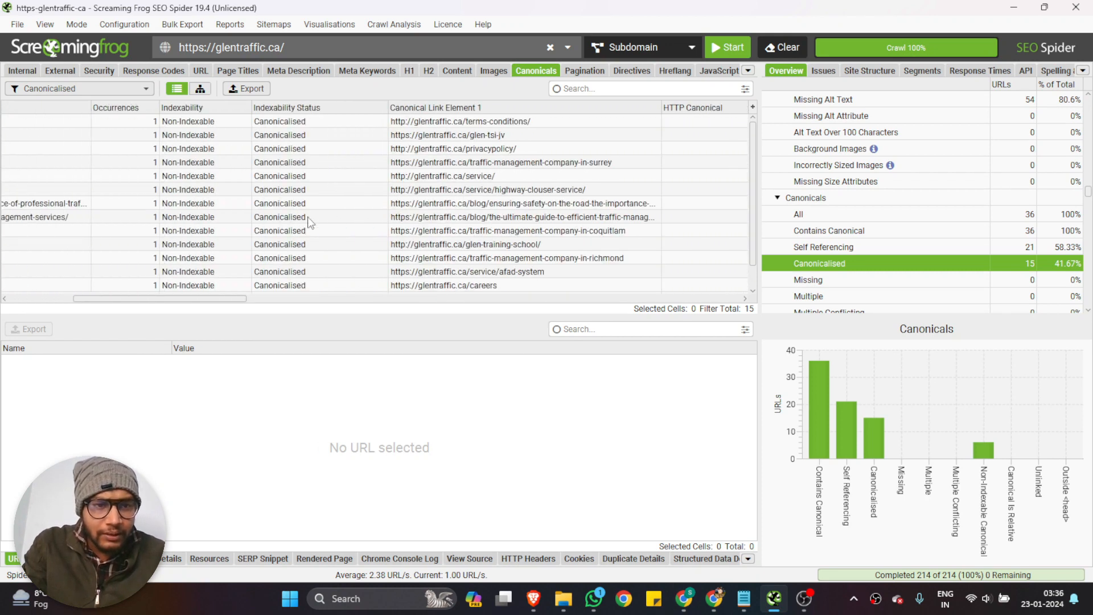
scroll(310, 222, "left", 9)
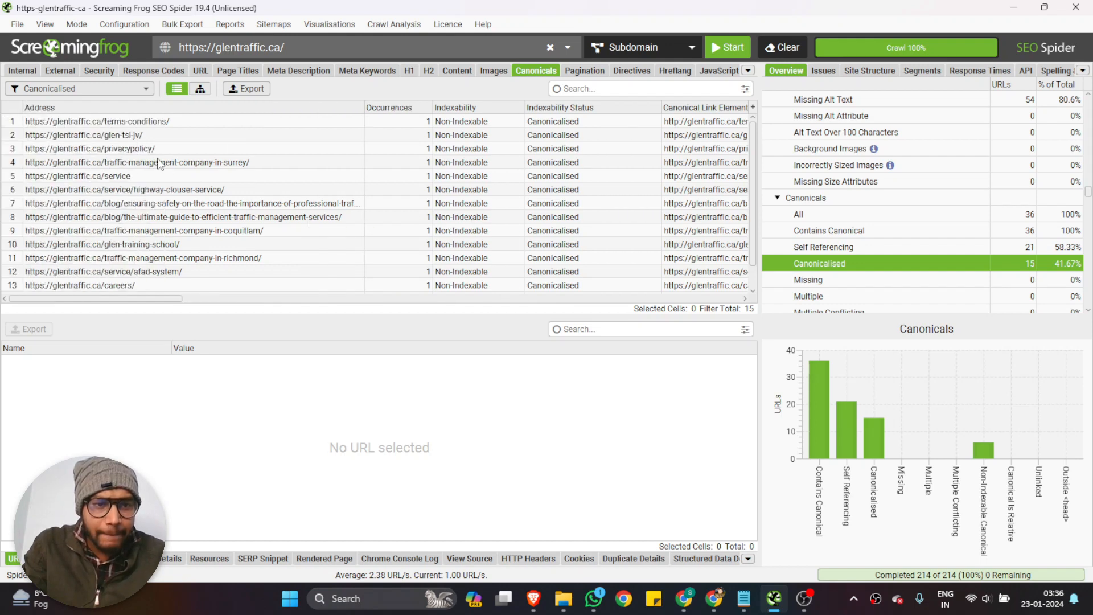
Copy the canonicalised traffic-management-company-in-surrey address and open that page in Chrome, in the tab showing the Glen Traffic site
left_click(258, 163)
left_click(684, 598)
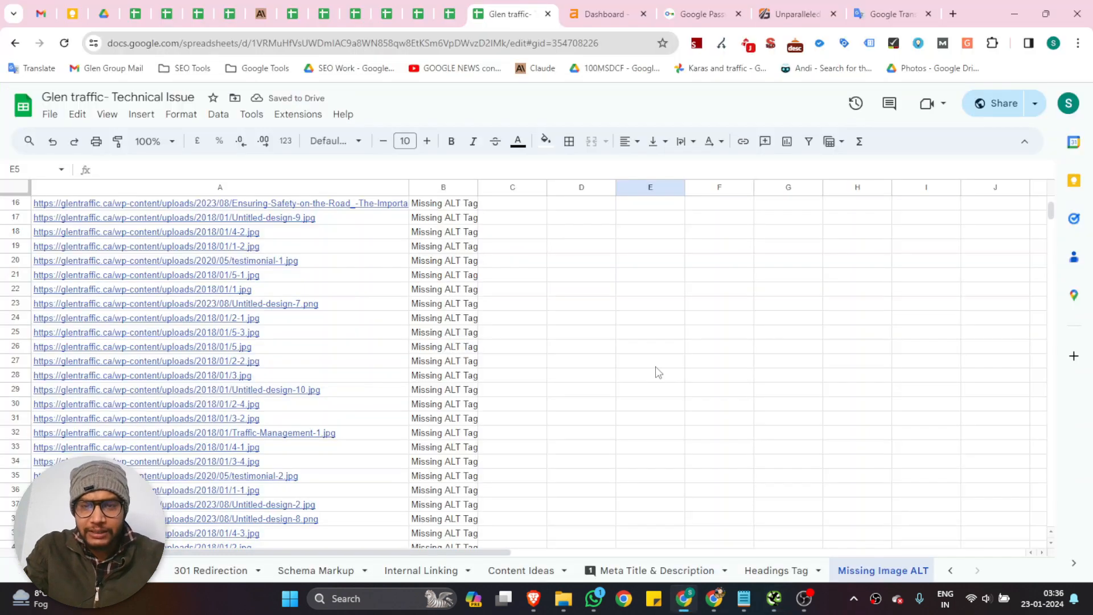
left_click(798, 14)
left_click(344, 43)
type("https://glentraffic.ca/traffic-management-company-in-surrey/")
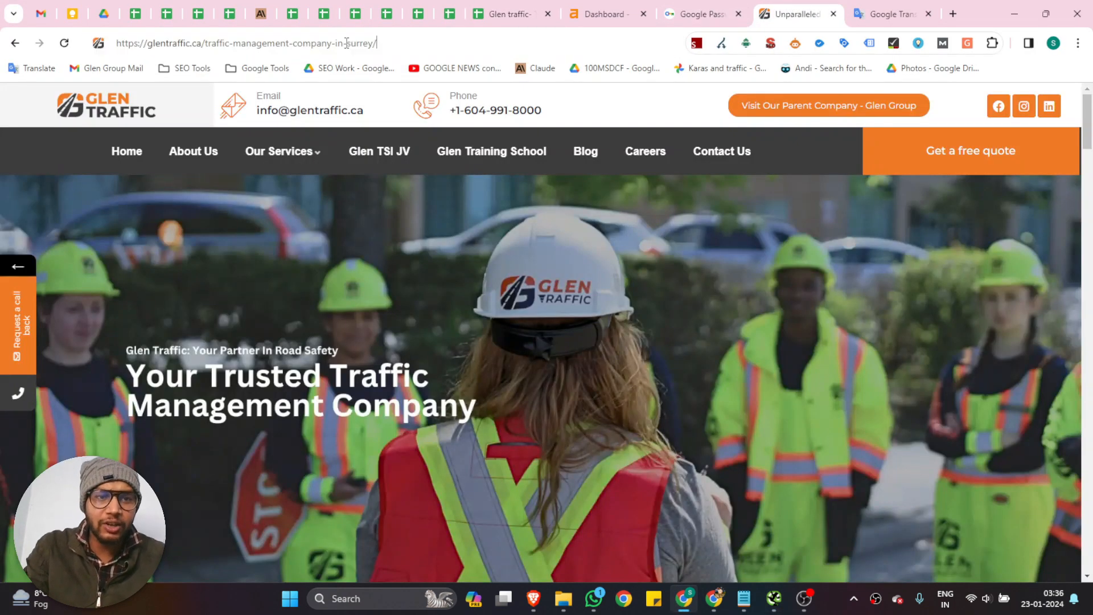
key("Return")
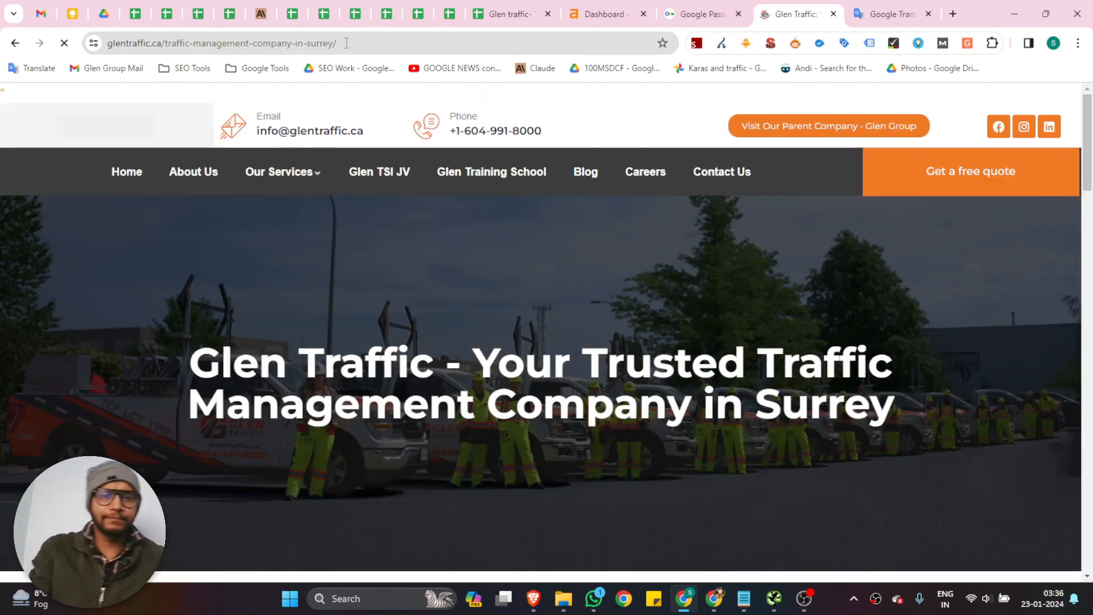
Open Google's cached copy of the Surrey page by adding cache: in front of its URL
left_click(137, 42)
left_click(113, 43)
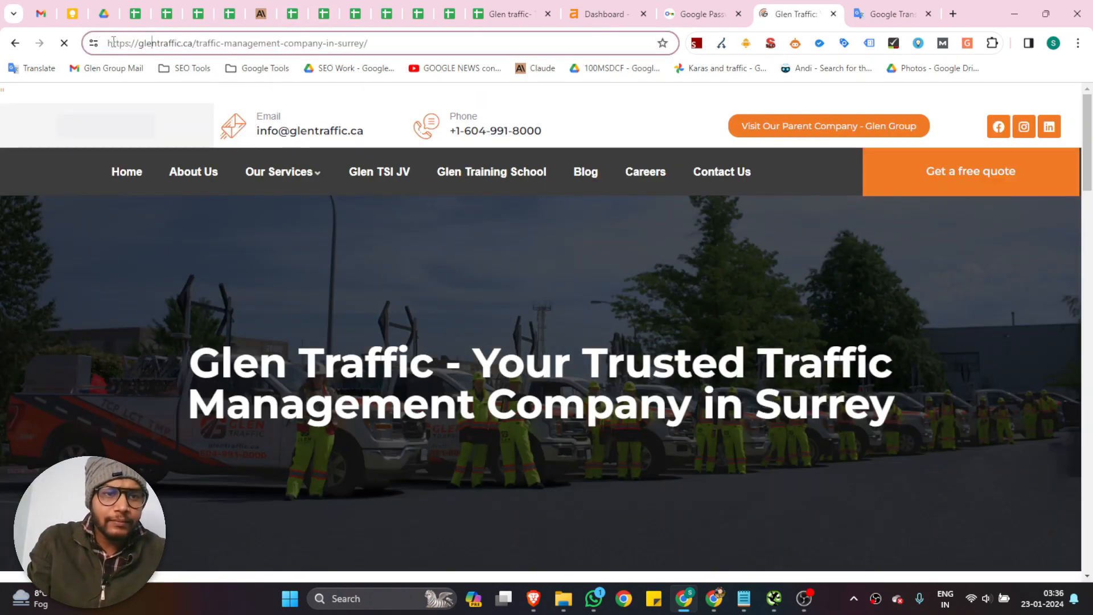
type("cac")
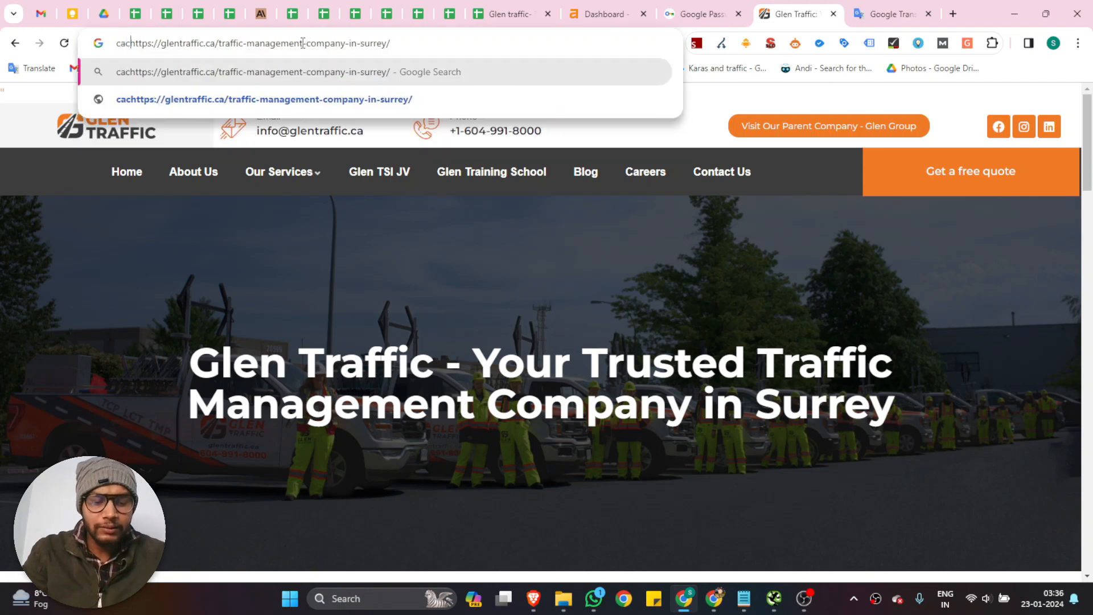
type("he:")
key("Return")
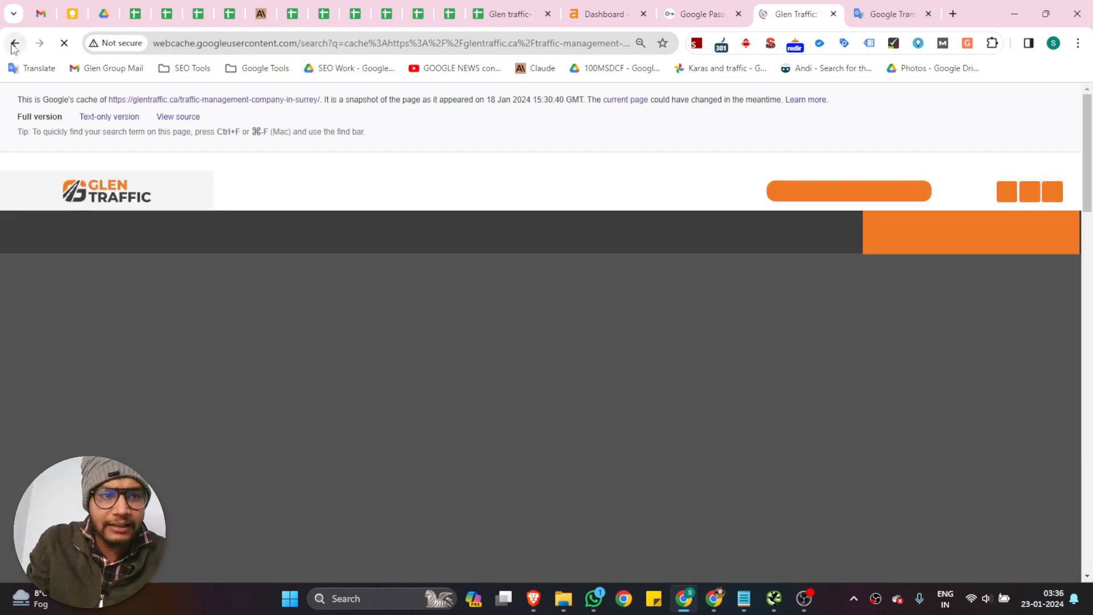
Return to Screaming Frog, review the rest of the canonicalised URLs, and check the canonicals with the Missing and Multiple filters
left_click(774, 598)
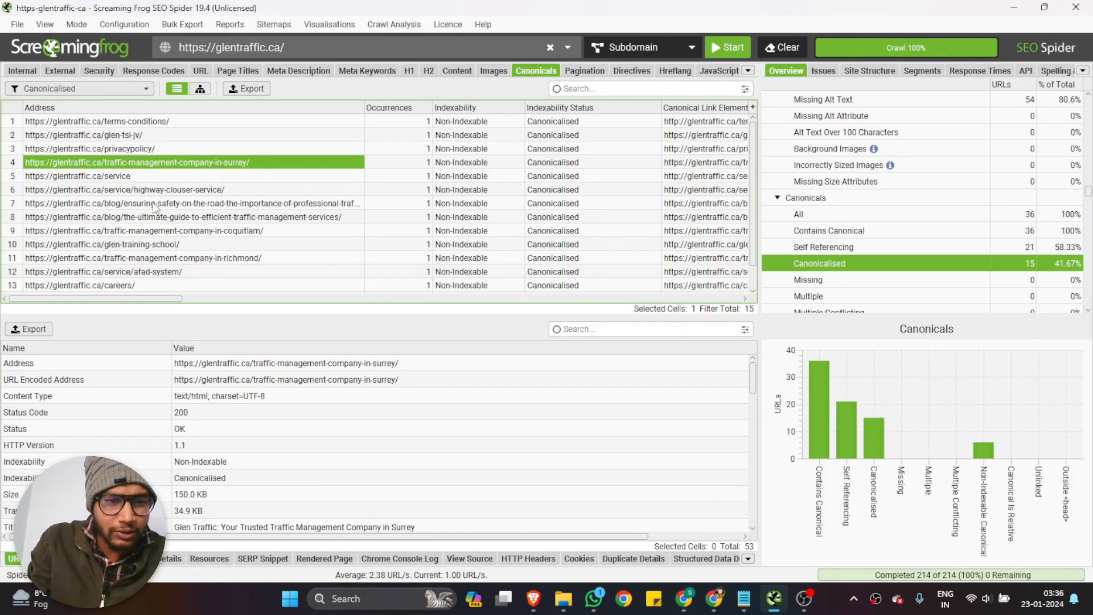
scroll(154, 209, "down", 1)
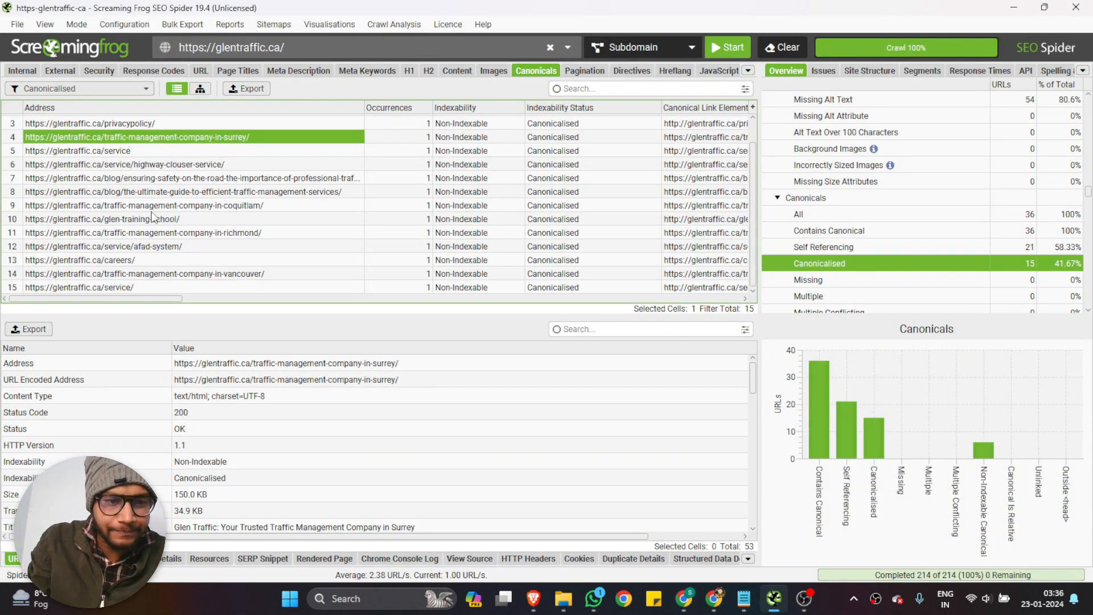
scroll(153, 219, "up", 1)
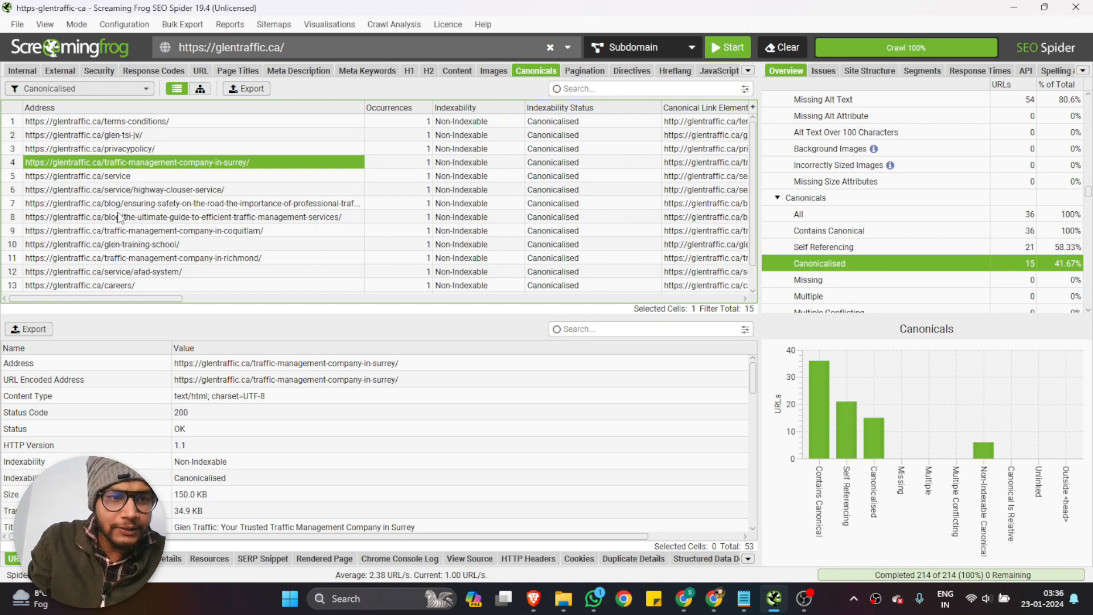
left_click(76, 91)
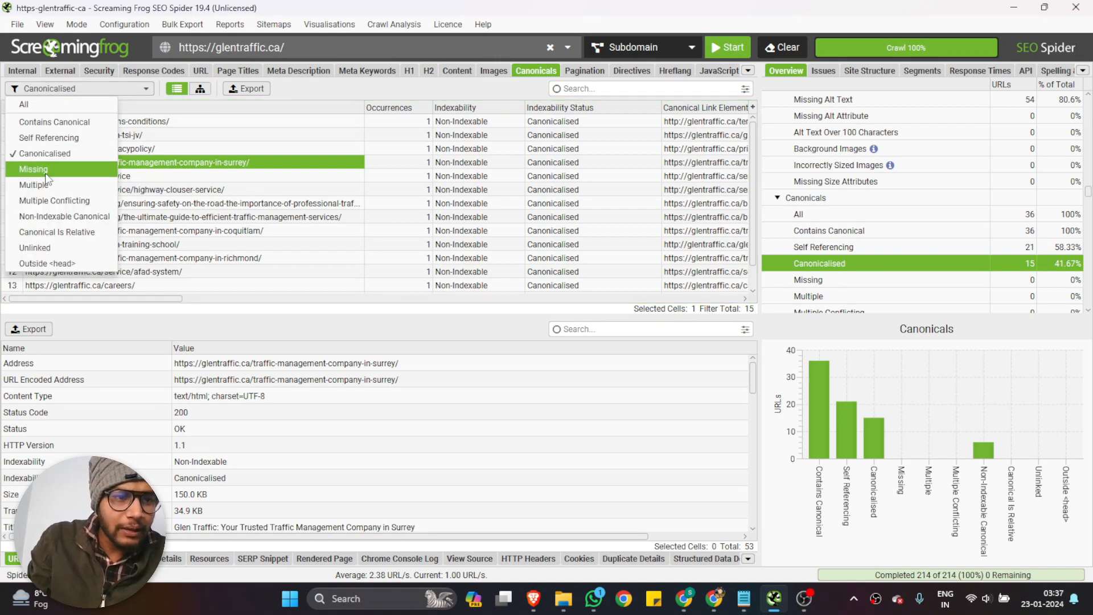
left_click(47, 170)
left_click(74, 91)
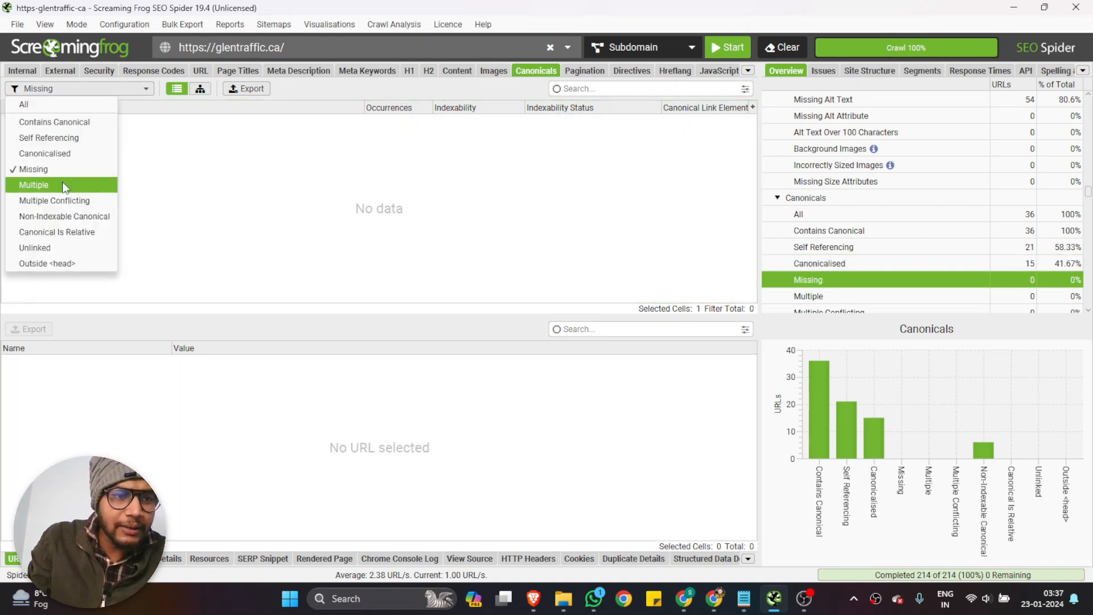
left_click(67, 185)
left_click(67, 85)
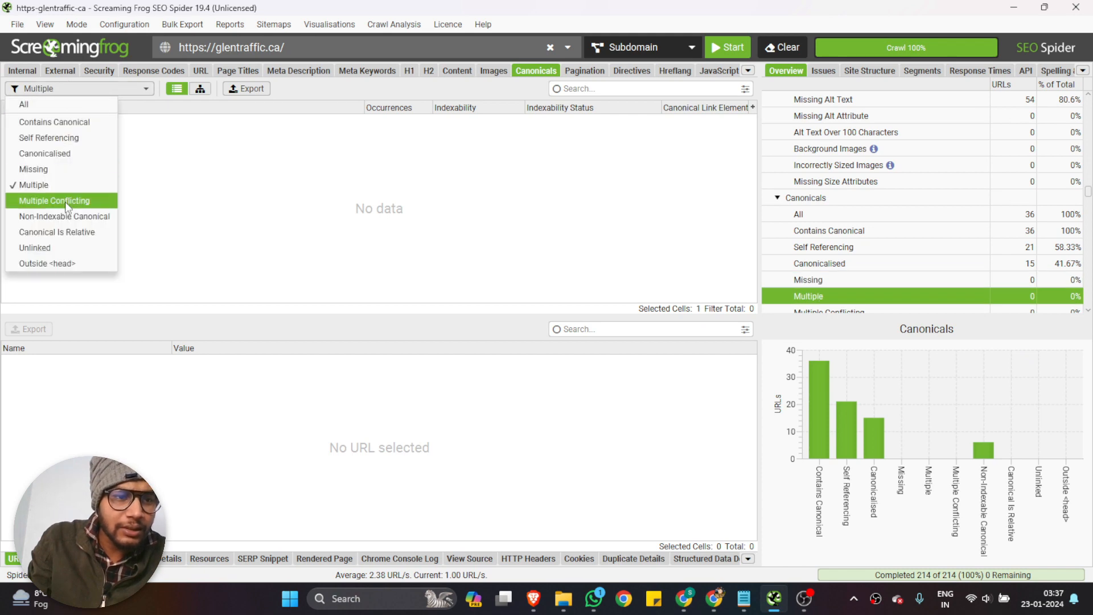
Check the crawled pages' pagination with the Contains Pagination, First Page and Paginated 2+ Pages filters
left_click(583, 71)
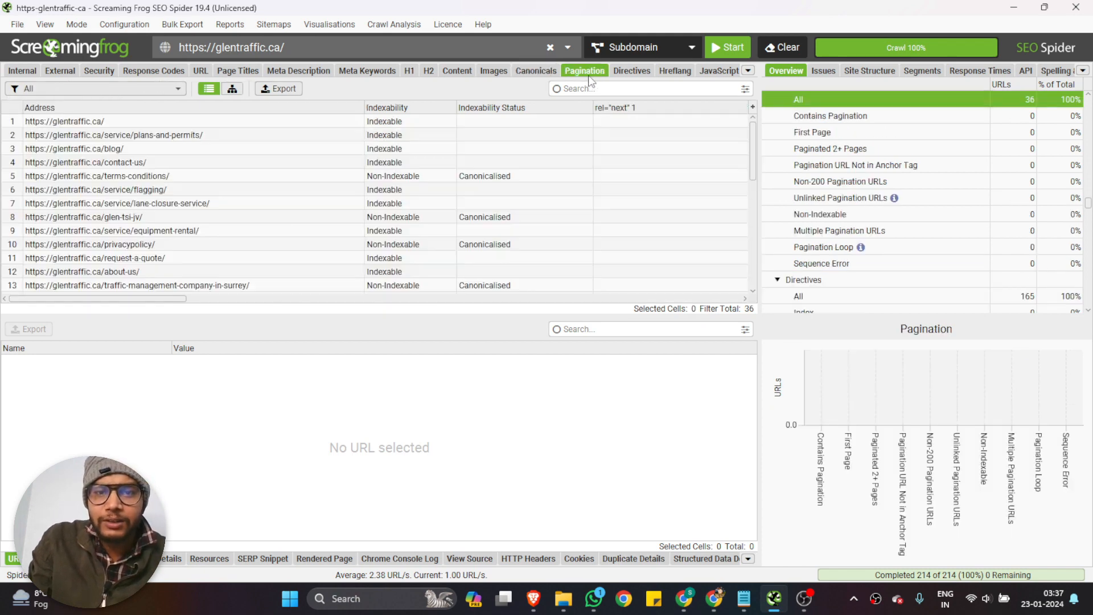
left_click(66, 91)
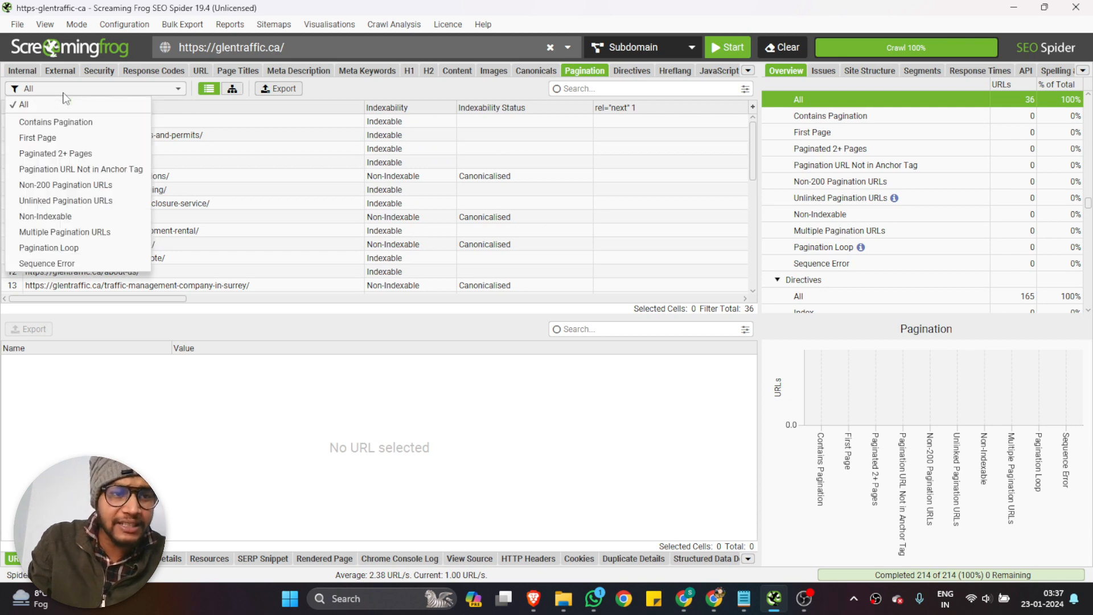
left_click(65, 121)
left_click(66, 91)
left_click(56, 136)
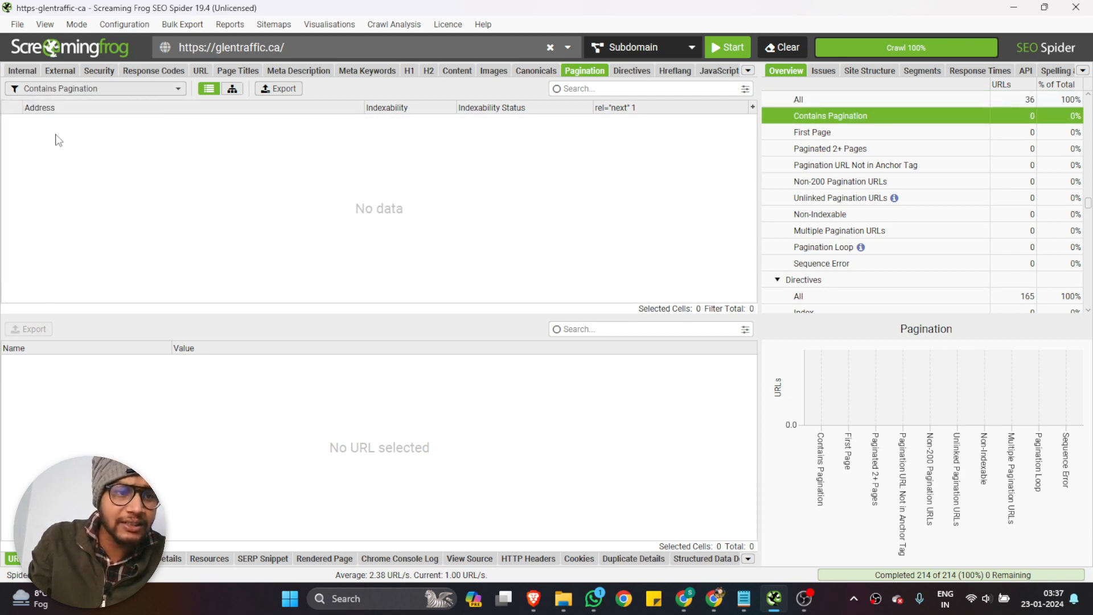
left_click(68, 89)
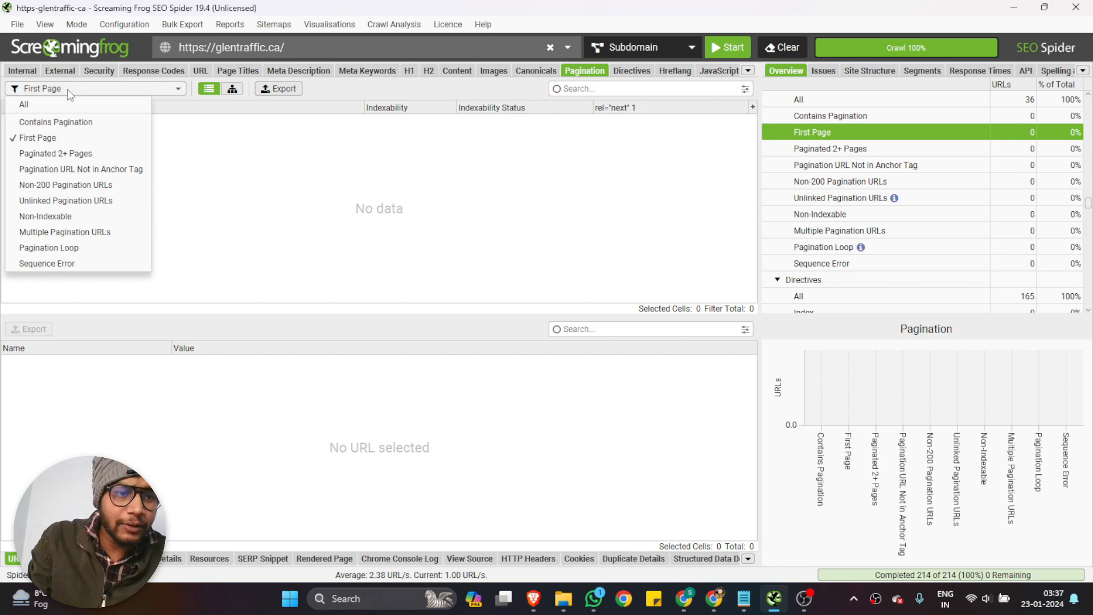
left_click(60, 154)
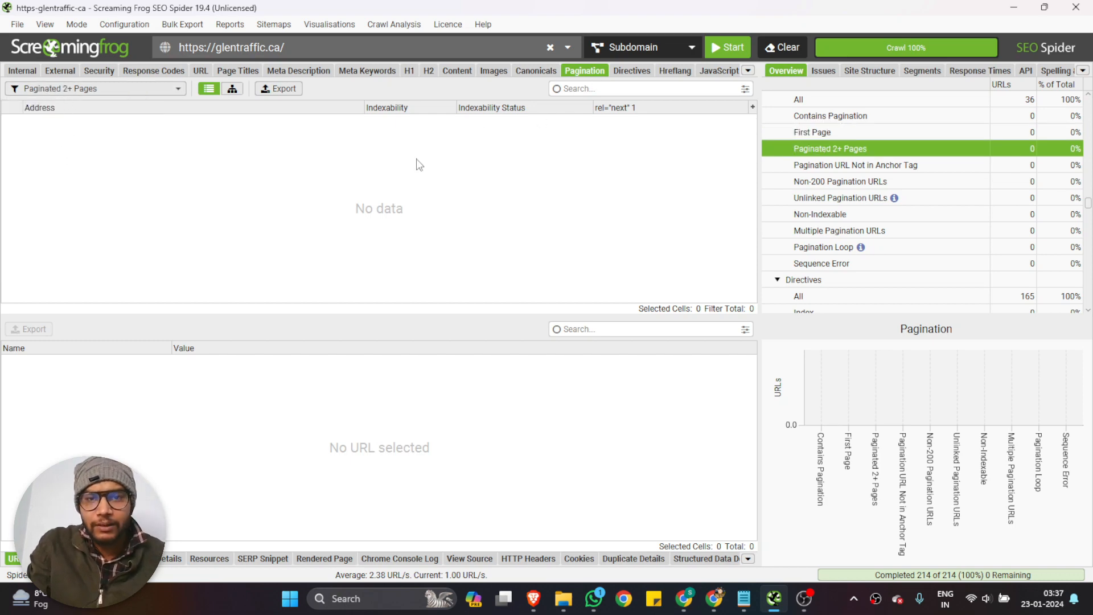
Bring up the directives data for the crawled URLs and check it with the Index and Noindex filters
left_click(631, 79)
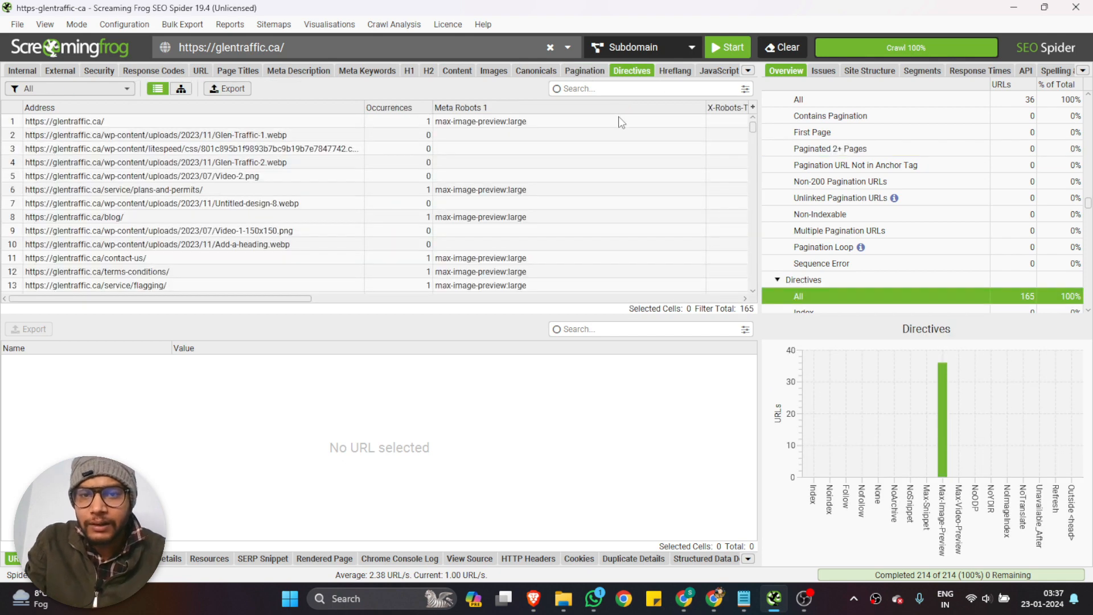
left_click(678, 77)
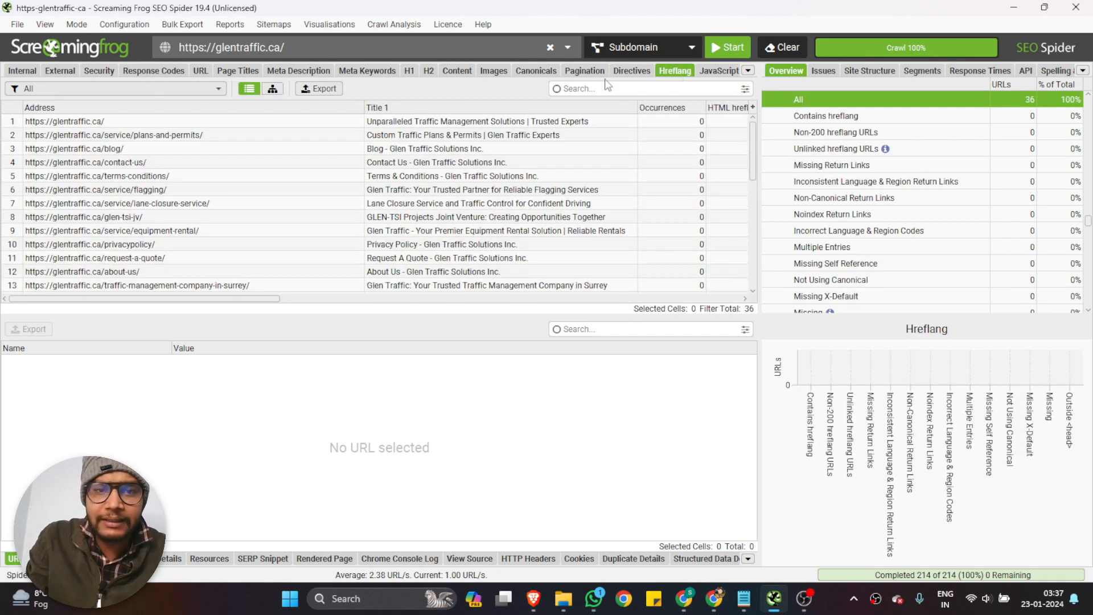
left_click(633, 71)
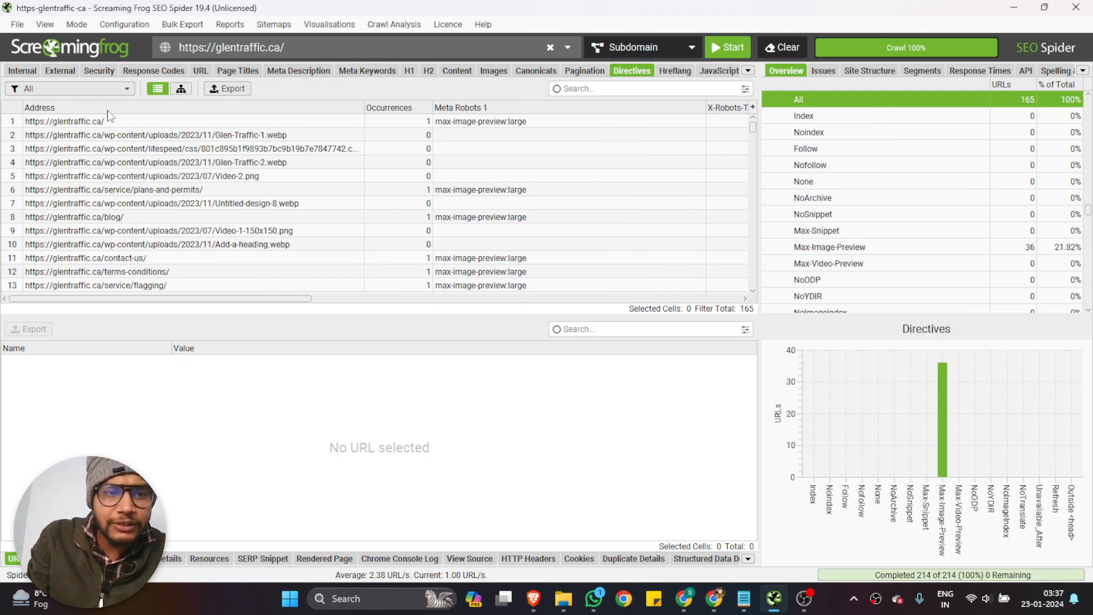
left_click(74, 92)
left_click(50, 119)
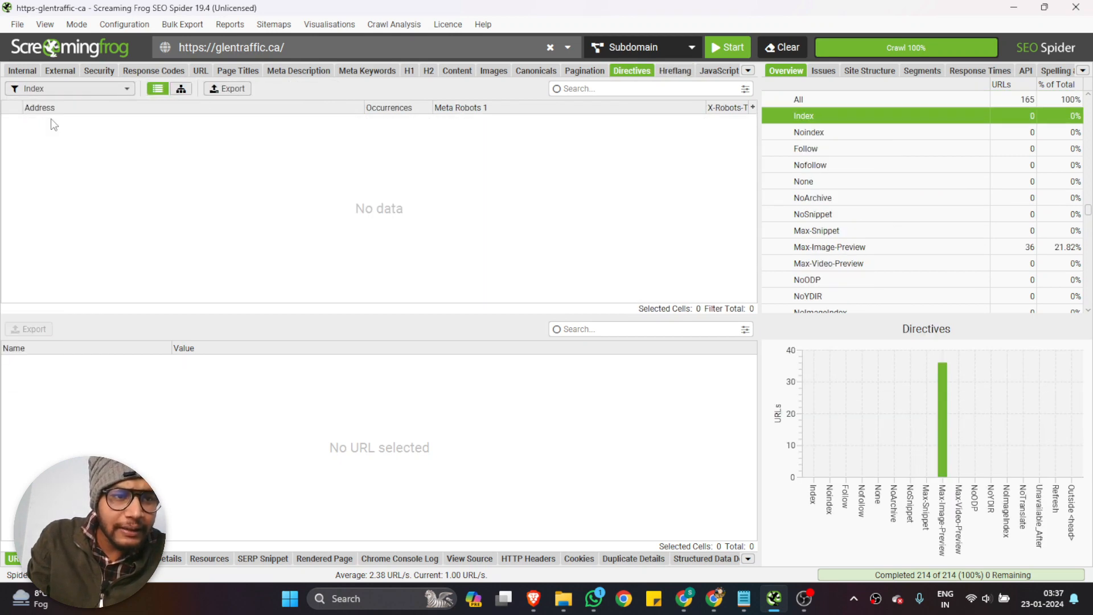
left_click(57, 88)
left_click(49, 134)
Check the directives with the Follow, Nofollow and None filters
left_click(55, 88)
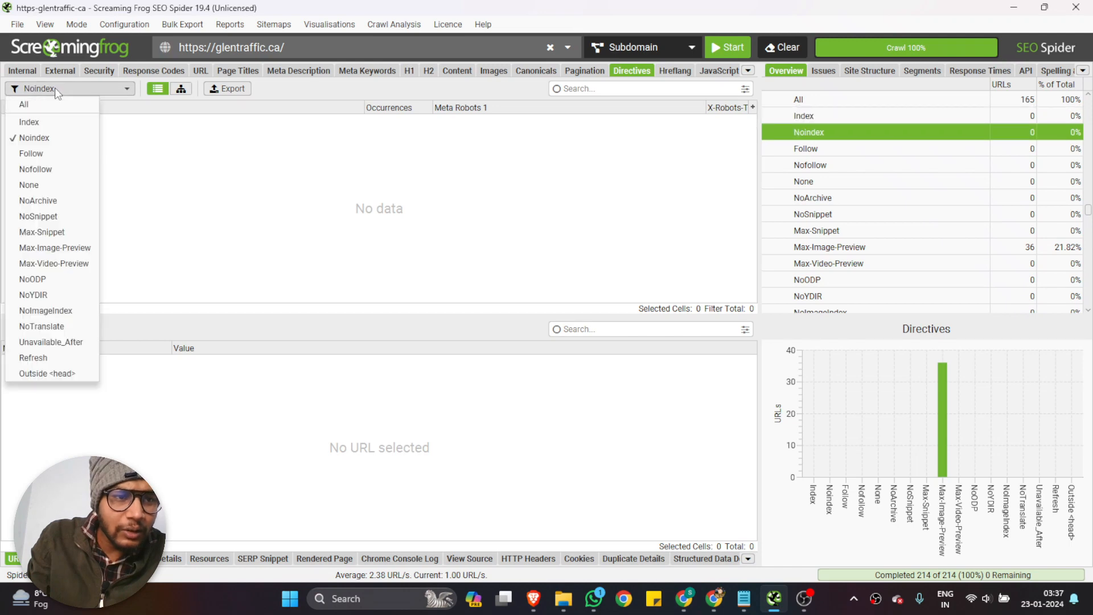
left_click(57, 153)
left_click(67, 89)
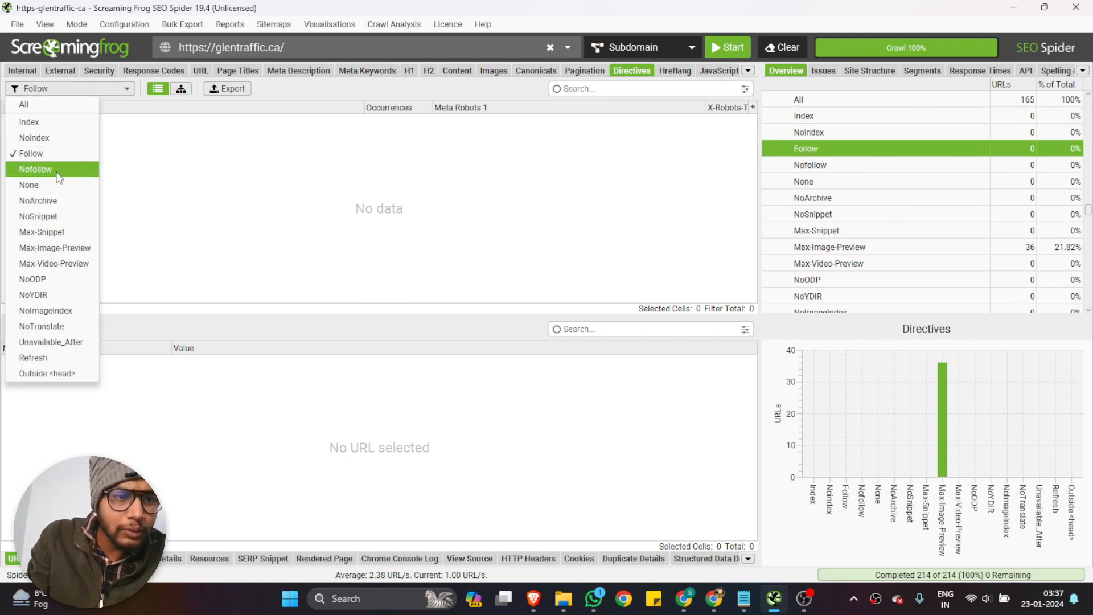
left_click(59, 169)
left_click(72, 94)
left_click(34, 184)
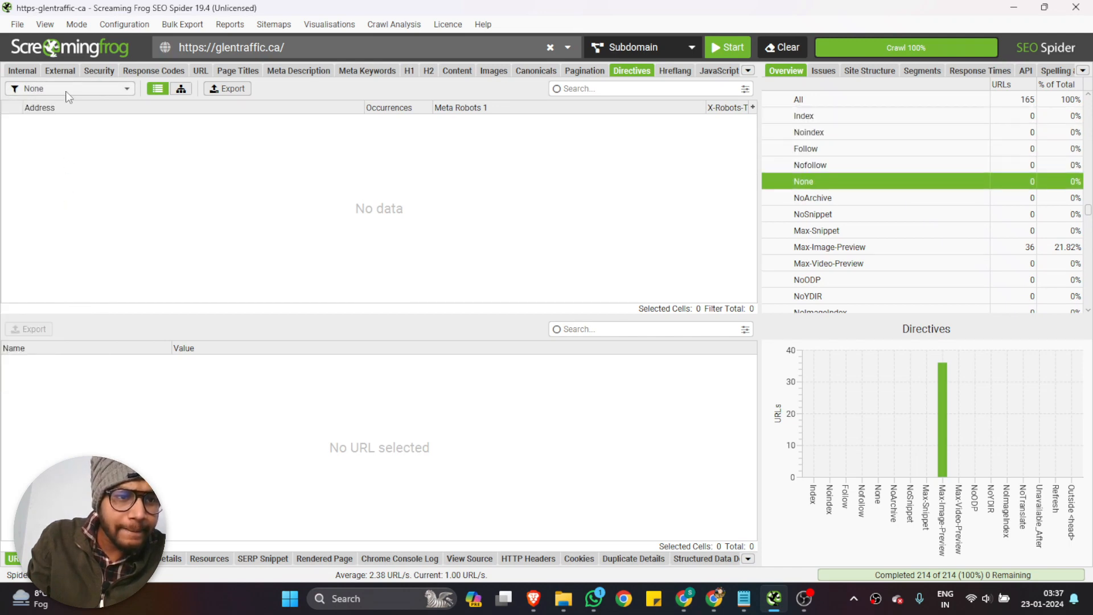
left_click(68, 90)
Check the crawled pages' hreflang data with the Contains hreflang, Non-200 hreflang URLs and Unlinked hreflang URLs filters
left_click(675, 71)
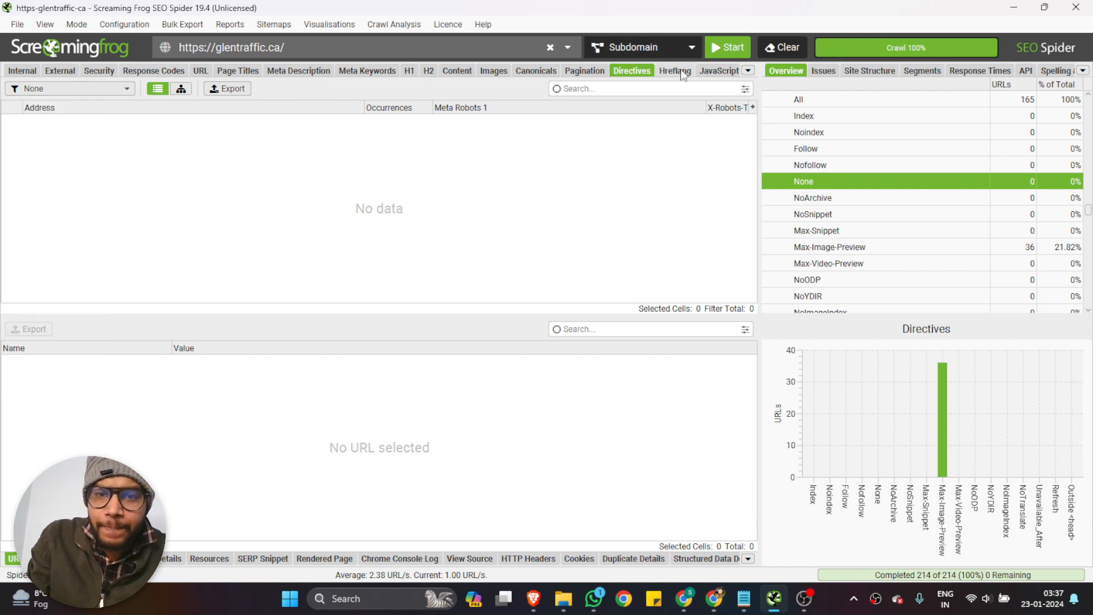
left_click(674, 70)
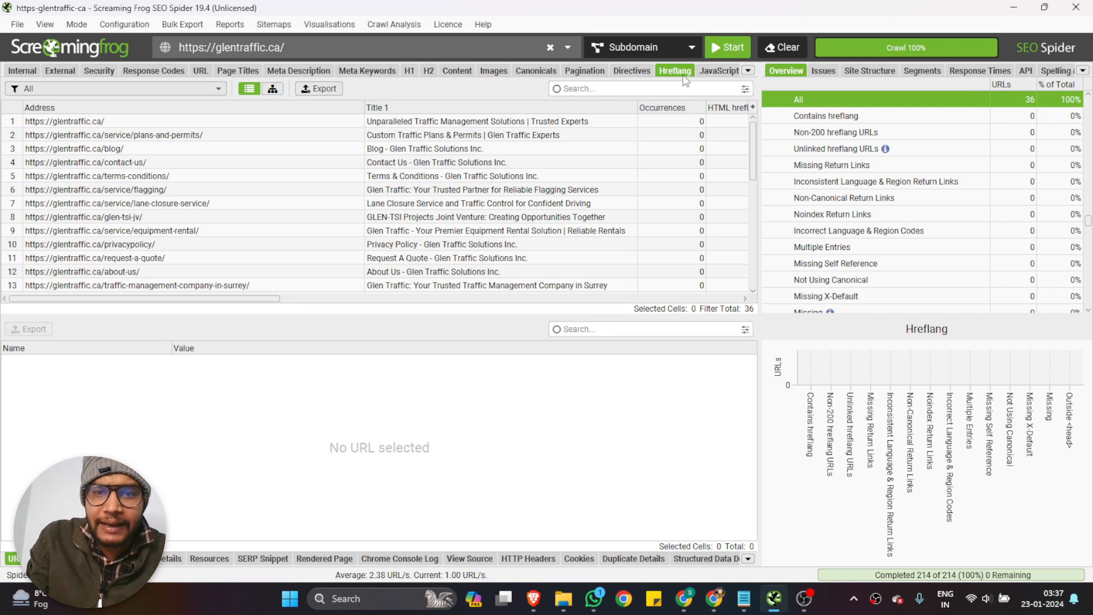
left_click(166, 95)
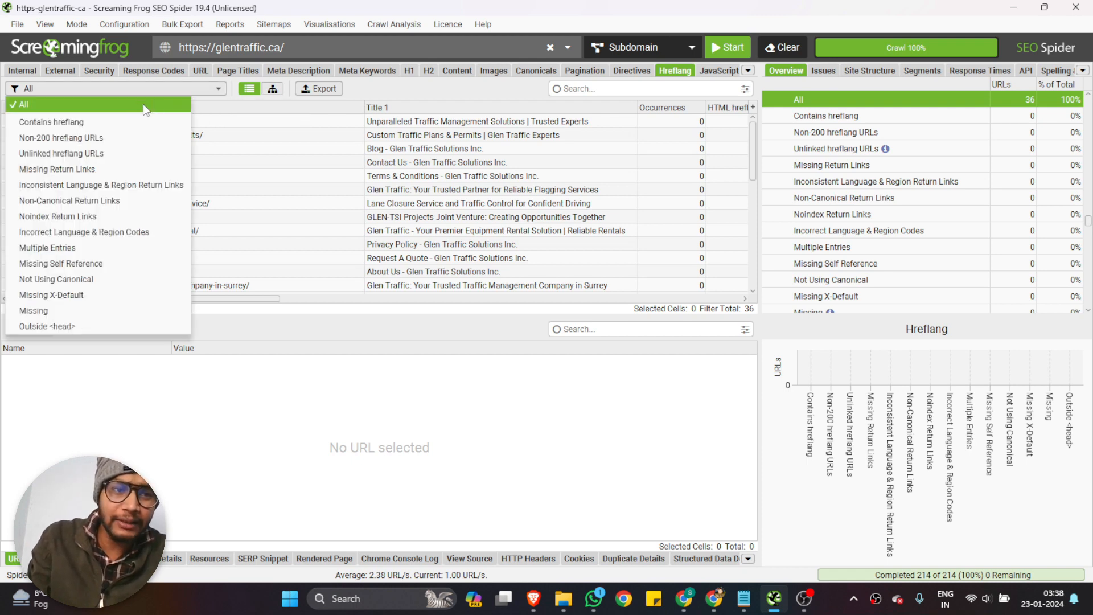
left_click(114, 119)
left_click(121, 88)
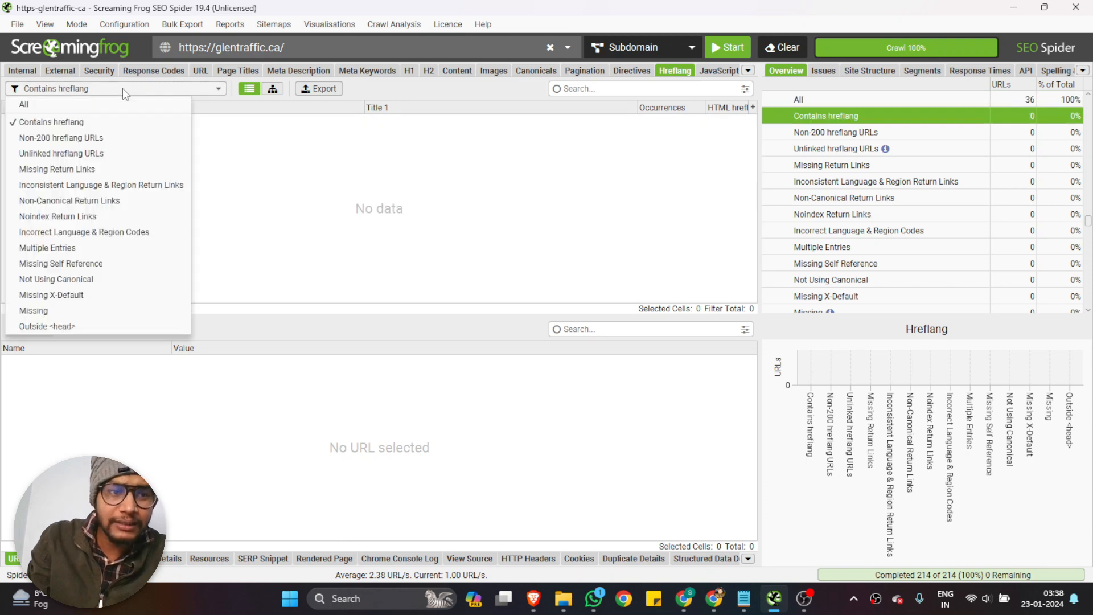
left_click(104, 138)
left_click(104, 90)
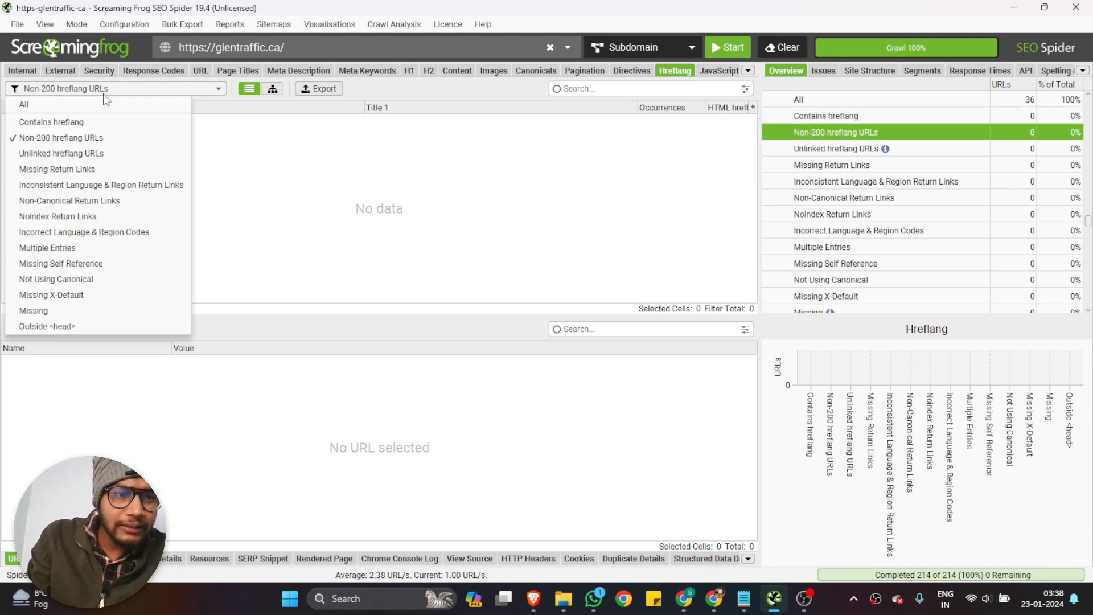
left_click(104, 153)
Check hreflang for Missing, Inconsistent Language & Region and Non-Canonical Return Links, and reset the filter to All
left_click(103, 89)
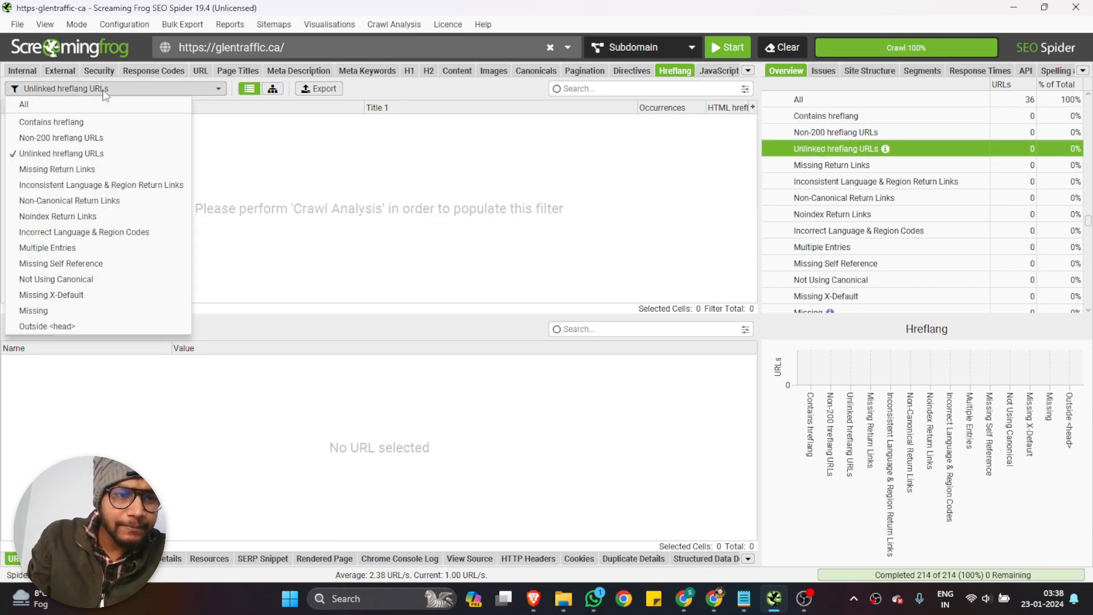
left_click(99, 169)
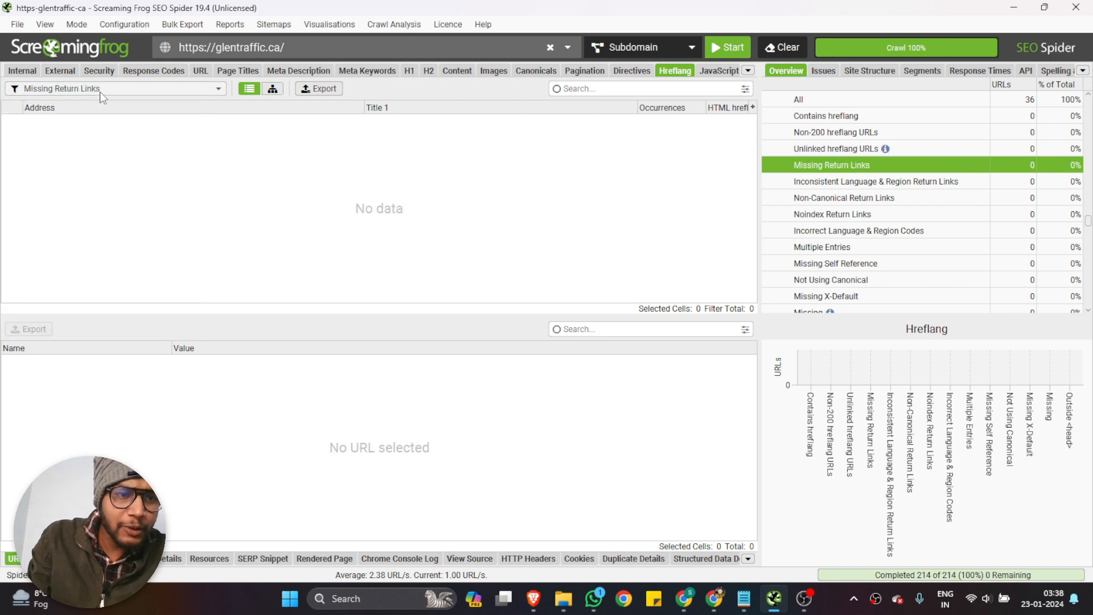
left_click(103, 89)
left_click(106, 184)
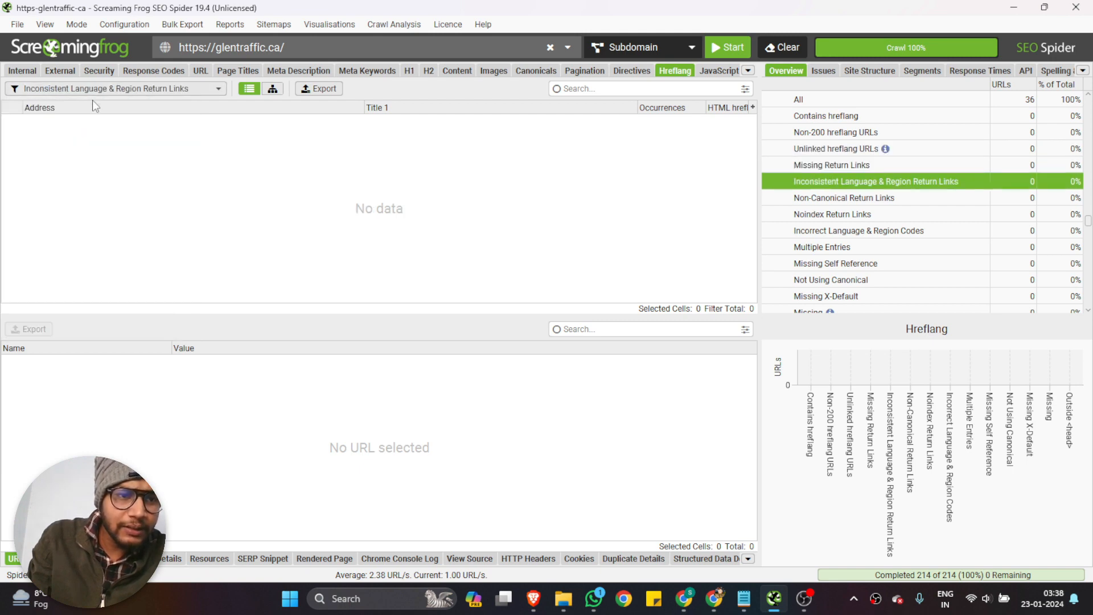
left_click(97, 88)
left_click(112, 200)
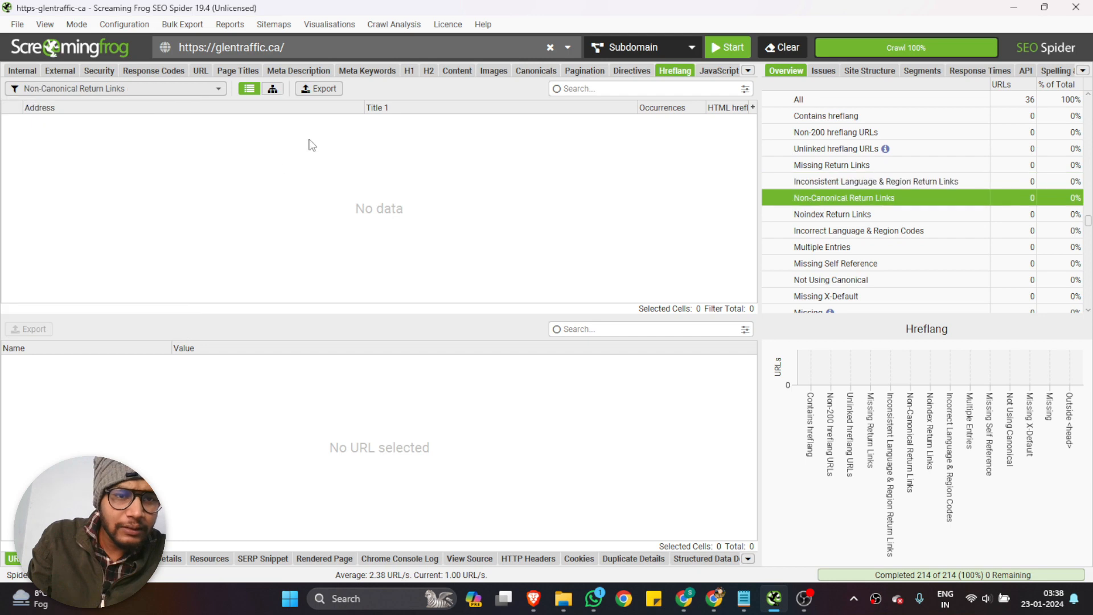
left_click(163, 88)
left_click(109, 104)
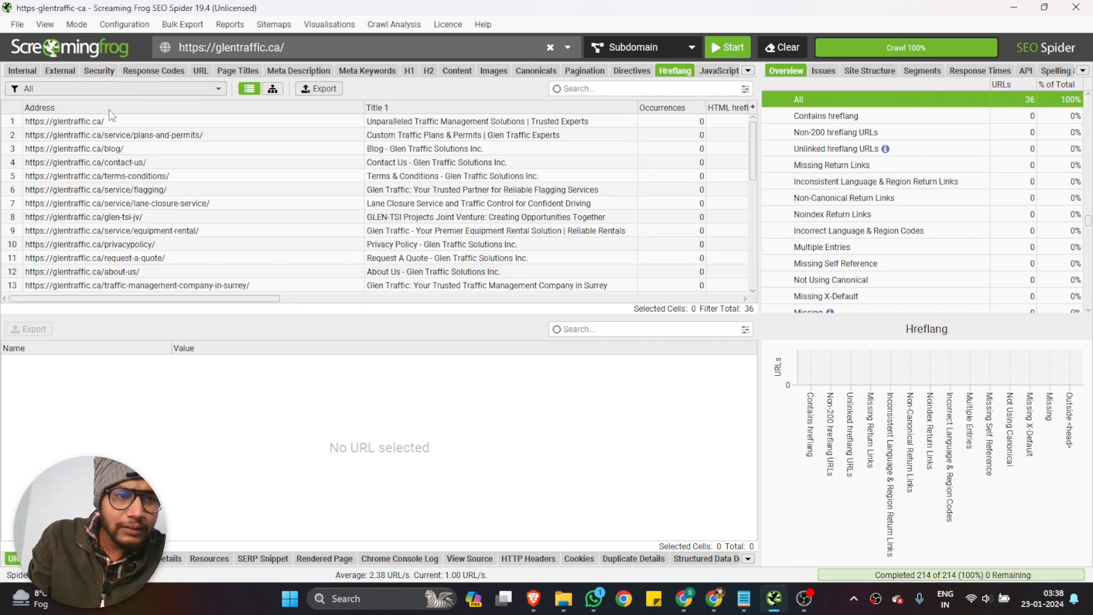
Review the JavaScript data for all crawled pages and bring up the Links data
left_click(722, 72)
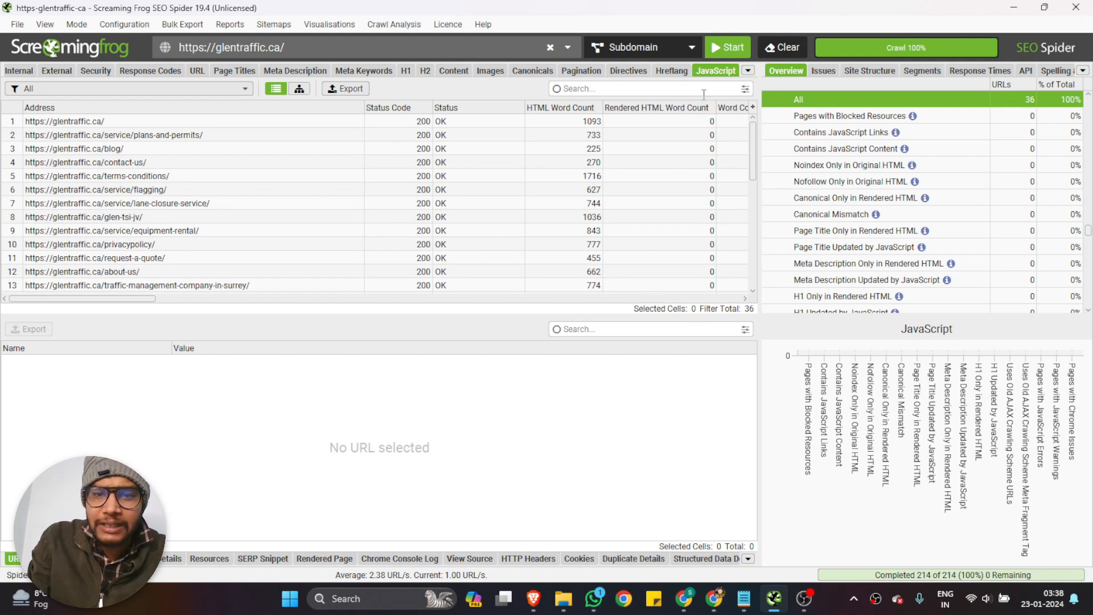
scroll(701, 170, "down", 6)
left_click(747, 70)
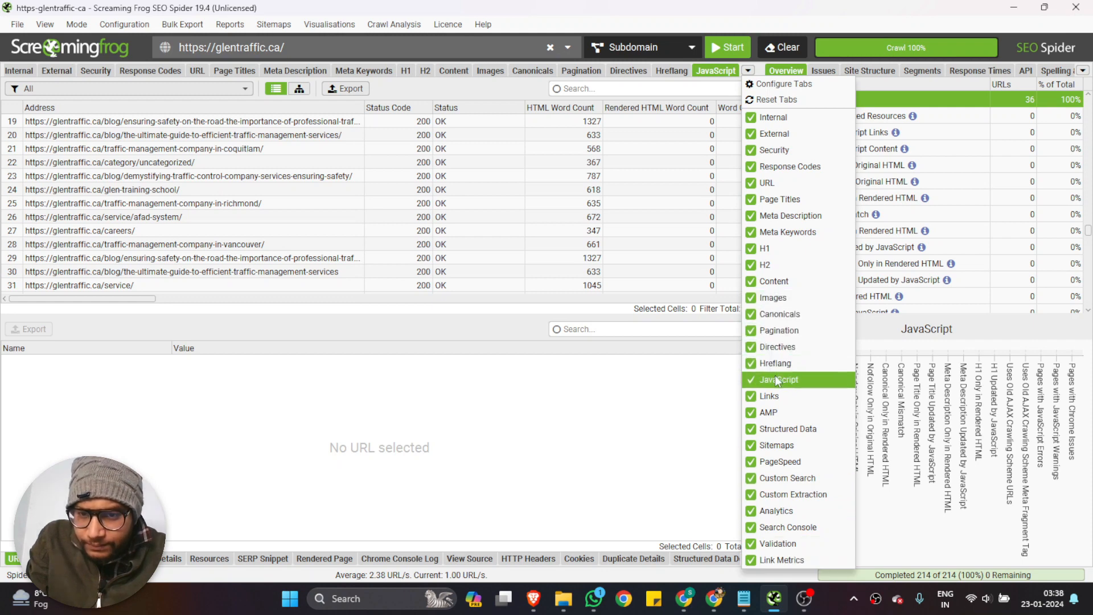
left_click(781, 394)
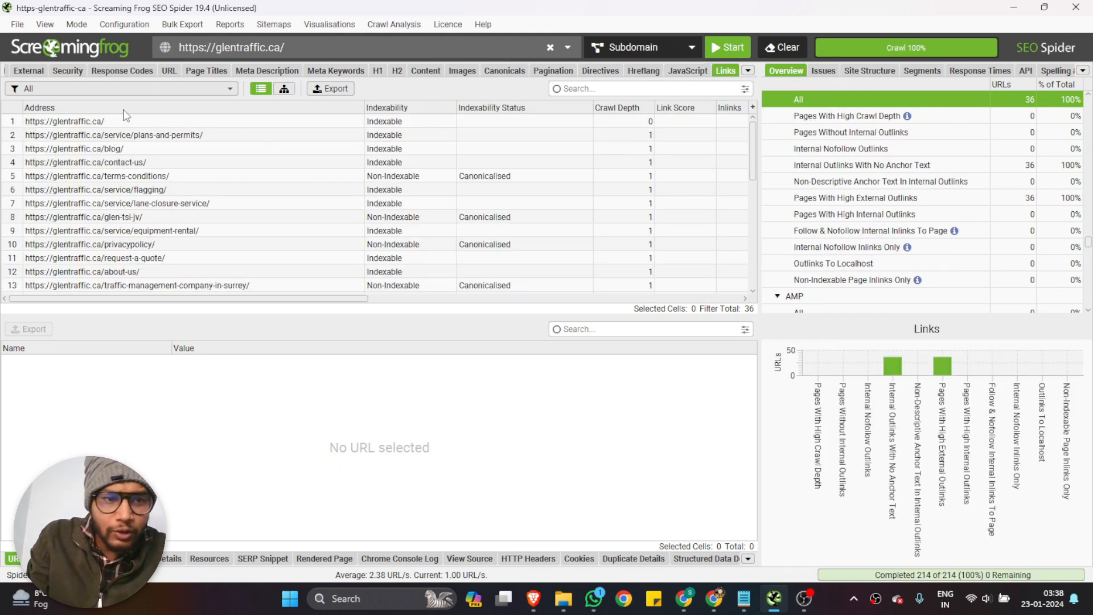
Check the links with the Pages With High Crawl Depth, Pages Without Internal Outlinks and Internal Nofollow Outlinks filters
left_click(92, 90)
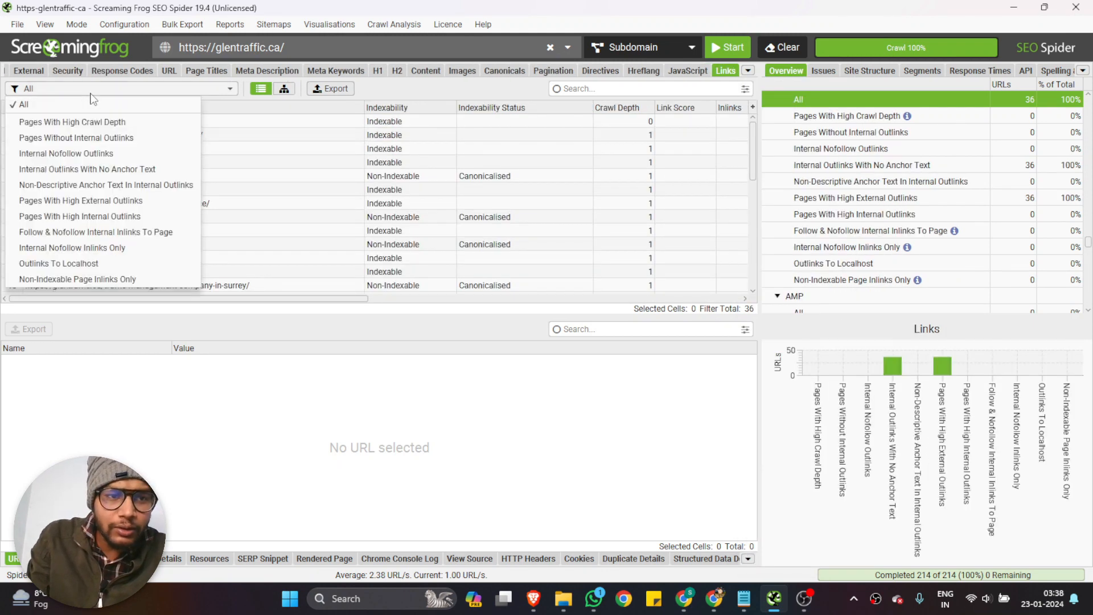
left_click(92, 130)
left_click(91, 90)
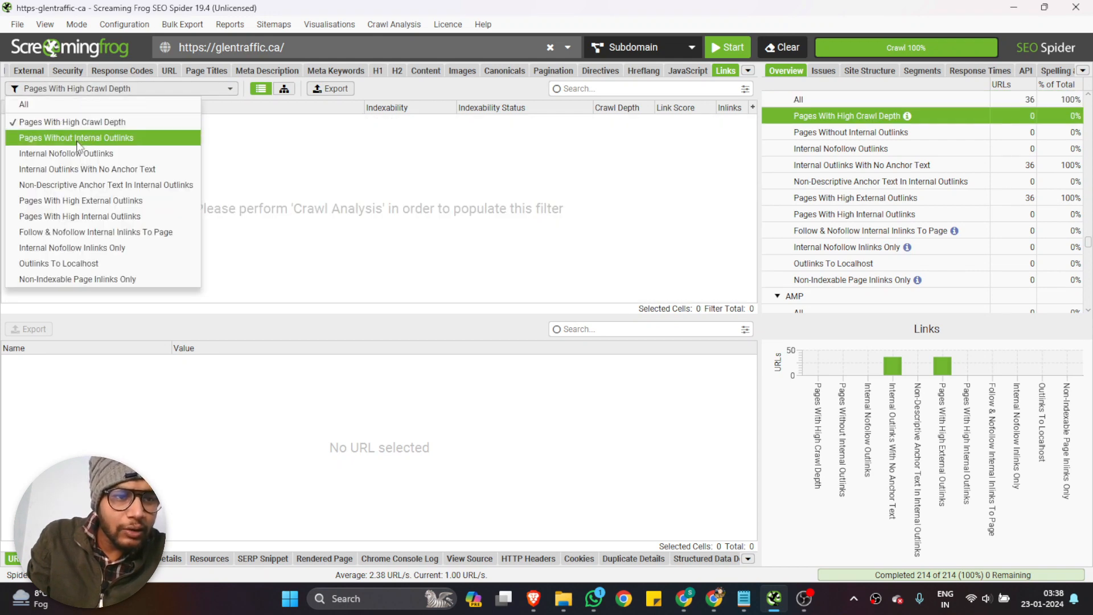
left_click(79, 138)
left_click(86, 91)
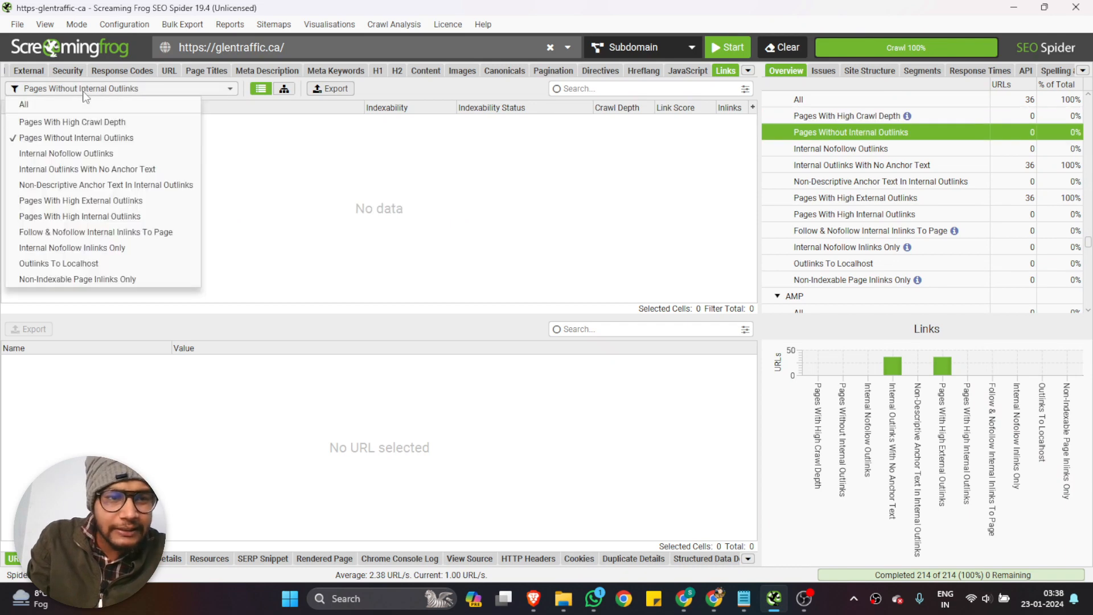
left_click(75, 154)
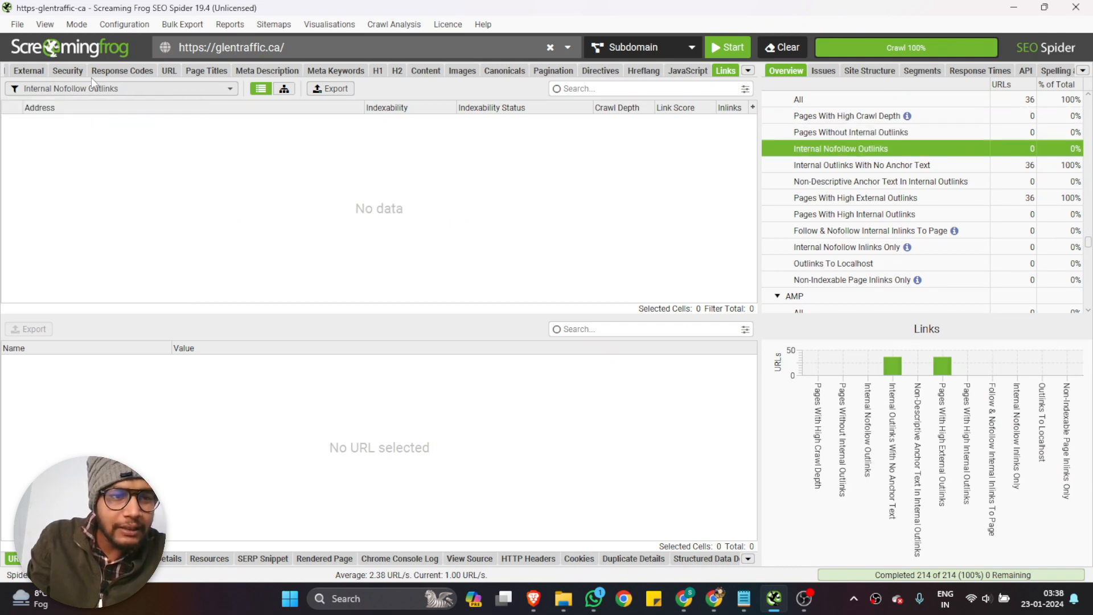
Filter the links to Internal Outlinks With No Anchor Text and examine the URL details of the service/plans-and-permits page
left_click(92, 86)
left_click(79, 165)
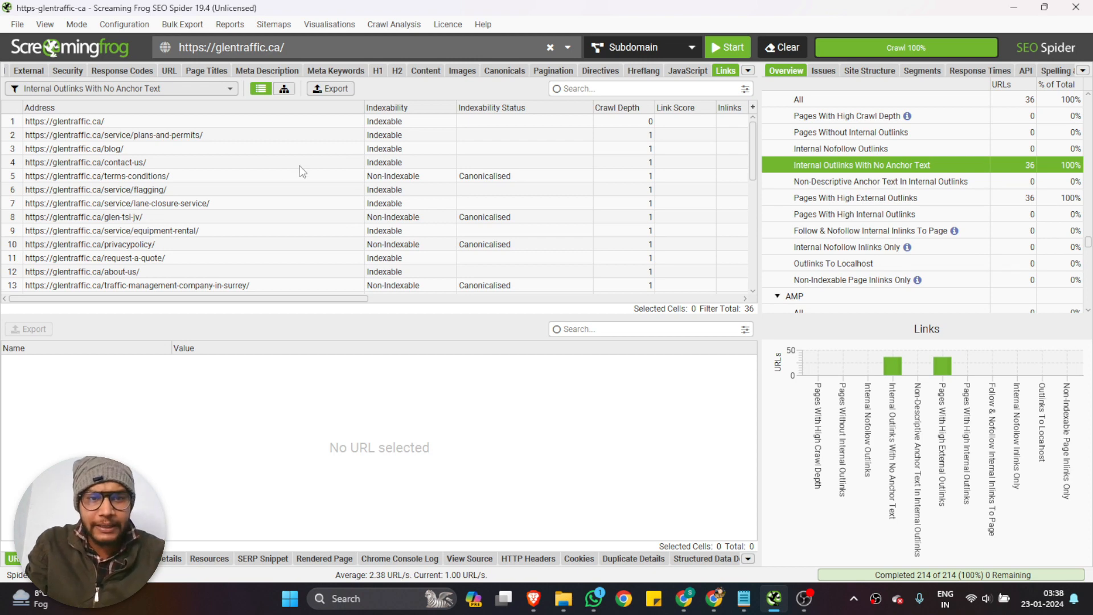
scroll(303, 172, "right", 5)
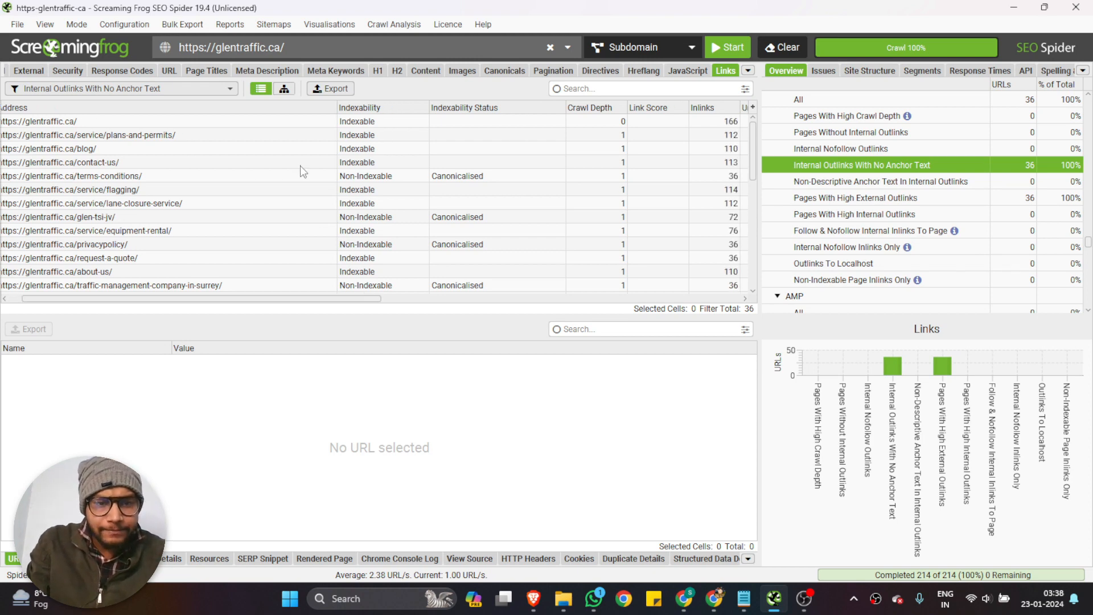
scroll(296, 177, "left", 5)
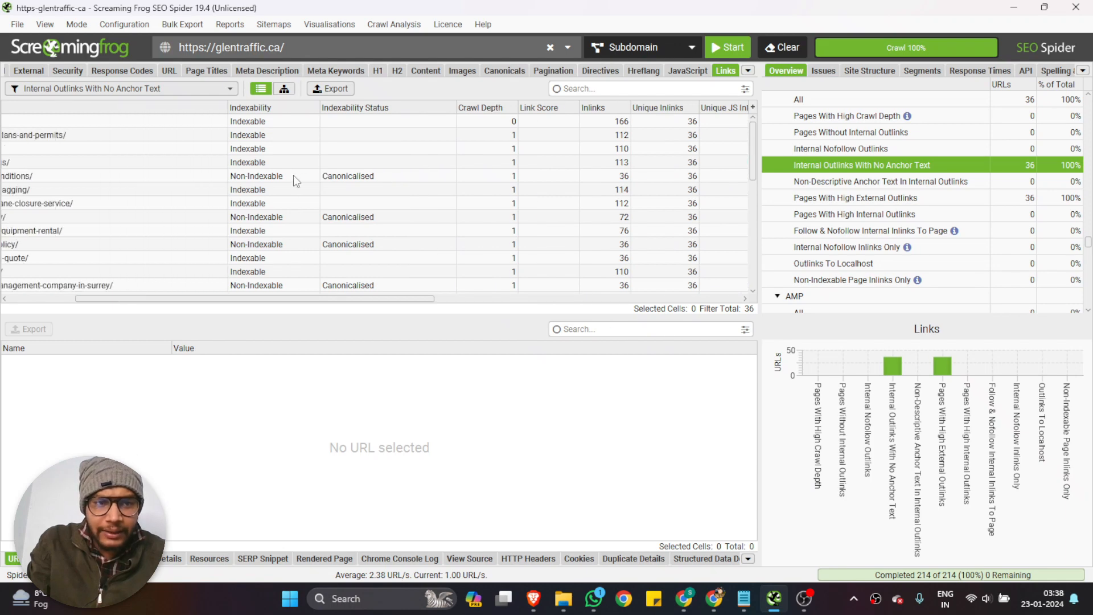
left_click(185, 139)
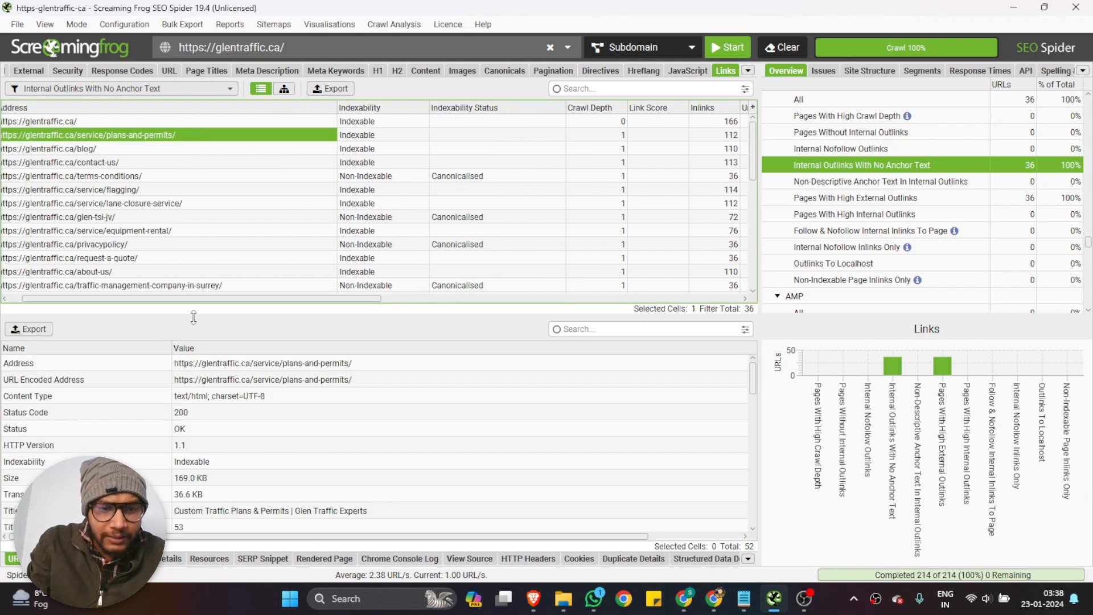
scroll(166, 466, "down", 7)
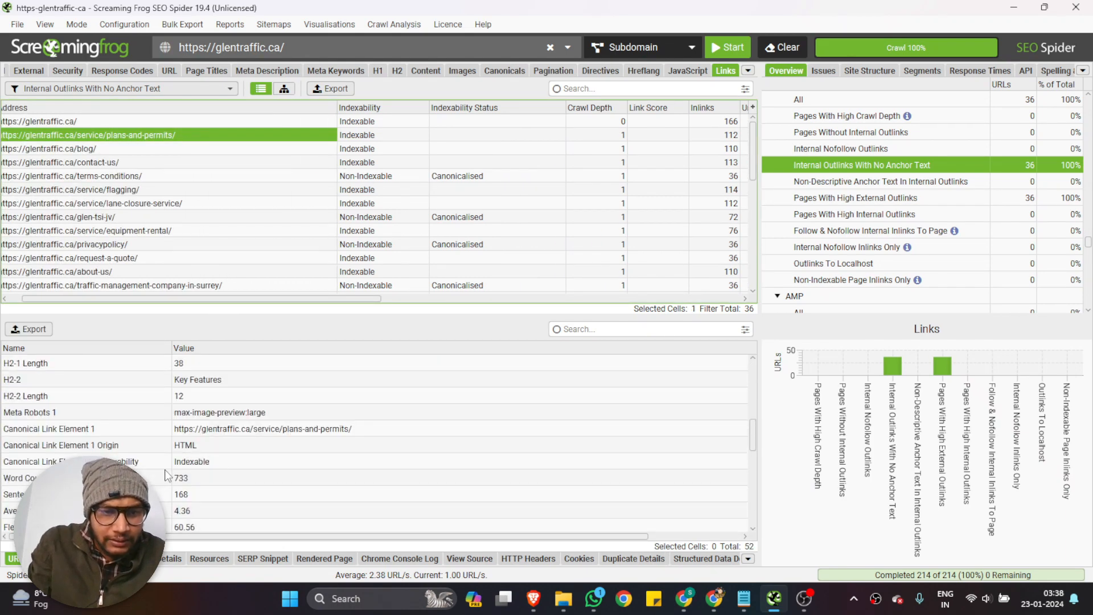
scroll(165, 474, "down", 10)
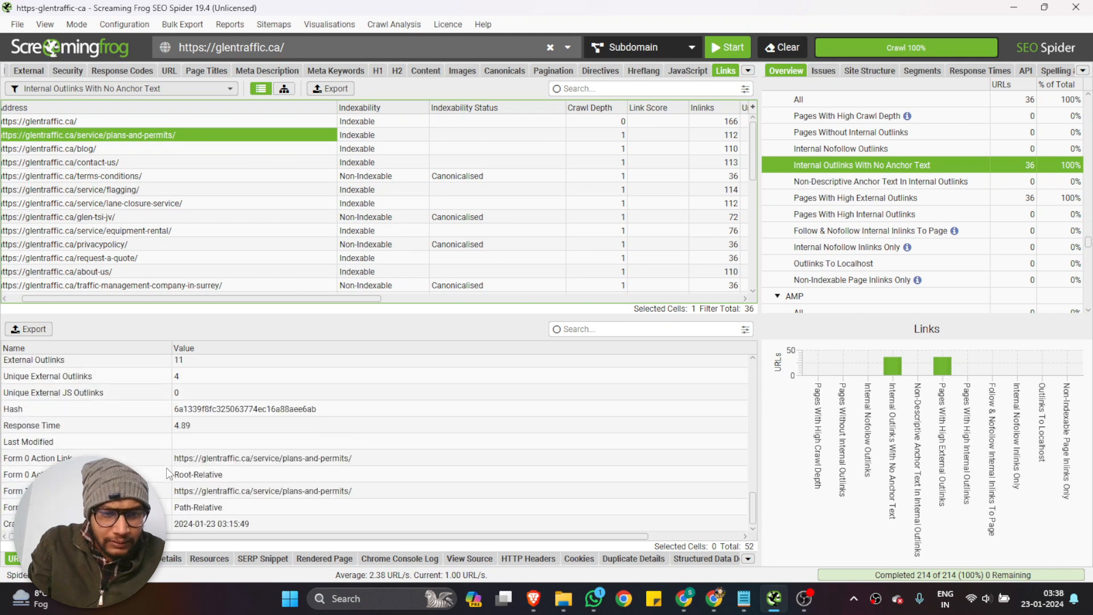
Bring up the Structured Data results and check them with the Contains Structured Data and Missing filters
scroll(171, 472, "up", 15)
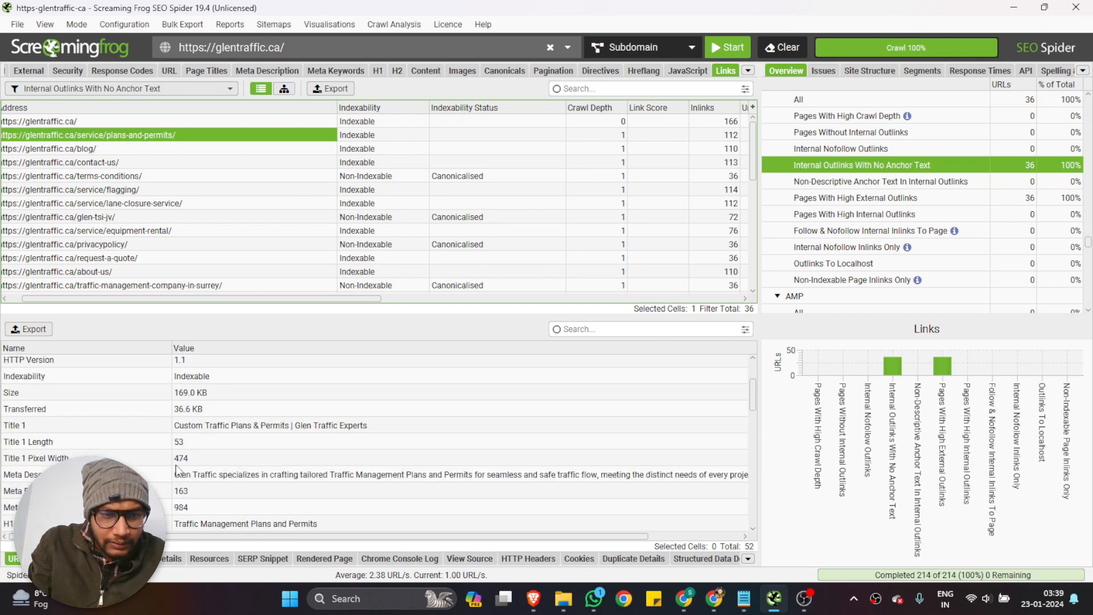
scroll(177, 469, "up", 3)
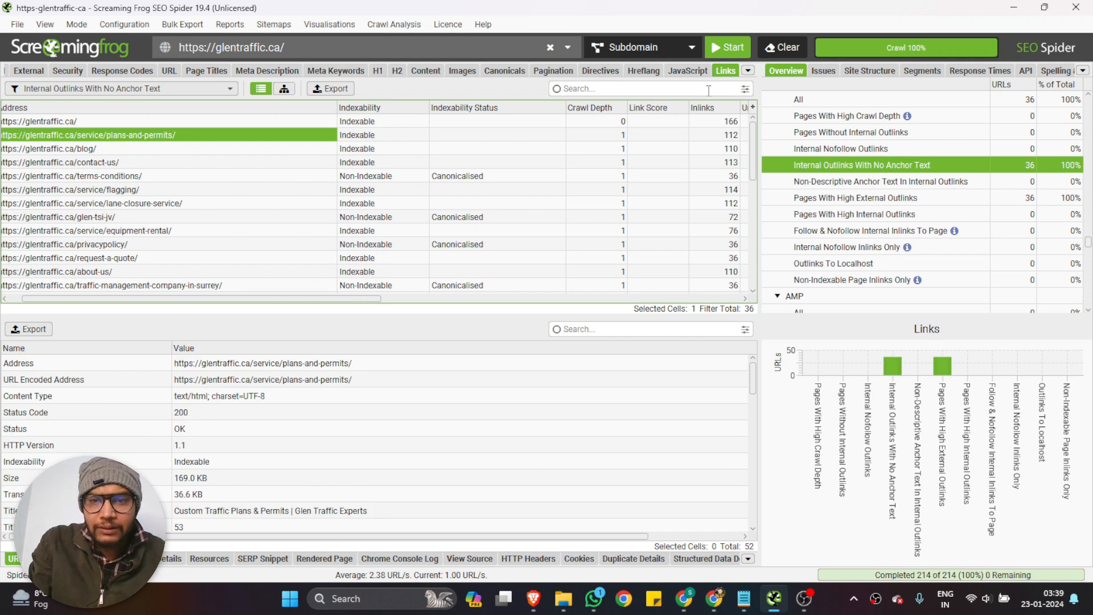
left_click(748, 71)
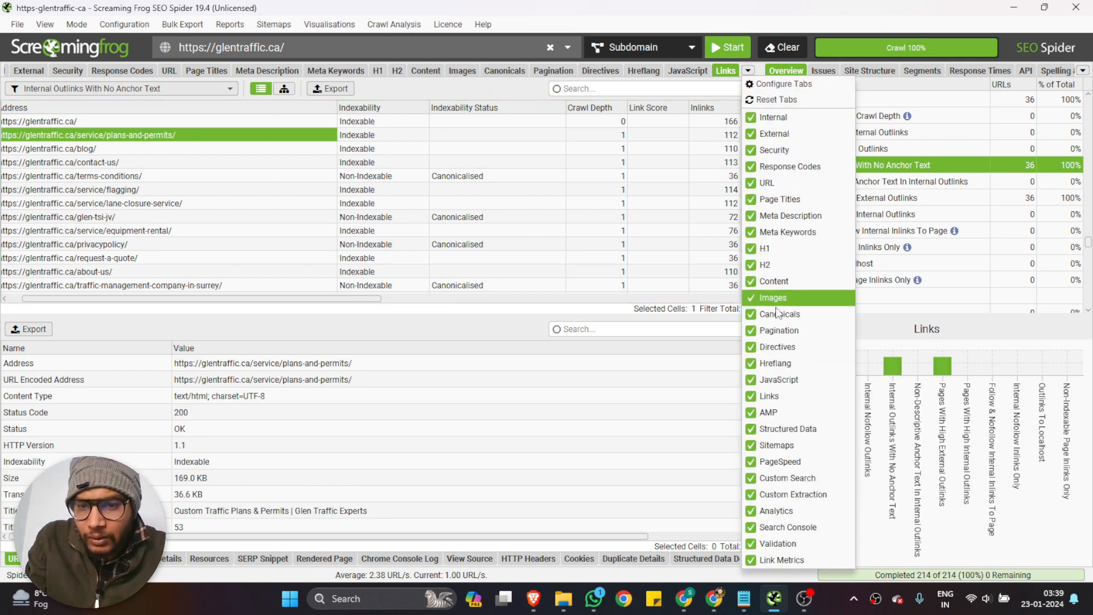
left_click(791, 428)
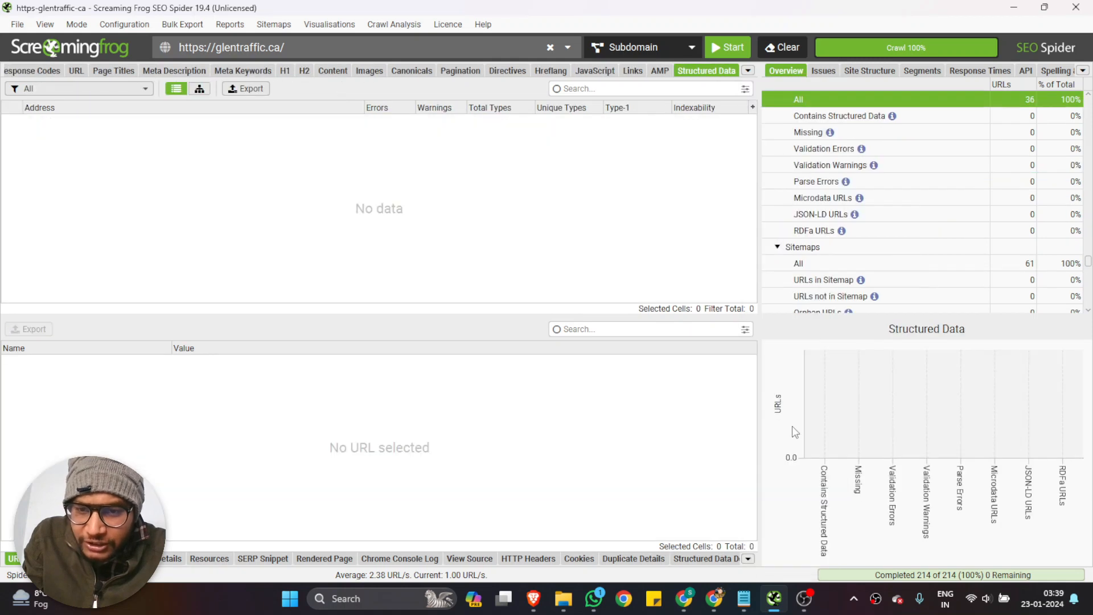
left_click(71, 84)
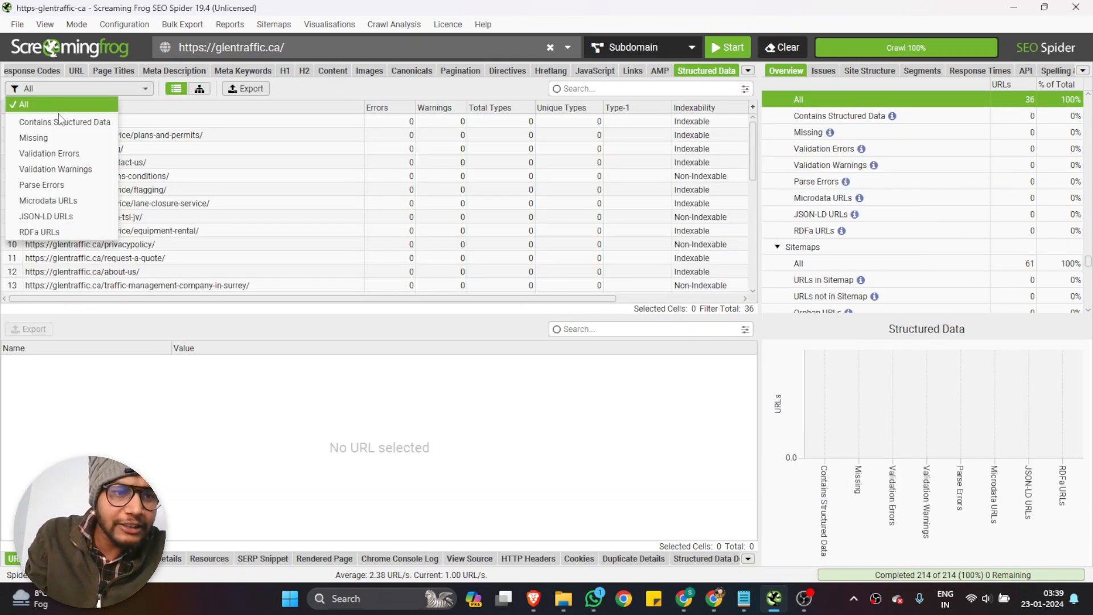
left_click(57, 120)
left_click(57, 89)
left_click(55, 137)
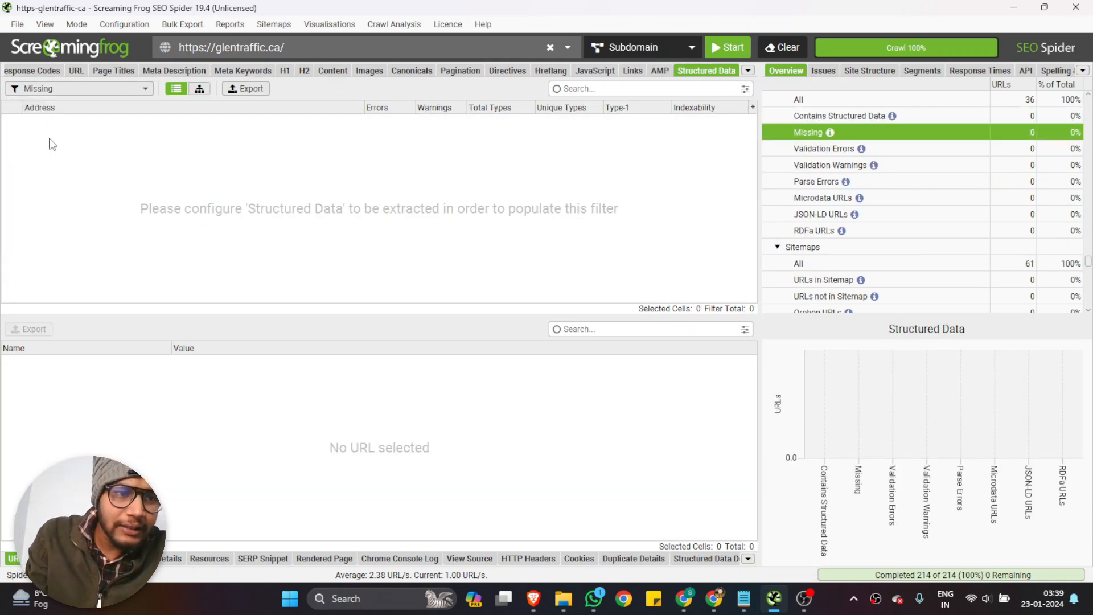
Check the structured data with the Validation Errors and Validation Warnings filters
left_click(57, 89)
left_click(50, 155)
left_click(58, 89)
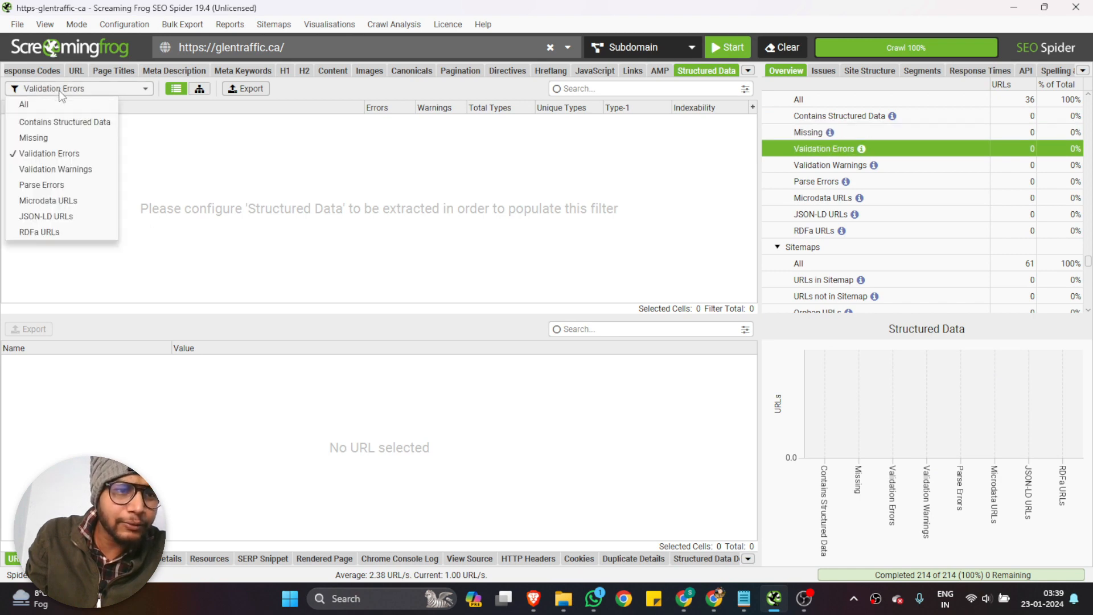
left_click(54, 166)
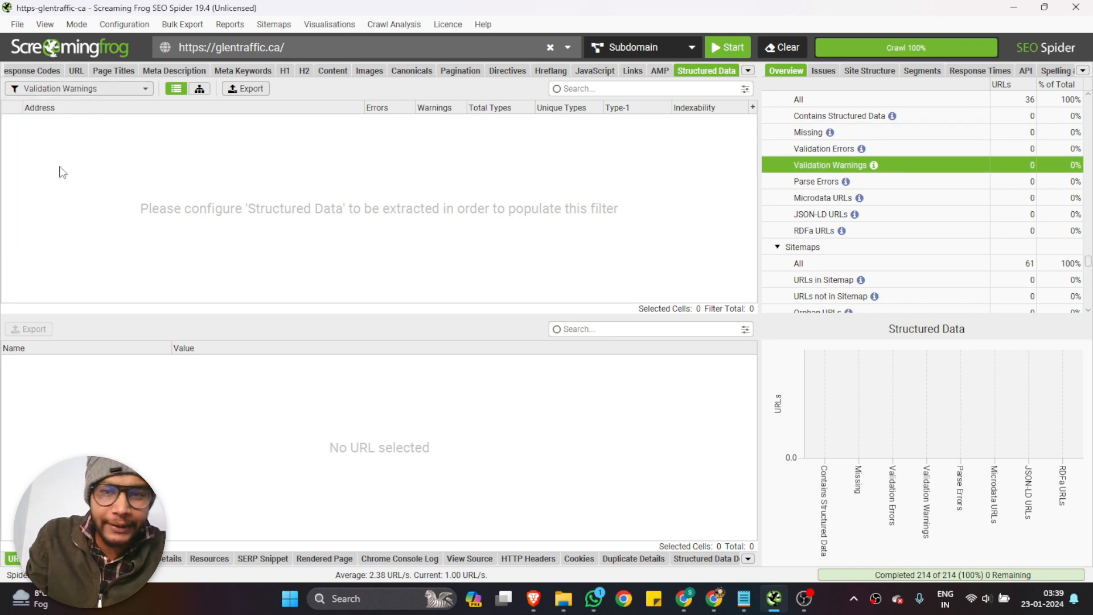
Bring up the Sitemaps data and check the URLs in Sitemap and URLs not in Sitemap filters
left_click(748, 72)
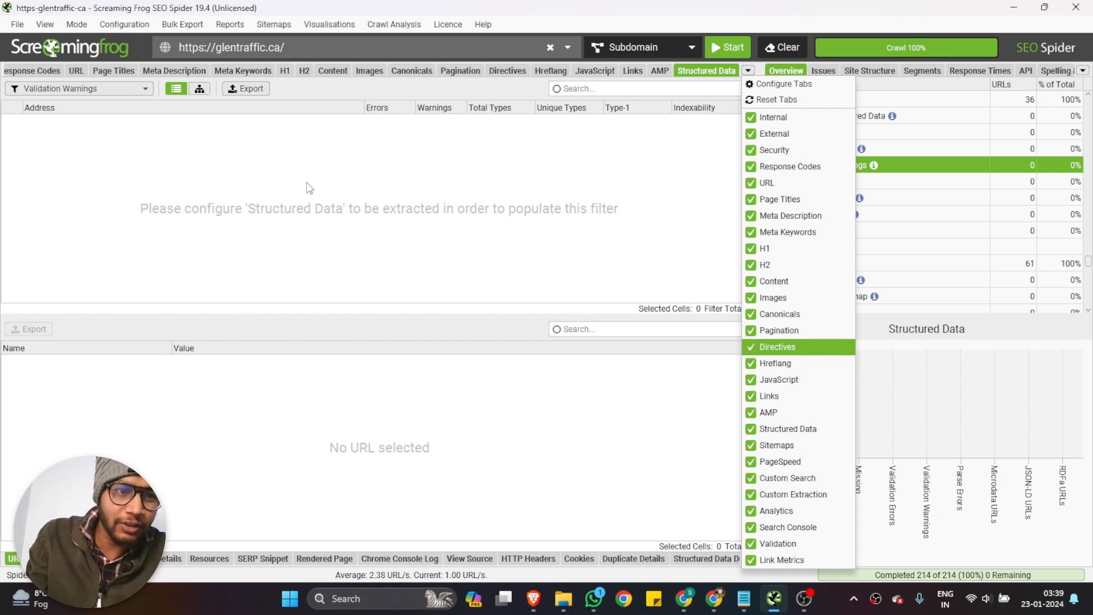
left_click(793, 443)
left_click(83, 90)
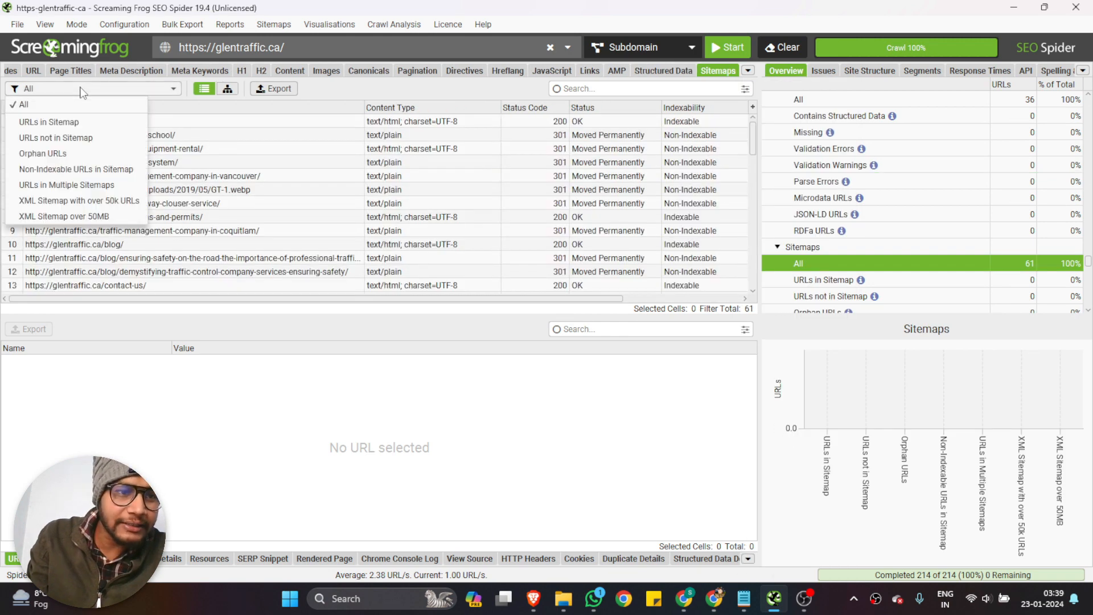
left_click(71, 121)
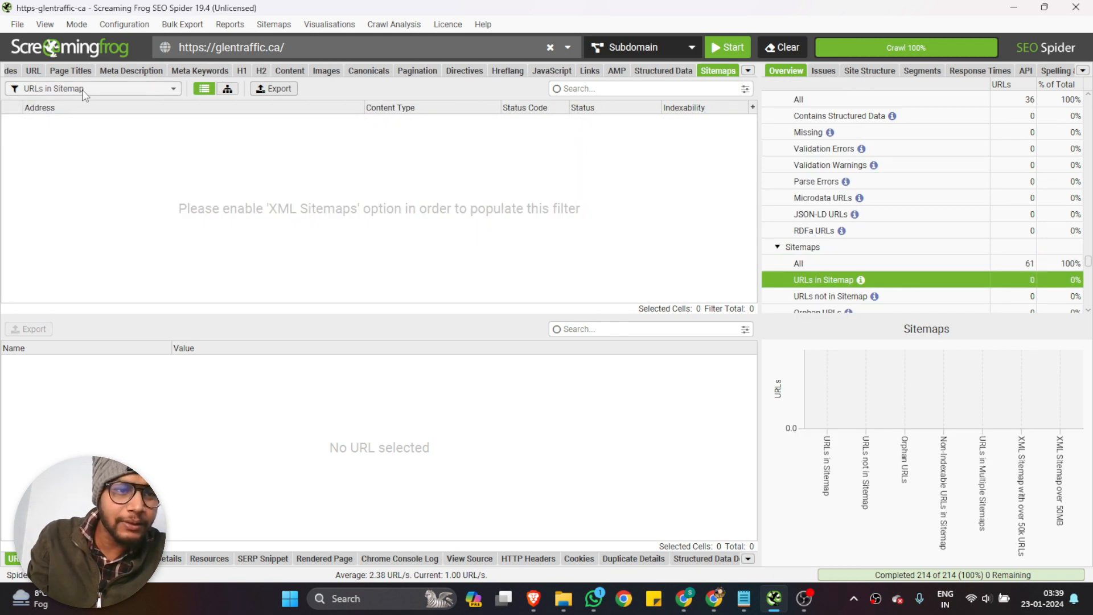
left_click(82, 90)
left_click(70, 137)
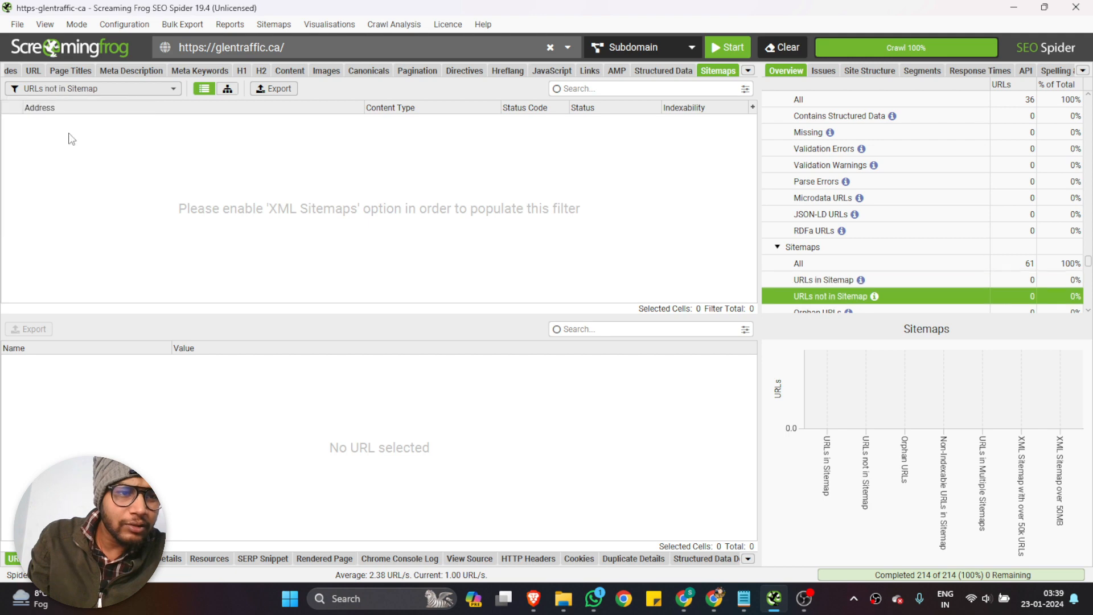
Try the tree view of the sitemap results, return to the list view, and review the URLs with the filter reset to All
left_click(83, 90)
left_click(202, 91)
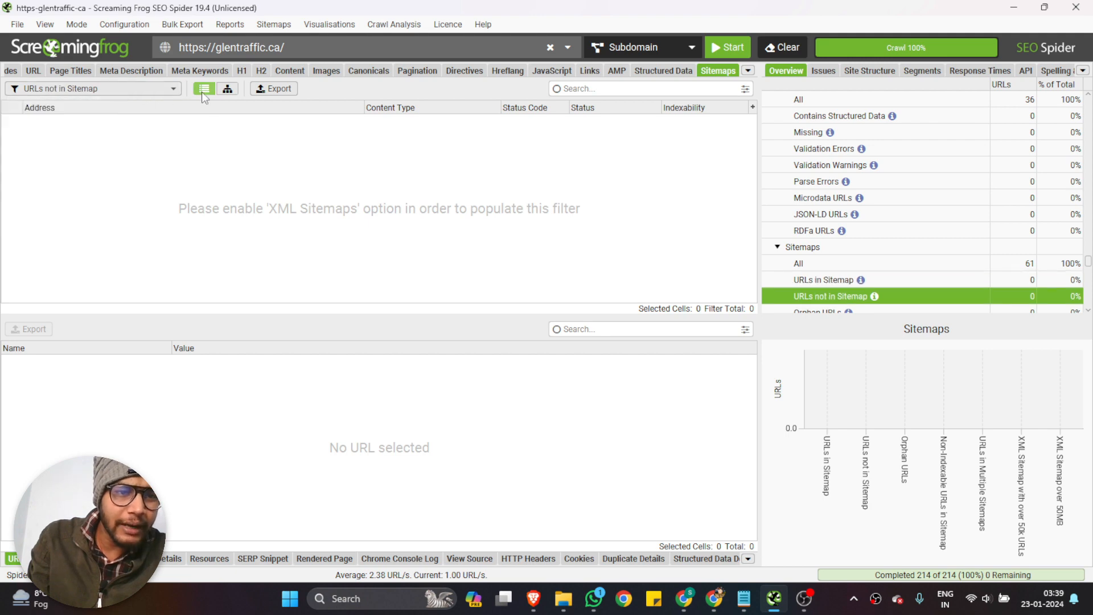
left_click(228, 88)
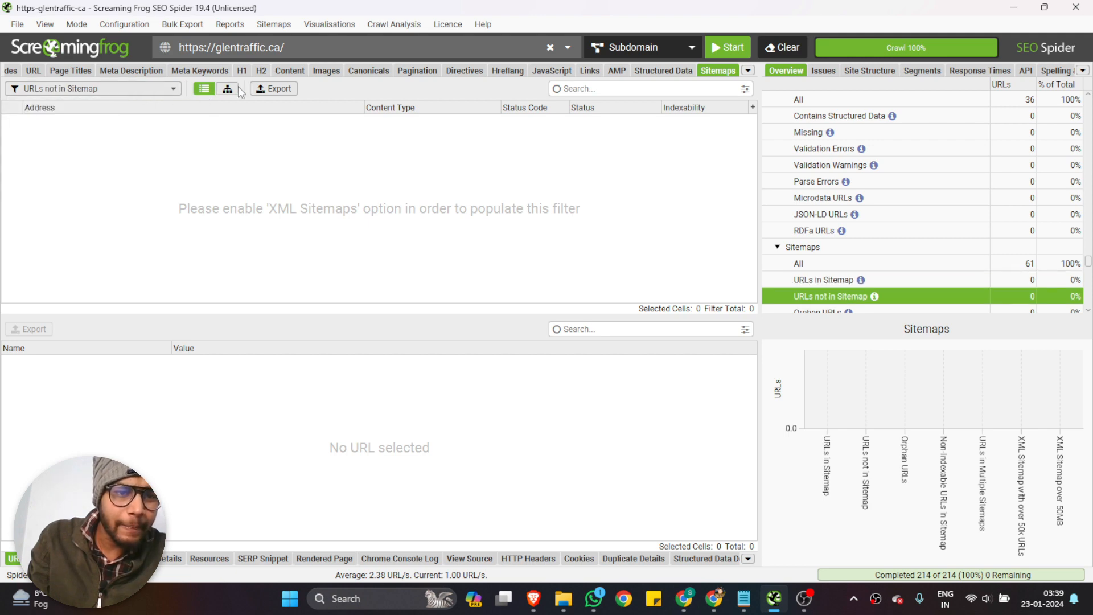
left_click(204, 88)
left_click(145, 90)
left_click(104, 101)
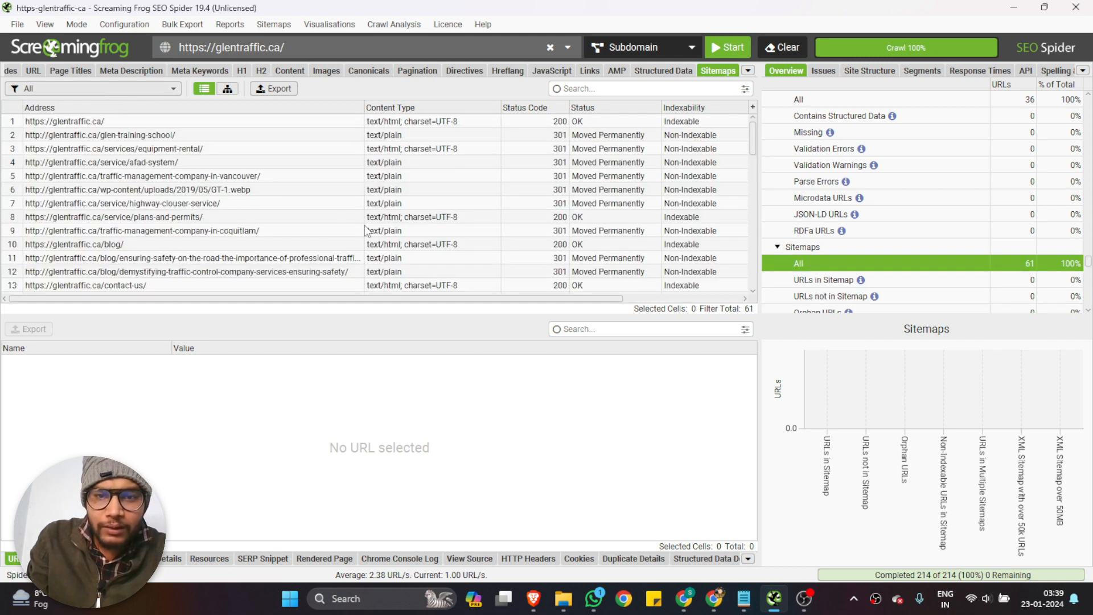
scroll(368, 231, "down", 6)
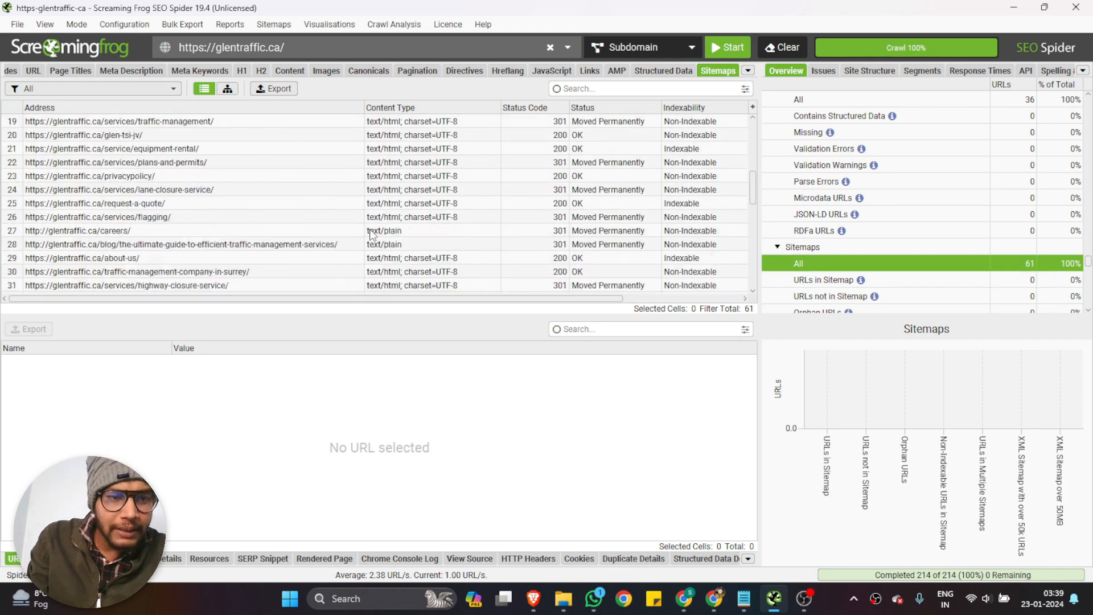
scroll(370, 234, "down", 3)
scroll(372, 232, "down", 4)
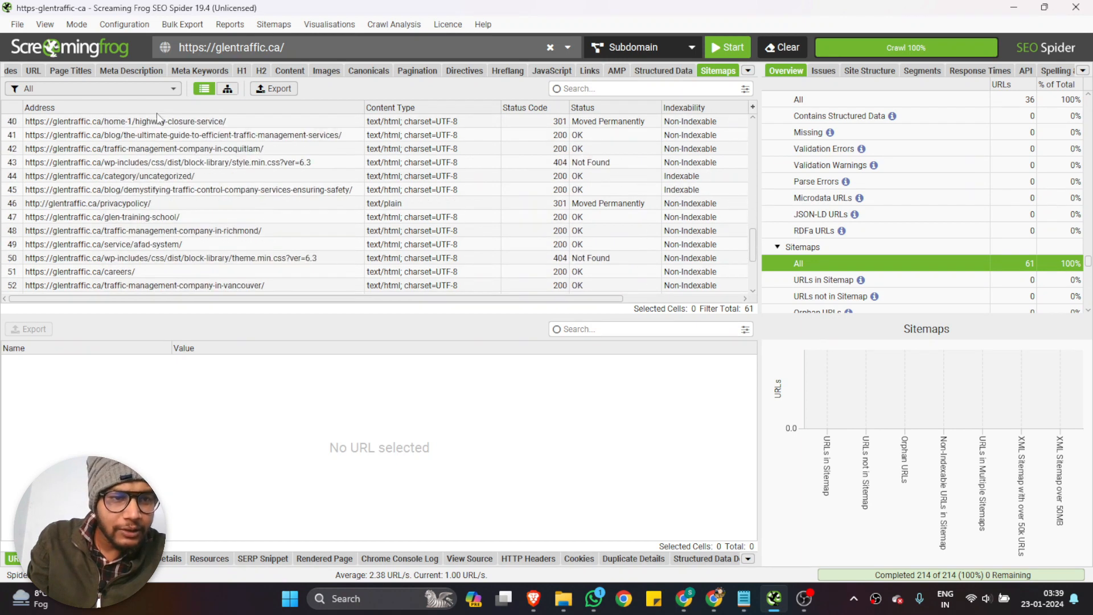
Check the sitemaps with the URLs in Multiple Sitemaps, XML Sitemap with over 50k URLs and XML Sitemap over 50MB filters
left_click(122, 89)
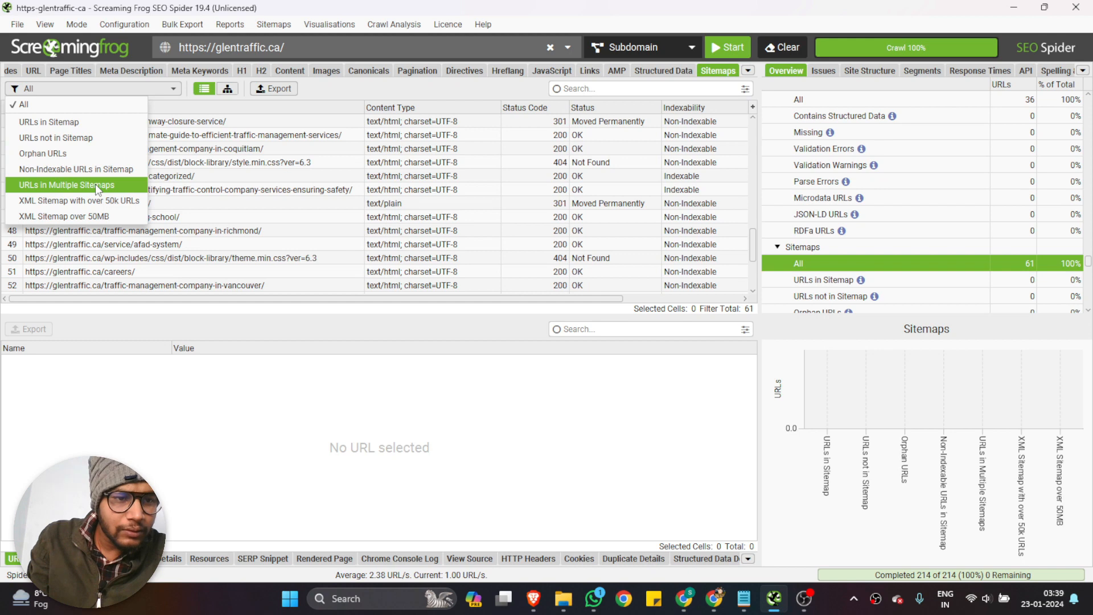
left_click(94, 183)
left_click(95, 87)
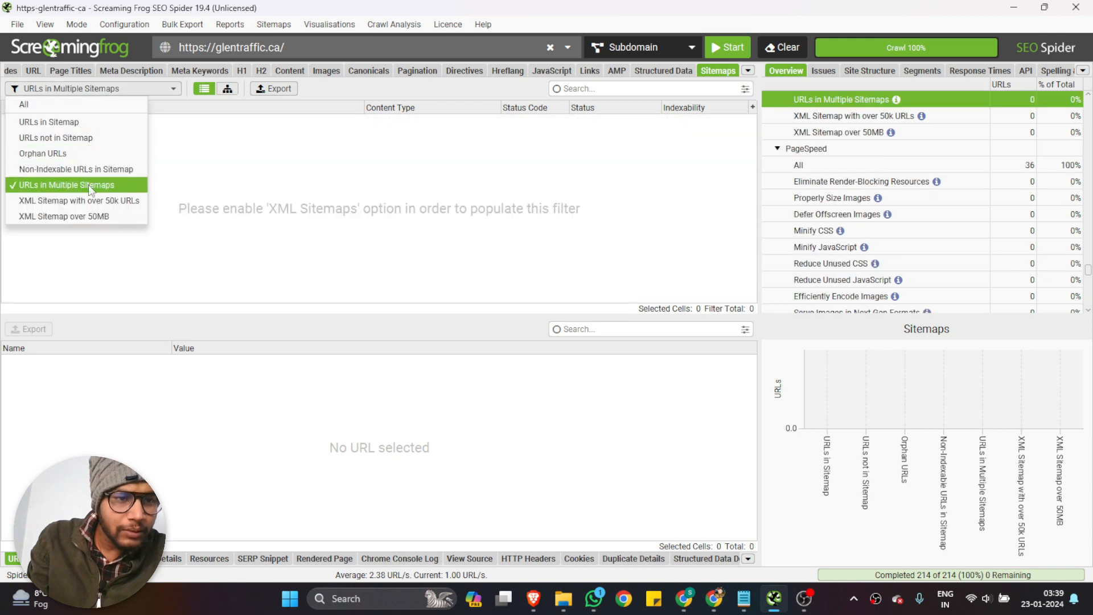
left_click(89, 200)
left_click(100, 88)
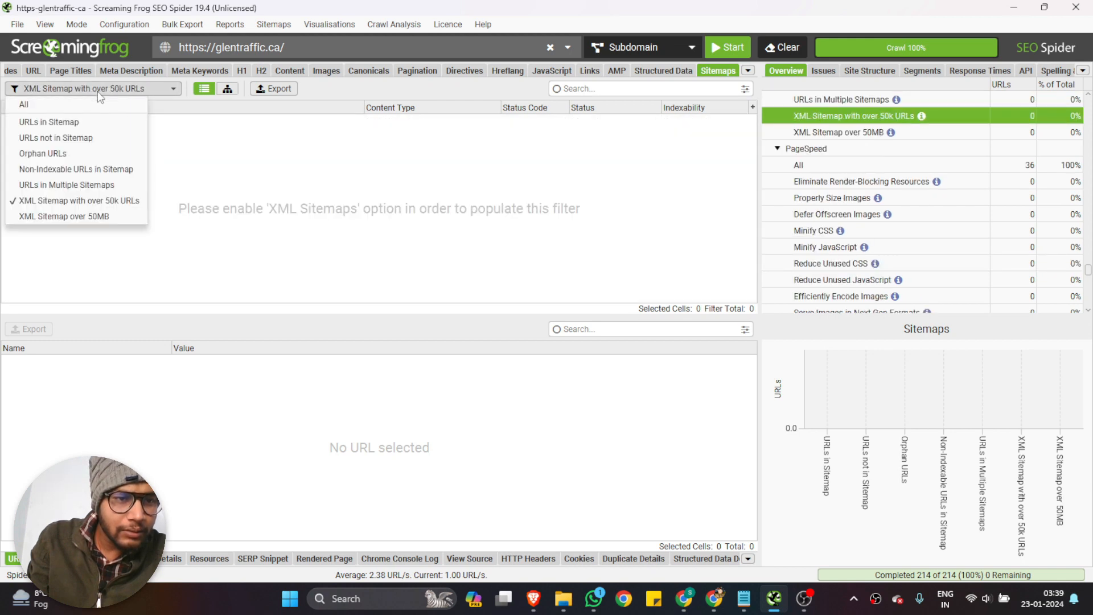
left_click(82, 216)
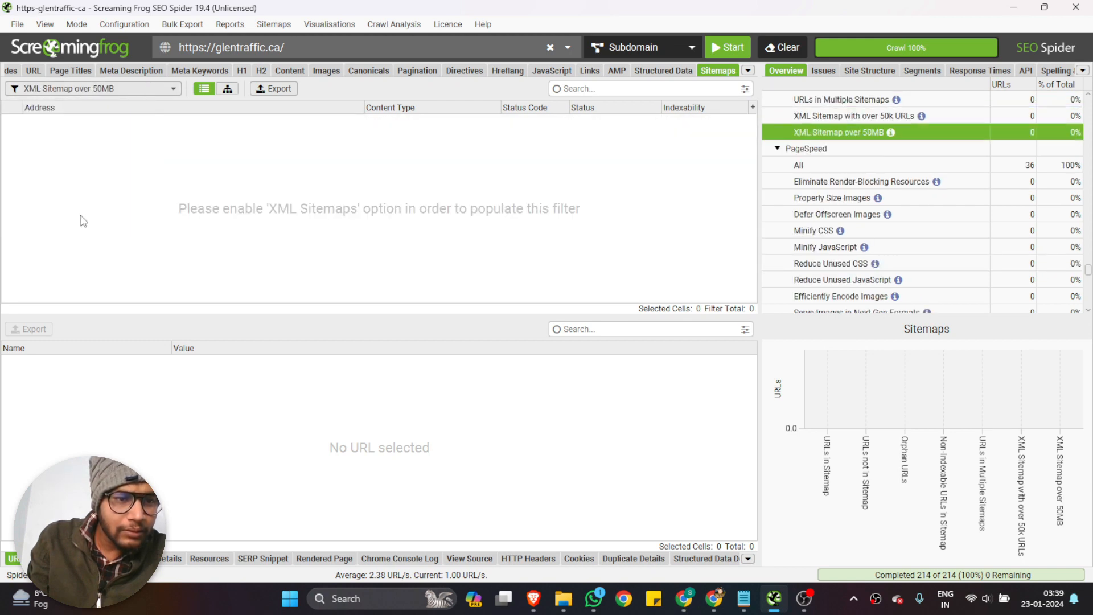
Bring up the PageSpeed data and check the Eliminate Render-Blocking Resources, Properly Size Images and Defer Offscreen Images filters
left_click(749, 70)
left_click(748, 71)
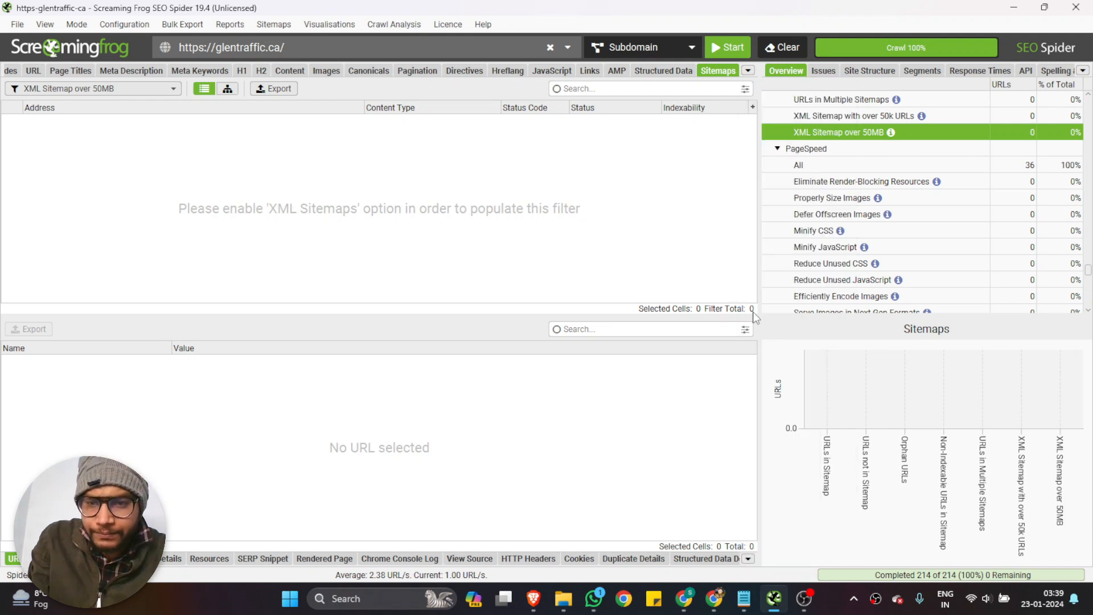
left_click(749, 70)
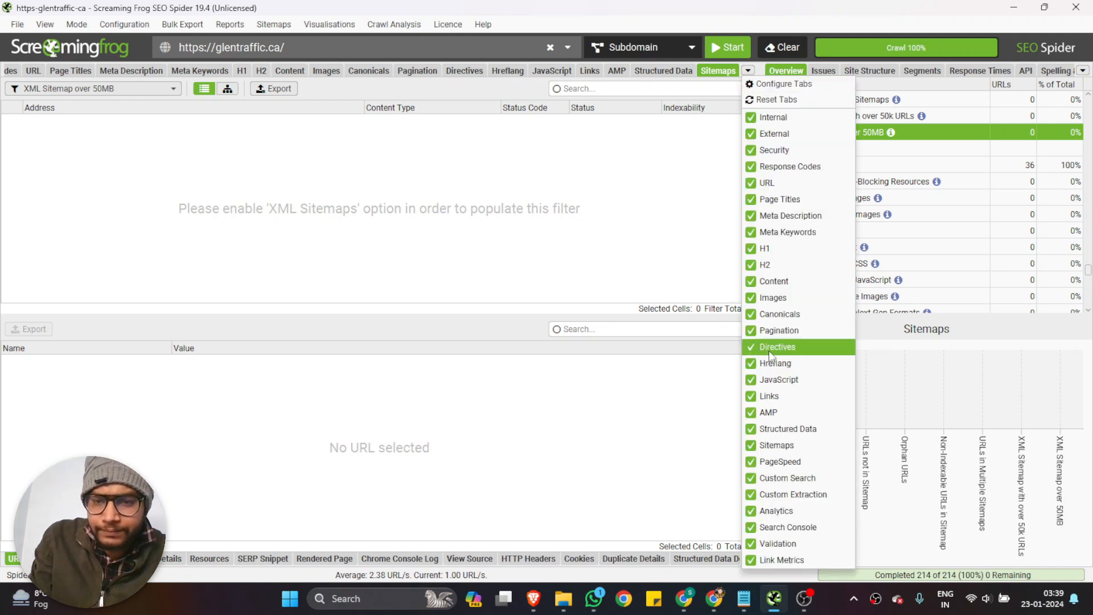
left_click(798, 463)
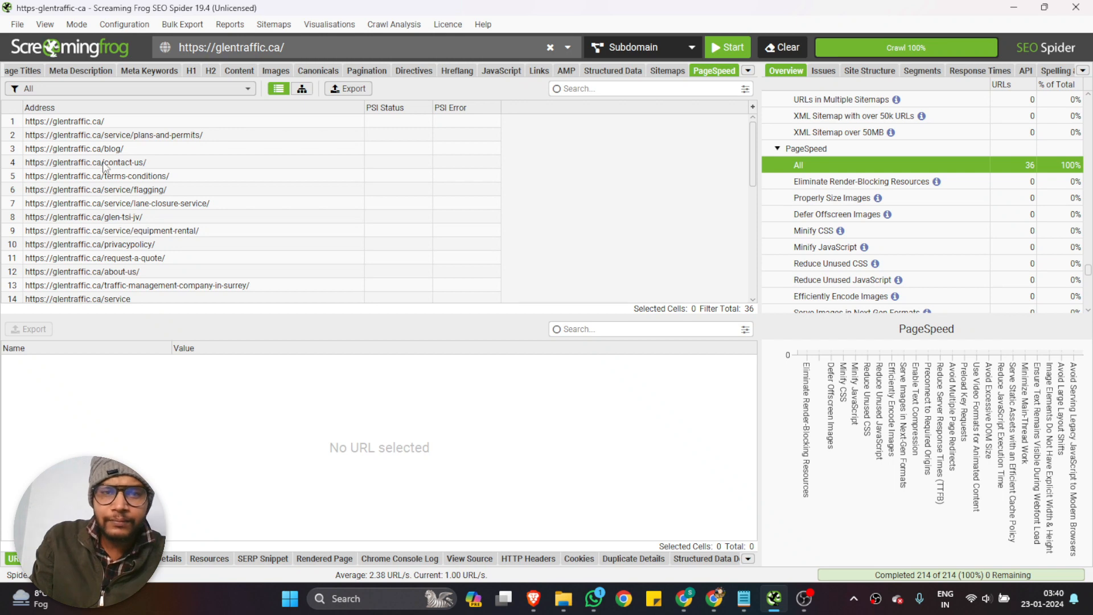
left_click(73, 89)
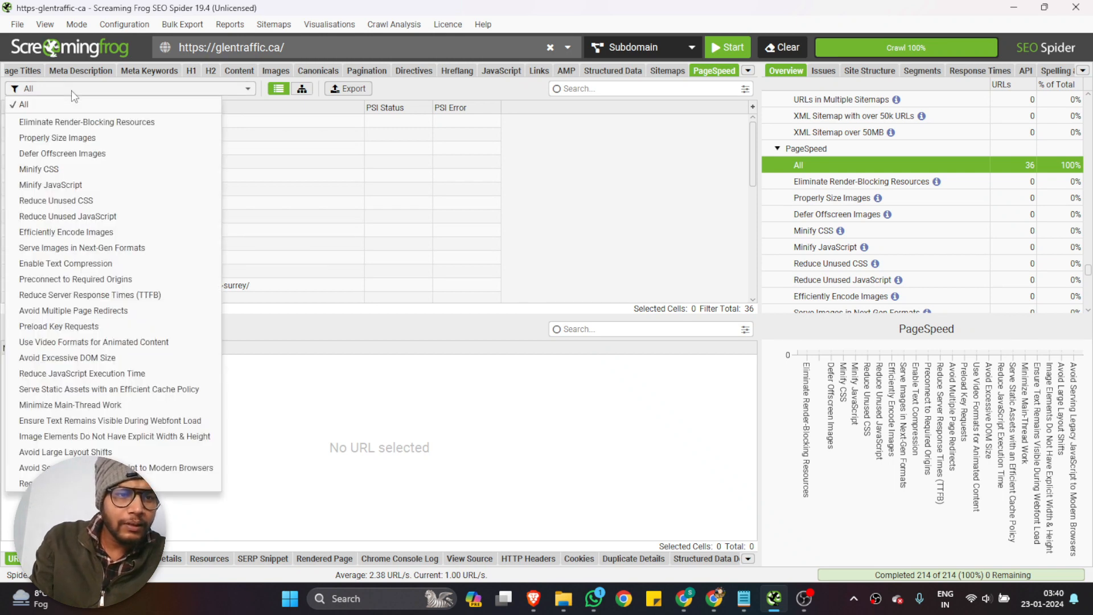
left_click(74, 120)
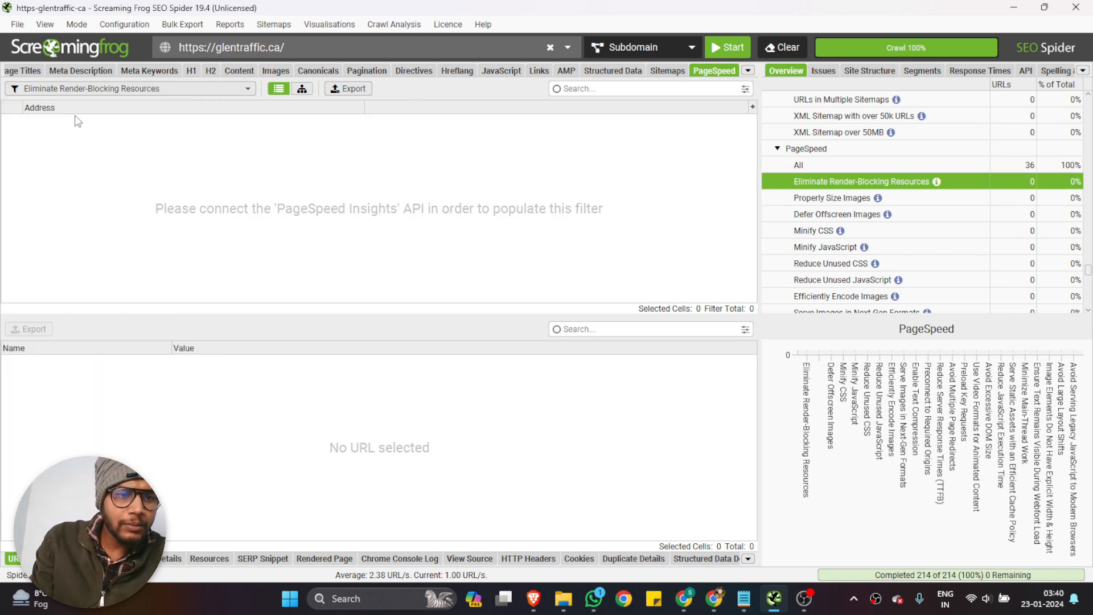
left_click(77, 89)
left_click(69, 137)
left_click(67, 90)
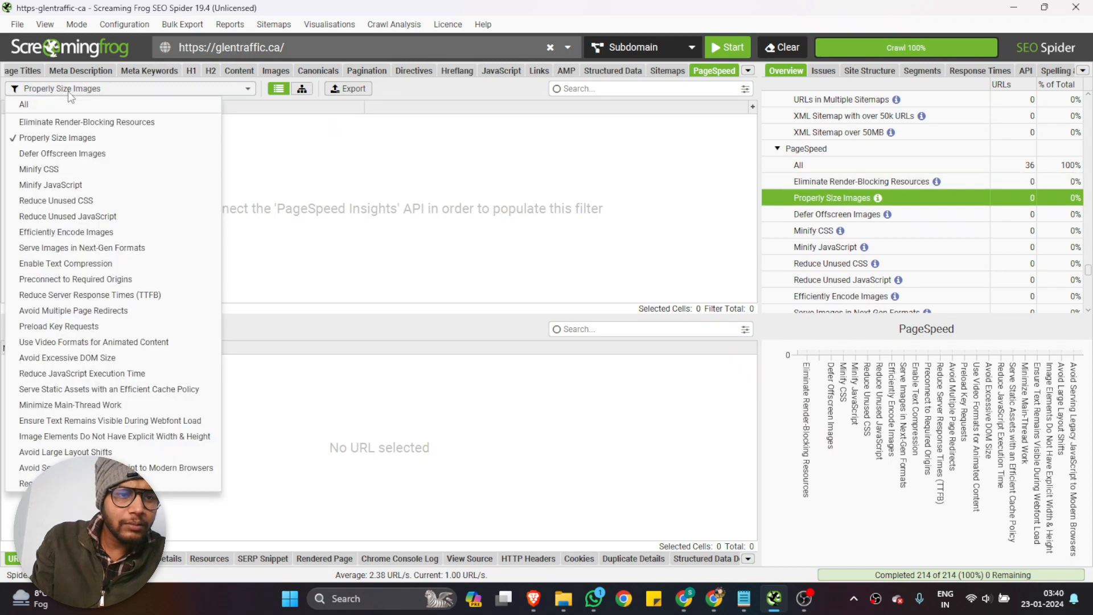
left_click(58, 160)
Check PageSpeed with the Minify CSS, Minify JavaScript, Reduce Unused JavaScript and Enable Text Compression filters
left_click(74, 91)
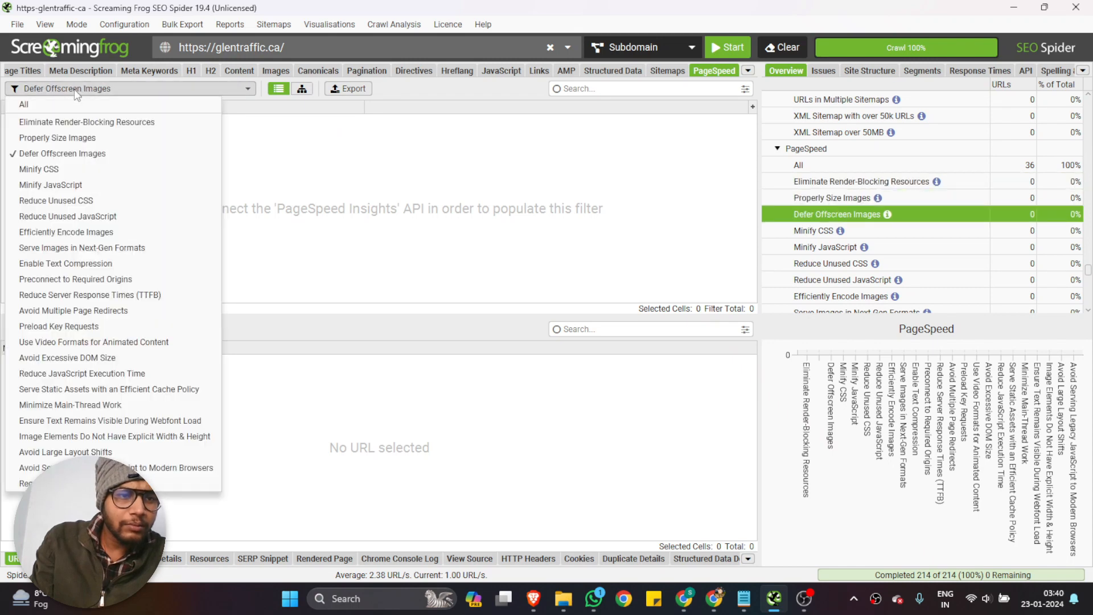
left_click(62, 169)
left_click(68, 90)
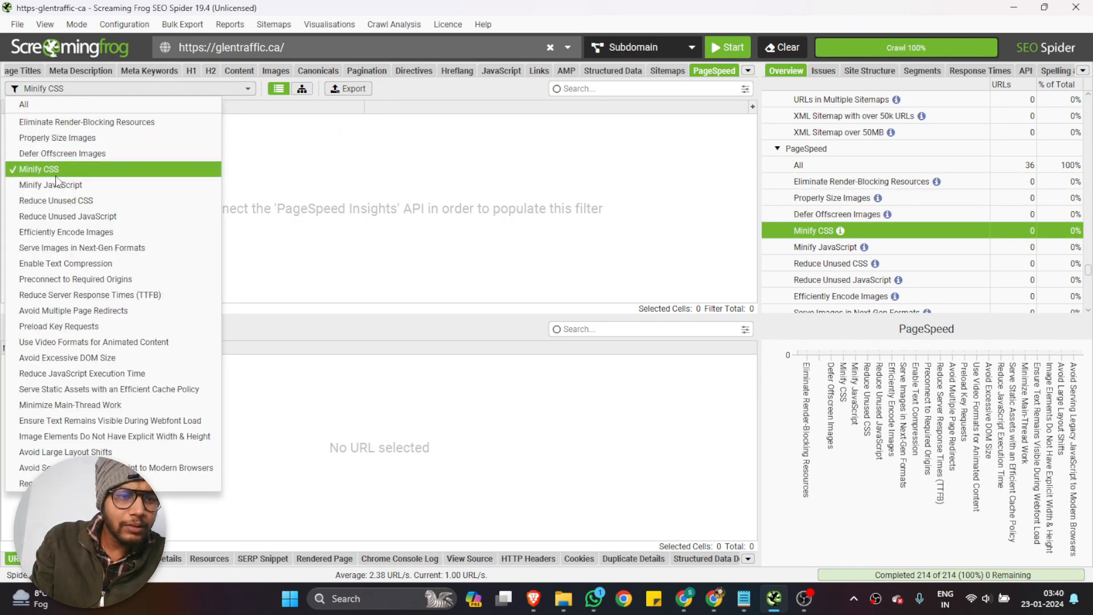
left_click(53, 189)
left_click(57, 91)
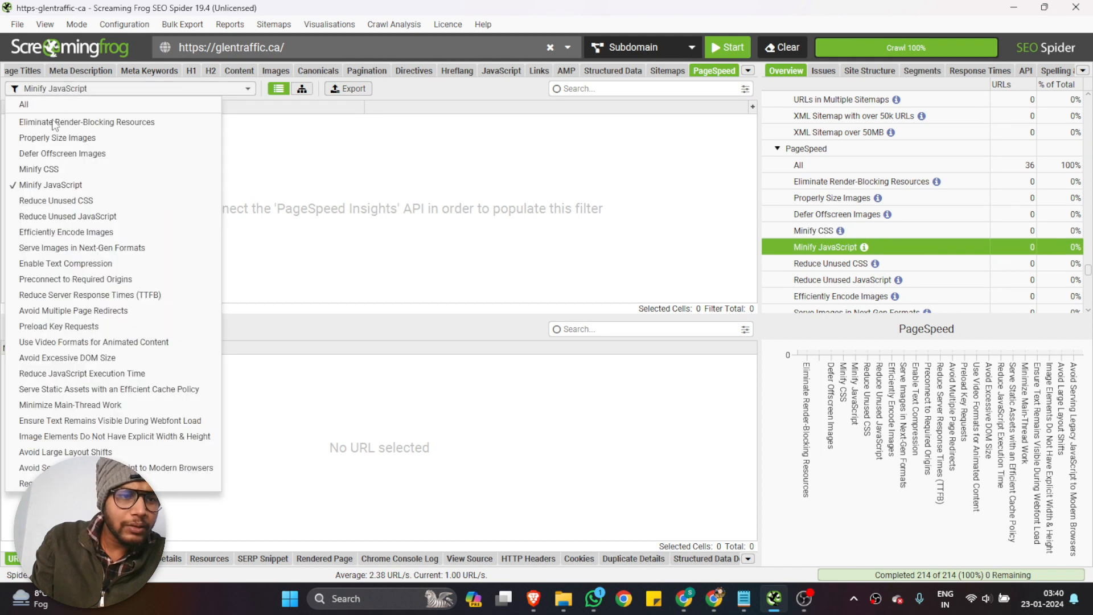
left_click(53, 212)
left_click(50, 88)
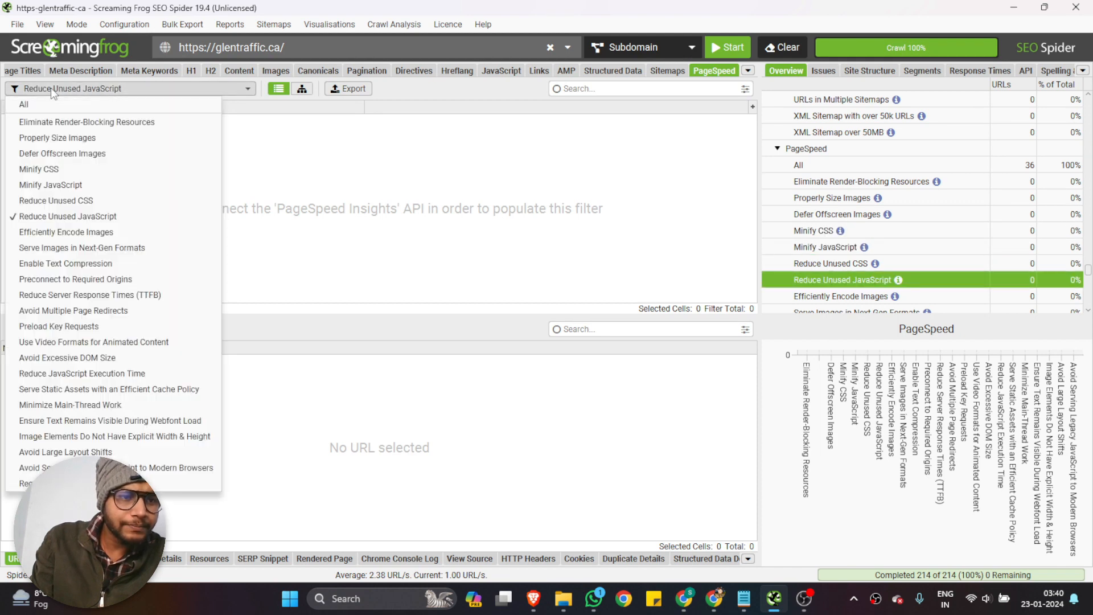
left_click(60, 261)
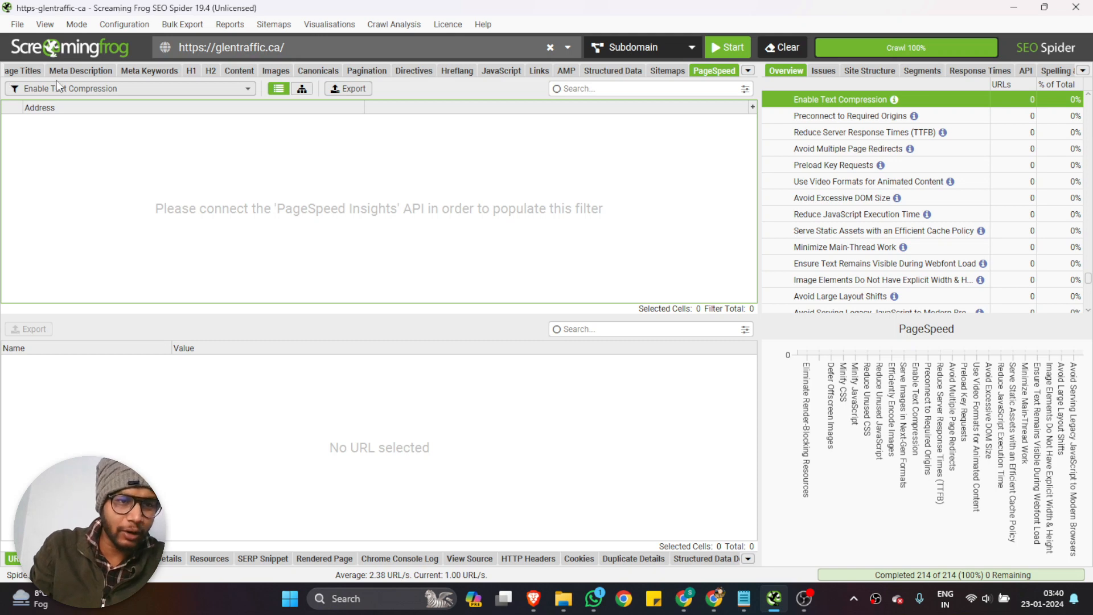
Revisit the Page Titles data and the Images data of the crawl
scroll(55, 76, "up", 5)
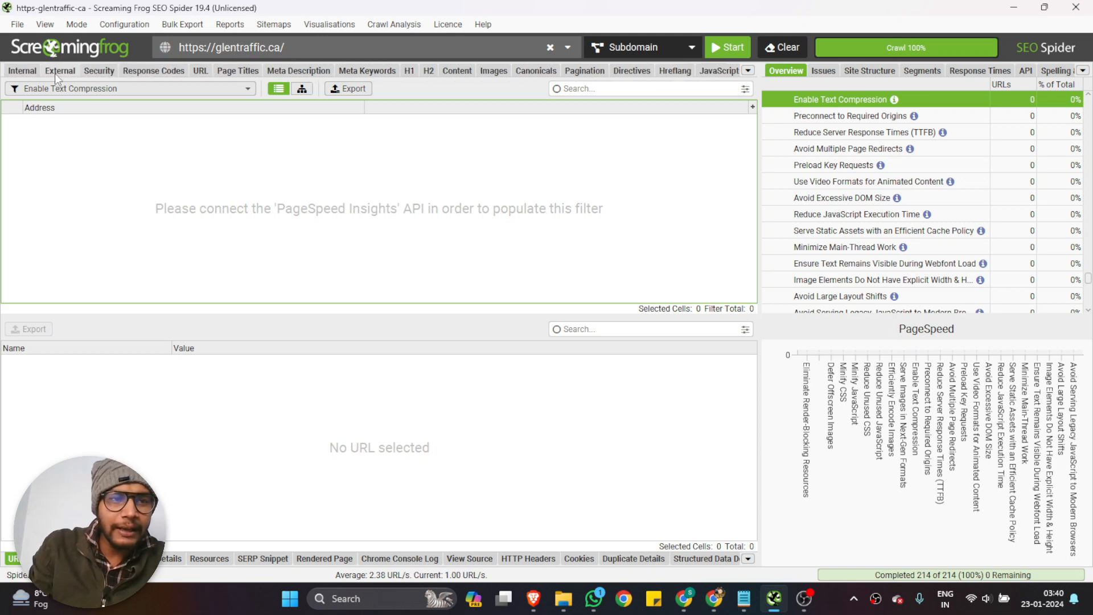
left_click(223, 72)
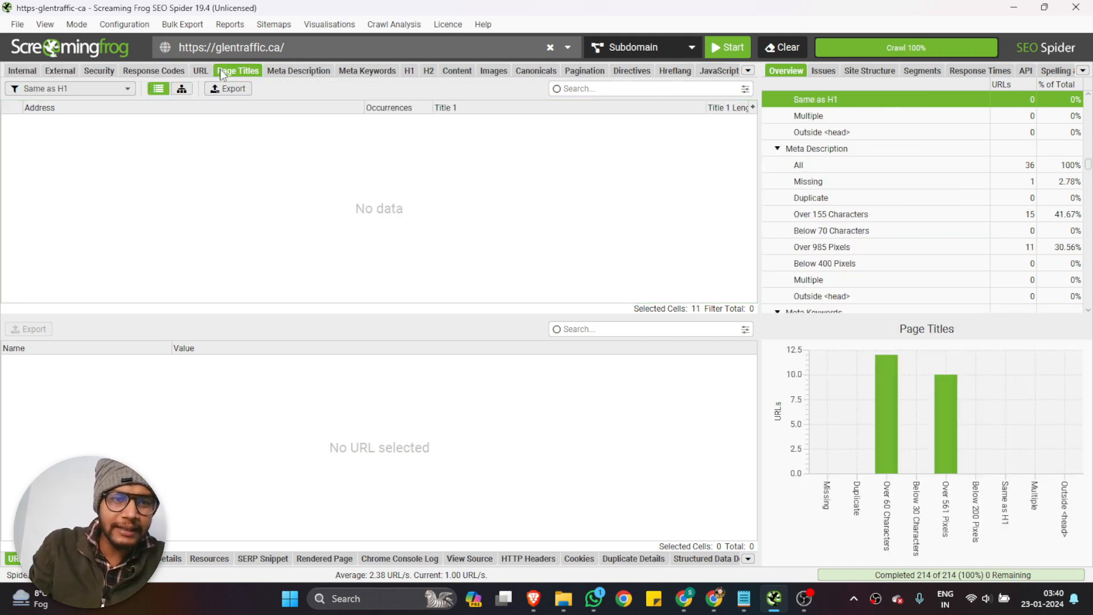
left_click(493, 70)
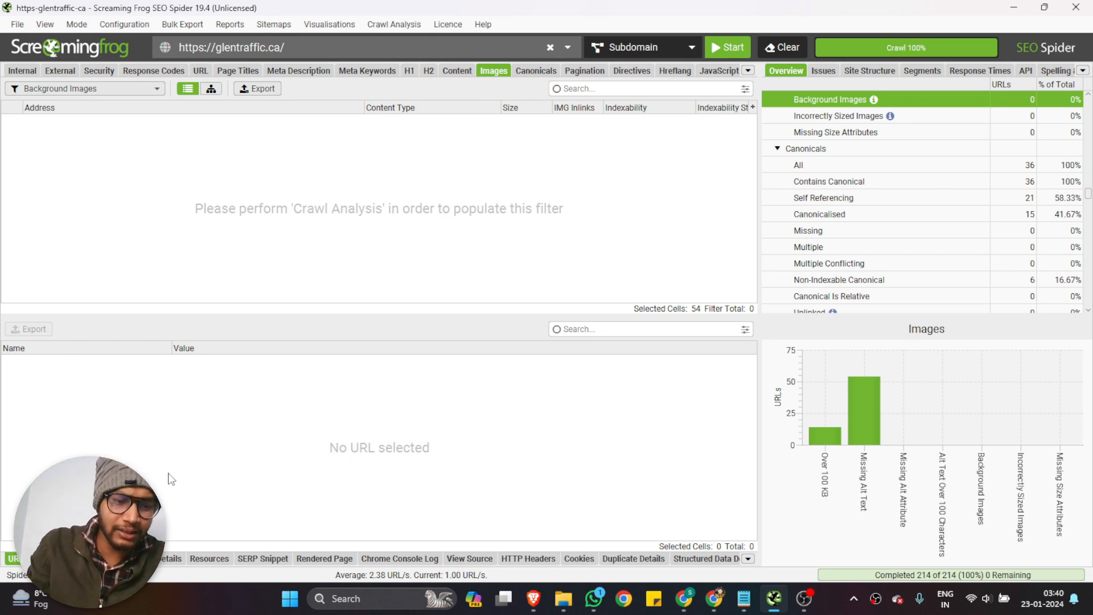
List all images of the crawl and check the inlinks of Video-1-150x150.png
left_click(72, 559)
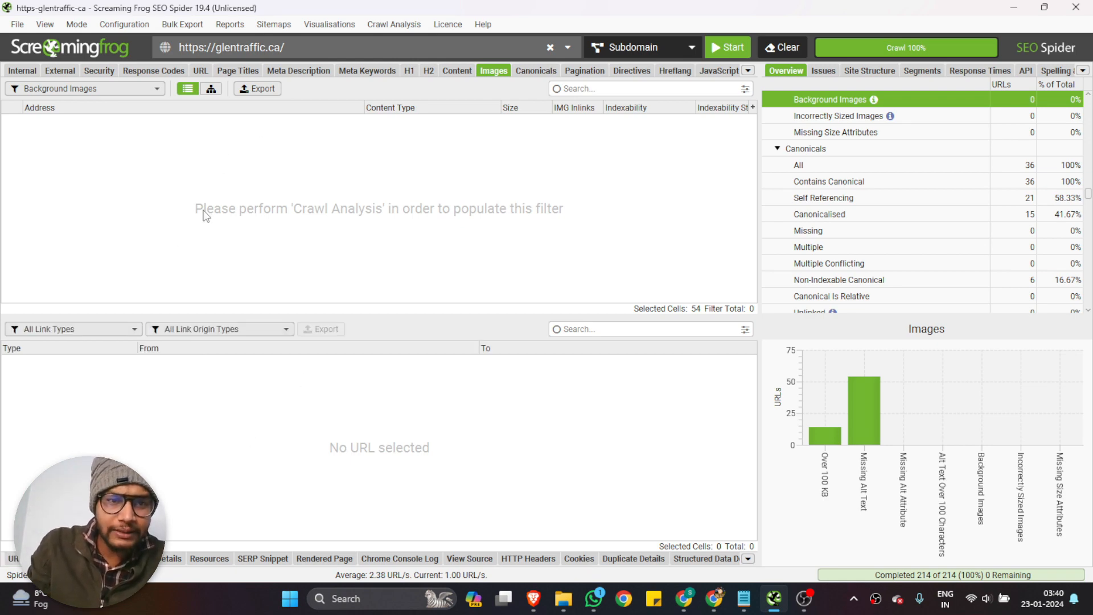
left_click(85, 88)
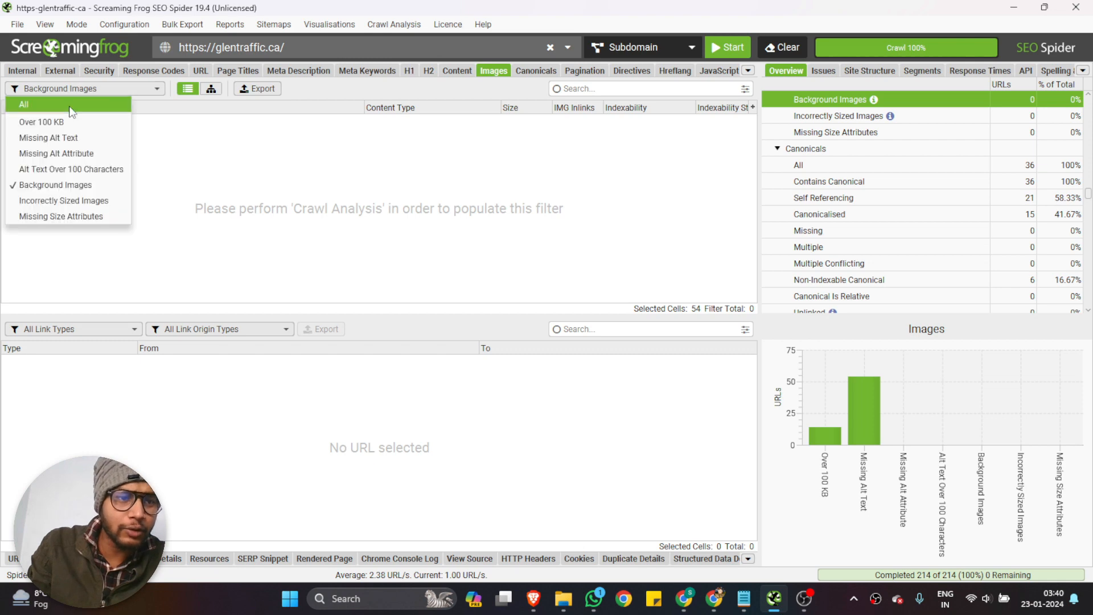
left_click(65, 105)
left_click(85, 176)
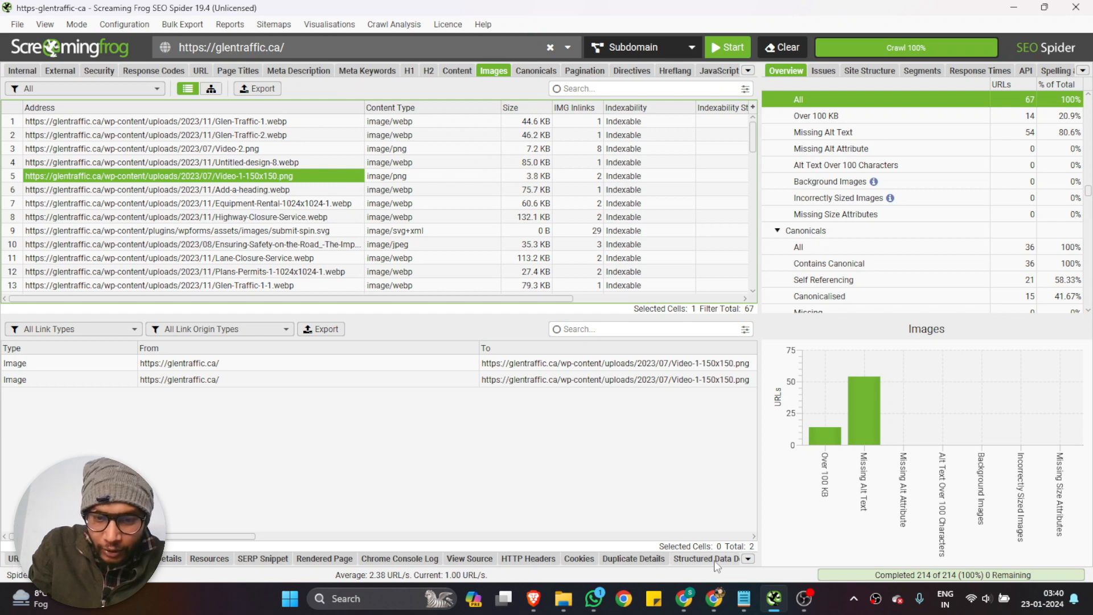
Check the outlinks of Video-1-150x150.png and its image details, including the Link Position and Link Origin columns
left_click(109, 559)
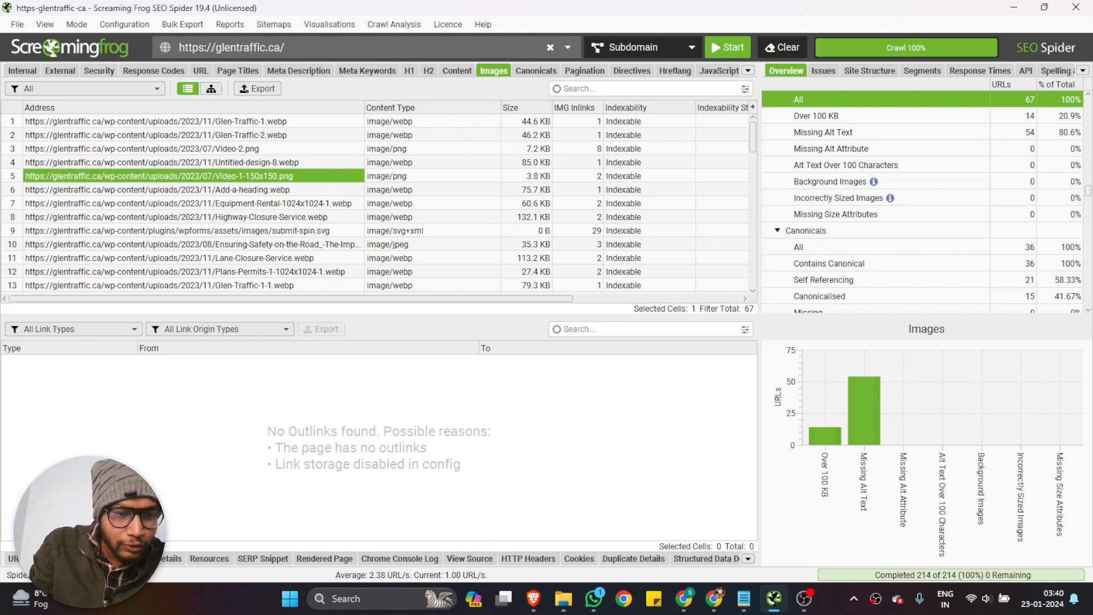
left_click(166, 558)
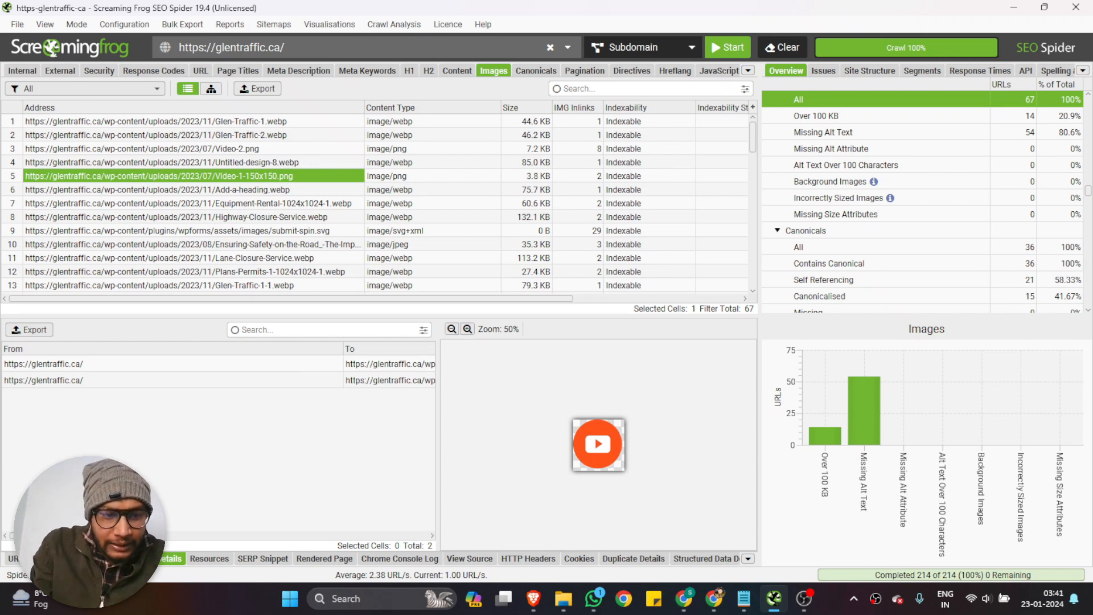
scroll(168, 532, "right", 5)
left_click_drag(167, 538, 393, 526)
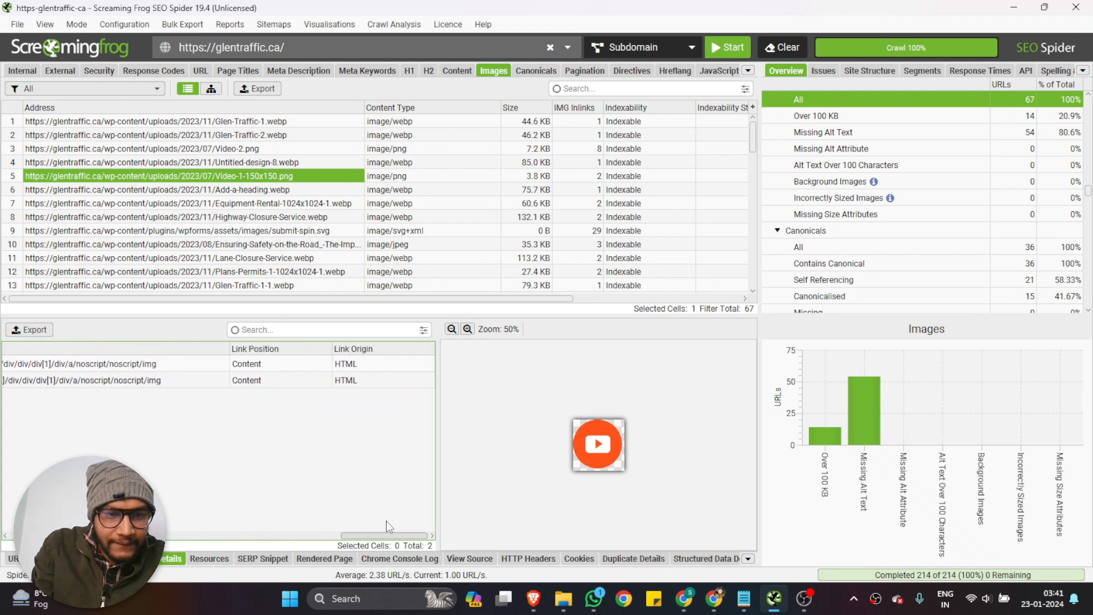
Review the resources, SERP snippet, rendered page and Chrome console log of the selected image
left_click(214, 557)
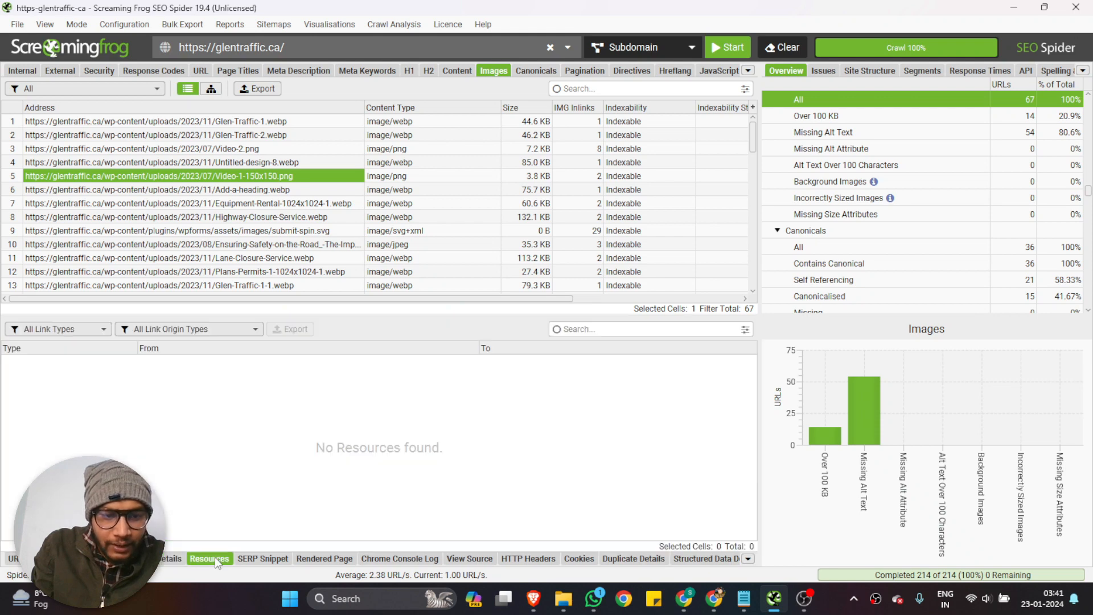
left_click(262, 558)
left_click(324, 558)
left_click(373, 560)
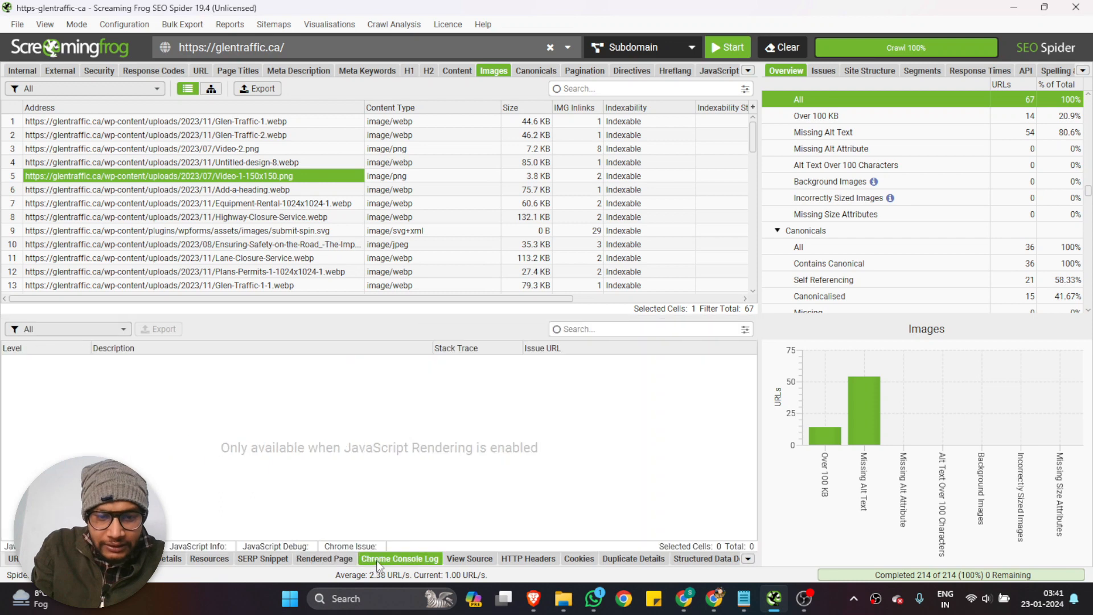
Review the selected image's source, HTTP headers, cookies, duplicate details and structured data details
left_click(464, 558)
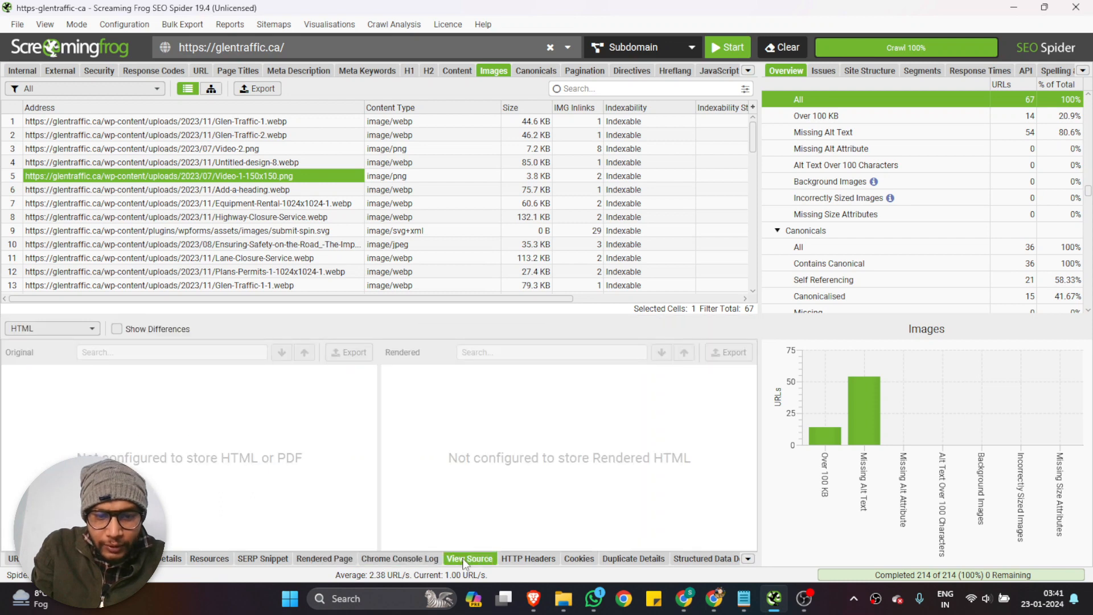
left_click(531, 558)
left_click(579, 558)
left_click(638, 559)
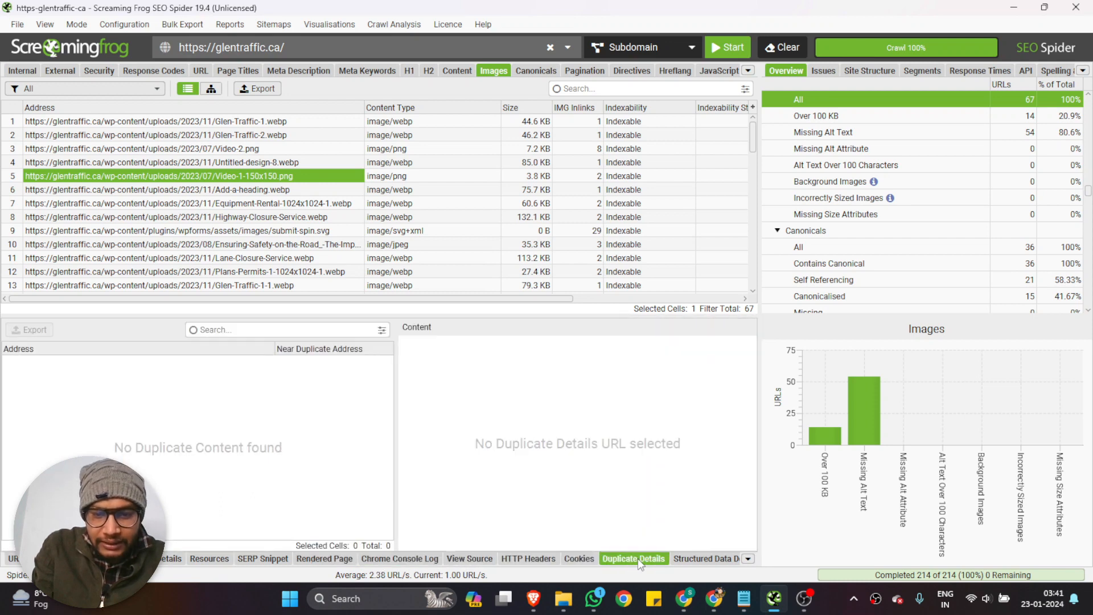
left_click(693, 558)
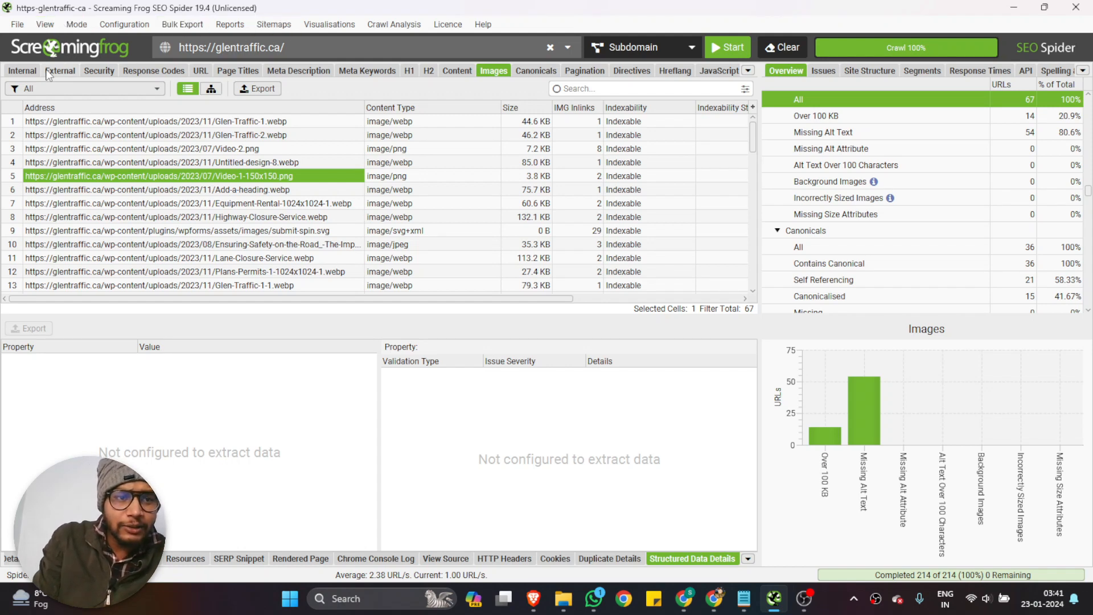
left_click_drag(316, 45, 49, 84)
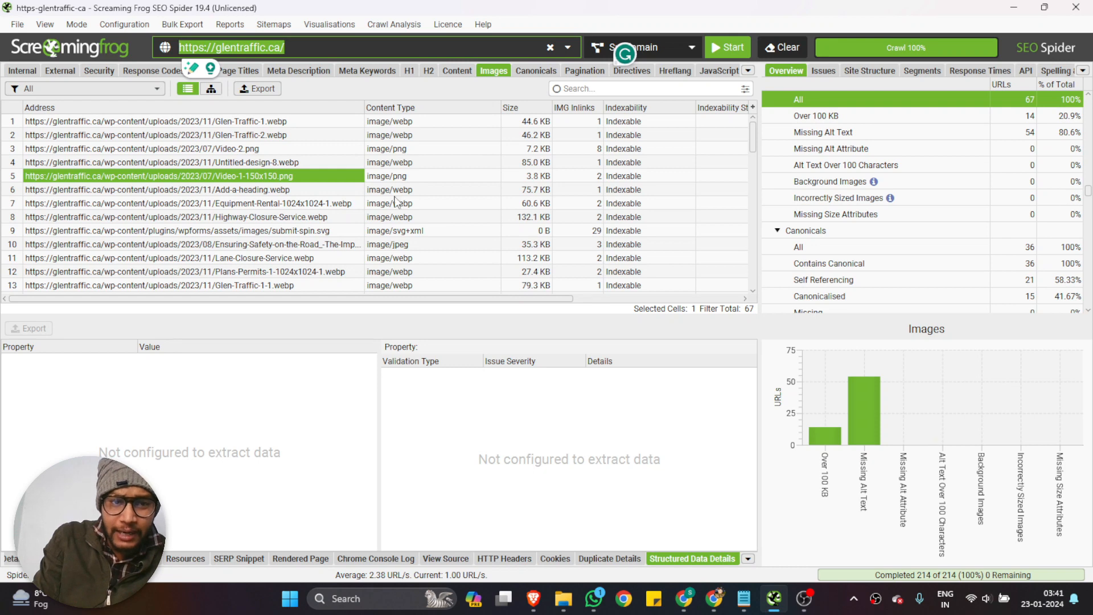
scroll(396, 202, "down", 5)
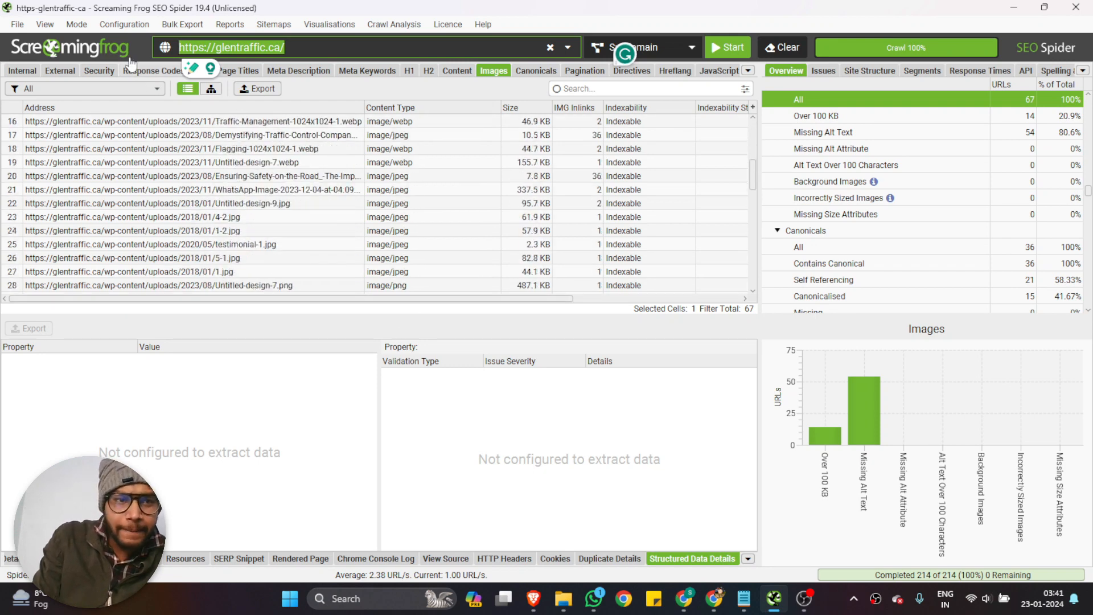
left_click(125, 24)
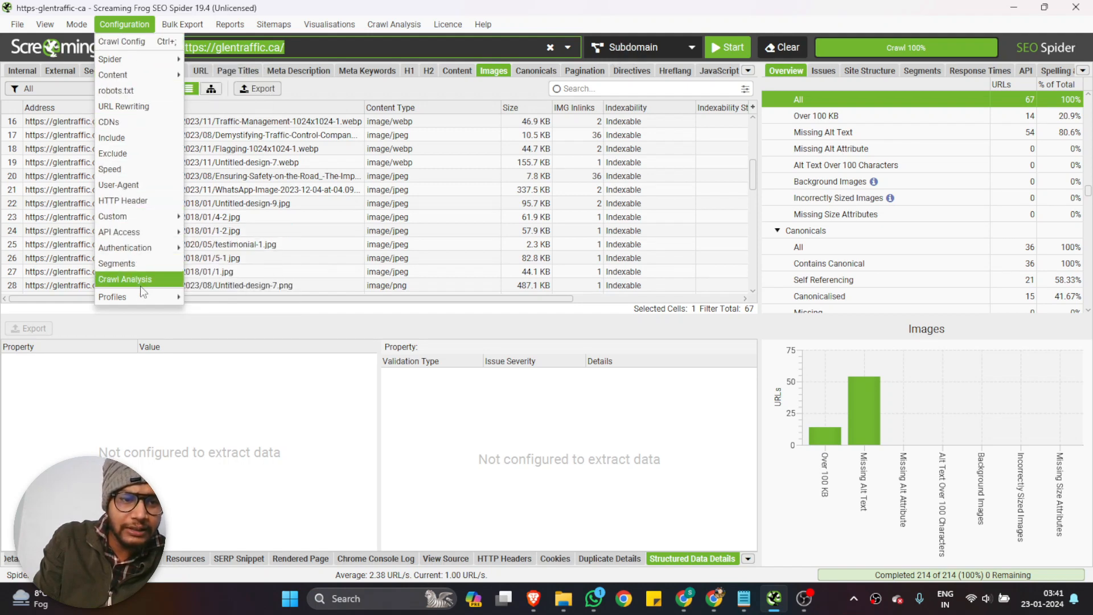
mouse_move(85, 24)
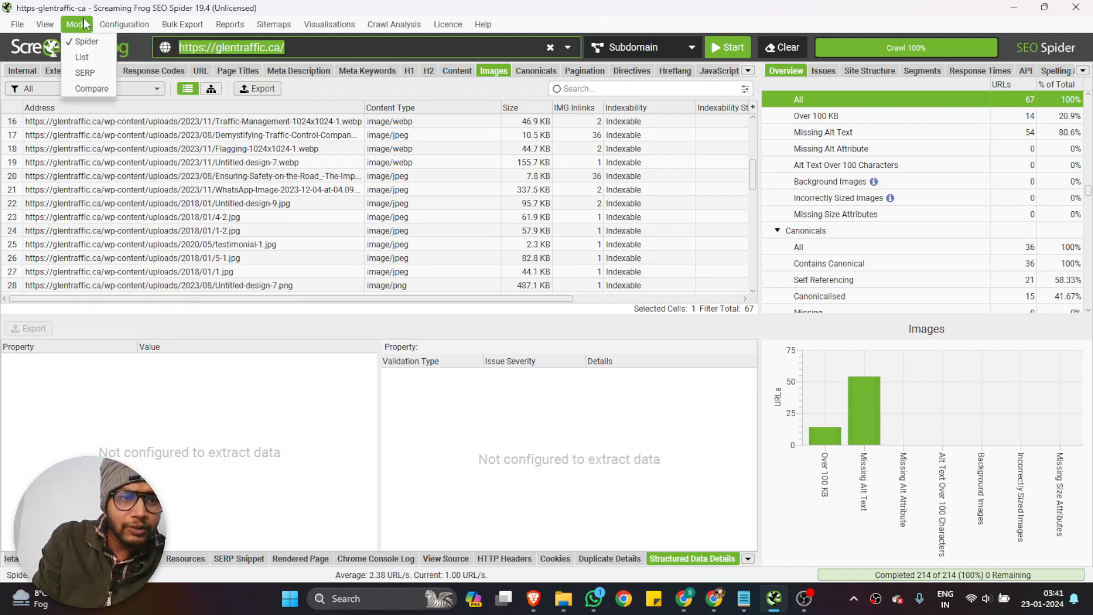
mouse_move(126, 27)
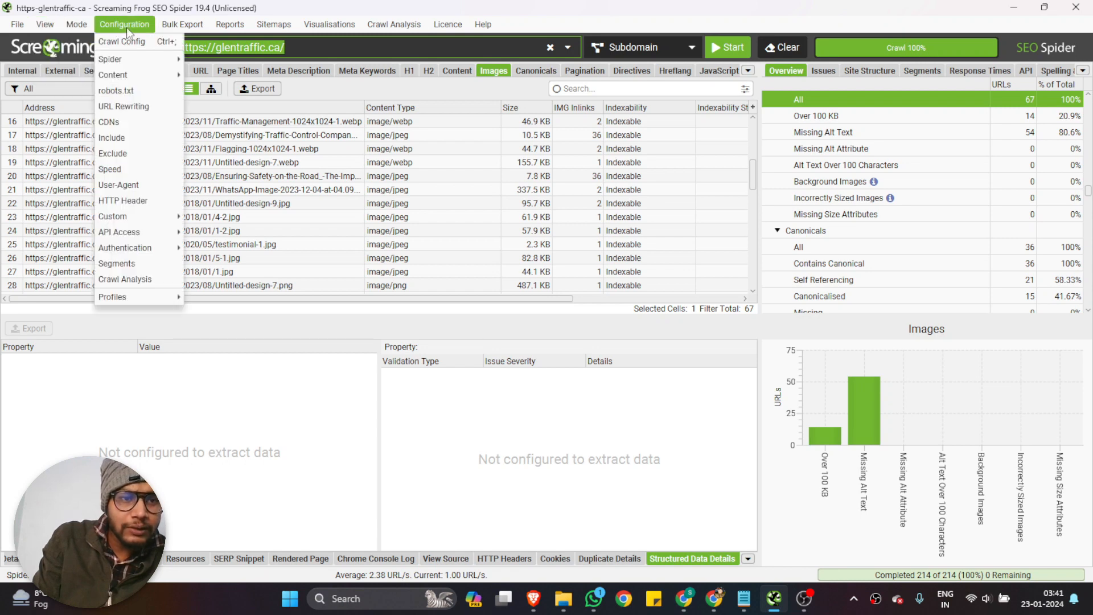
mouse_move(132, 60)
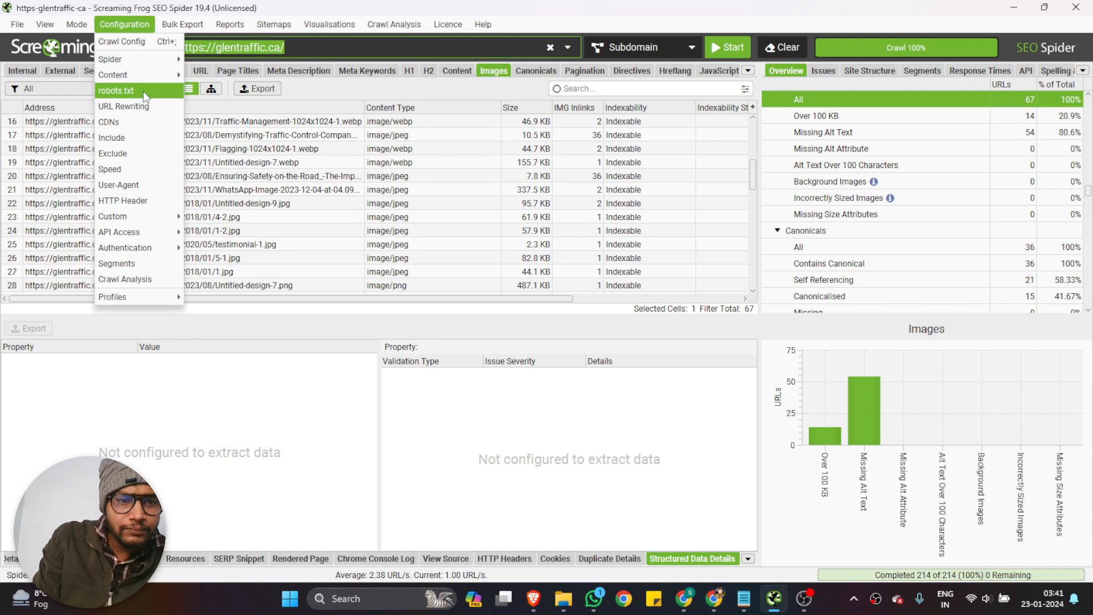
Bulk export the crawl's Issue-type issues as CSV files named issues_reports into the Desktop folder
left_click(186, 27)
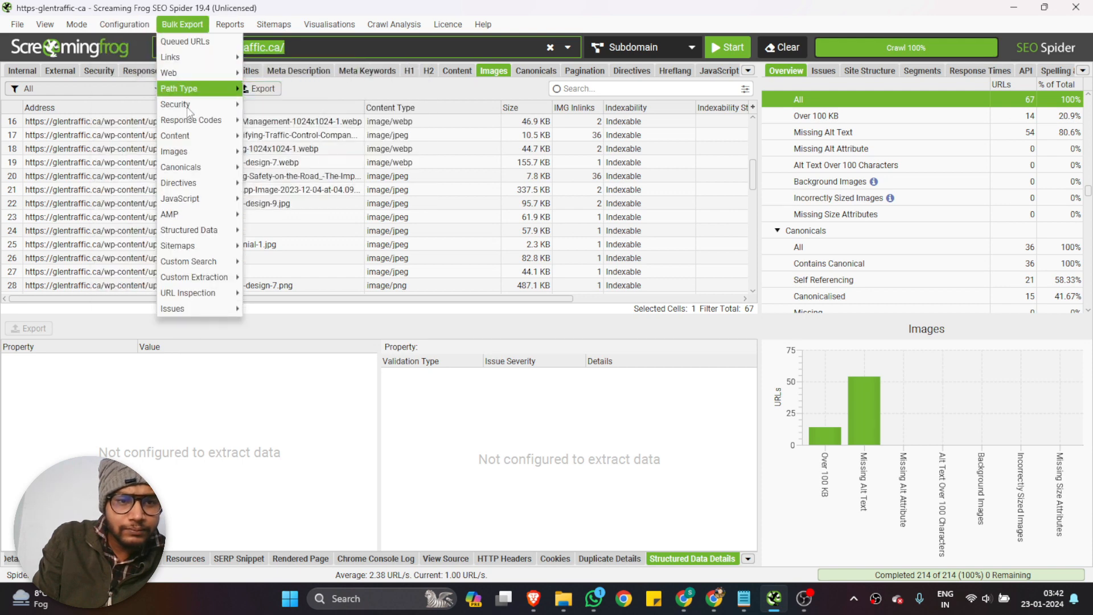
mouse_move(200, 149)
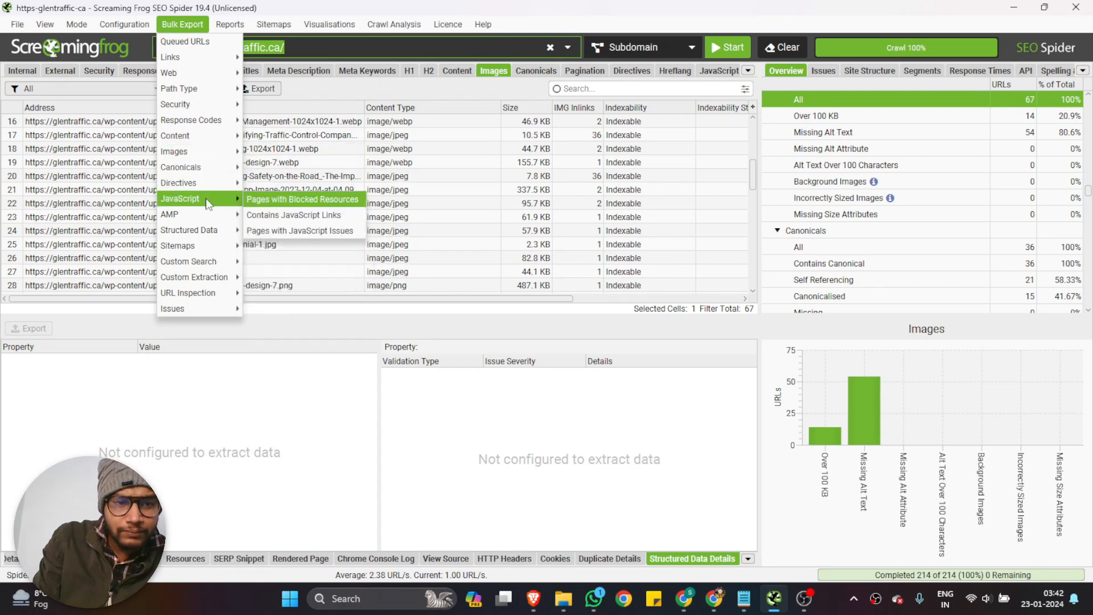
mouse_move(203, 279)
mouse_move(213, 312)
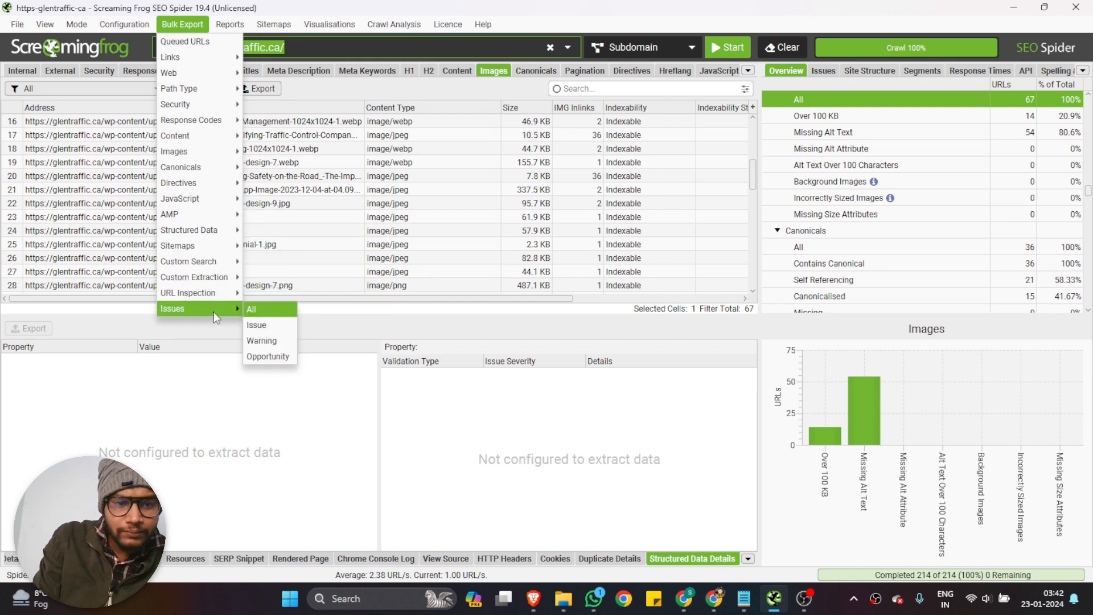
left_click(266, 325)
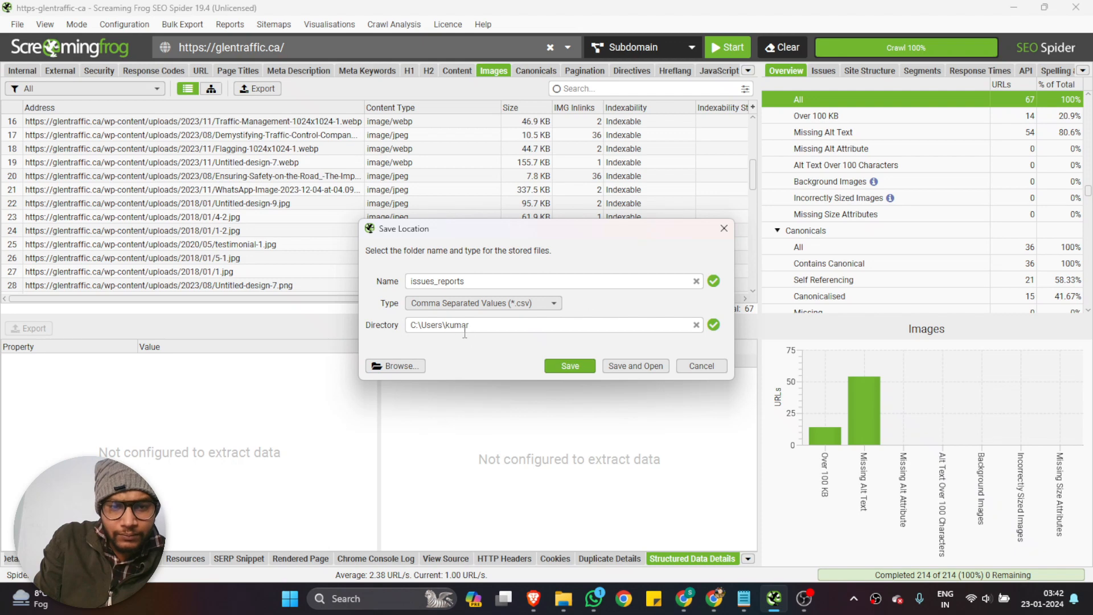
left_click(395, 365)
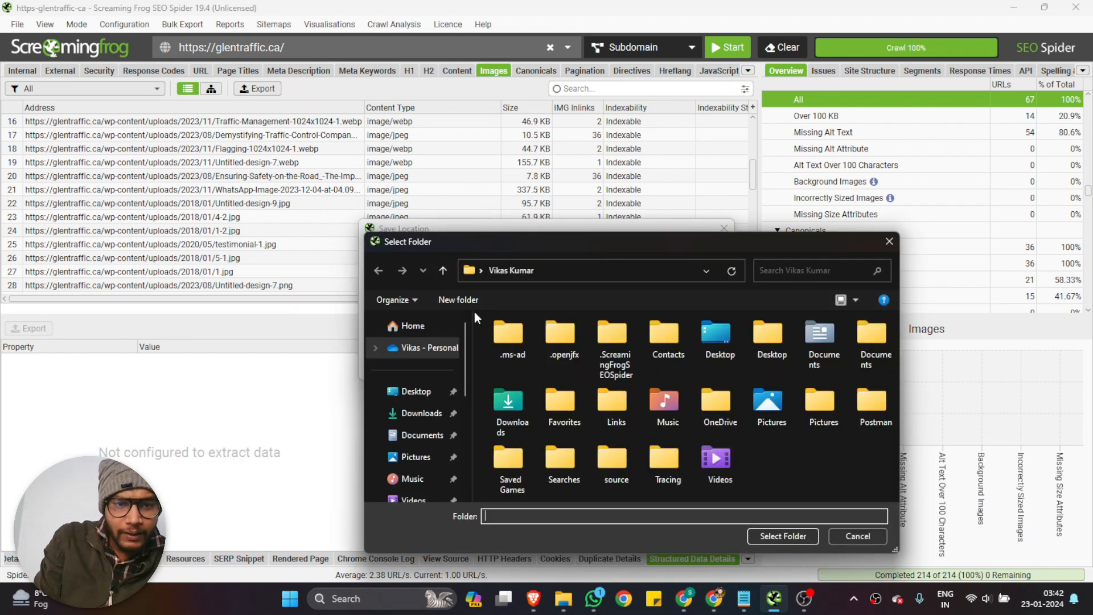
left_click(419, 392)
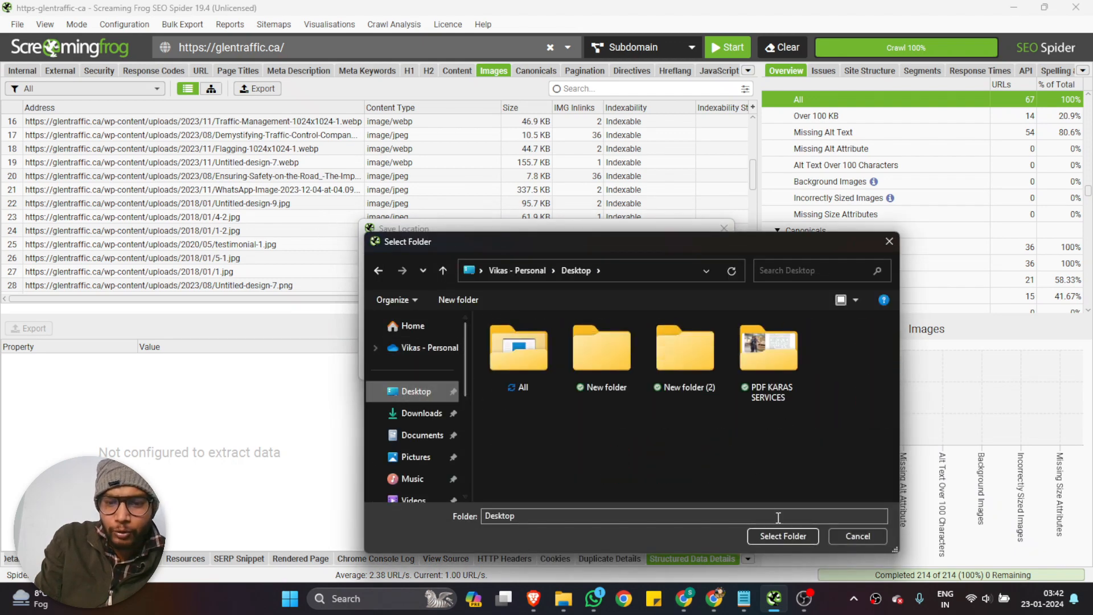
left_click(777, 537)
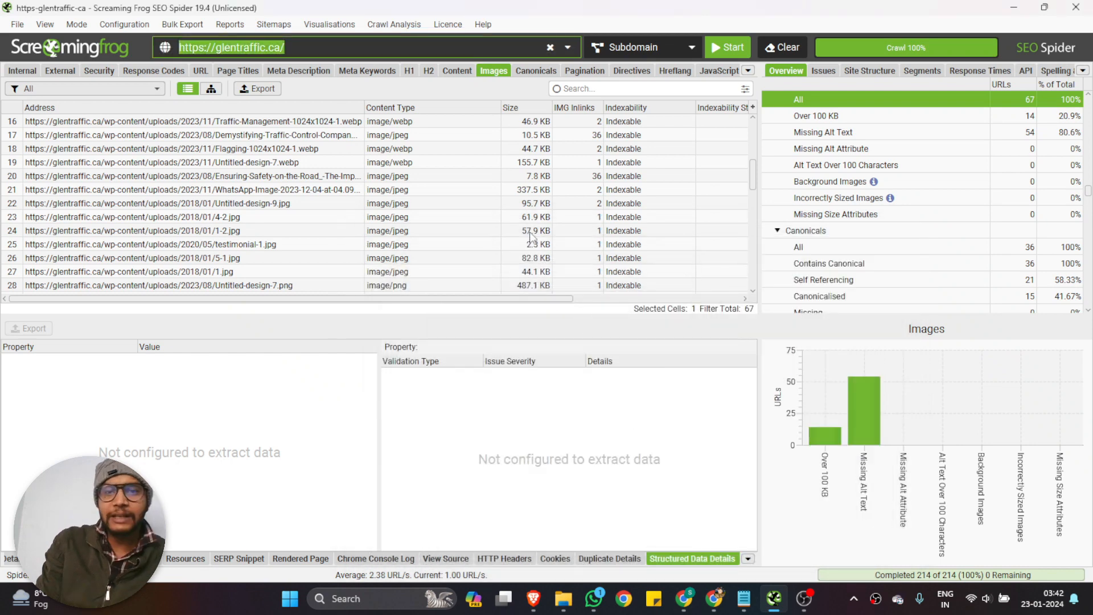